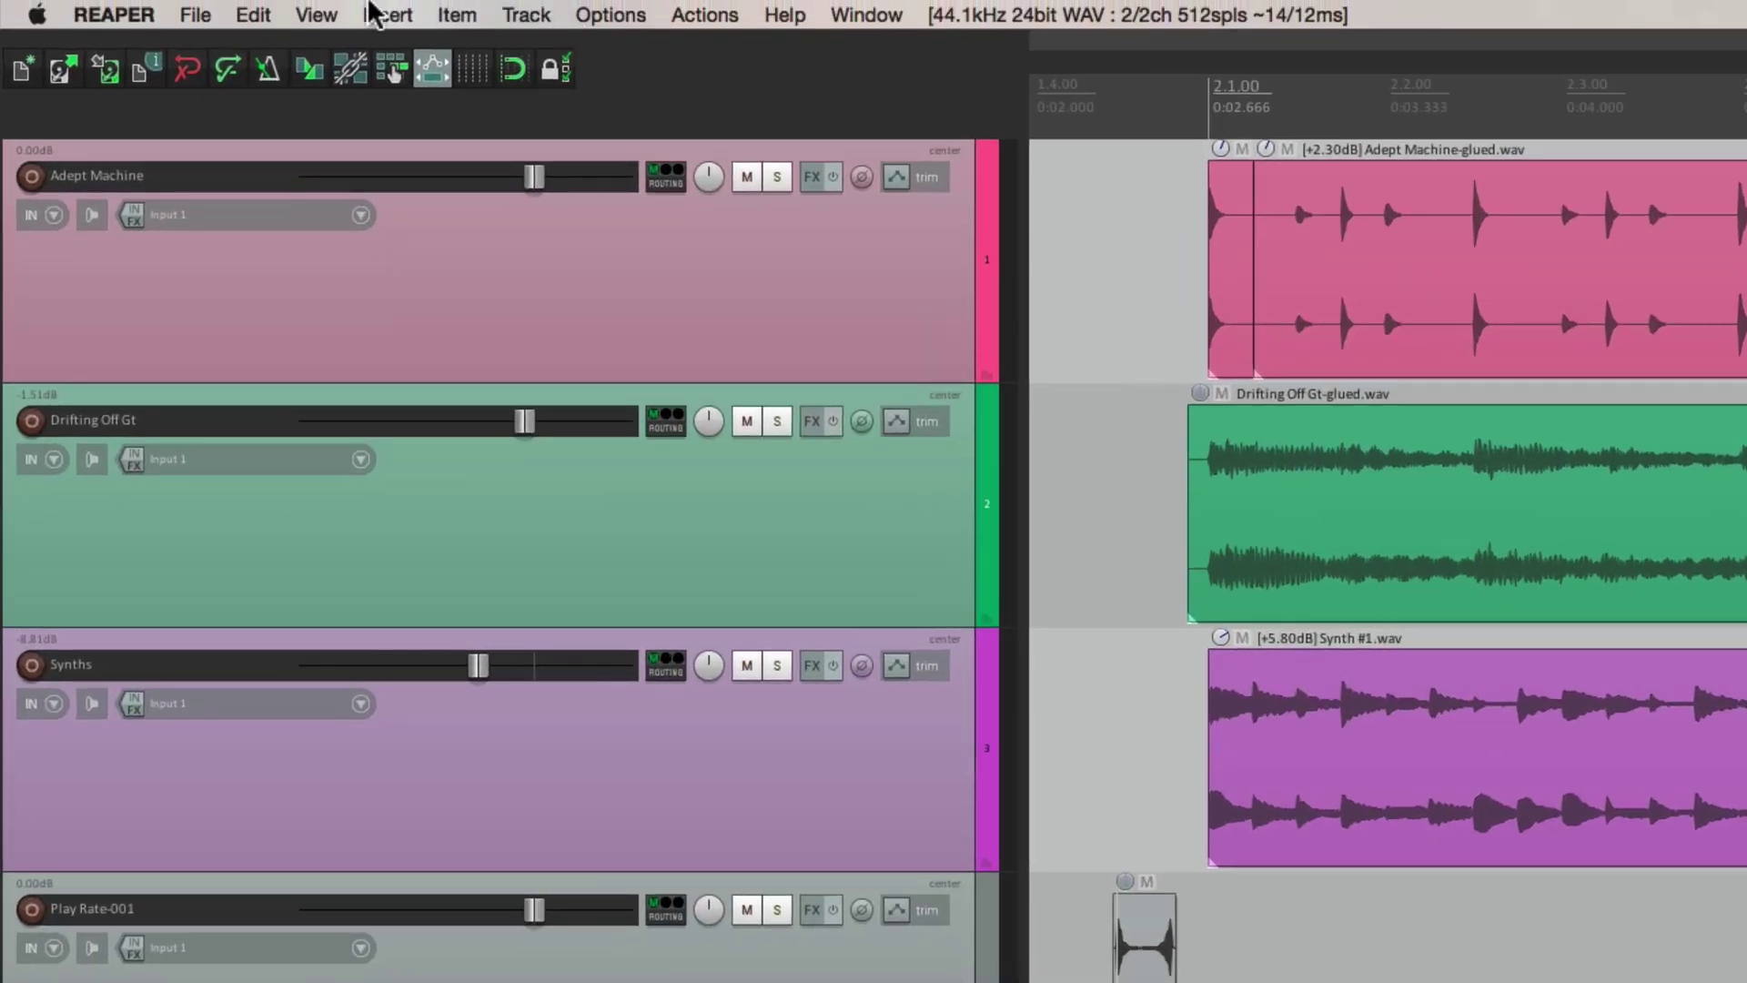
# Hide the transport bar from the View menu, then show it again below the tracks.
pyautogui.click(206, 8)
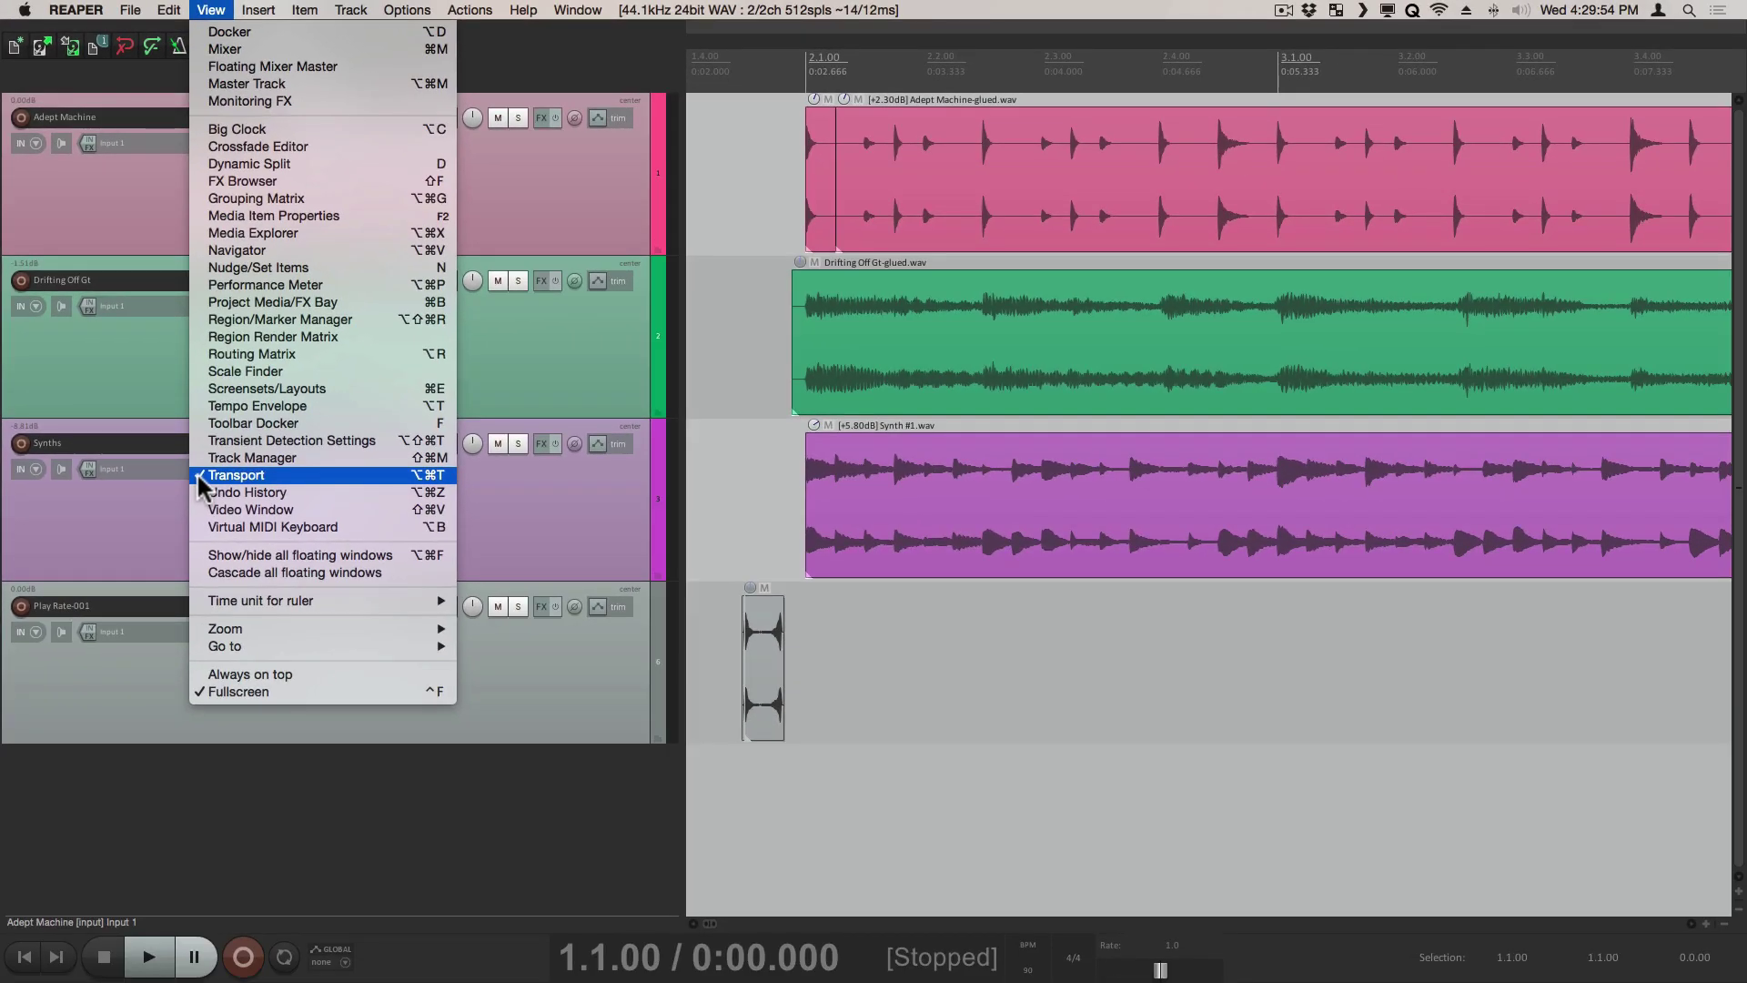
pyautogui.click(199, 476)
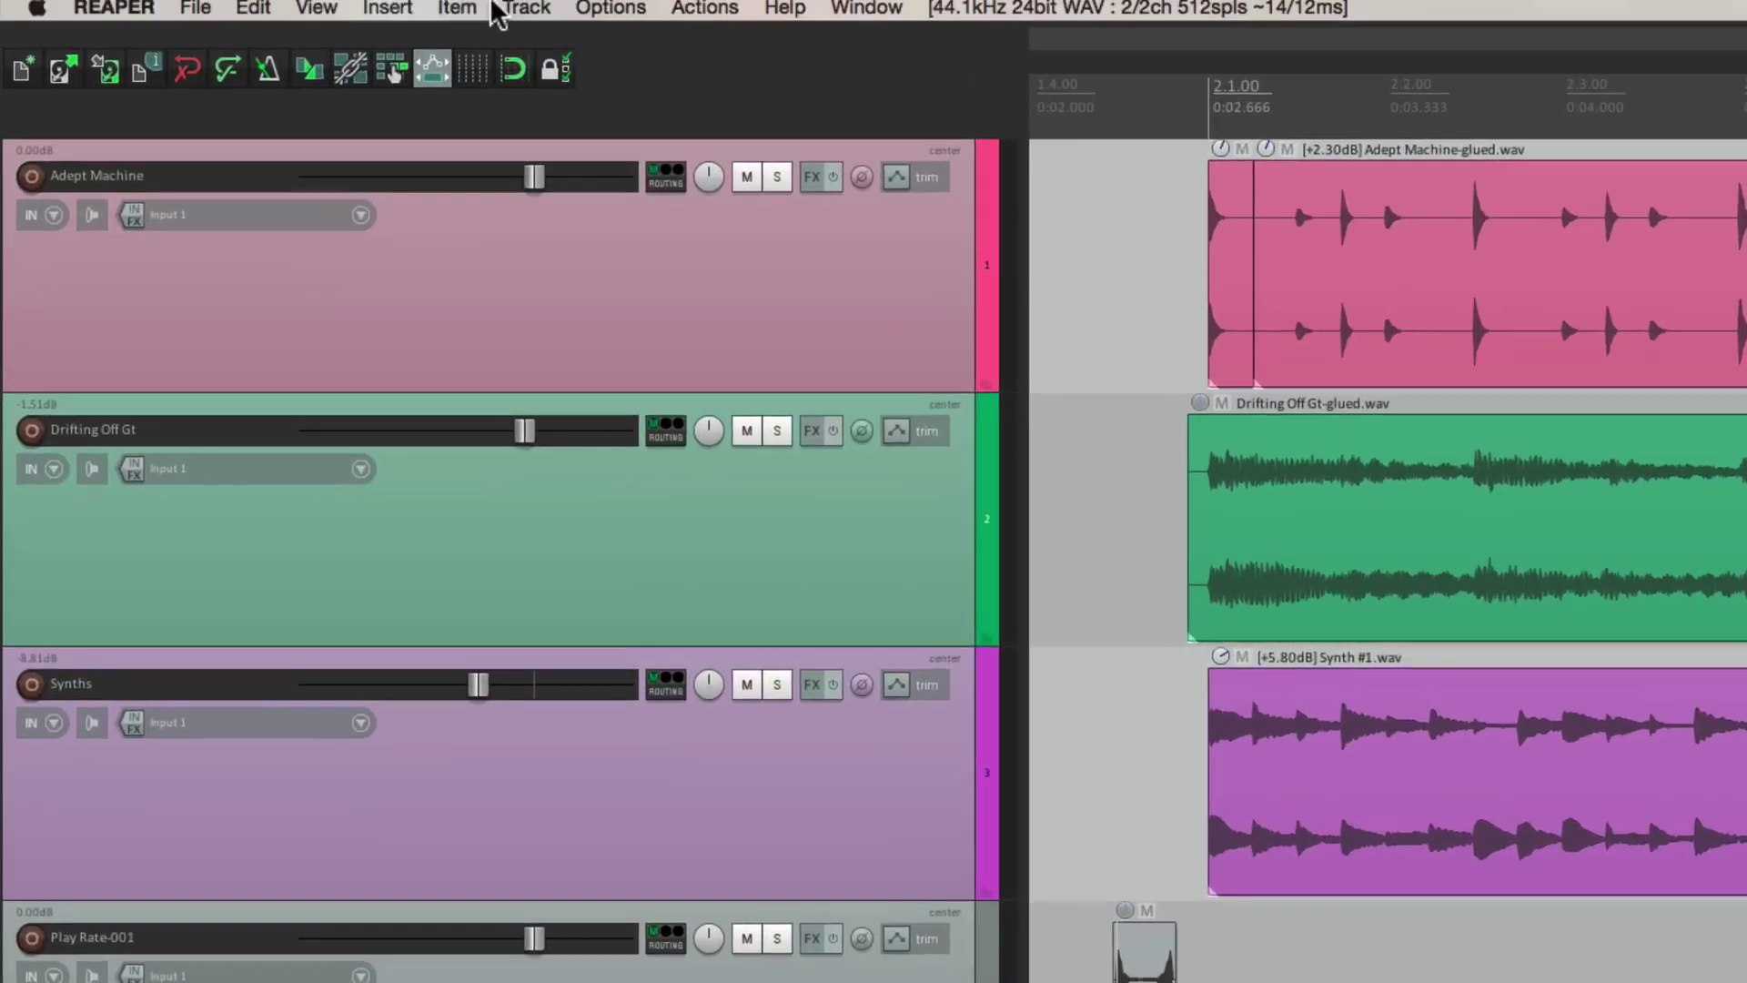
pyautogui.click(304, 13)
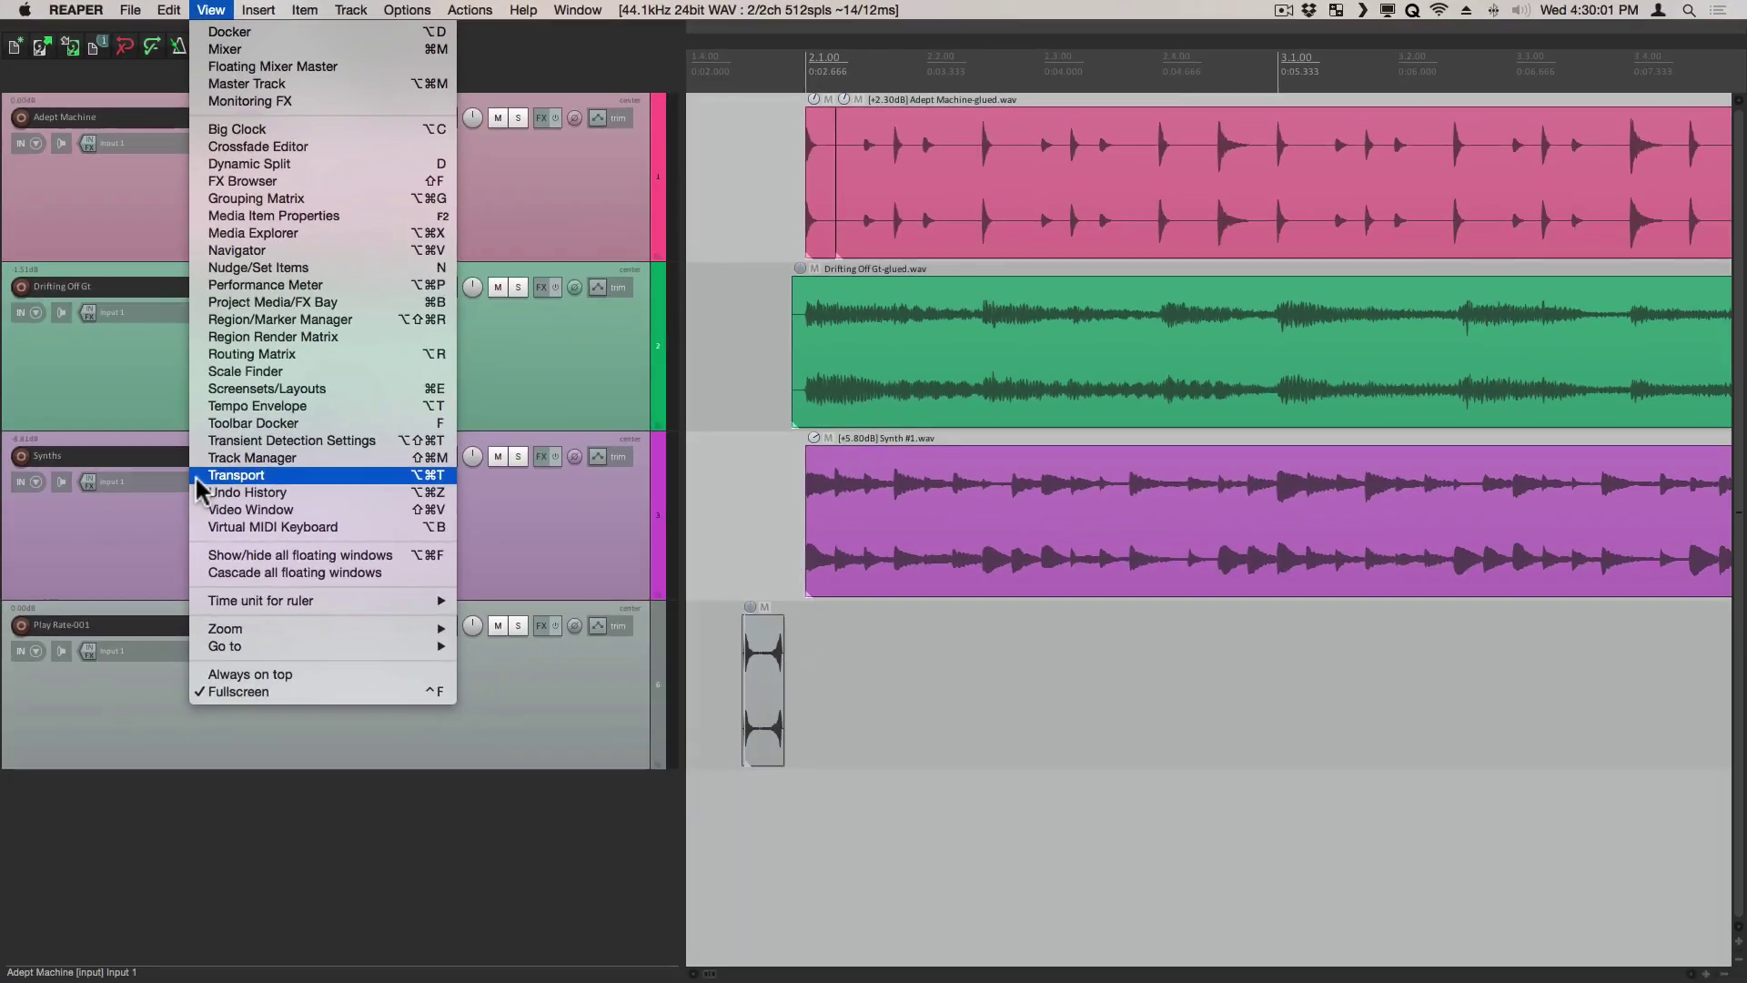
pyautogui.click(298, 724)
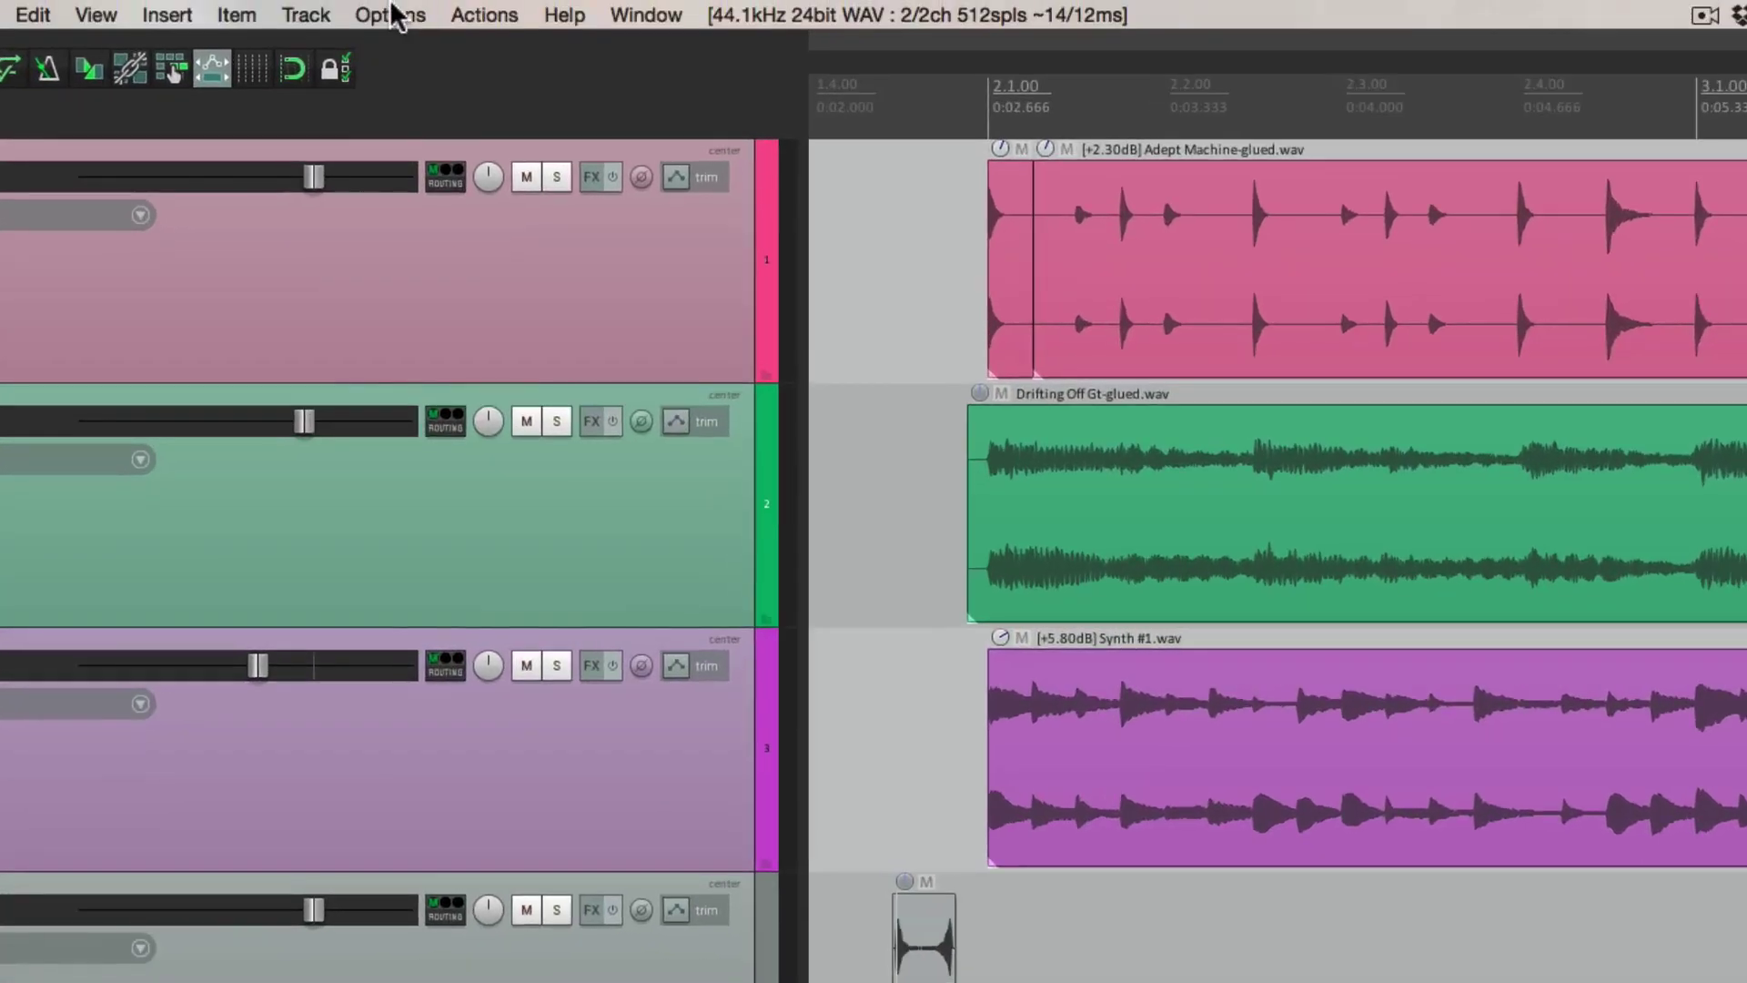
# Switch the transport to the Standard layout via Options > Layouts > Transport.
pyautogui.click(410, 9)
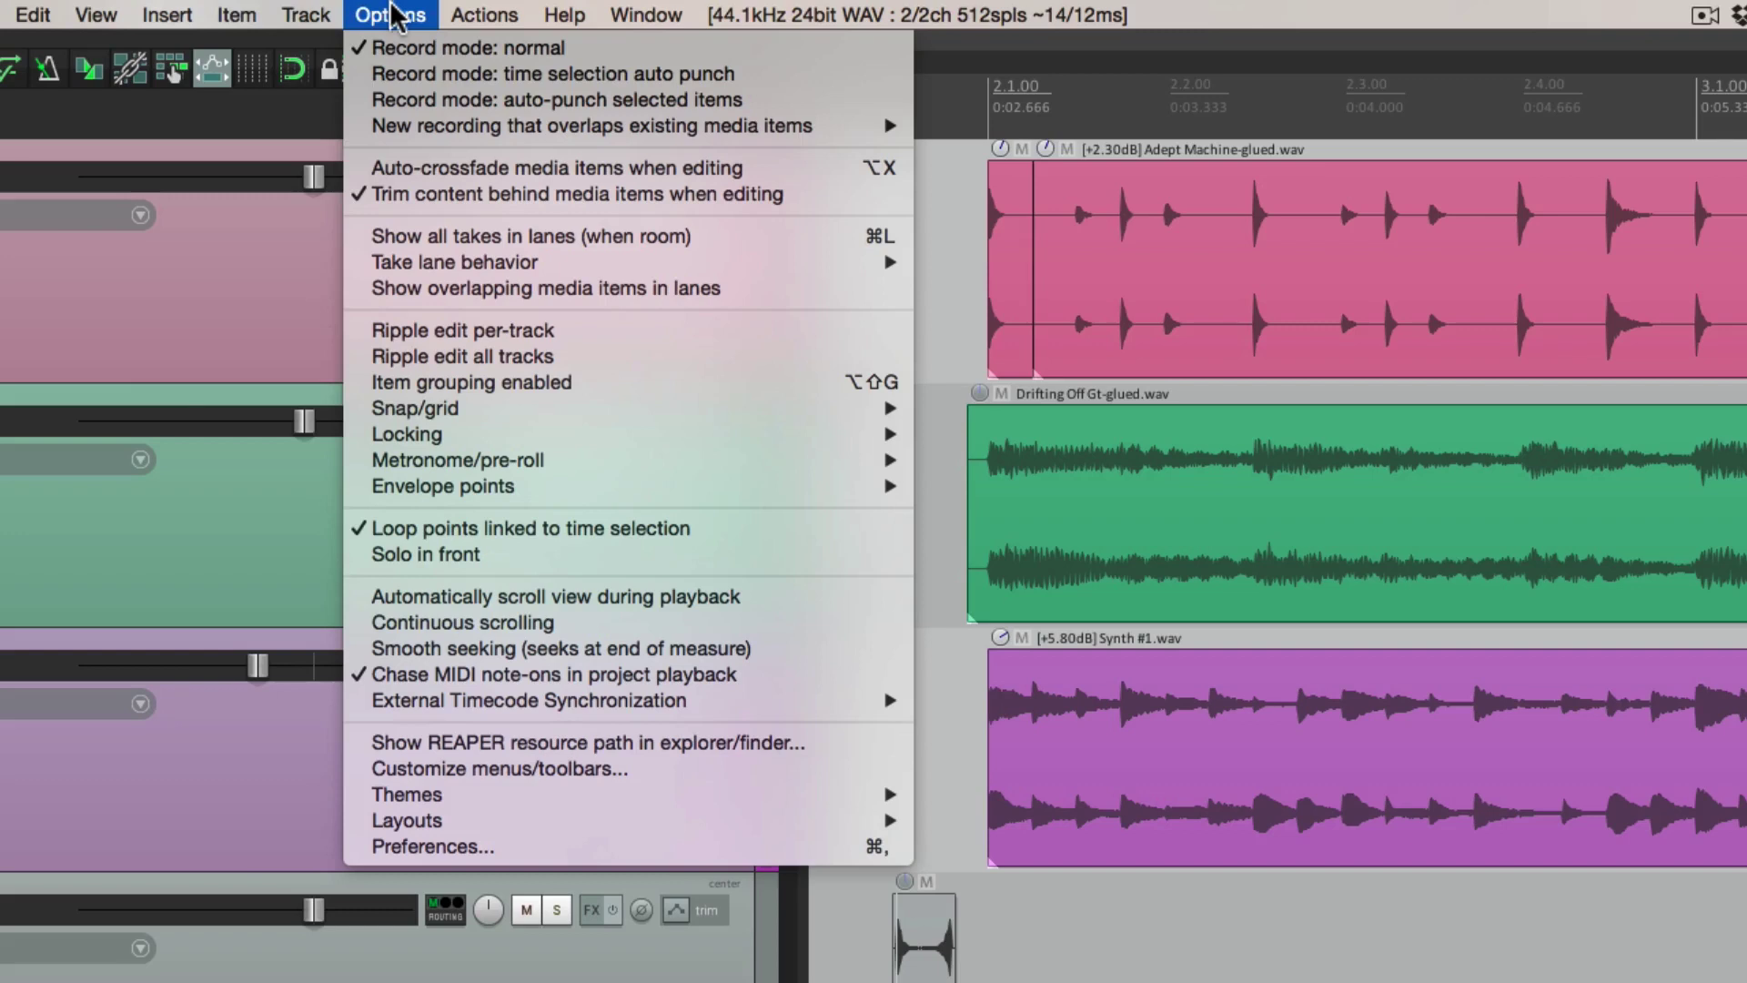
pyautogui.moveTo(406, 824)
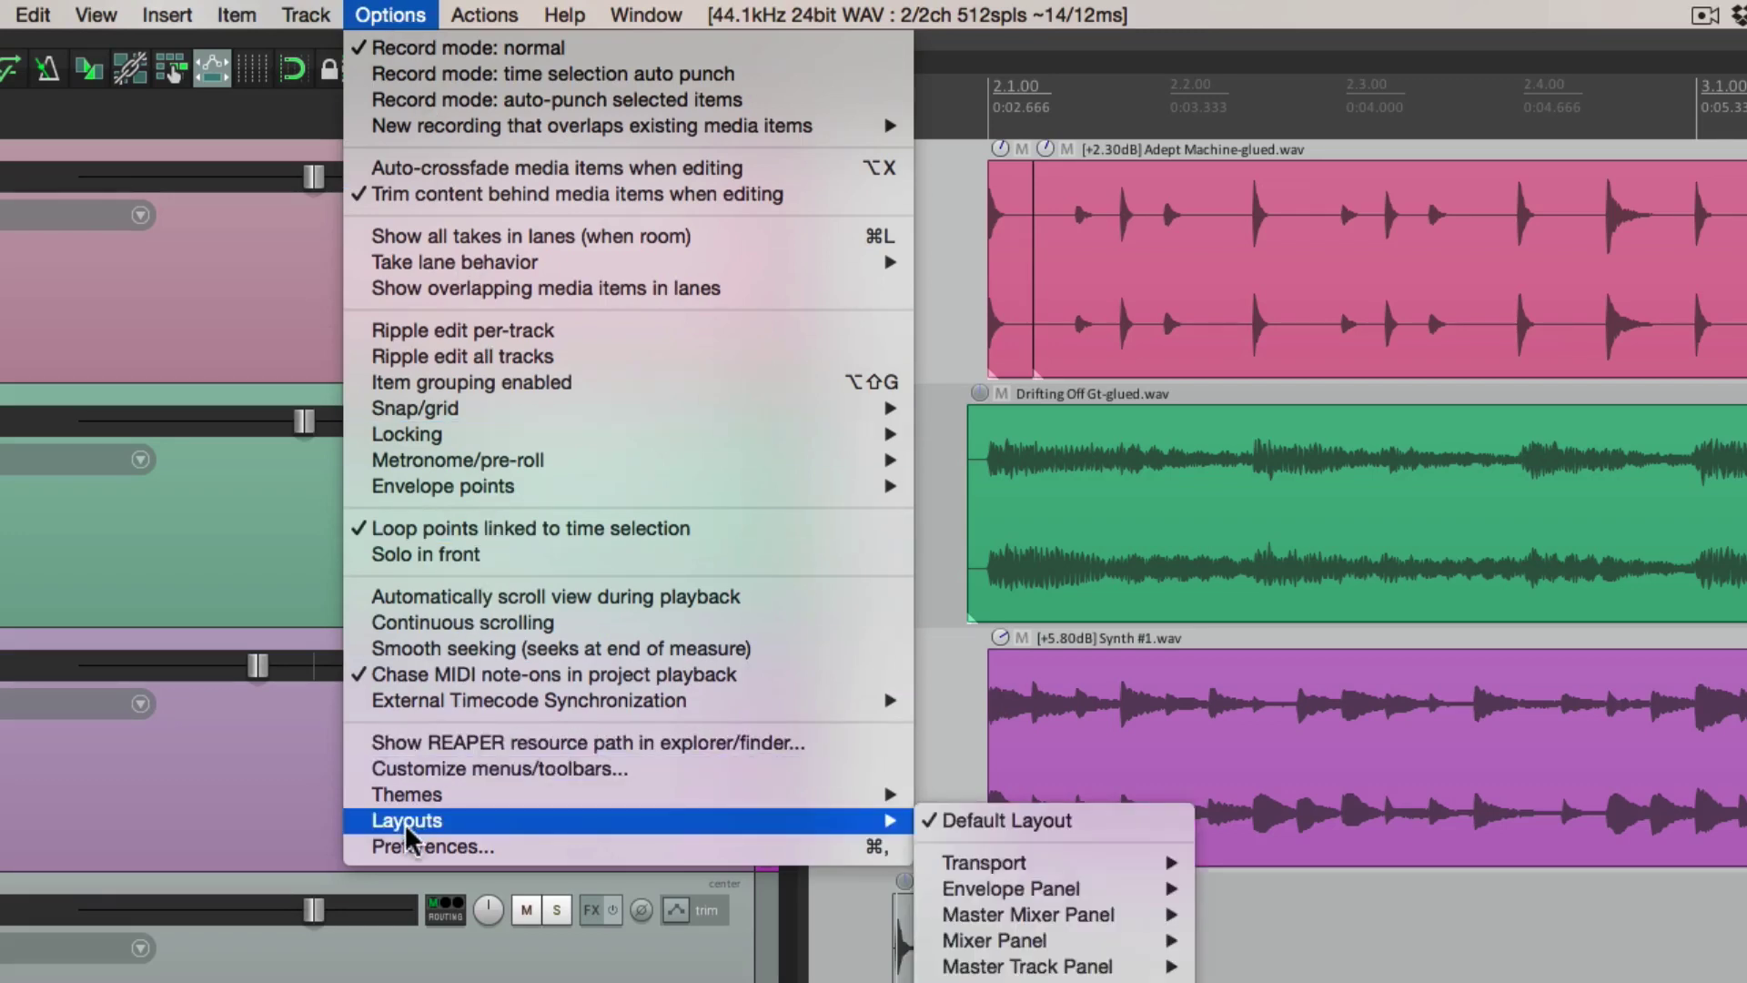
pyautogui.moveTo(926, 869)
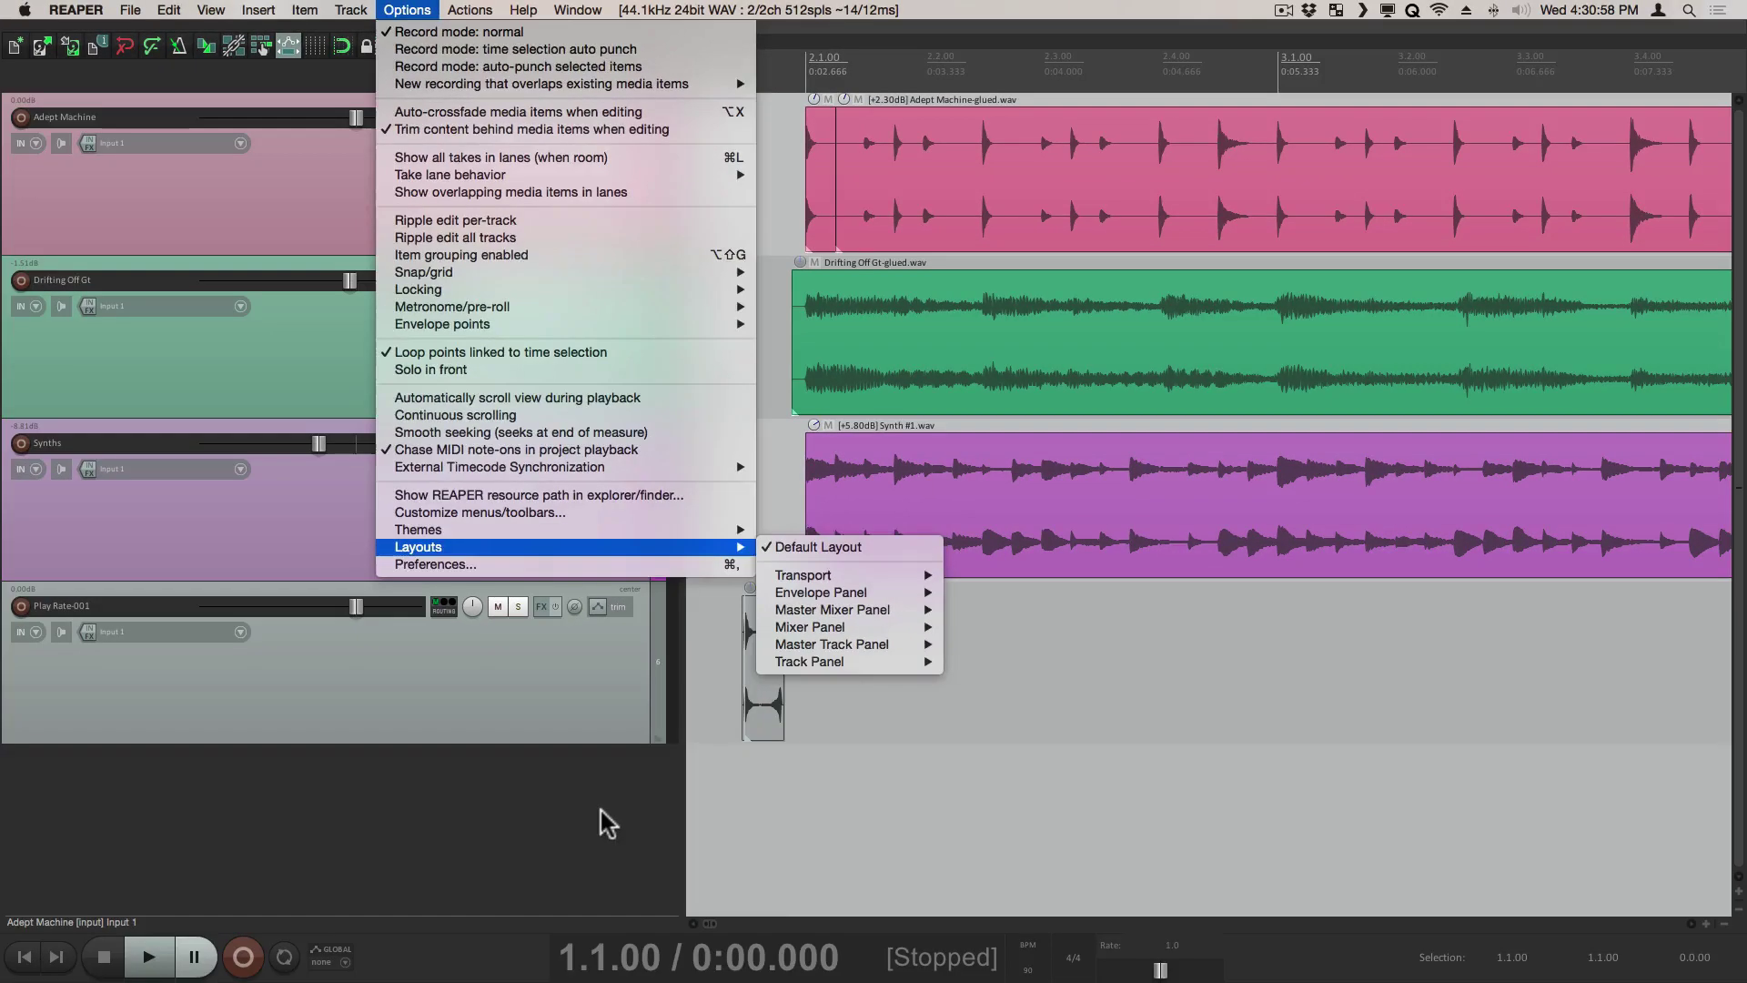
pyautogui.press('Escape')
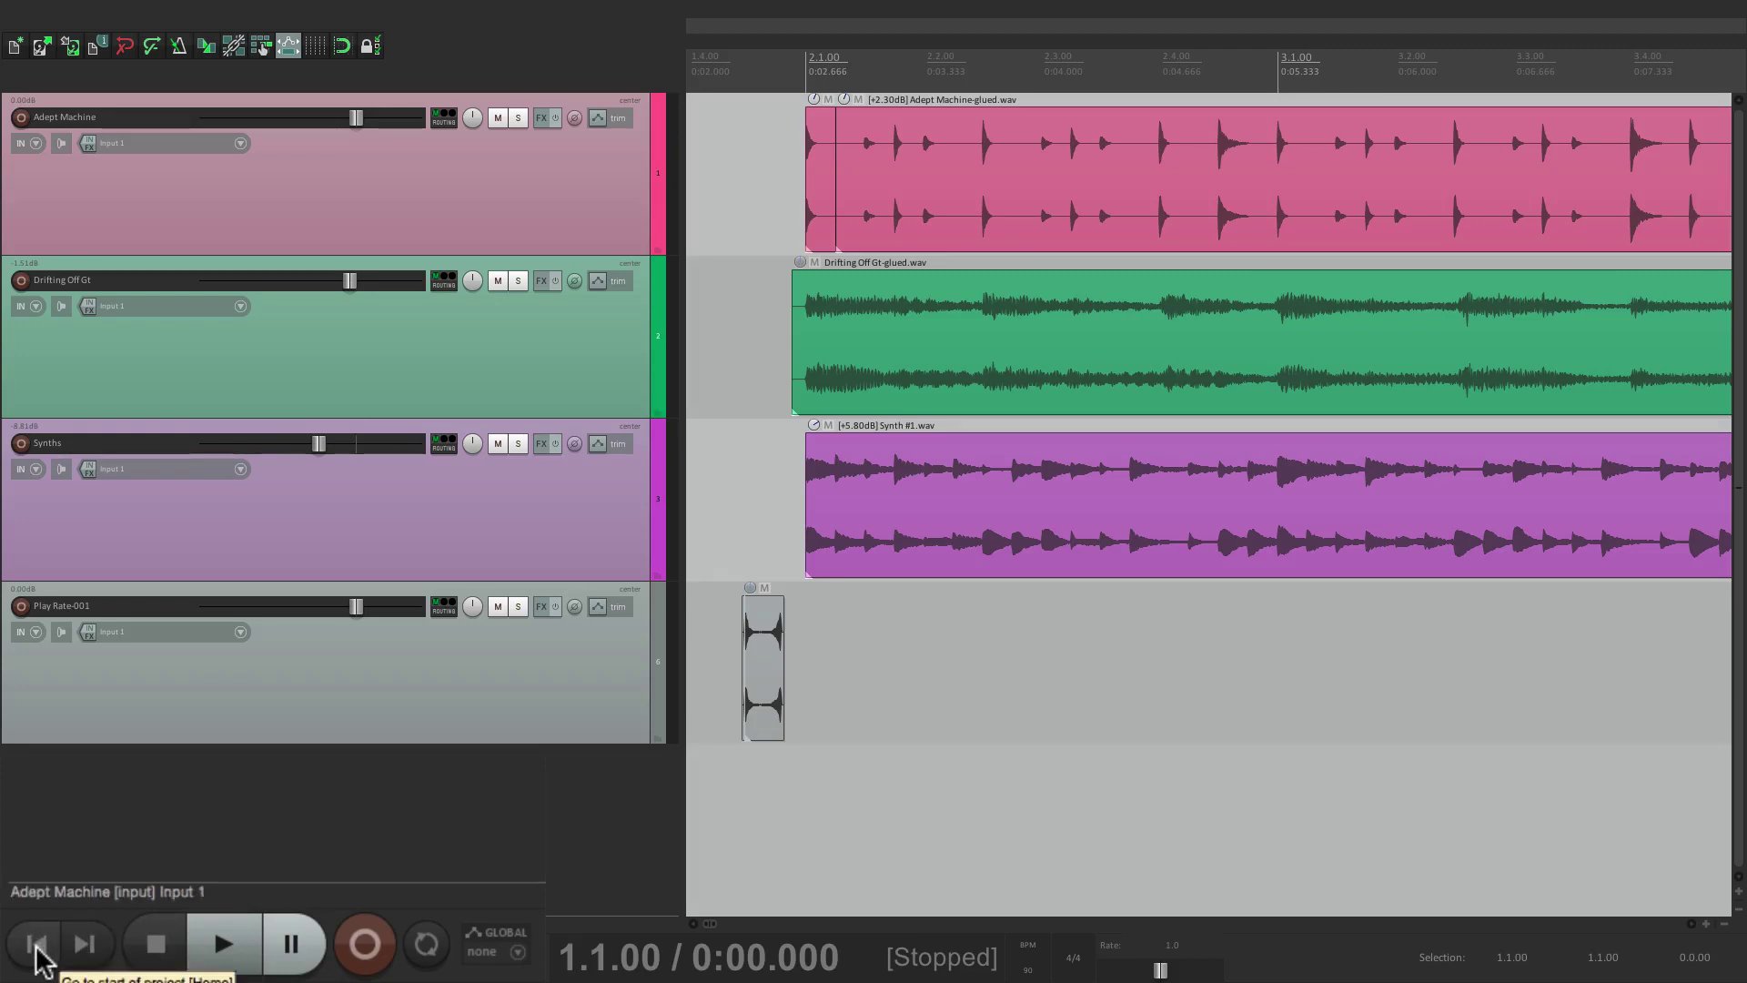
# Place the edit cursor, then jump between project start and end (12.1.00 / 0:29.333).
pyautogui.click(1040, 631)
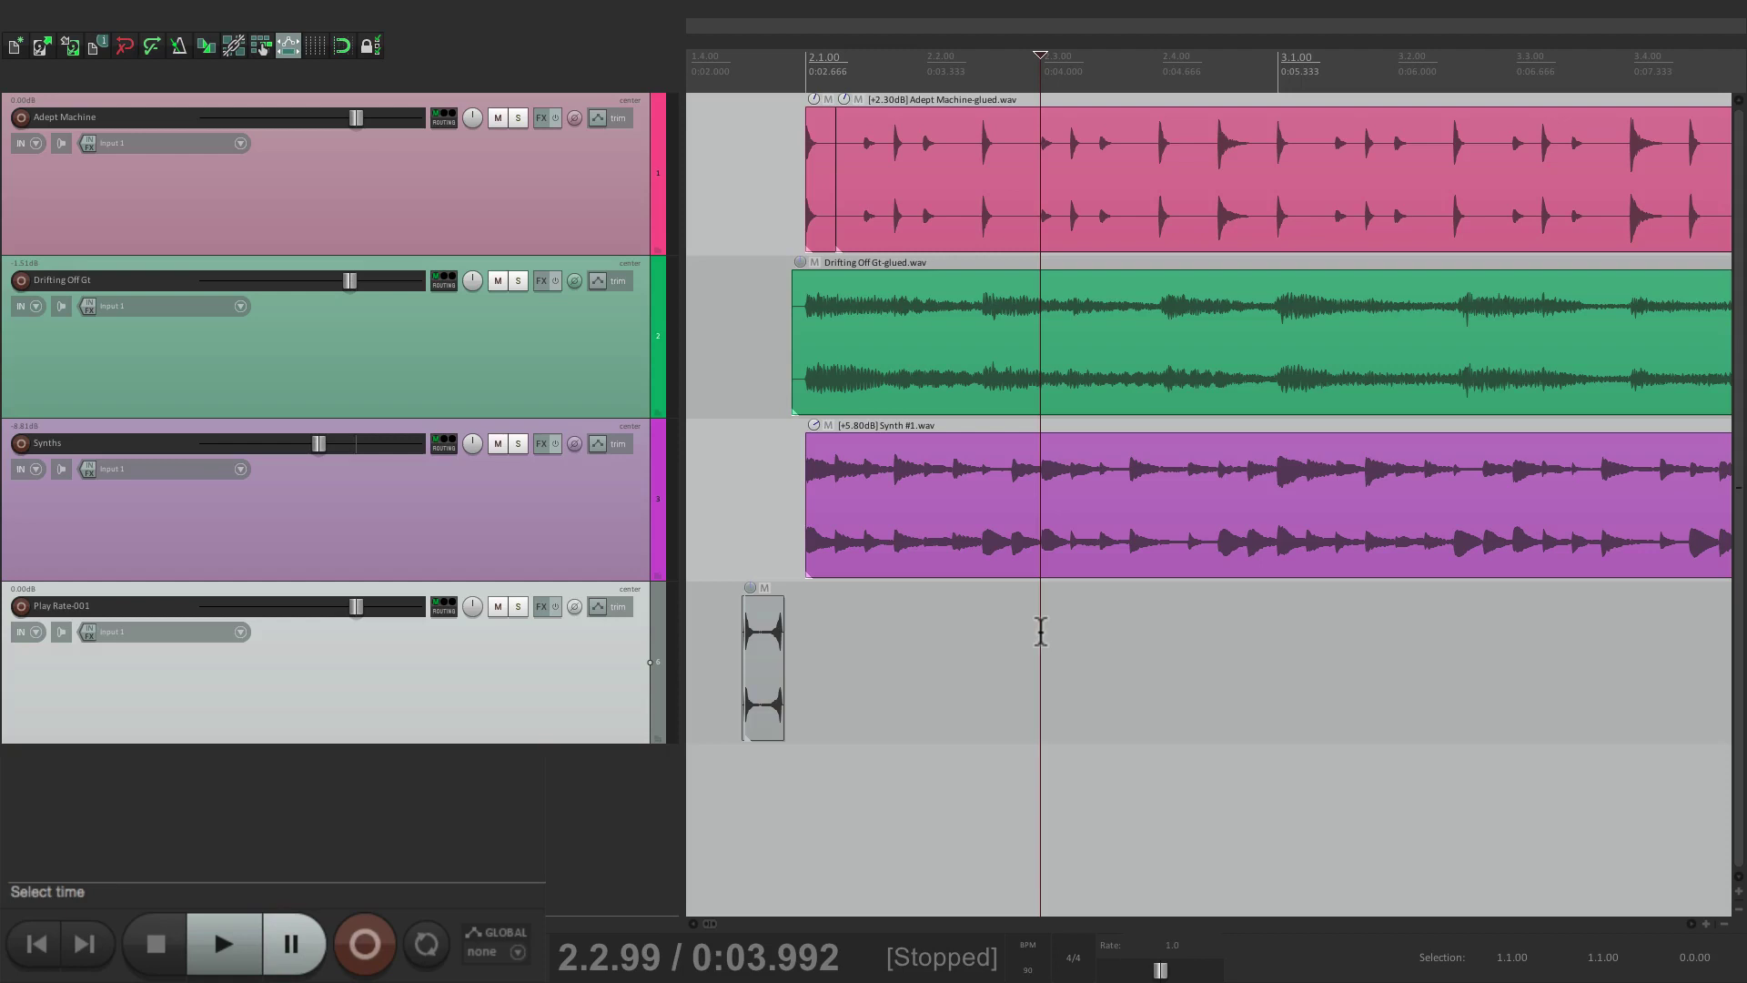
pyautogui.click(40, 950)
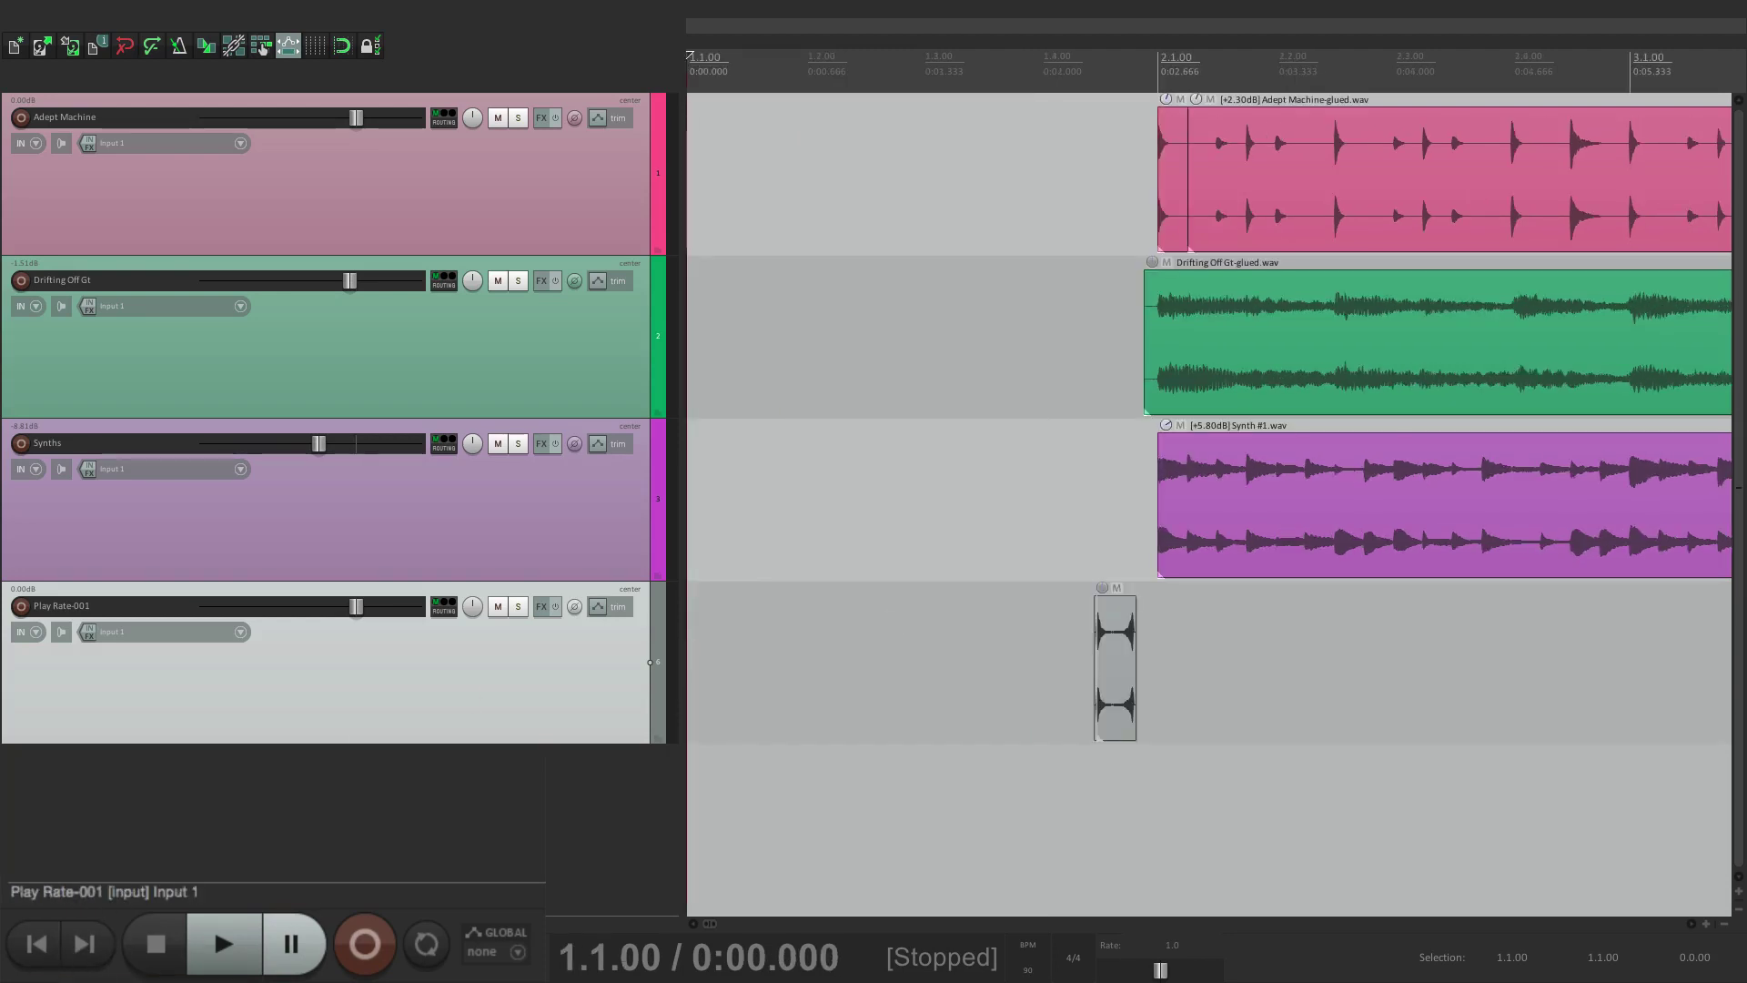
pyautogui.click(98, 942)
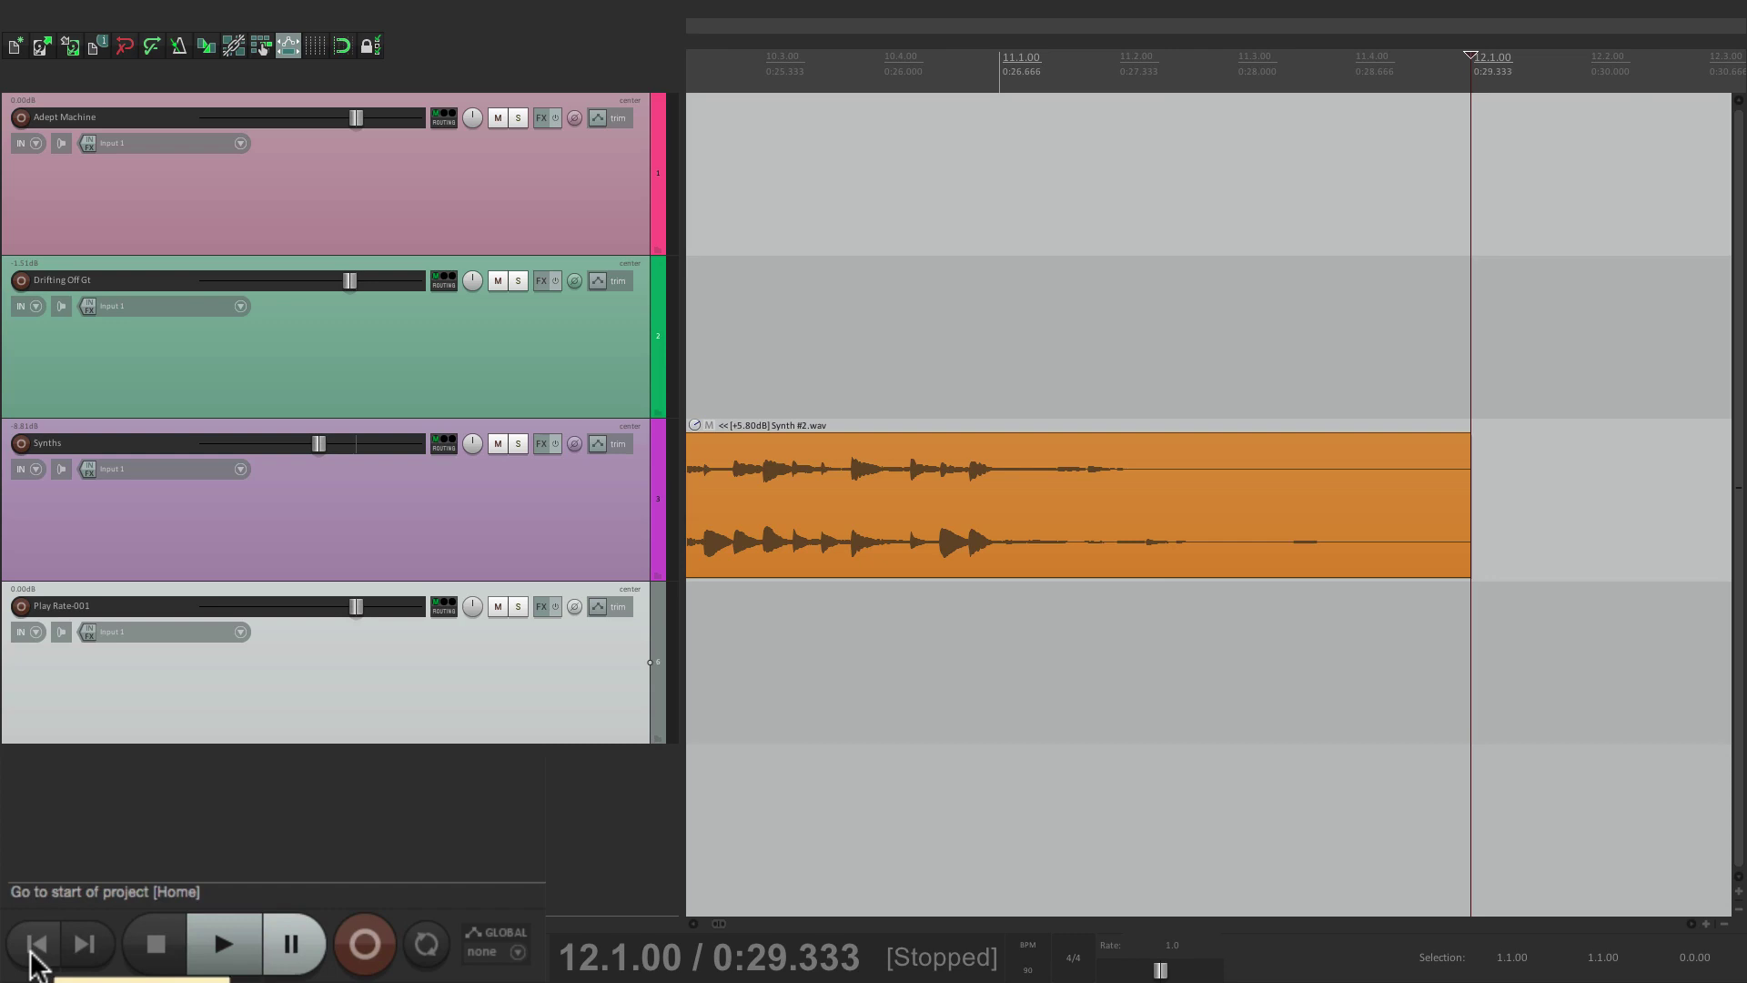
pyautogui.click(31, 953)
pyautogui.click(87, 951)
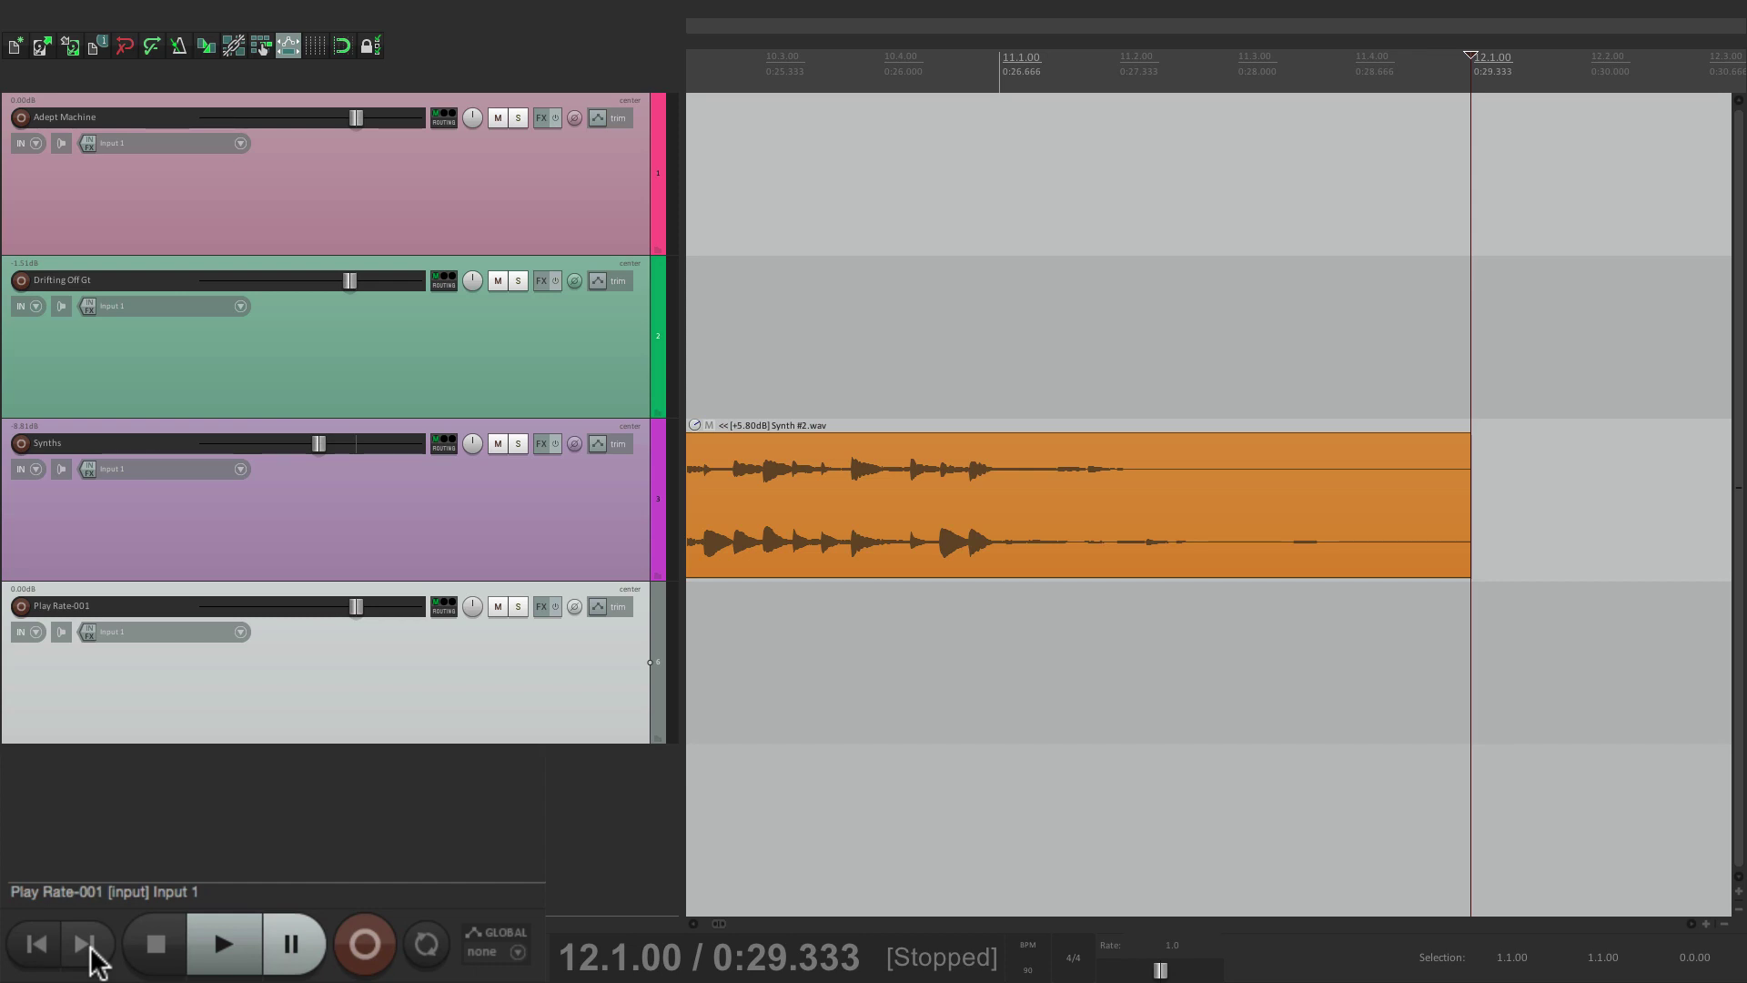
# Enable 'Use transport home/end for markers' and return to the project start at 1.1.00.
pyautogui.rightClick(41, 946)
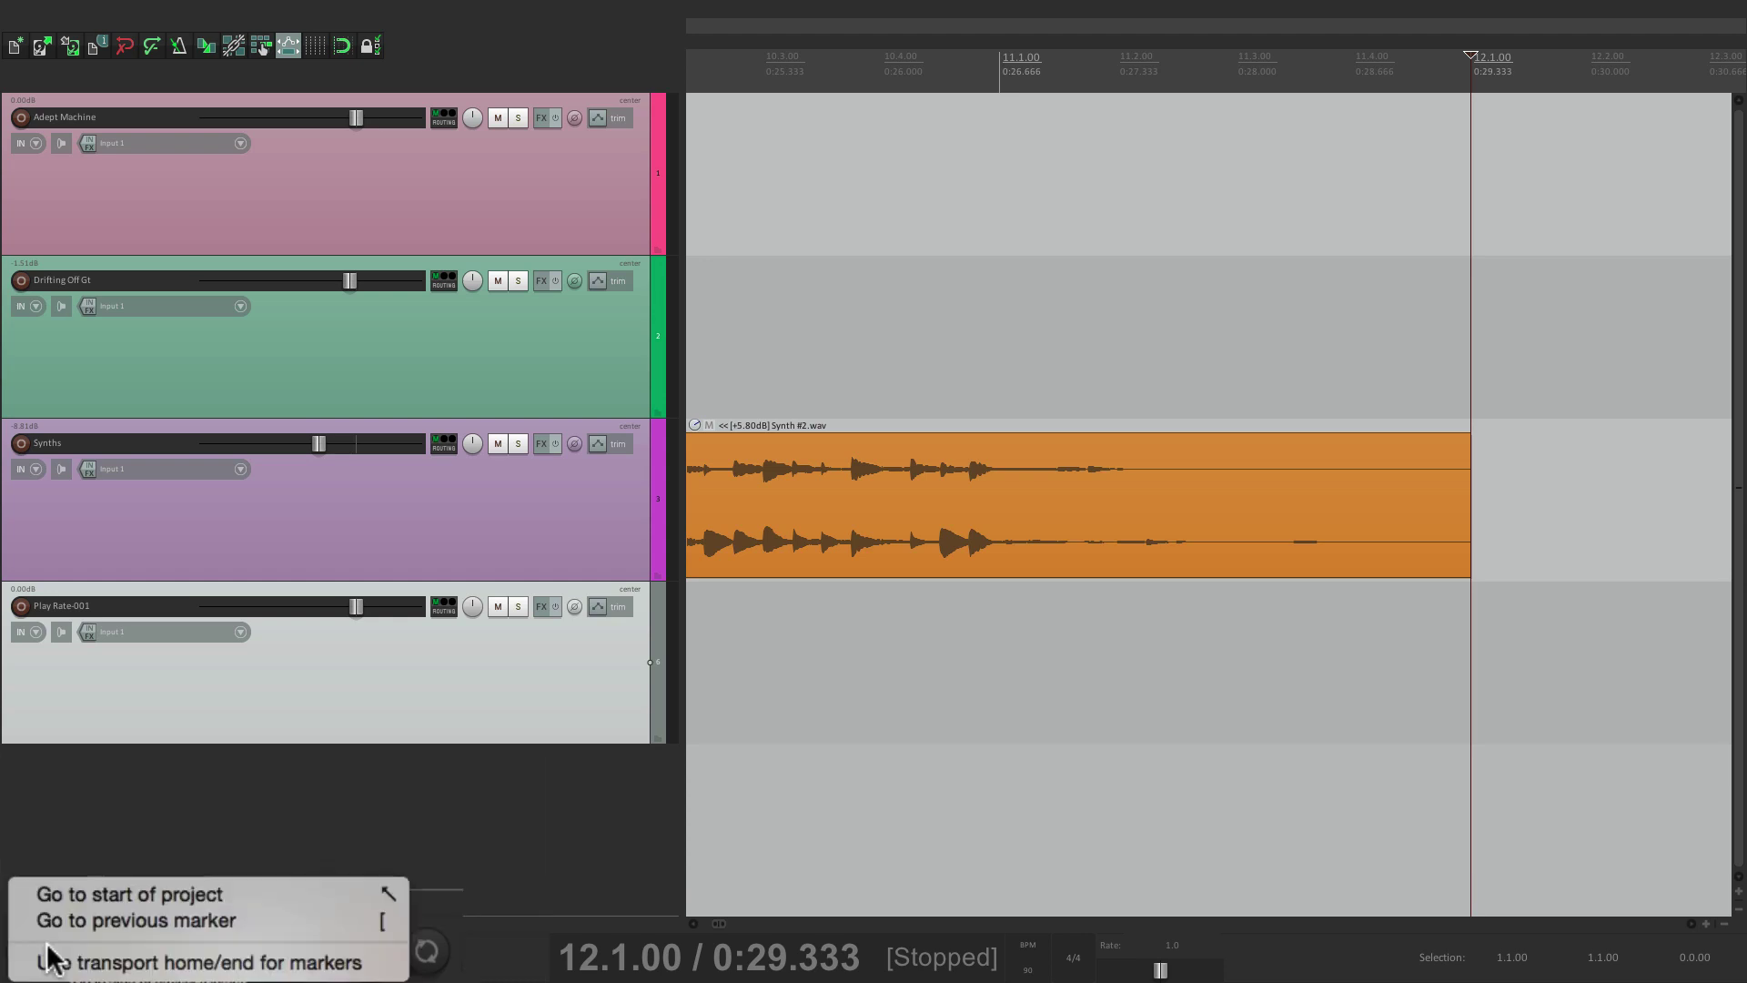
pyautogui.click(257, 971)
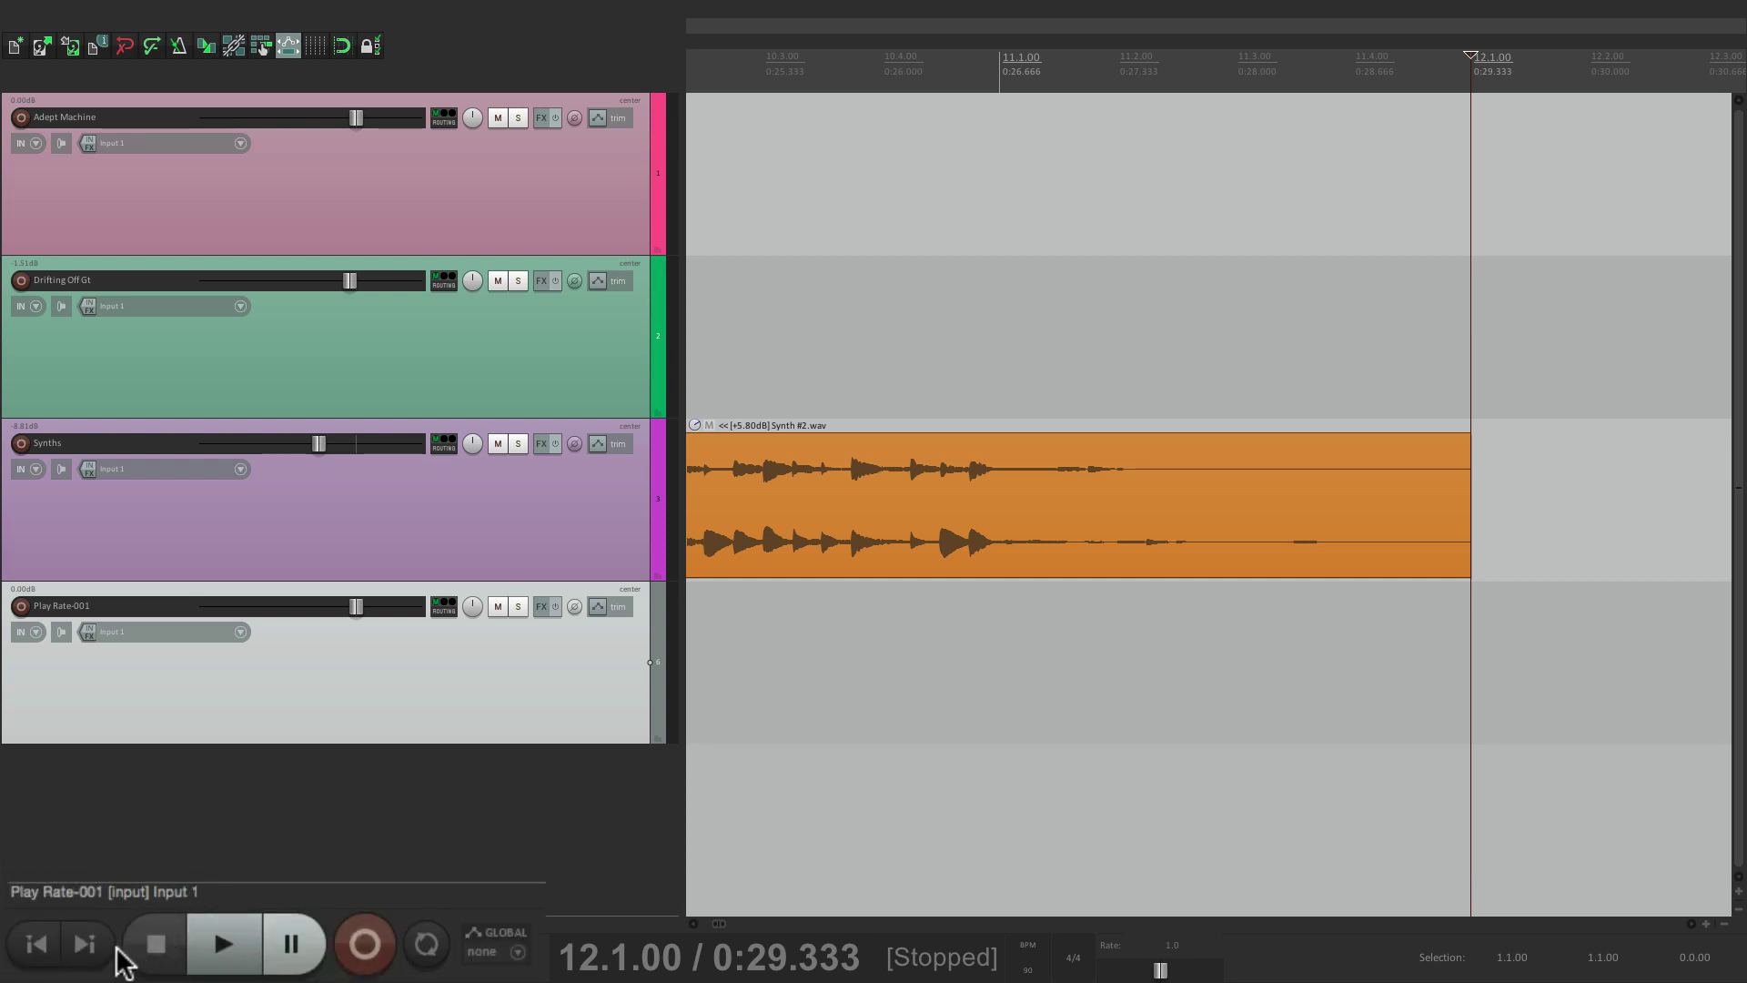
pyautogui.click(50, 951)
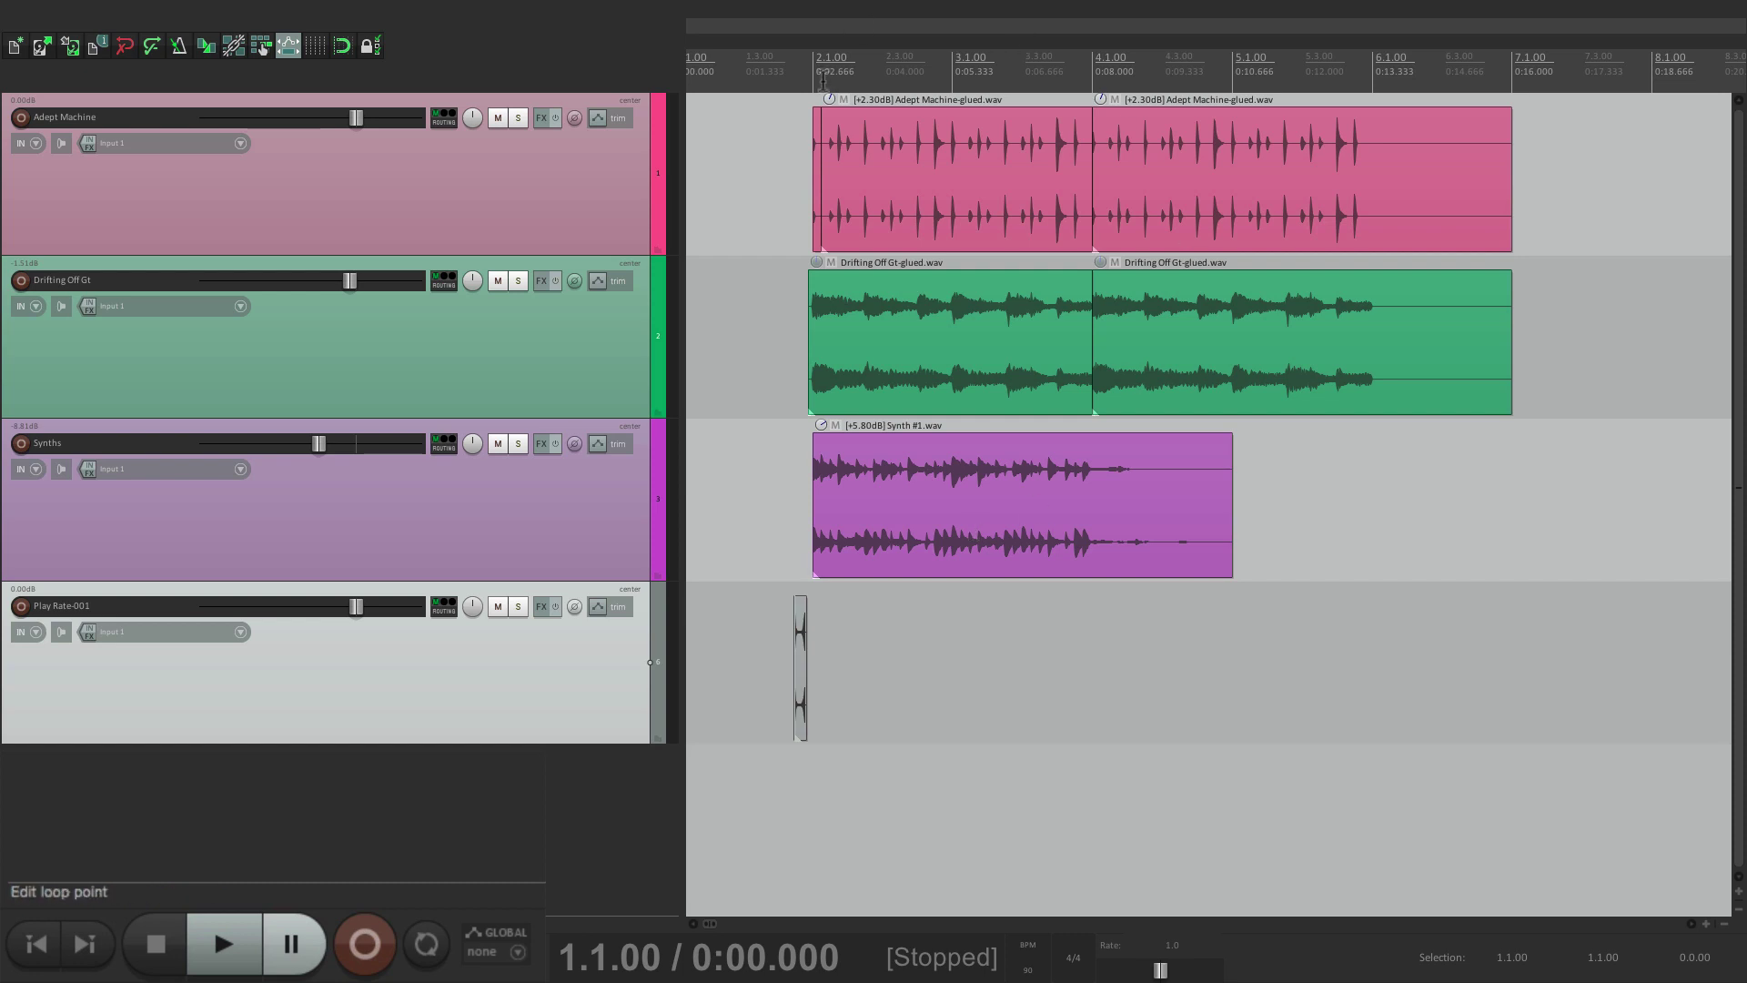
# Add markers at points along the ruler with M, starting at 1.4.91.
pyautogui.click(809, 72)
pyautogui.press('m')
pyautogui.click(929, 64)
pyautogui.press('m')
pyautogui.click(1040, 64)
pyautogui.press('m')
pyautogui.click(1171, 64)
pyautogui.press('m')
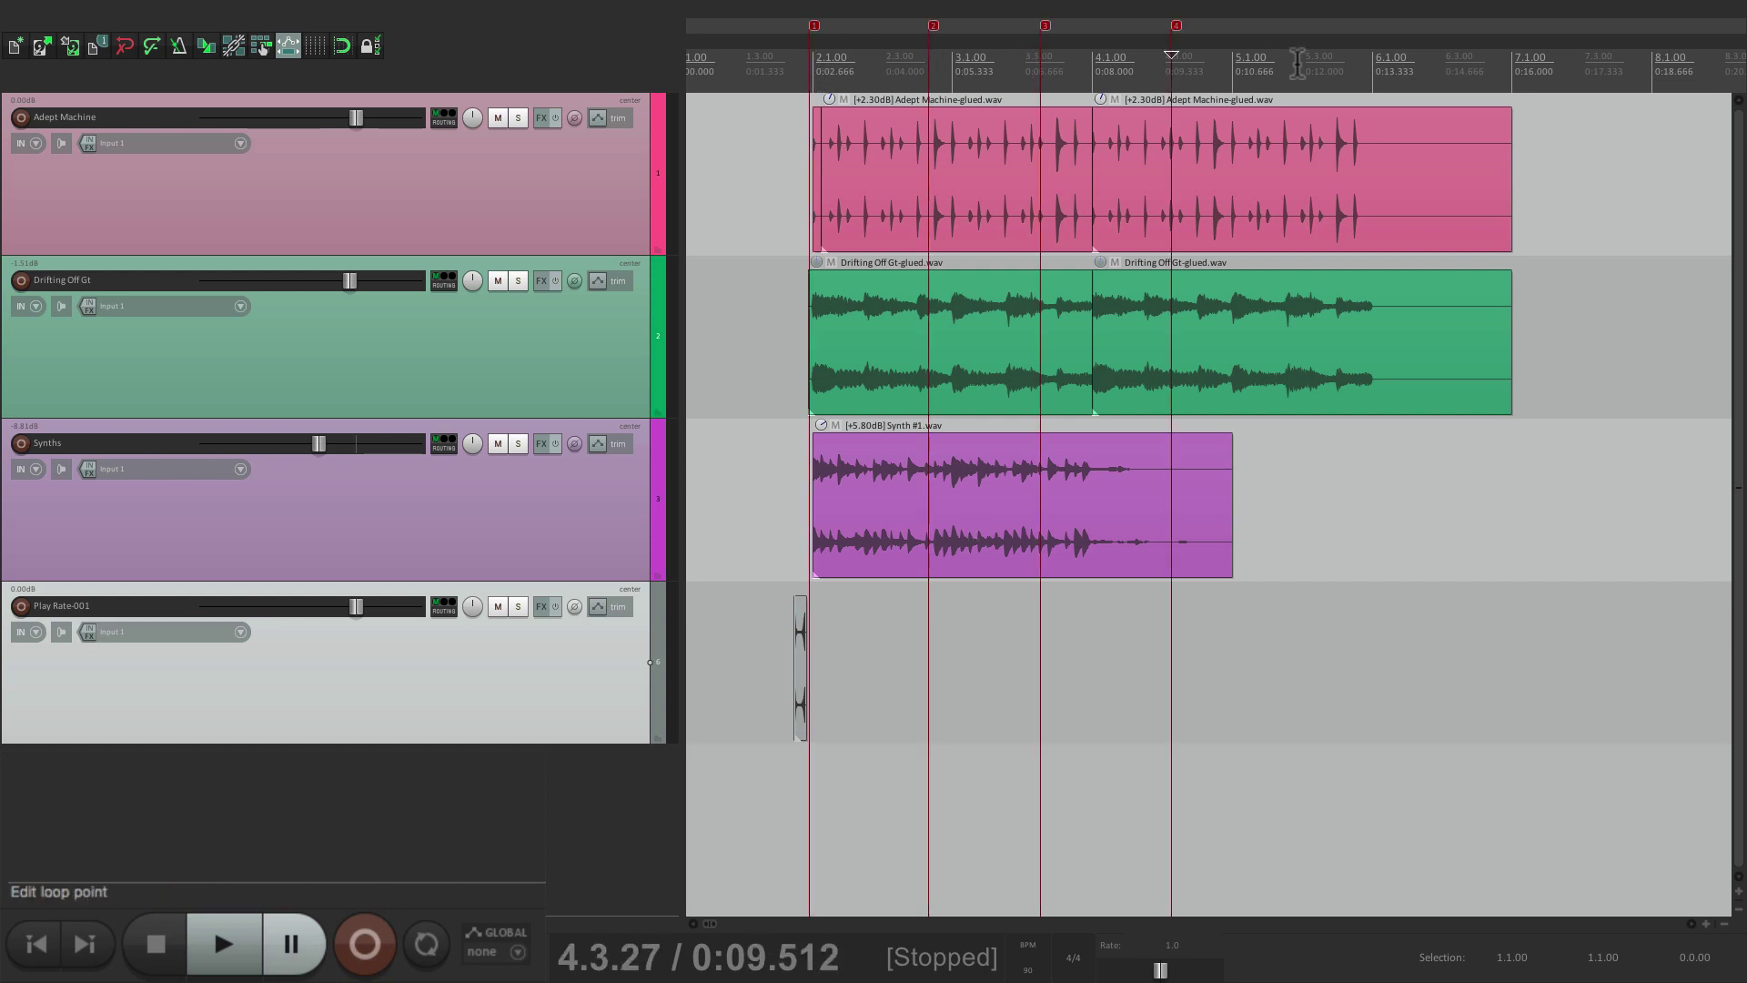
pyautogui.click(1296, 63)
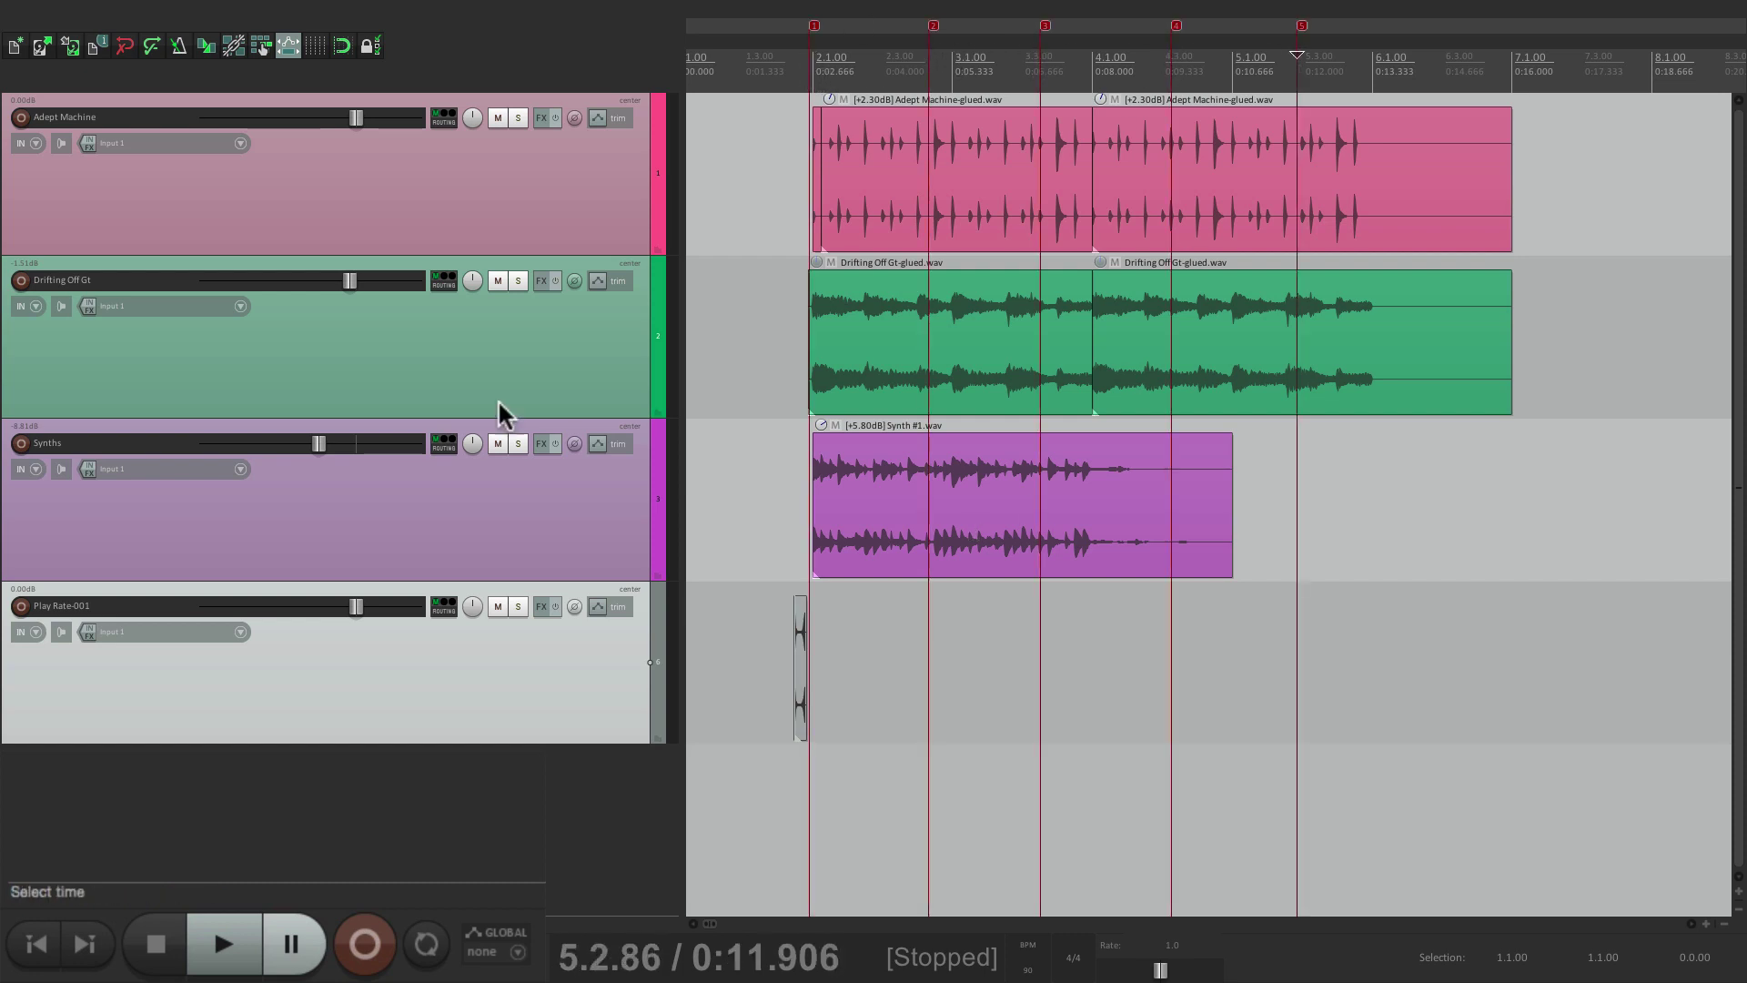
# Toggle marker stepping for the end button and step back to the project start.
pyautogui.rightClick(92, 942)
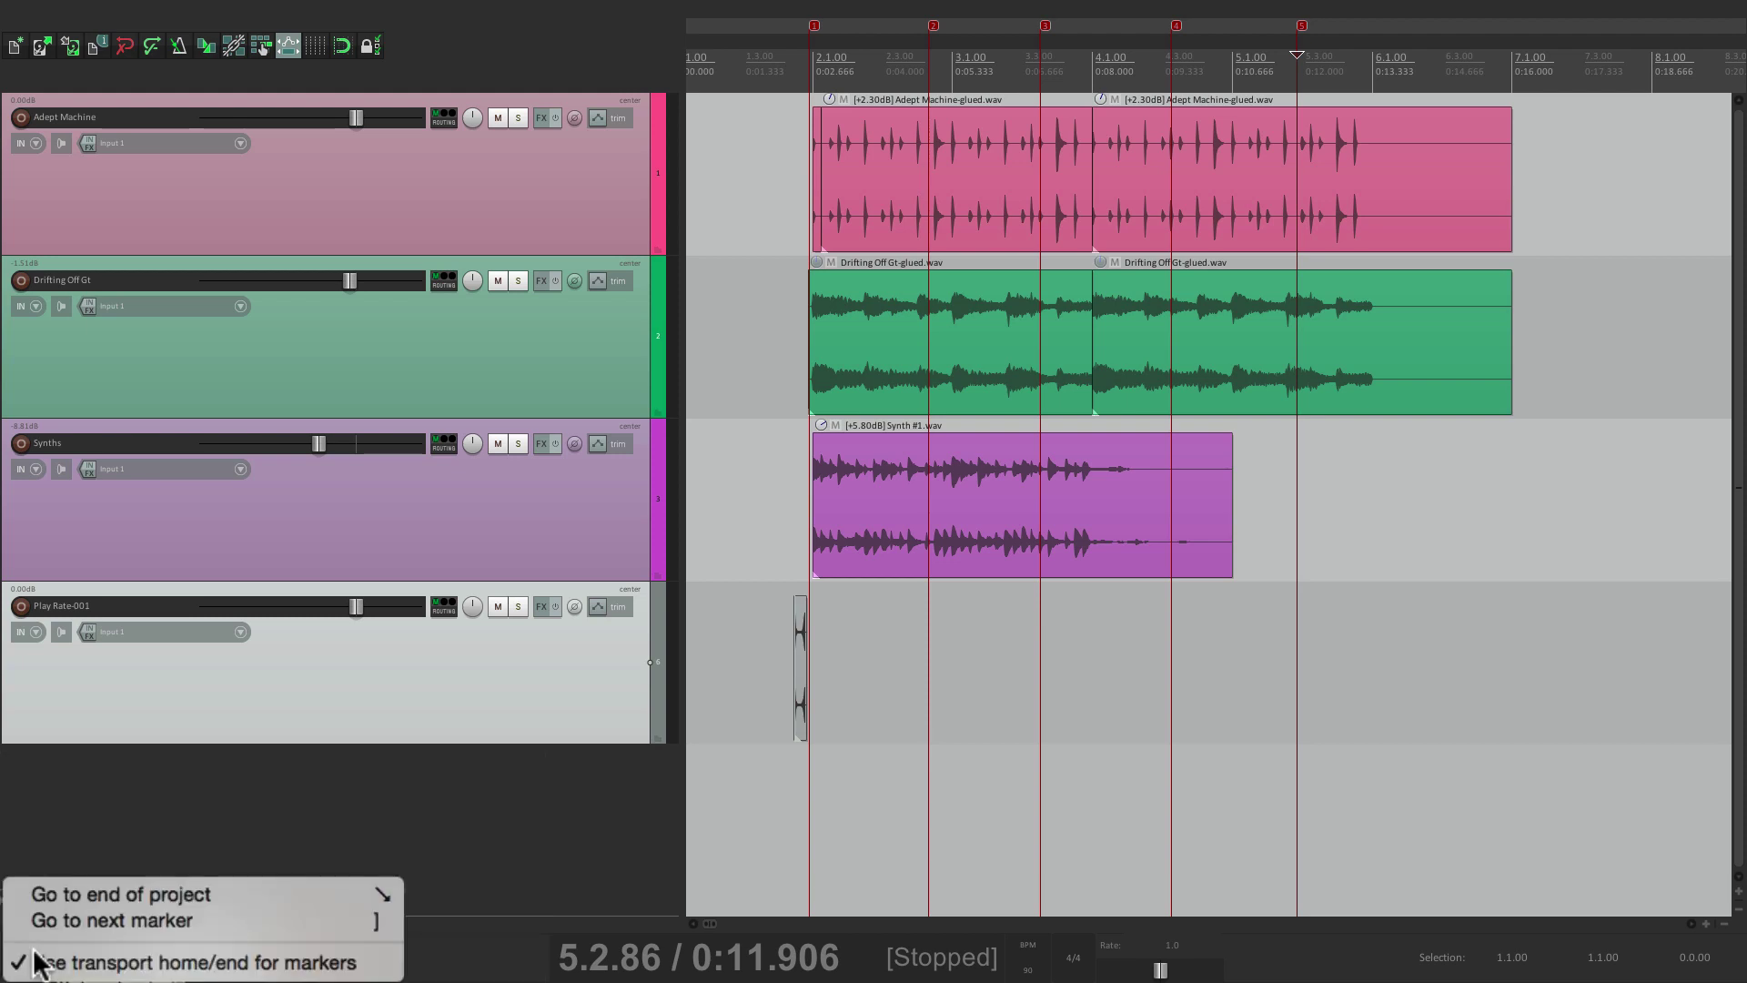
pyautogui.click(116, 963)
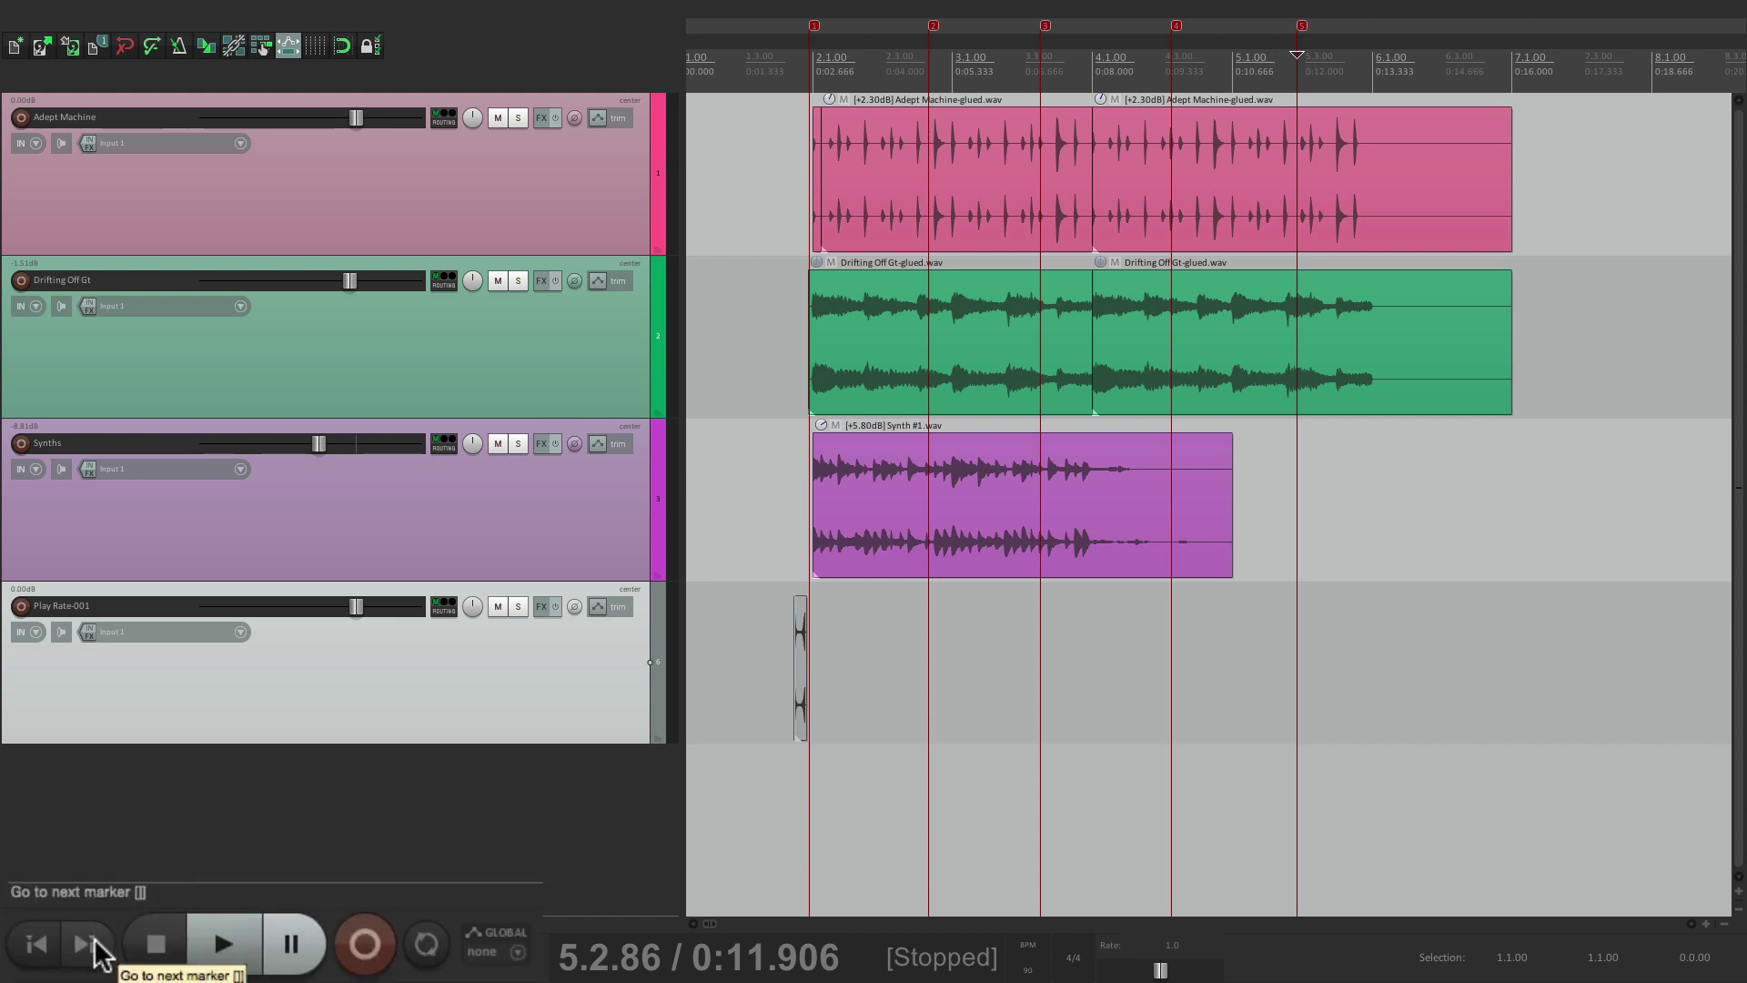
pyautogui.click(39, 943)
pyautogui.click(40, 944)
pyautogui.click(39, 943)
pyautogui.click(40, 945)
pyautogui.click(41, 945)
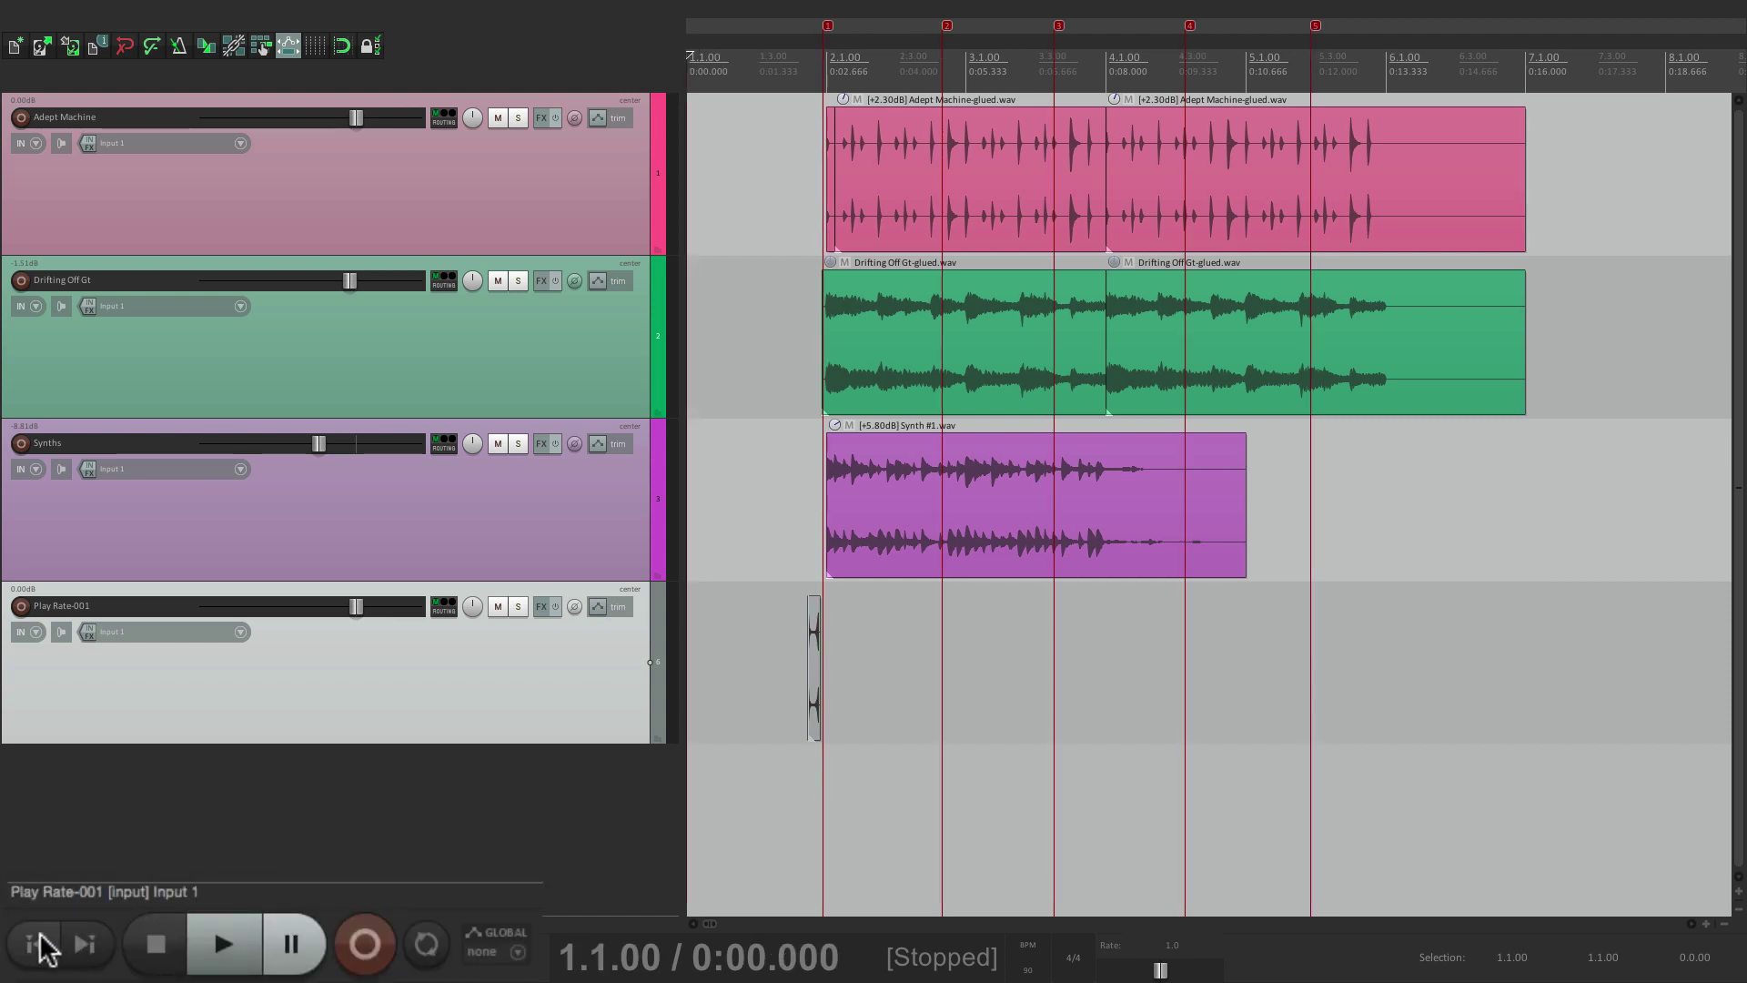
# Step forward through markers 1 to 5, then back to marker 1 at 0:02.608.
pyautogui.click(80, 945)
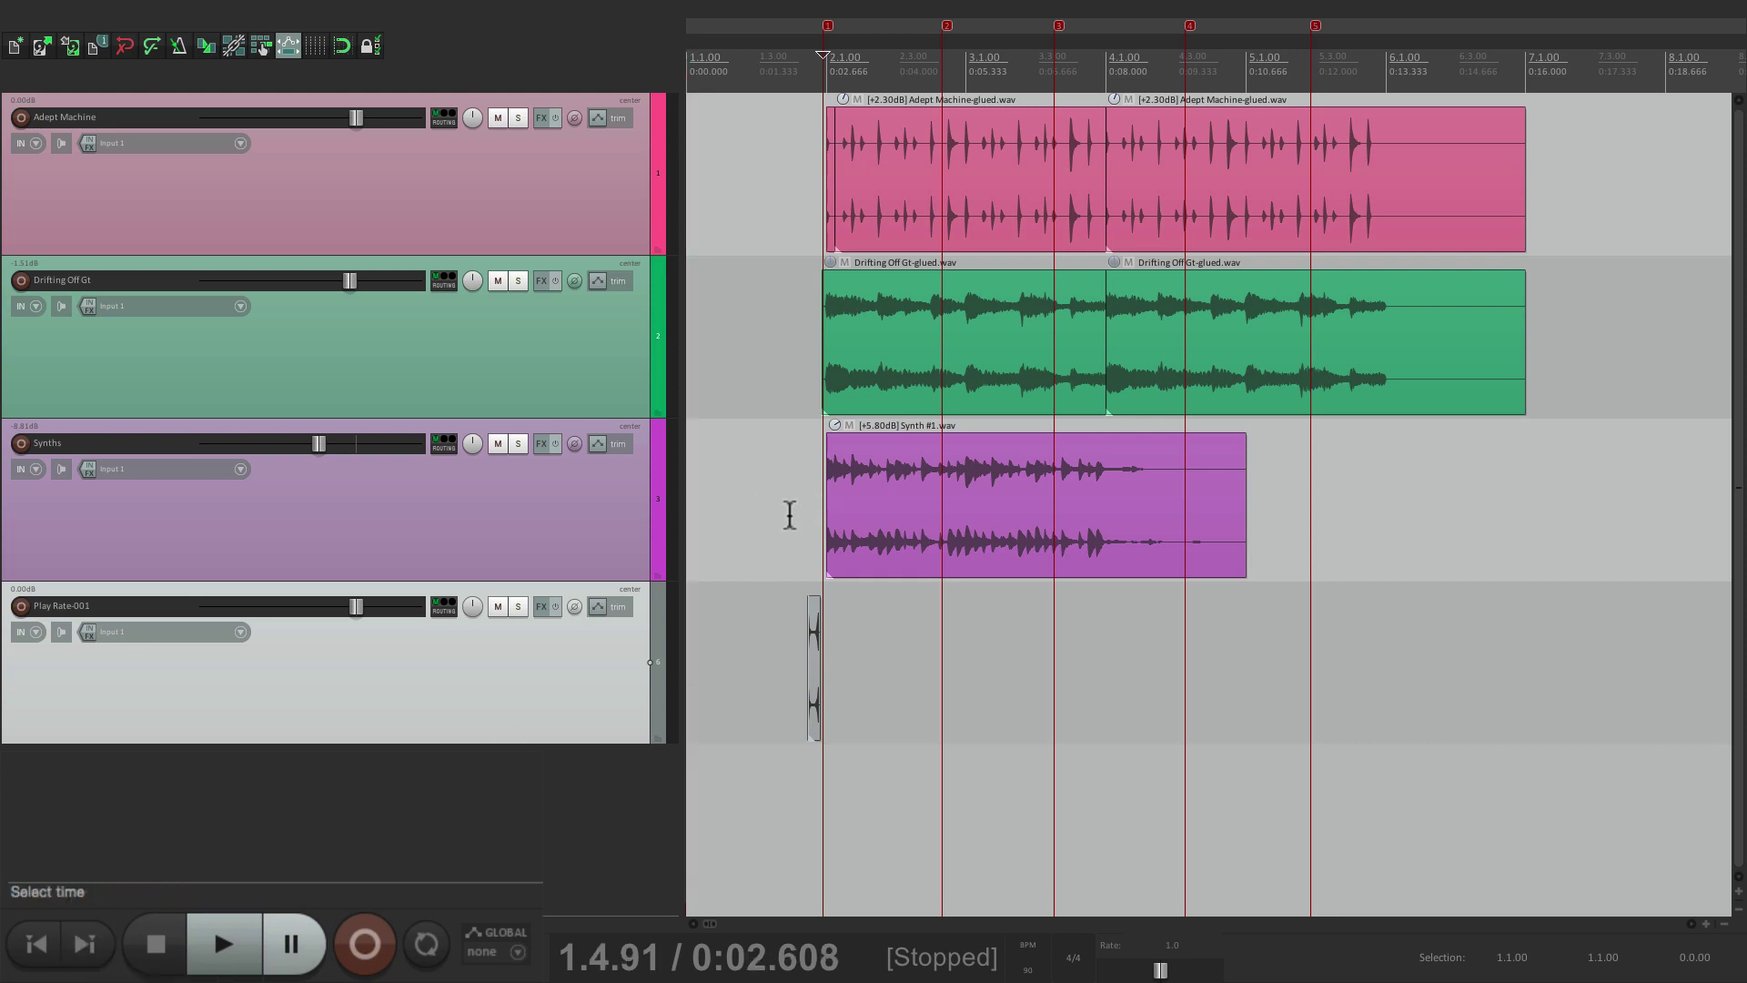
pyautogui.click(89, 943)
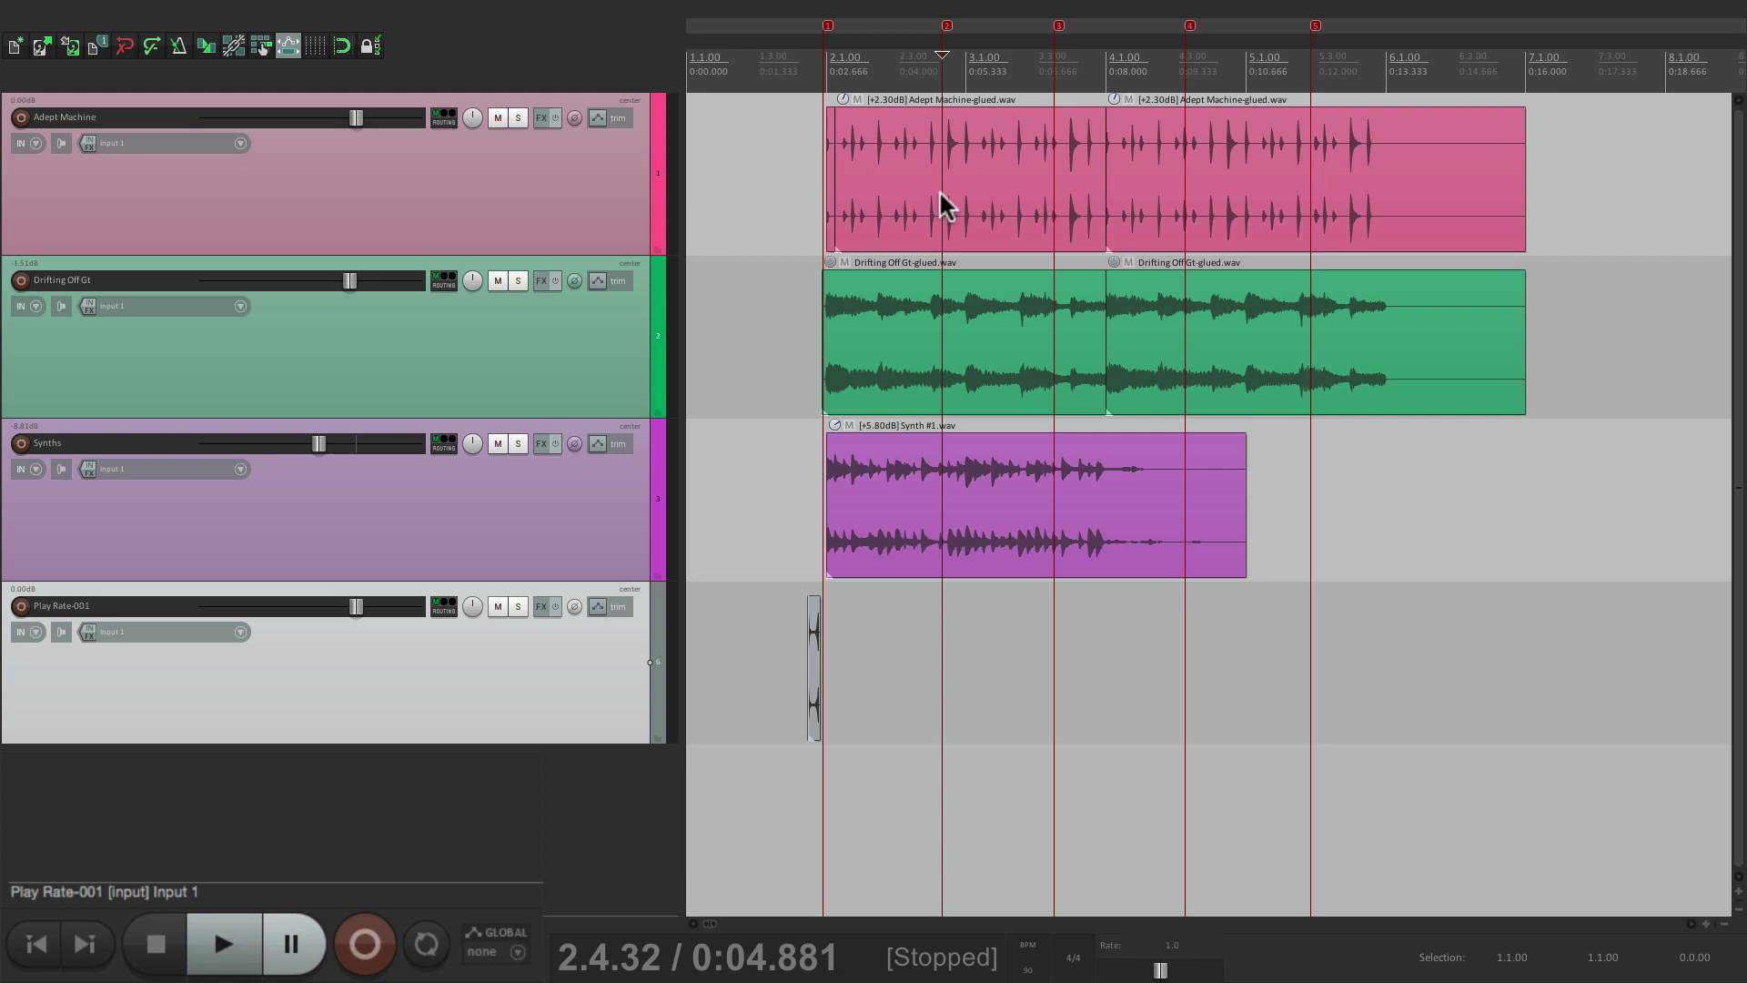
pyautogui.click(91, 942)
pyautogui.click(91, 942)
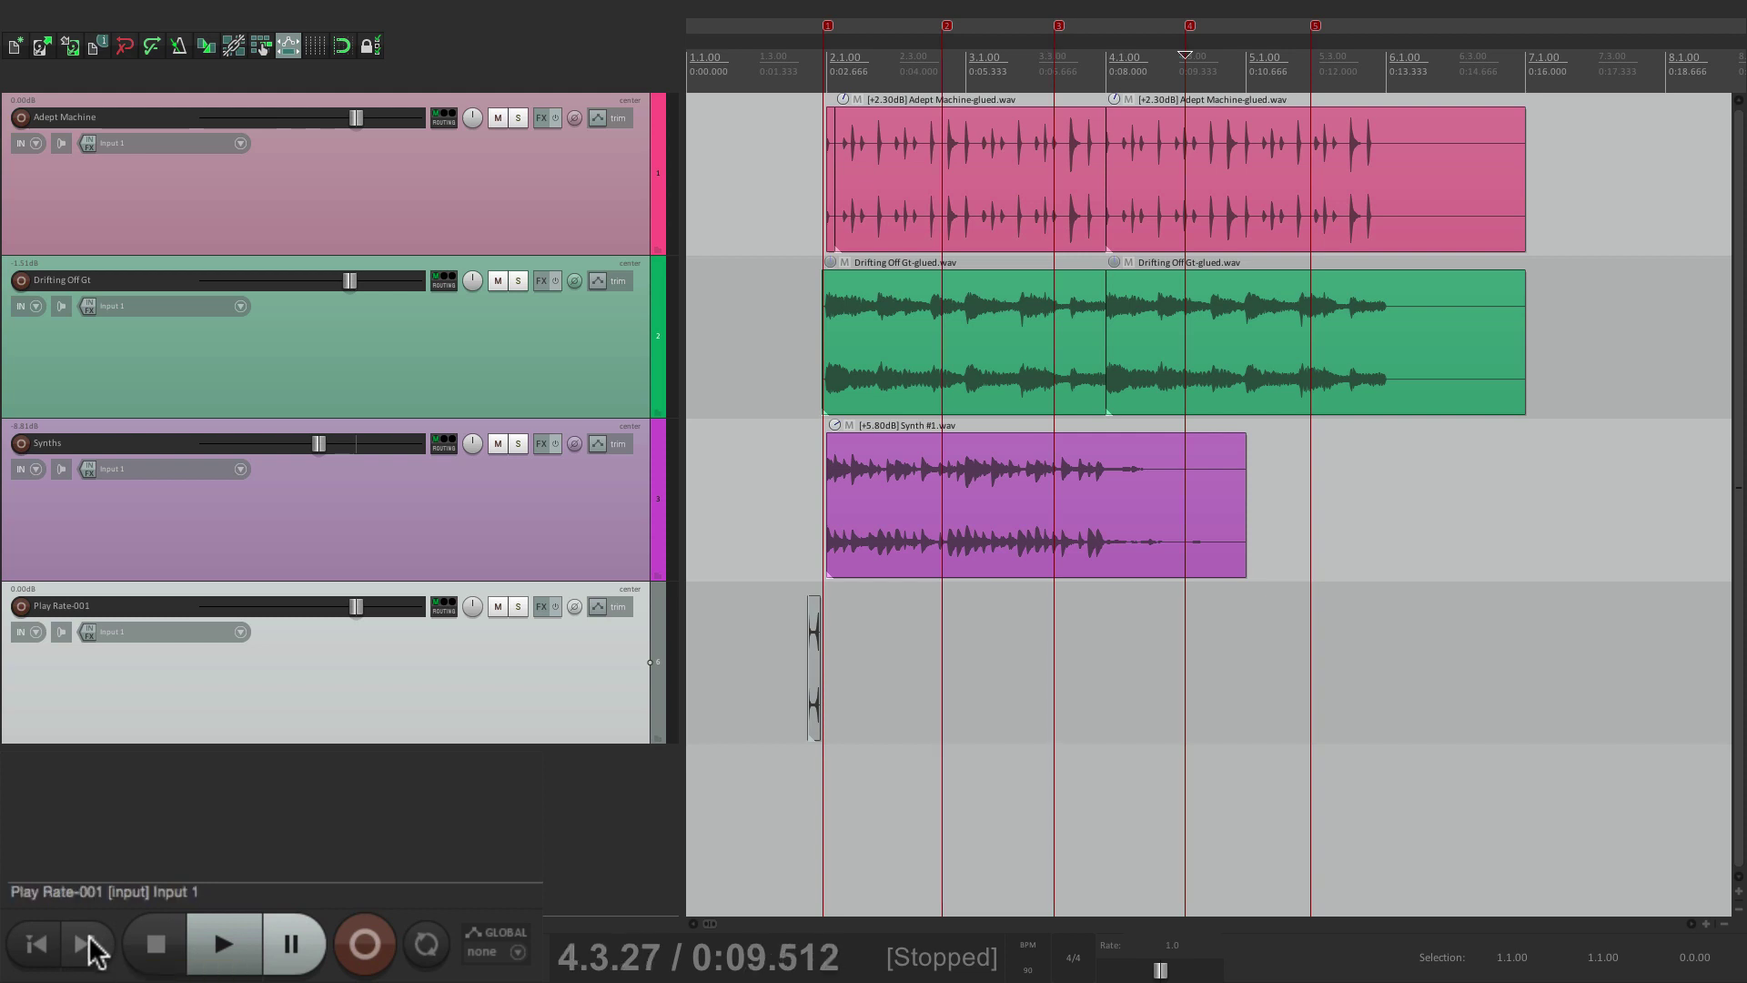
pyautogui.click(89, 939)
pyautogui.click(25, 948)
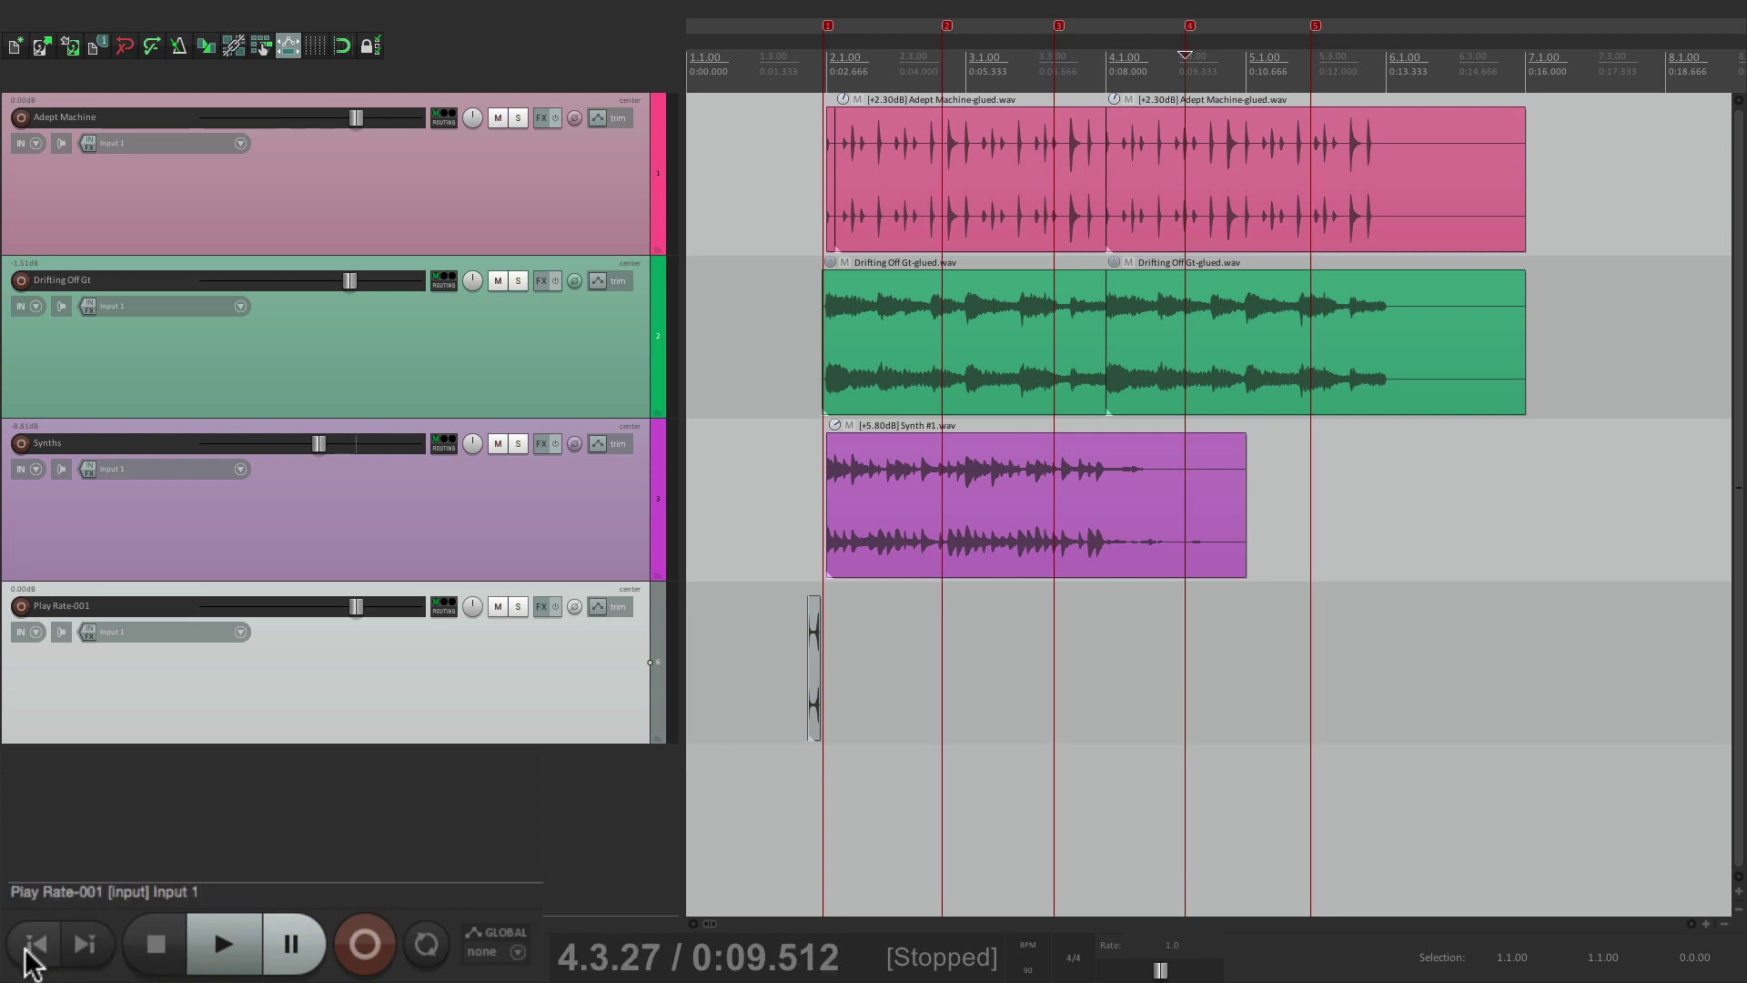
pyautogui.click(25, 948)
pyautogui.click(26, 948)
pyautogui.click(25, 949)
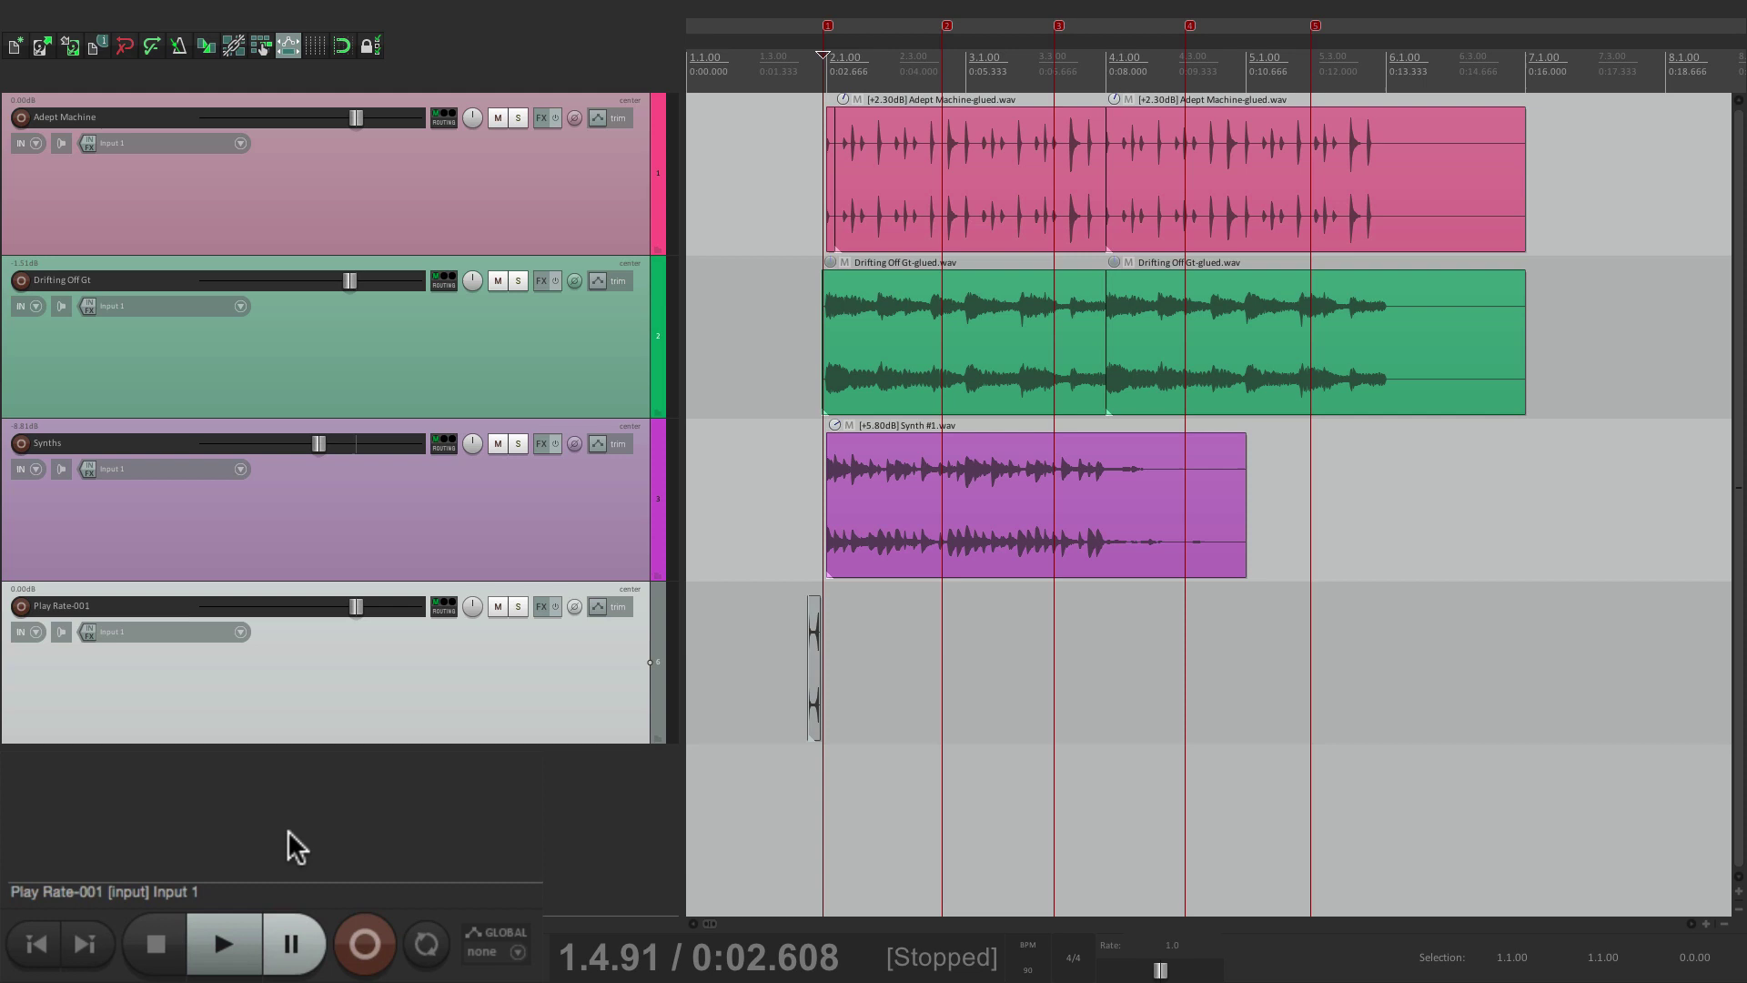
# Turn off marker stepping so start/end buttons jump to the project start and end.
pyautogui.rightClick(102, 940)
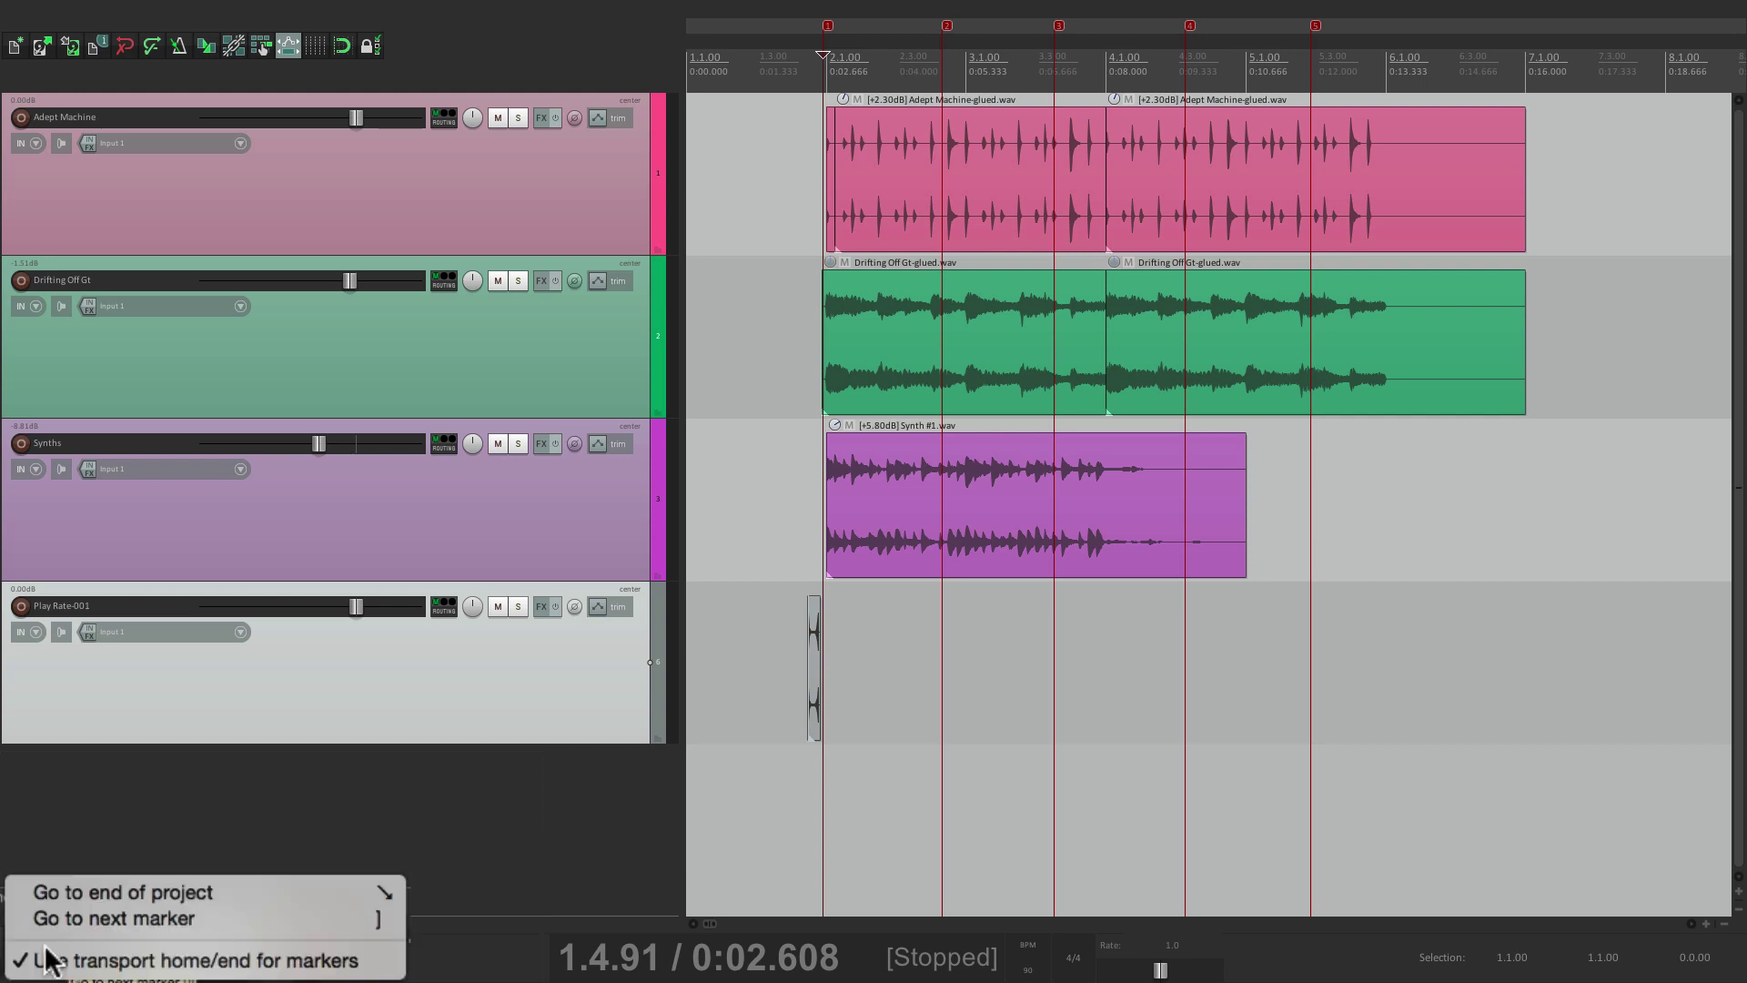
pyautogui.click(68, 961)
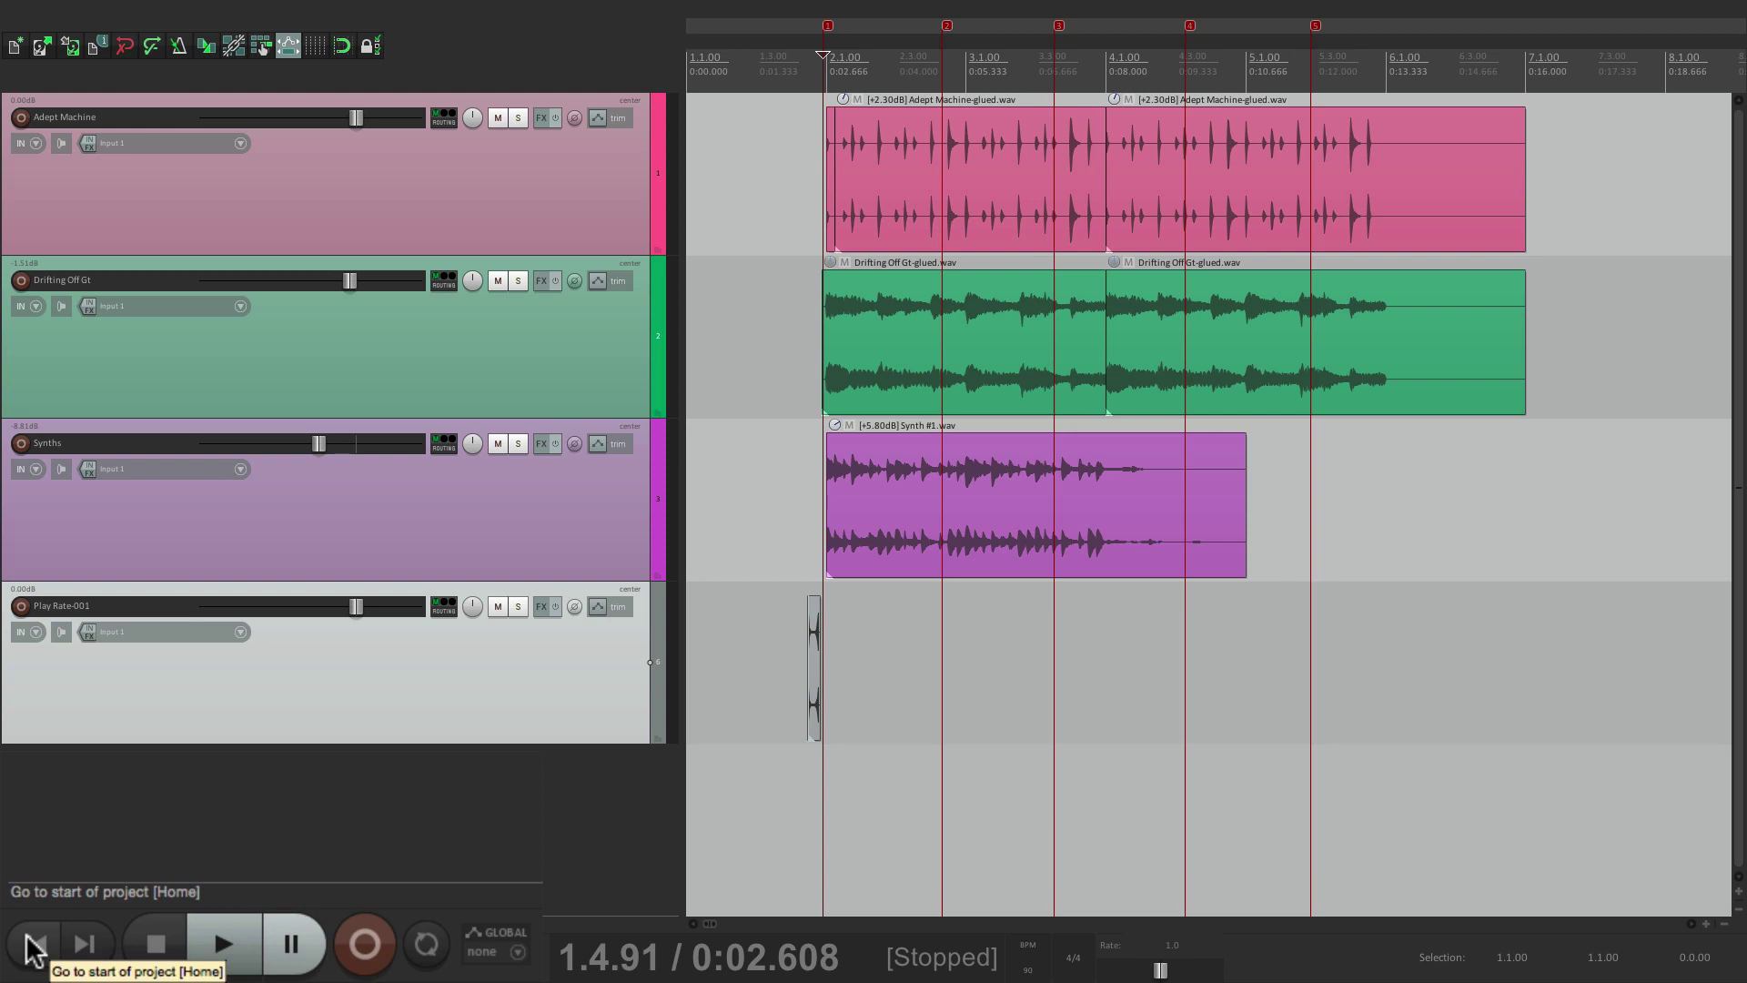
pyautogui.click(35, 948)
pyautogui.click(82, 948)
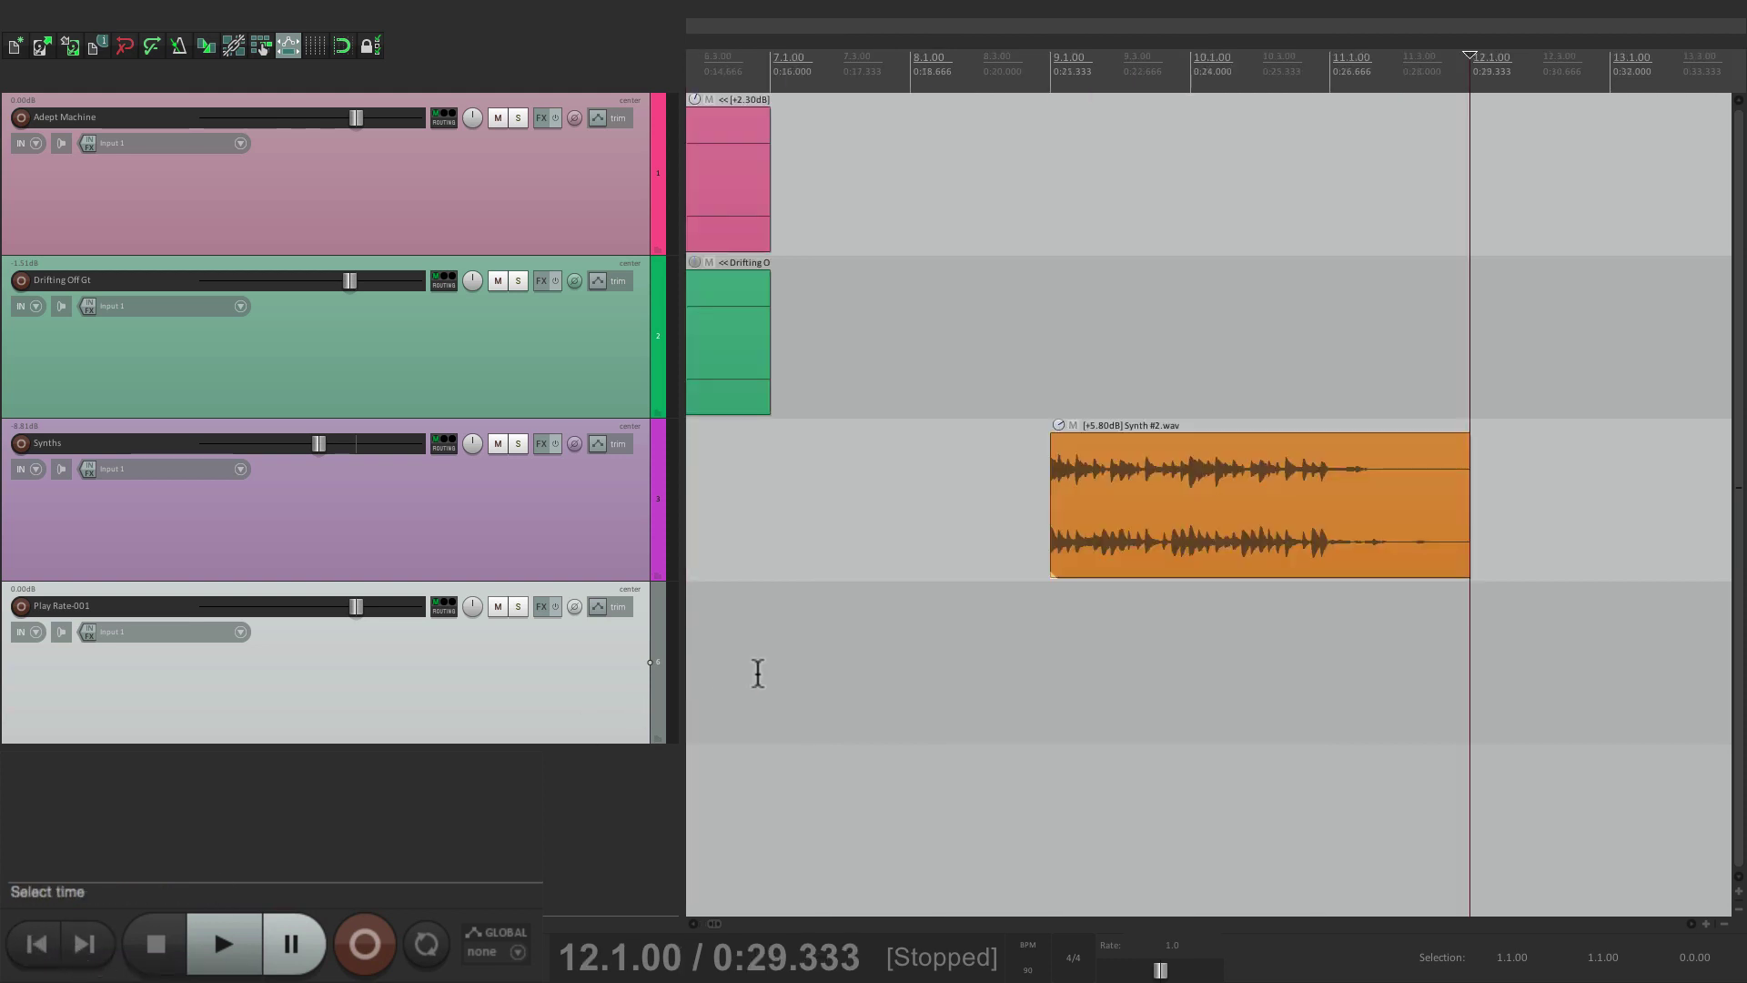
# Return to the project start with Home, play briefly, then stop.
pyautogui.press('Home')
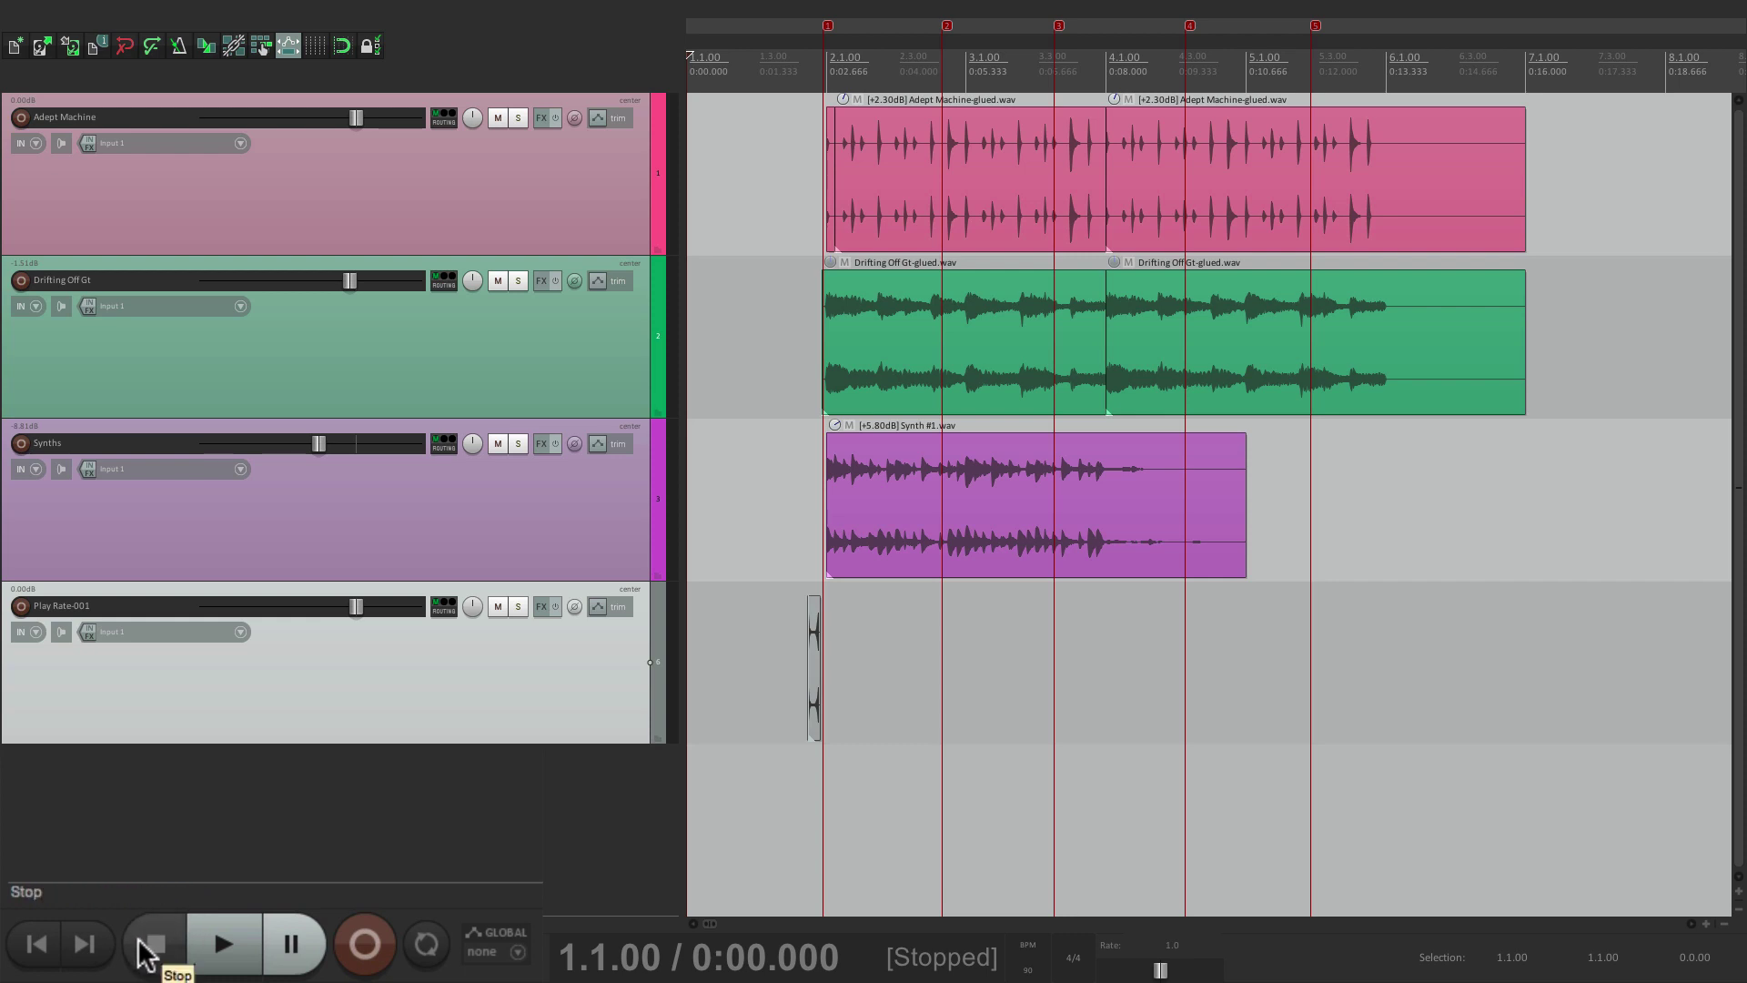
pyautogui.click(224, 942)
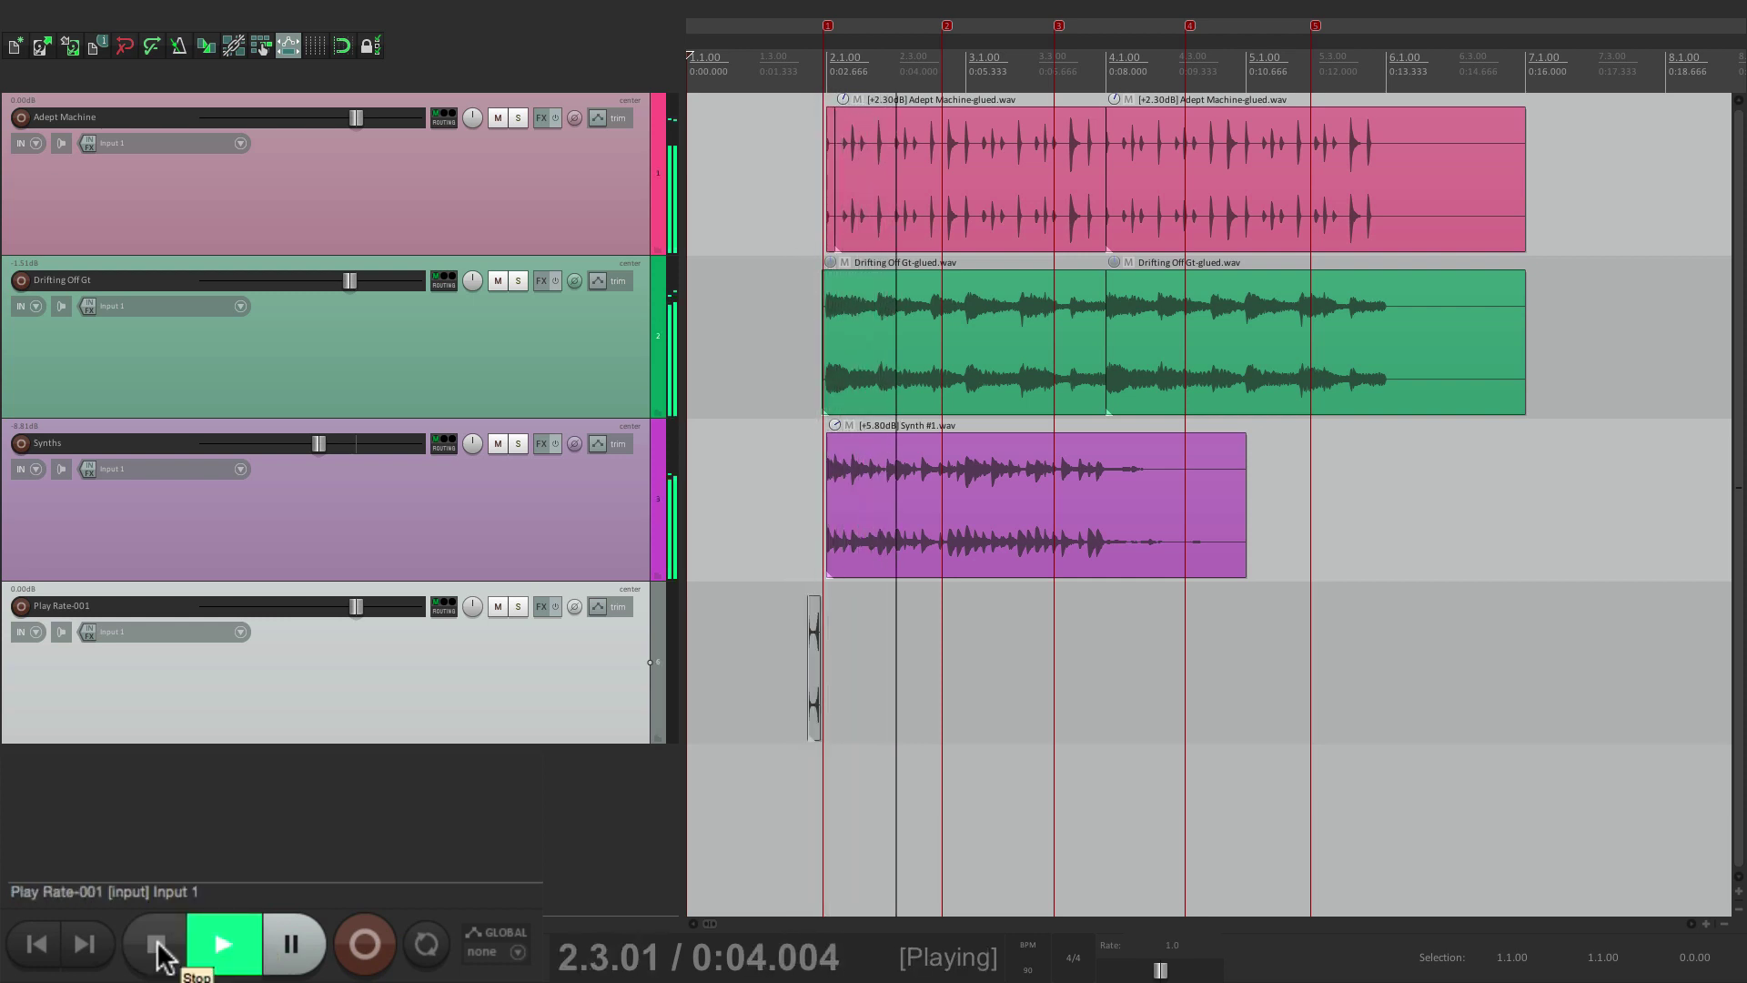
pyautogui.click(158, 947)
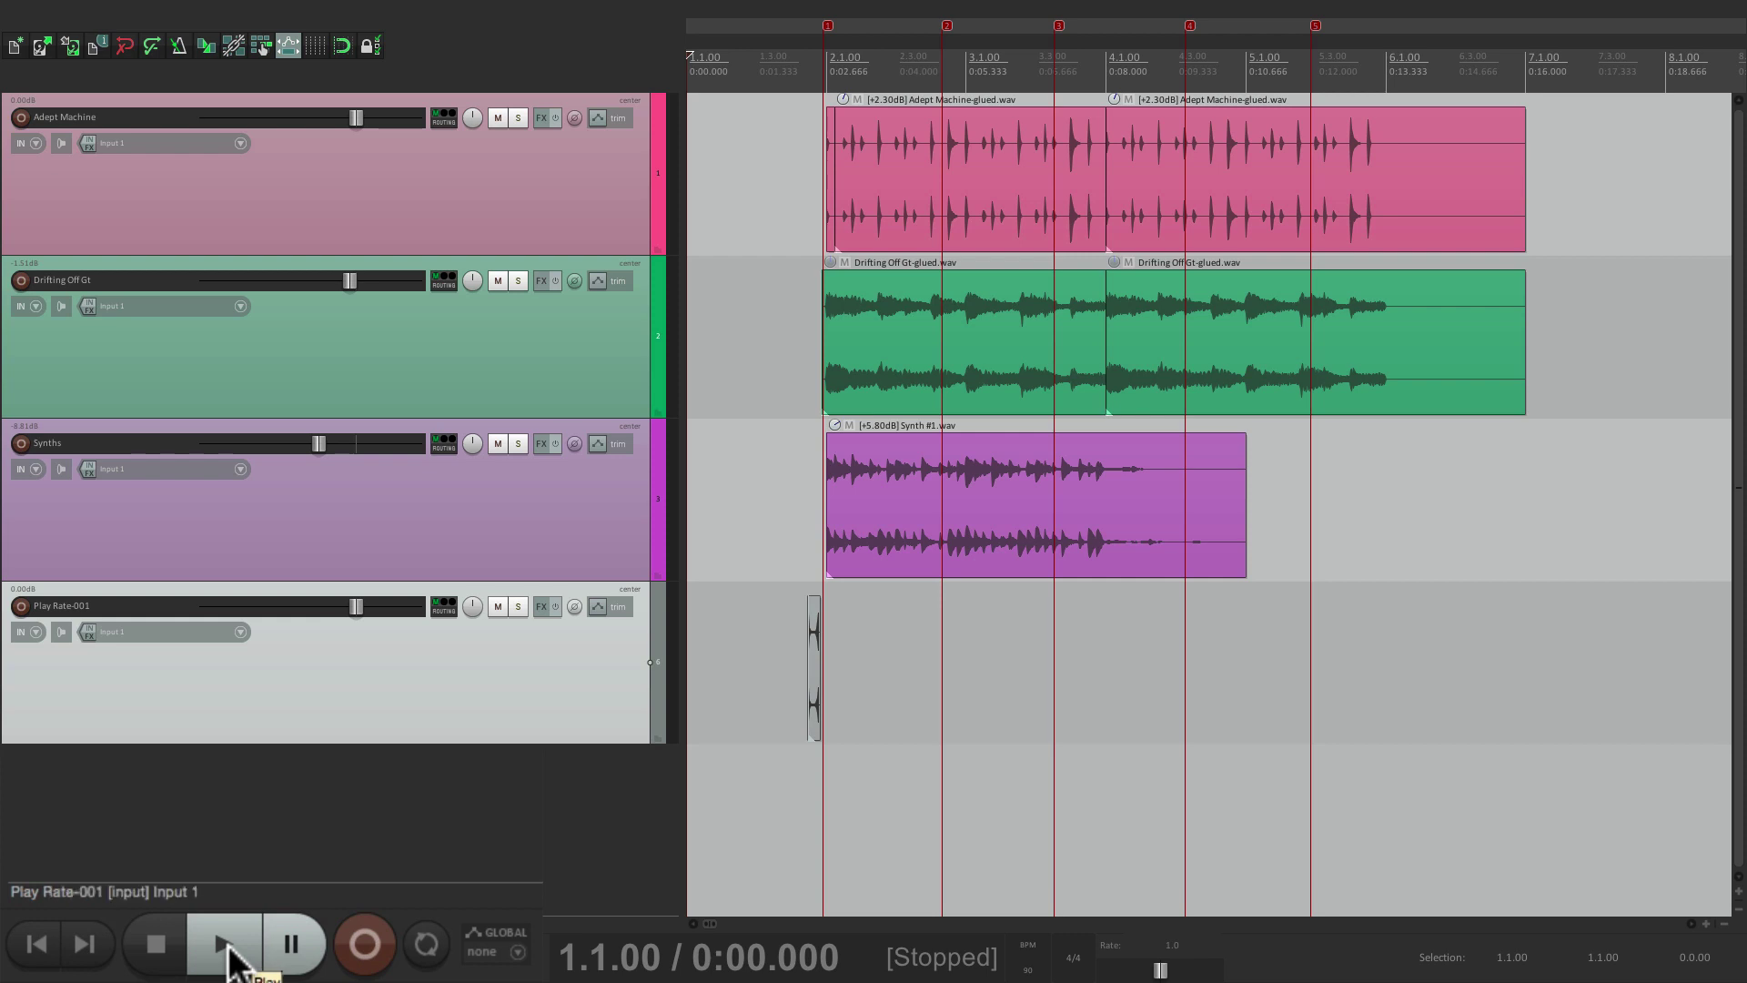
# Open External Timecode Synchronization from the play state display and Options menu, then close it.
pyautogui.rightClick(225, 946)
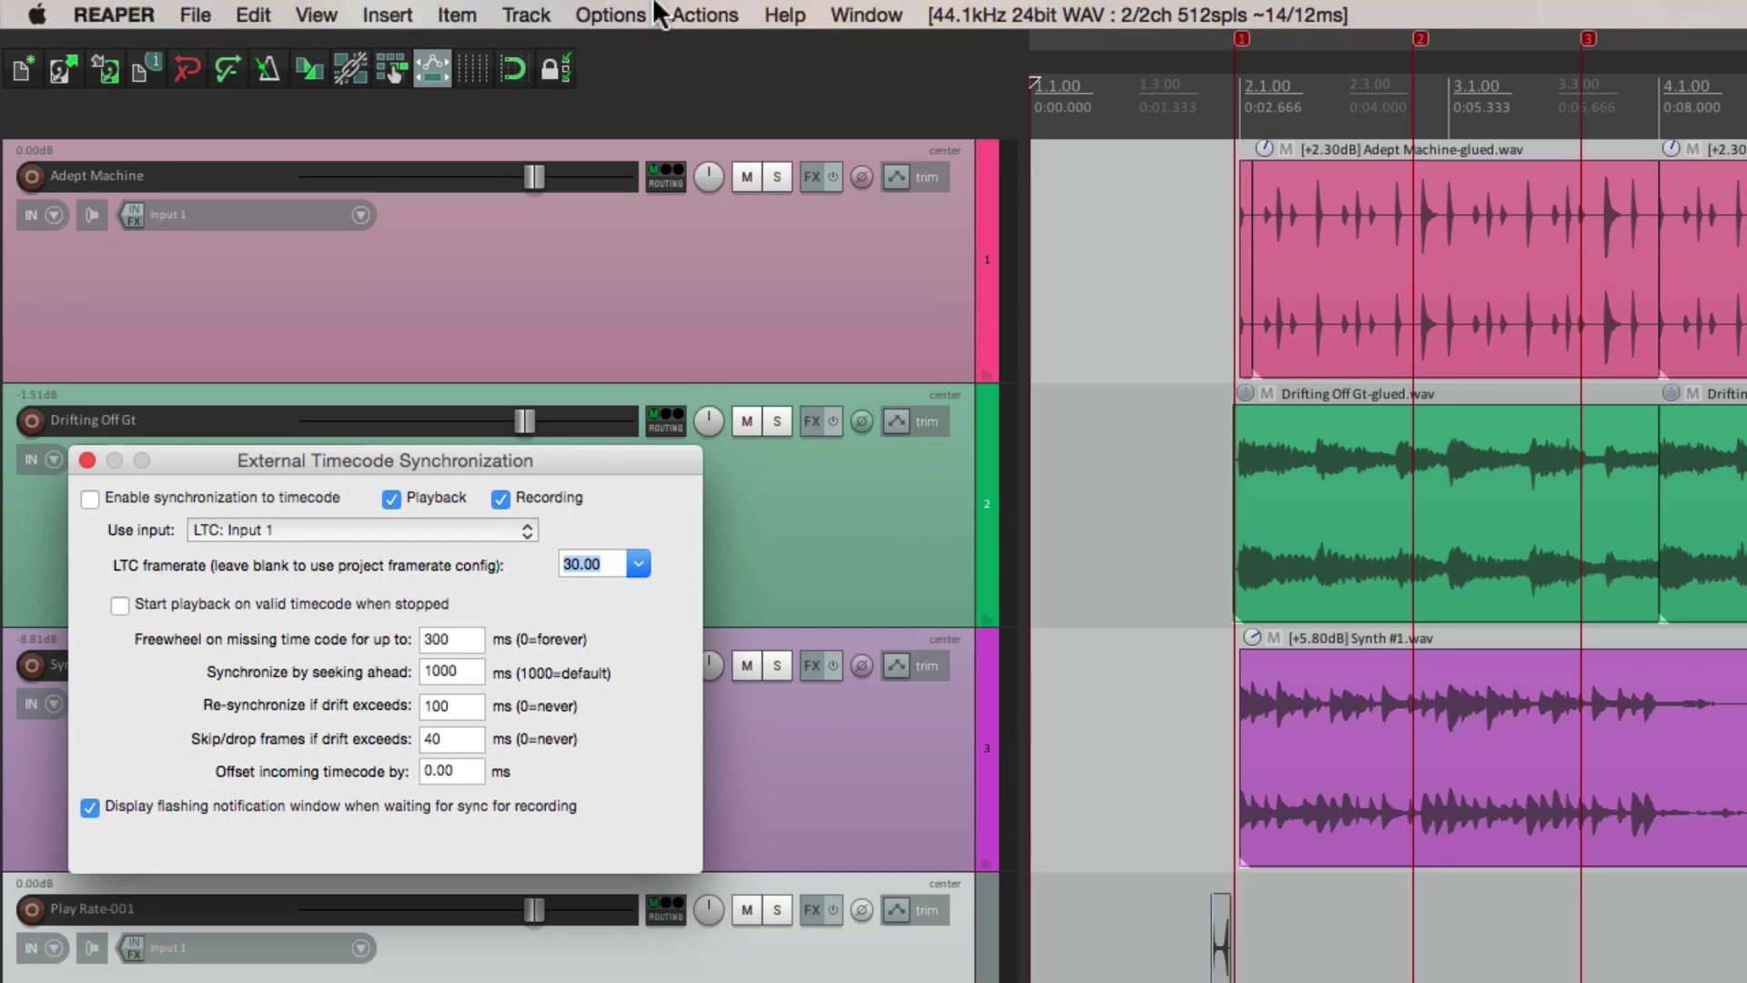
pyautogui.click(611, 15)
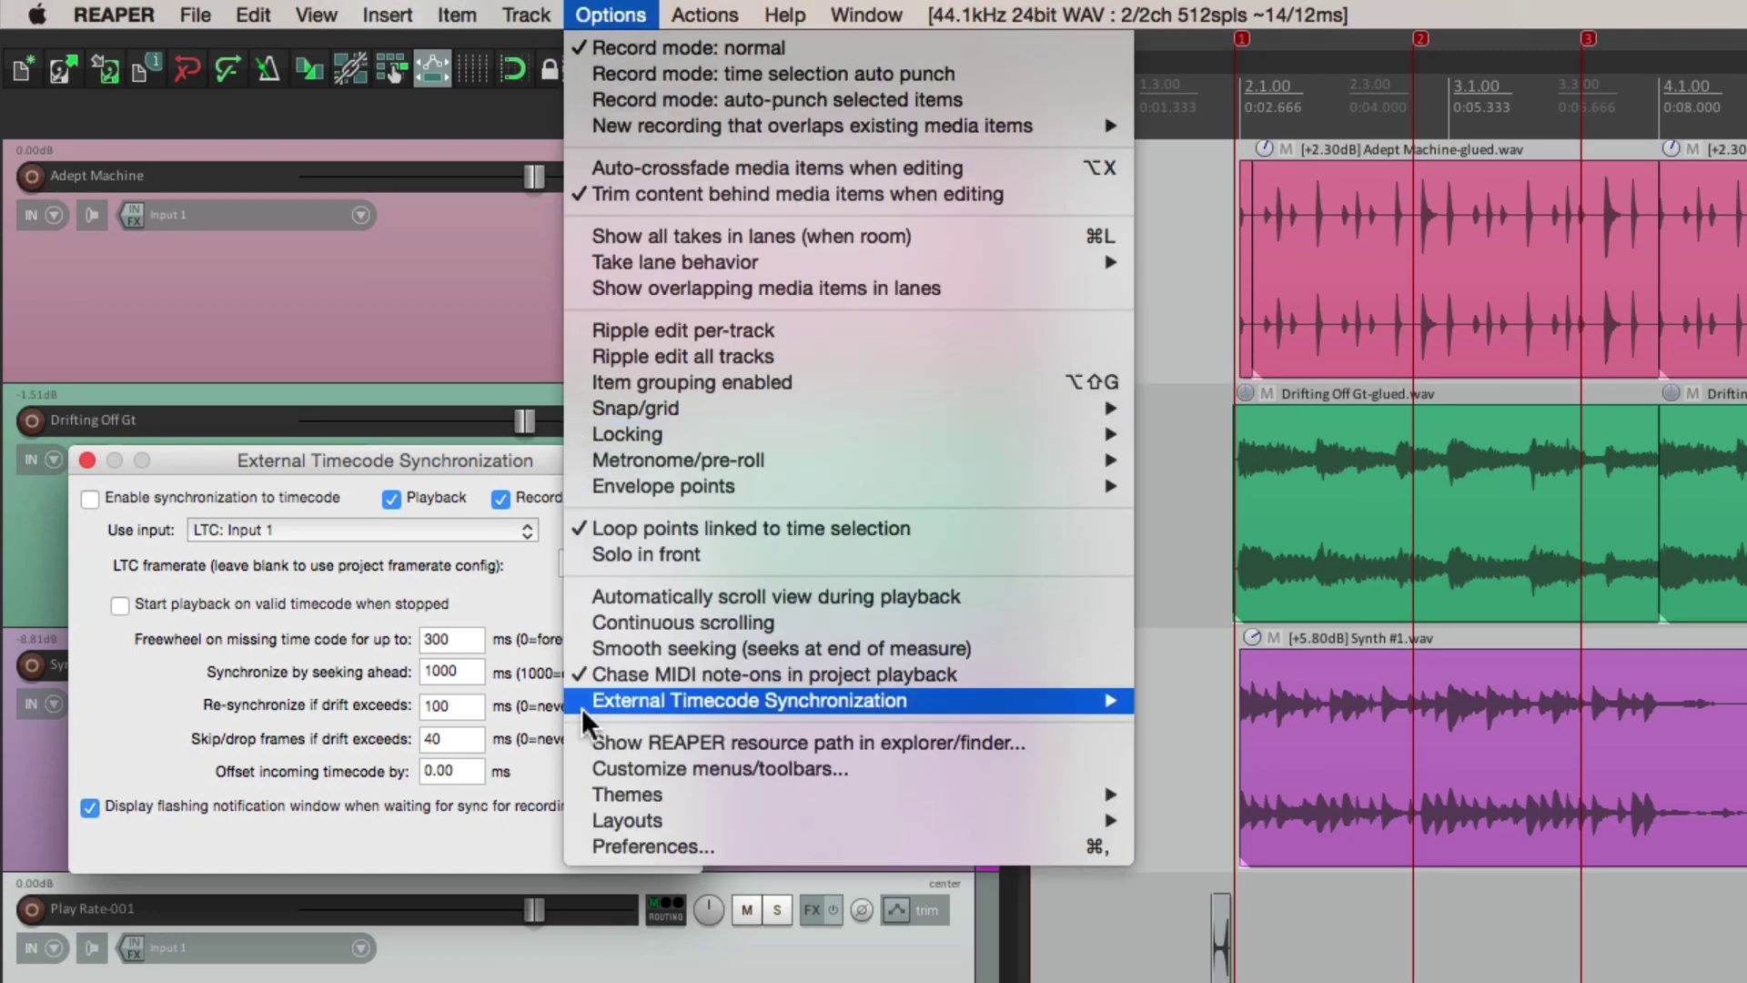
pyautogui.moveTo(581, 707)
pyautogui.click(1214, 729)
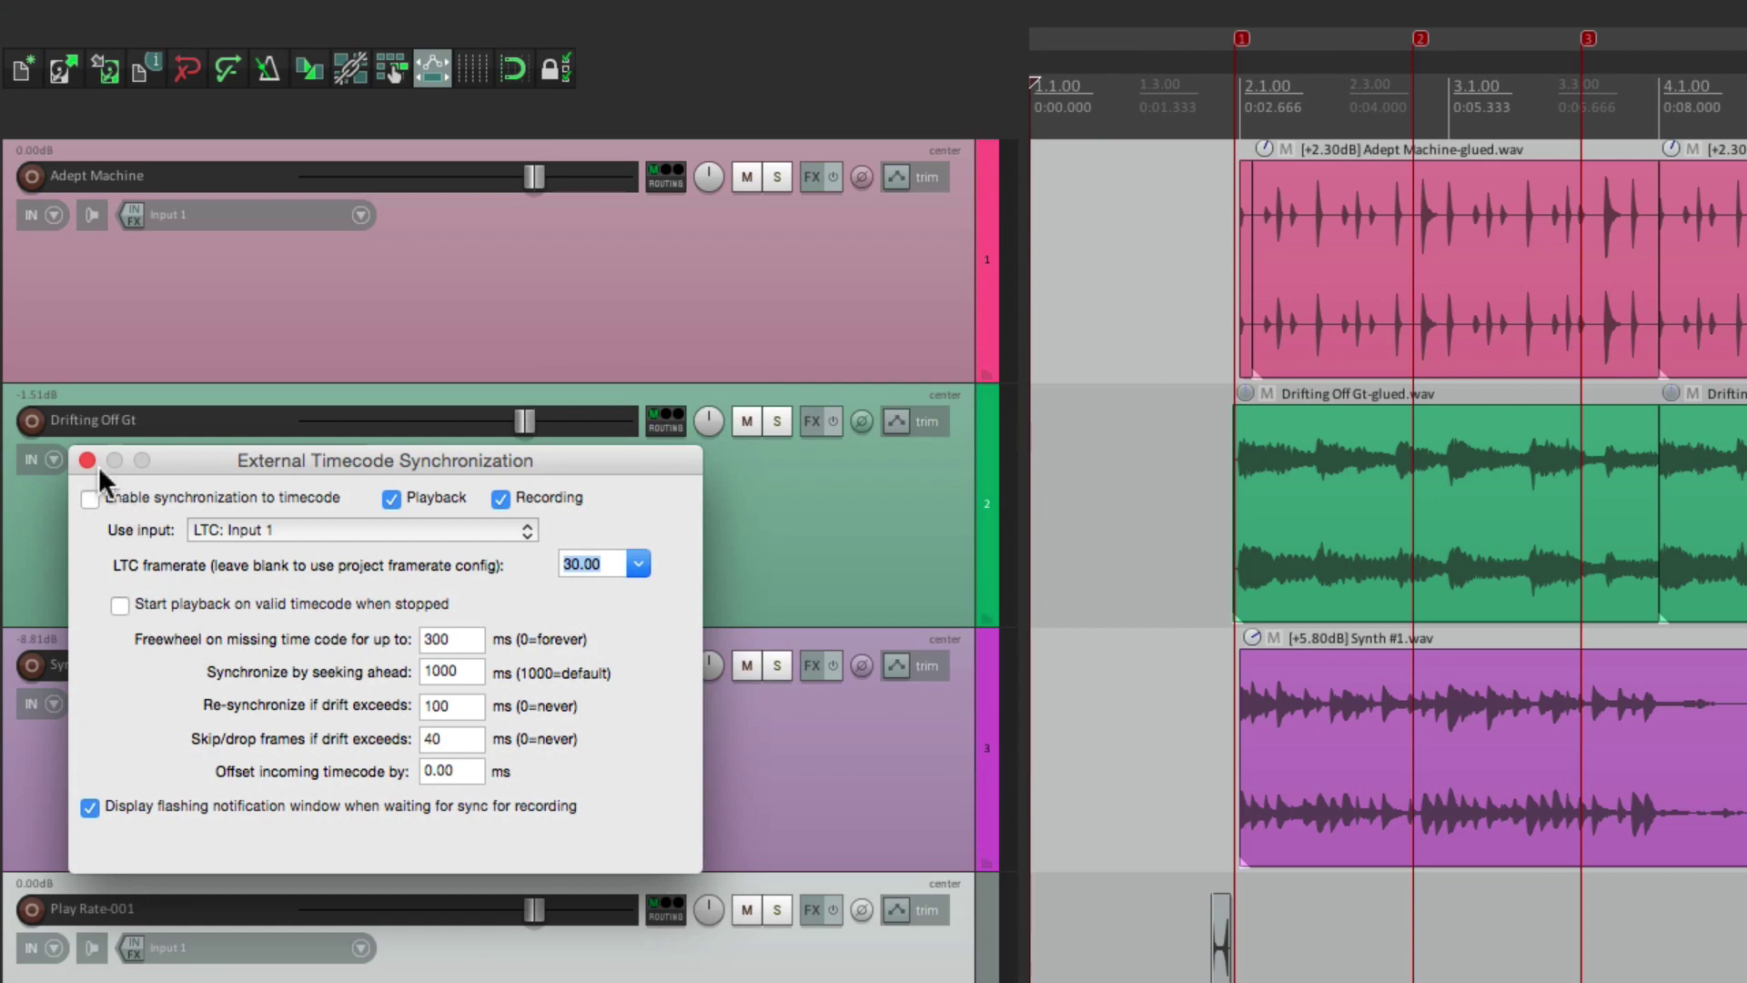
pyautogui.click(88, 461)
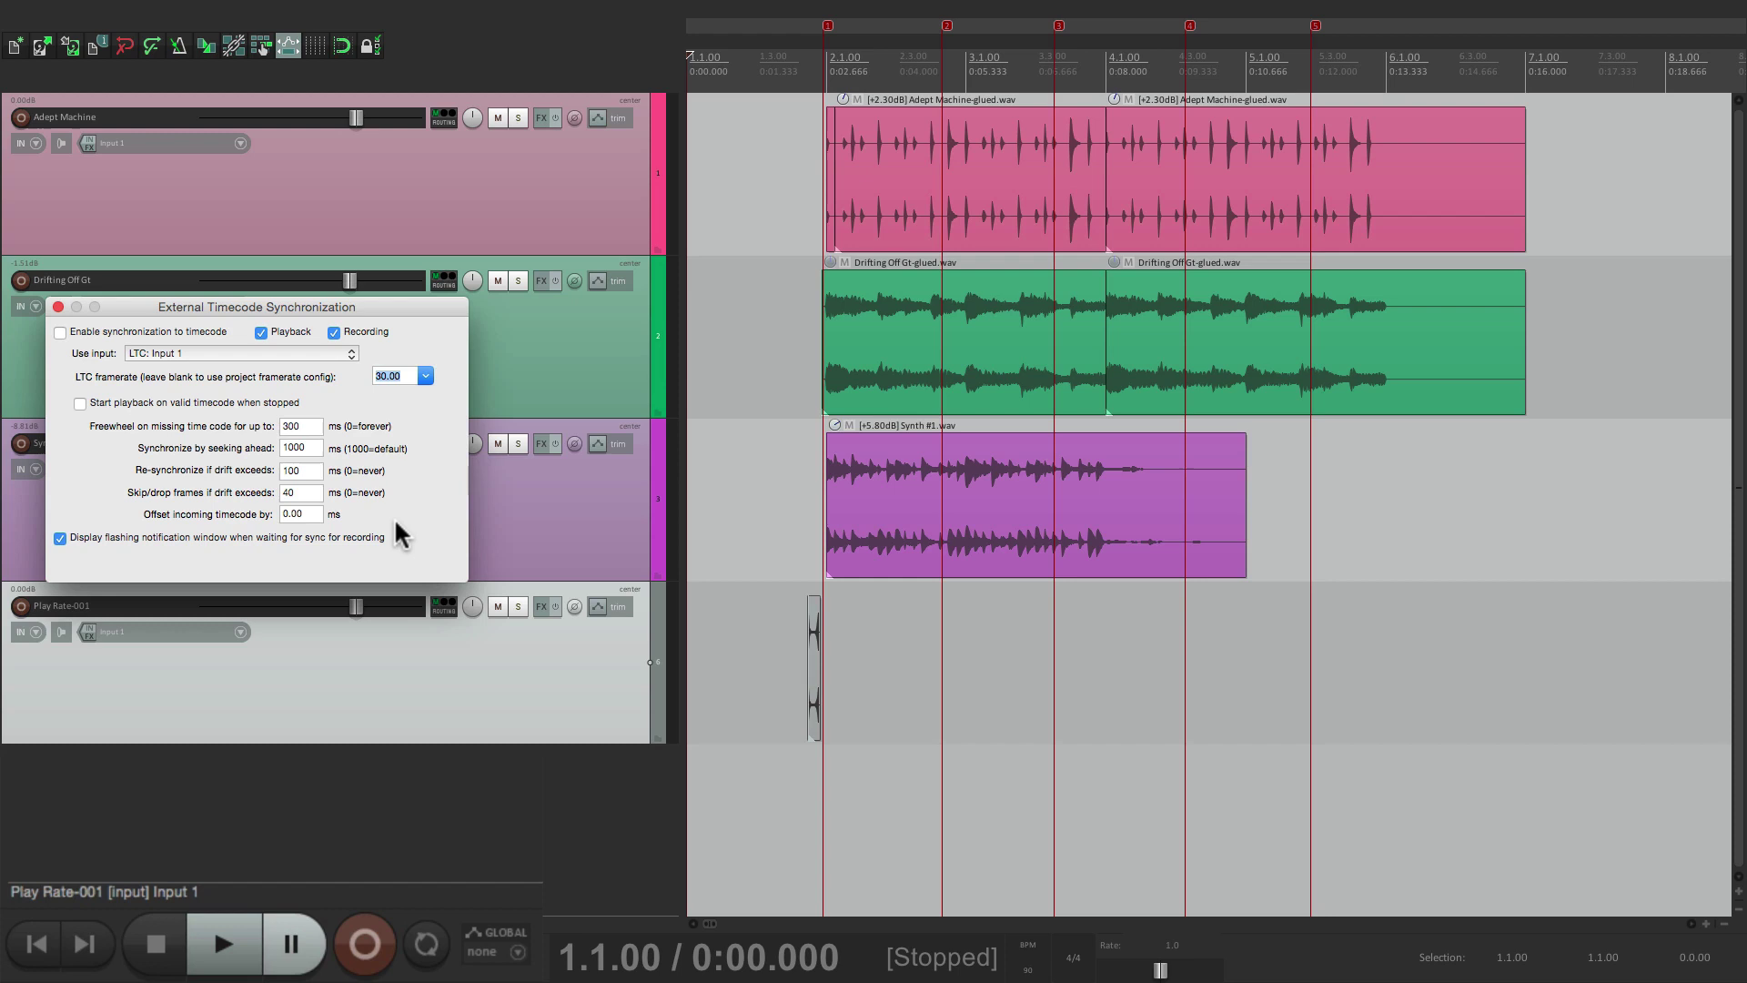
pyautogui.press('Escape')
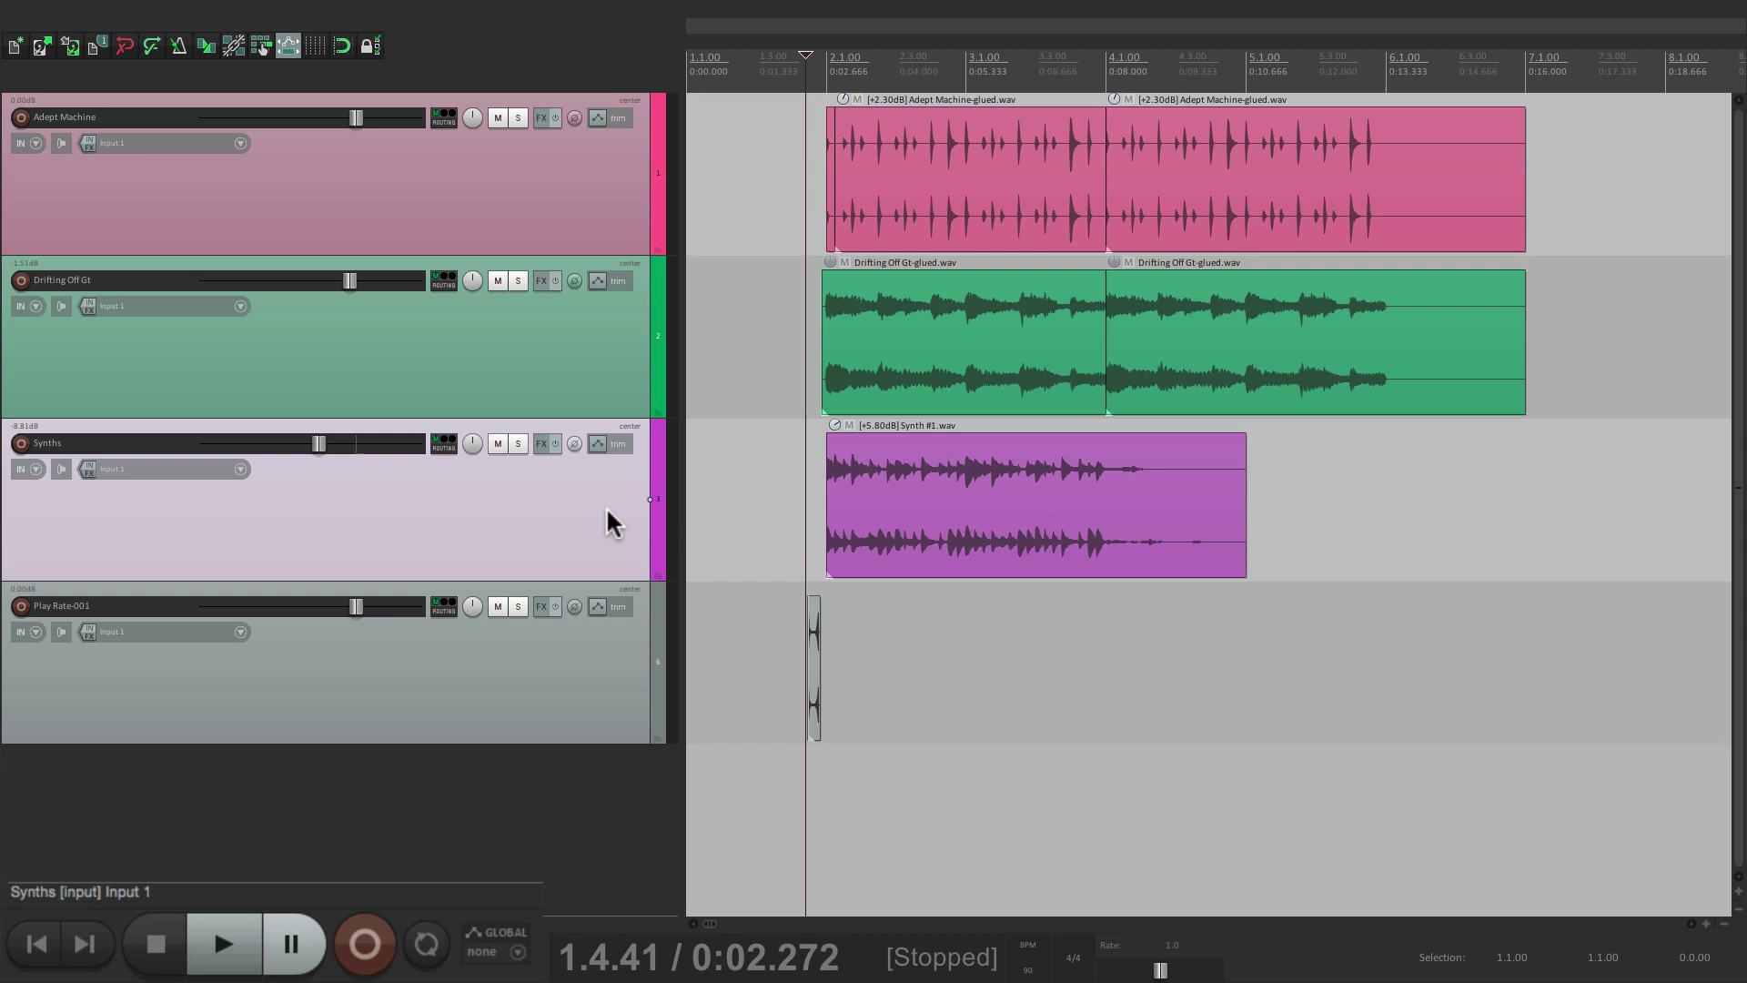
# Show the Synths Volume envelope, set the track to Write, and click the envelope at 0:02.600.
pyautogui.press('v')
pyautogui.rightClick(588, 517)
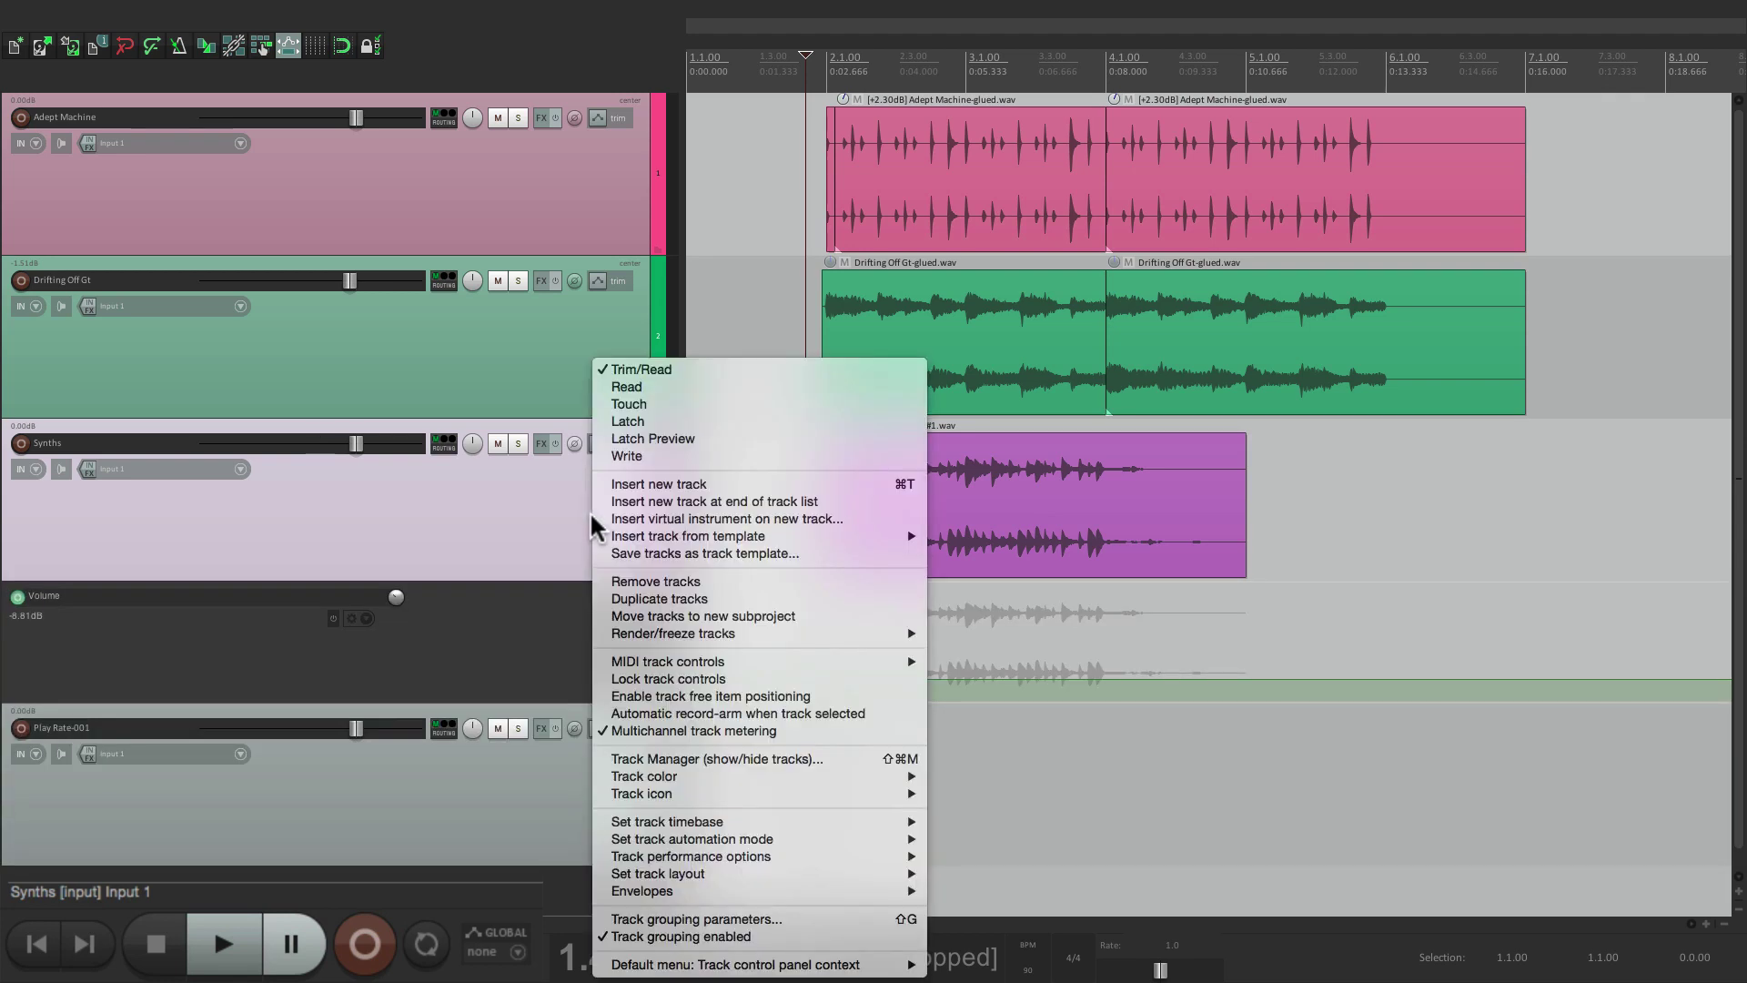
pyautogui.click(610, 453)
pyautogui.scroll(5, 807, 627)
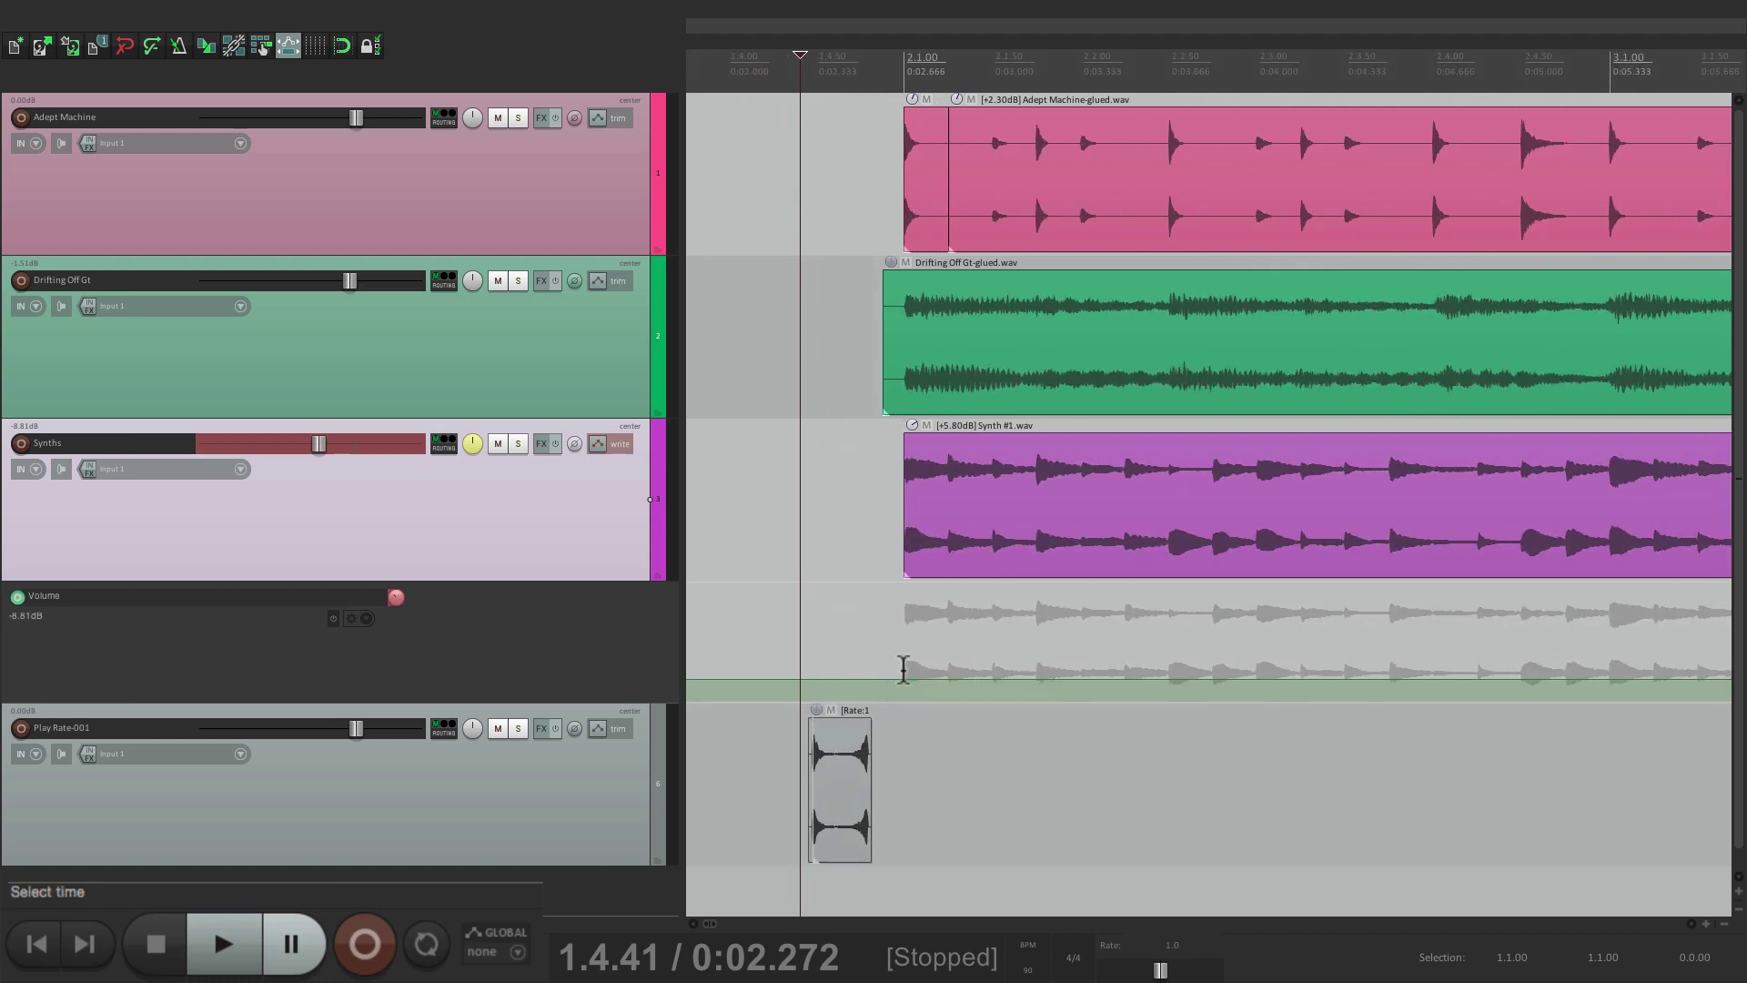
pyautogui.click(887, 650)
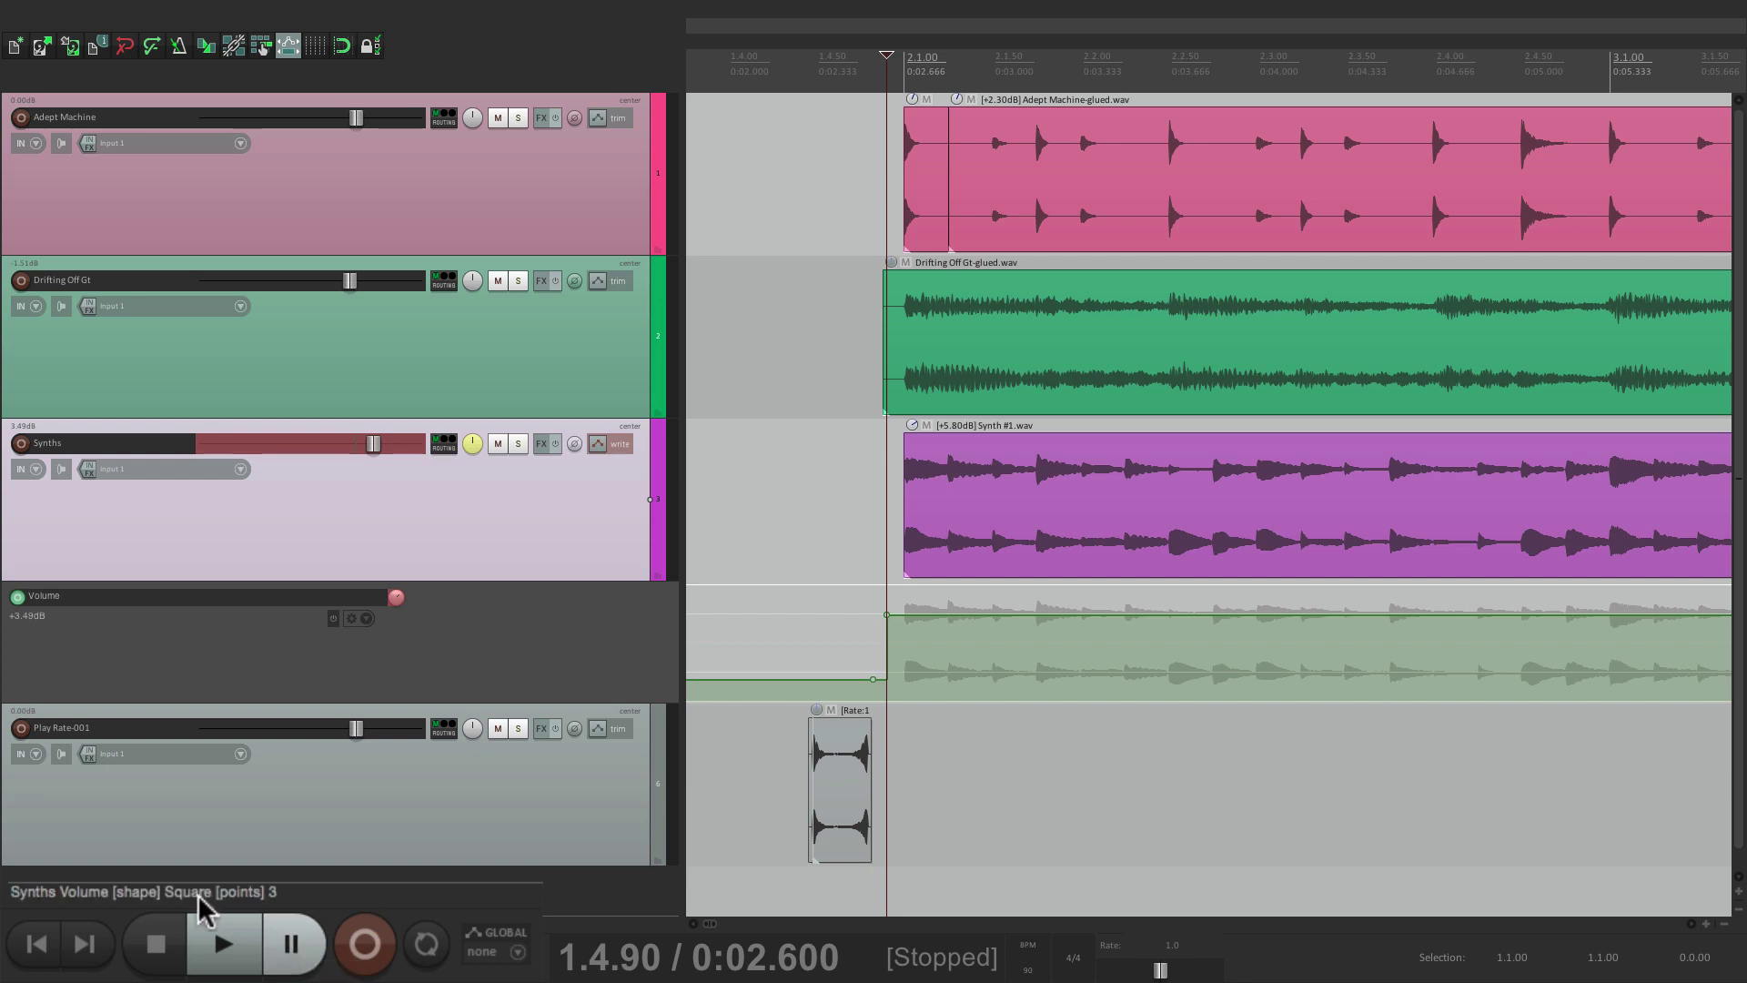
# Write Synths volume automation with Play/Pause and Space, then stop at 3.2.89 / 0:06.591.
pyautogui.click(224, 944)
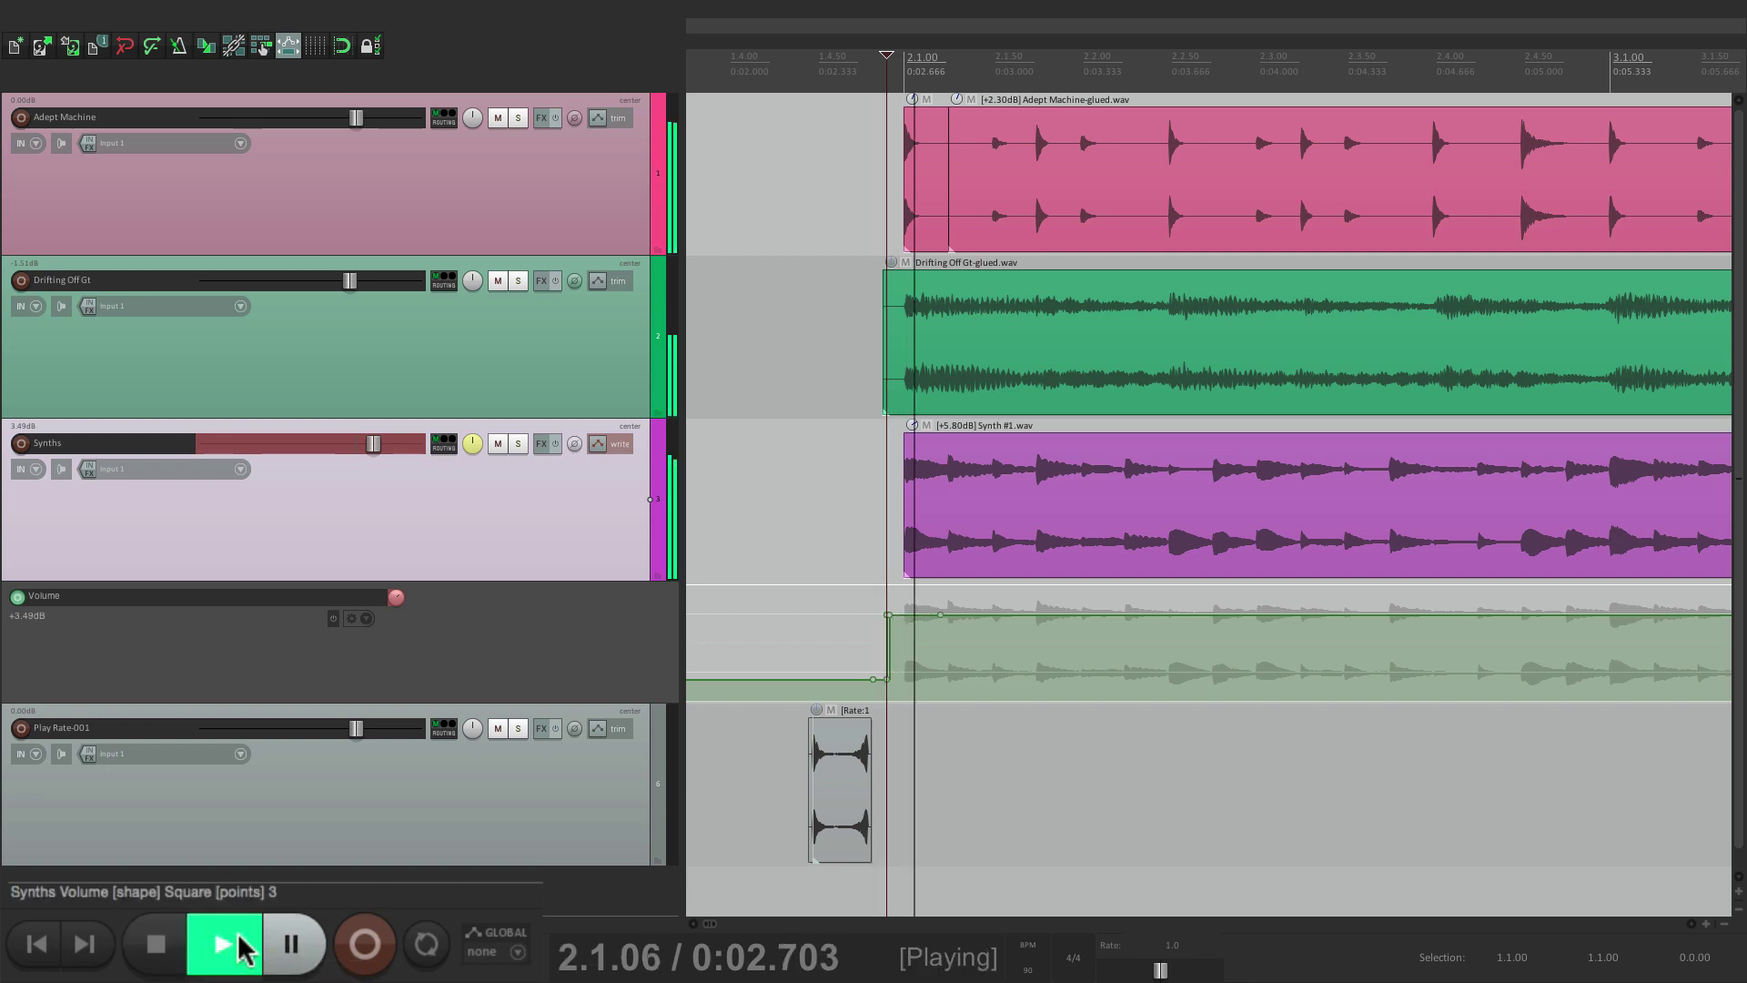
pyautogui.click(302, 944)
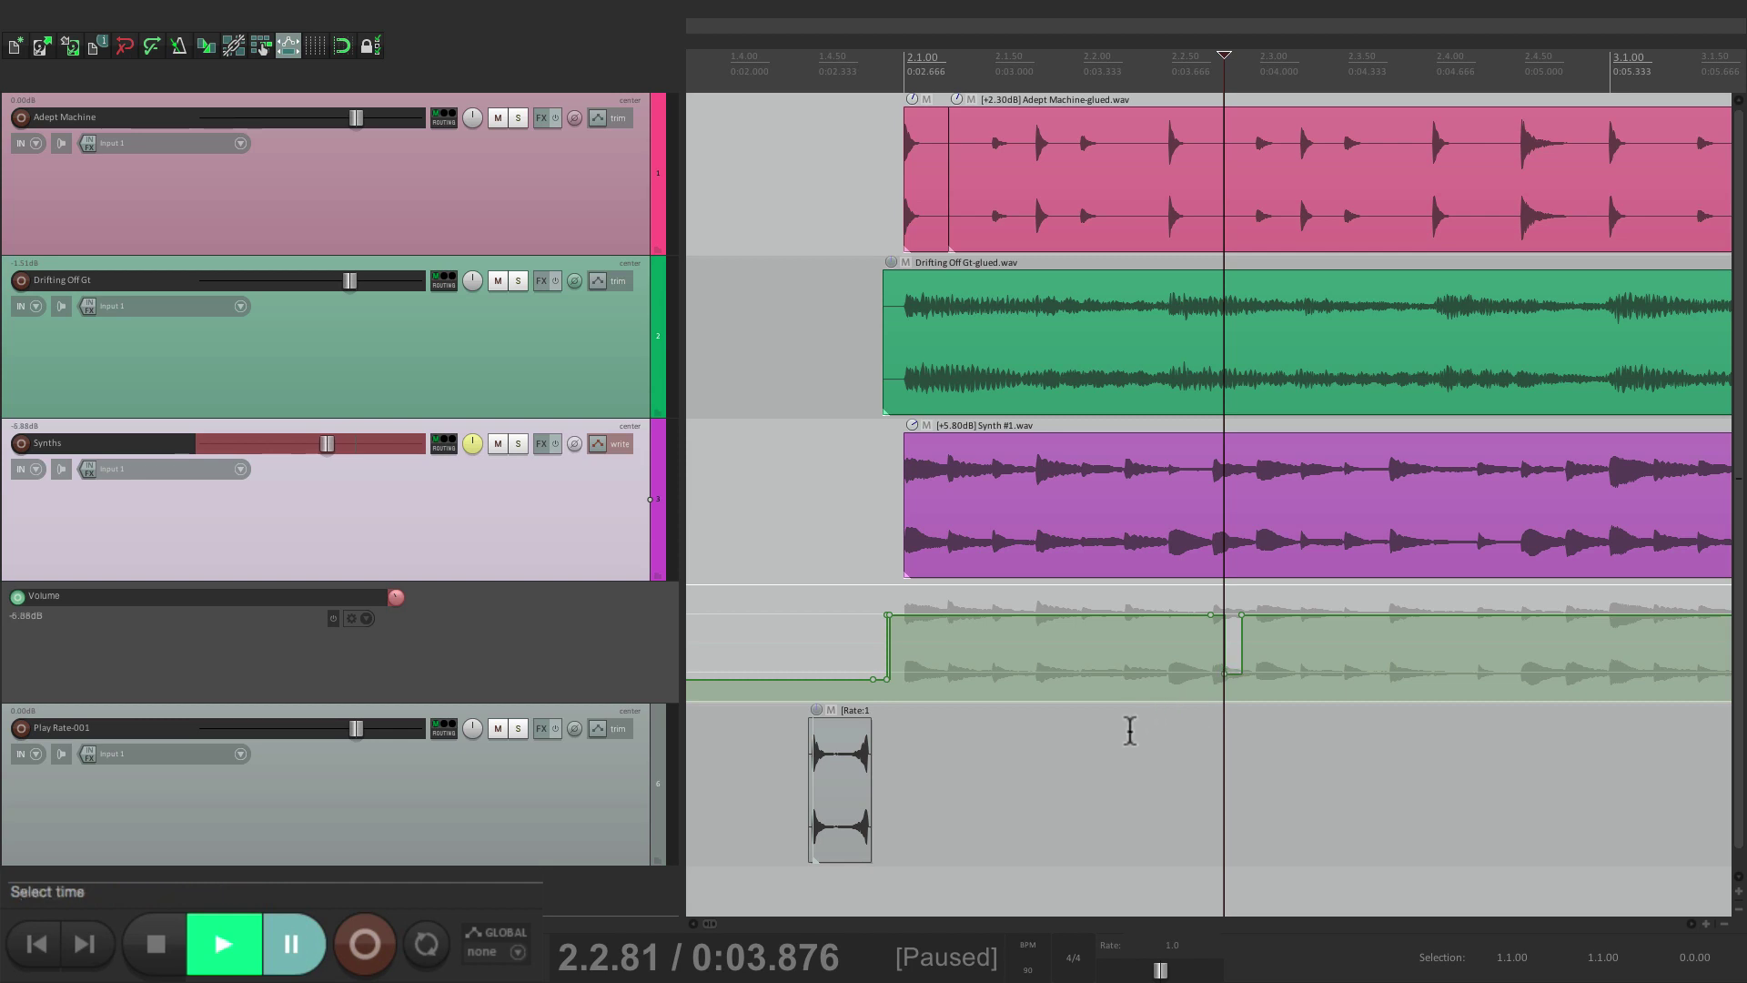
pyautogui.hscroll(5, 1131, 729)
pyautogui.click(227, 943)
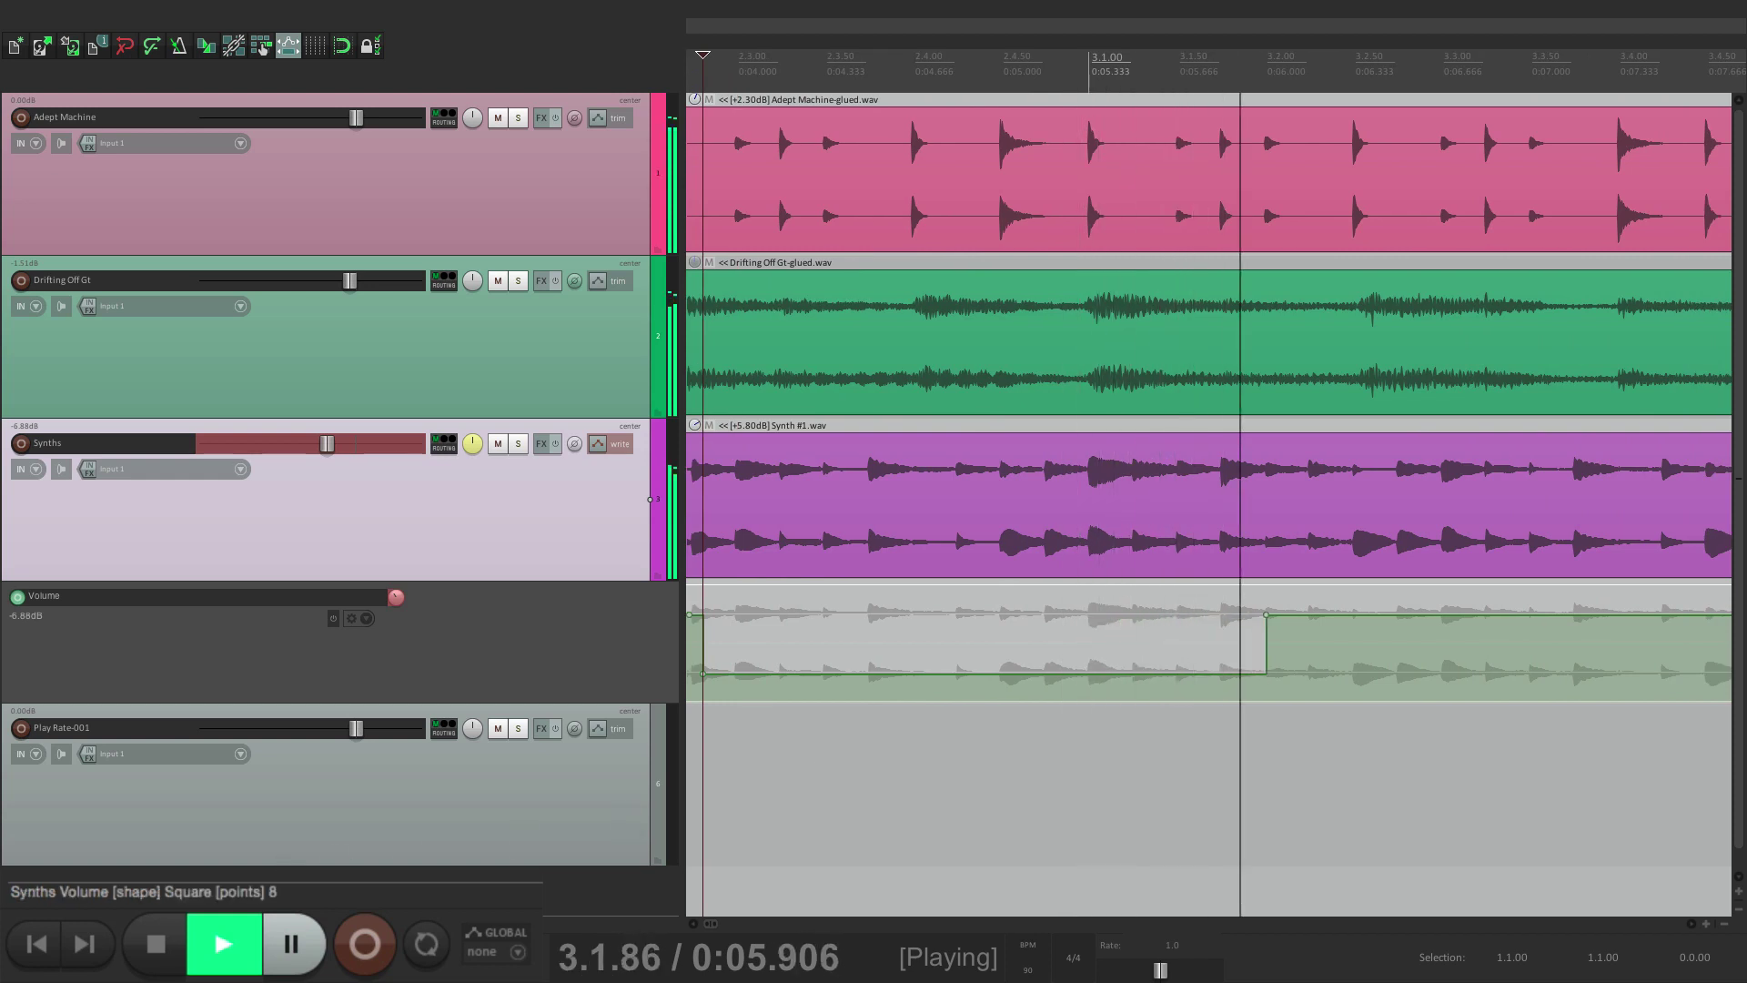
pyautogui.click(295, 943)
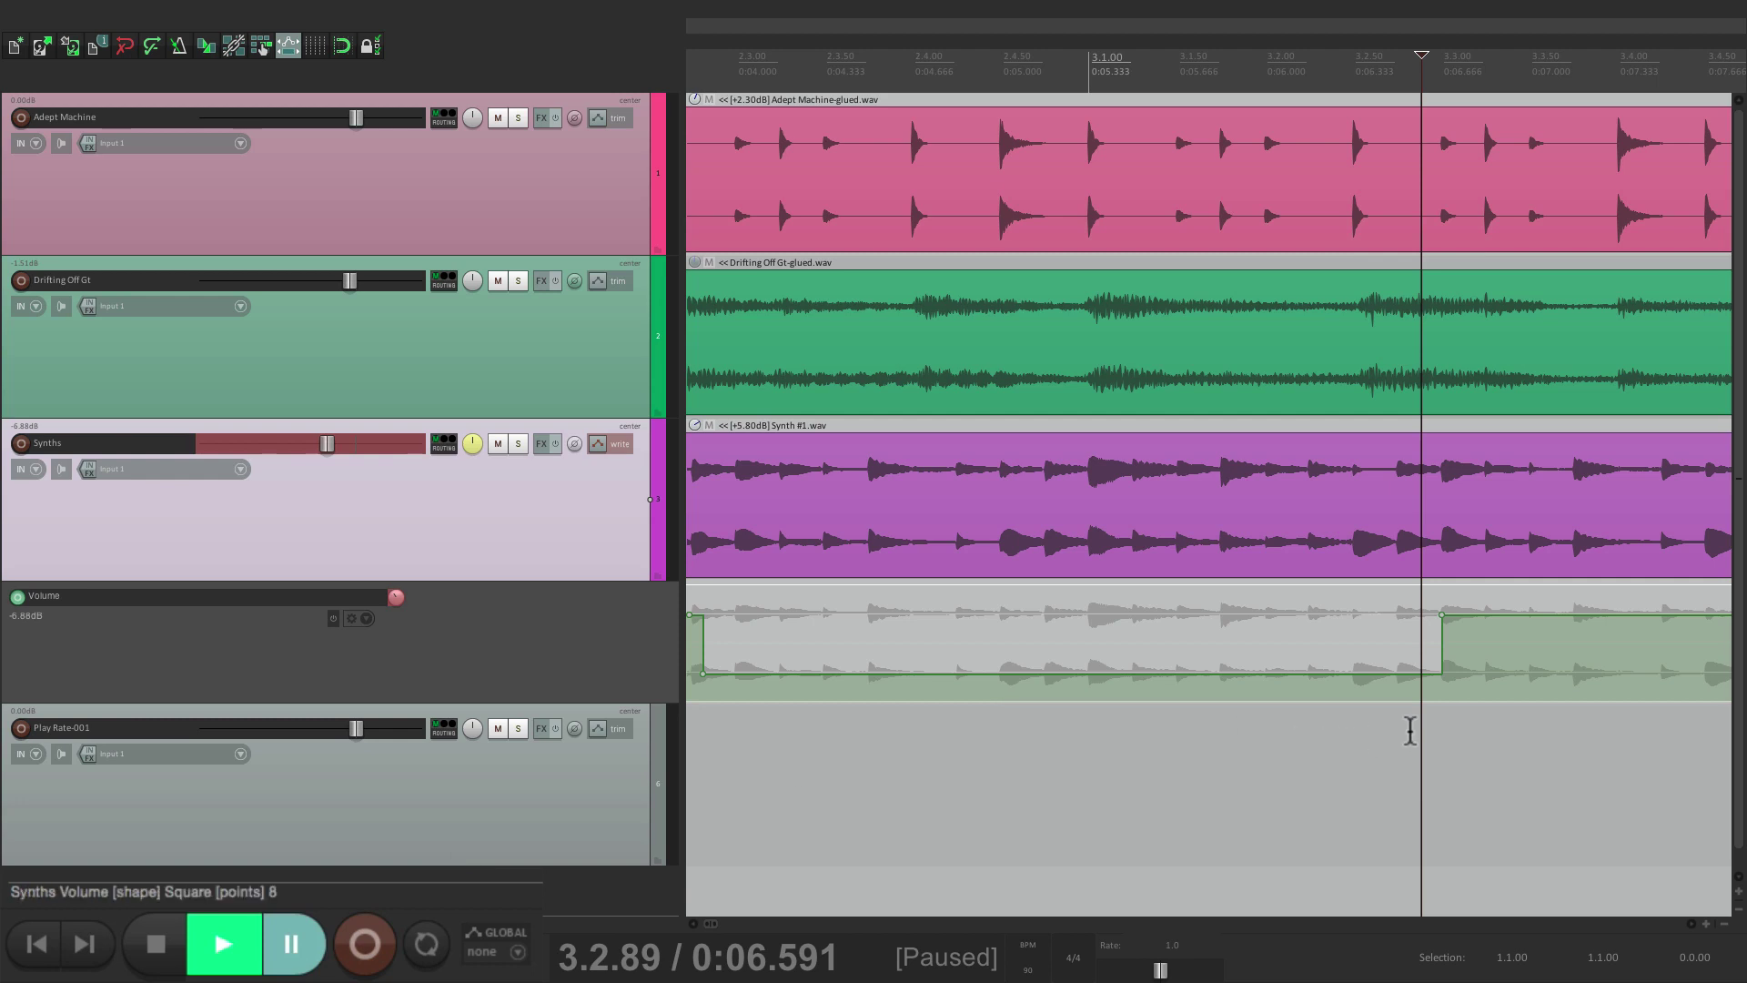
pyautogui.hscroll(5, 1328, 737)
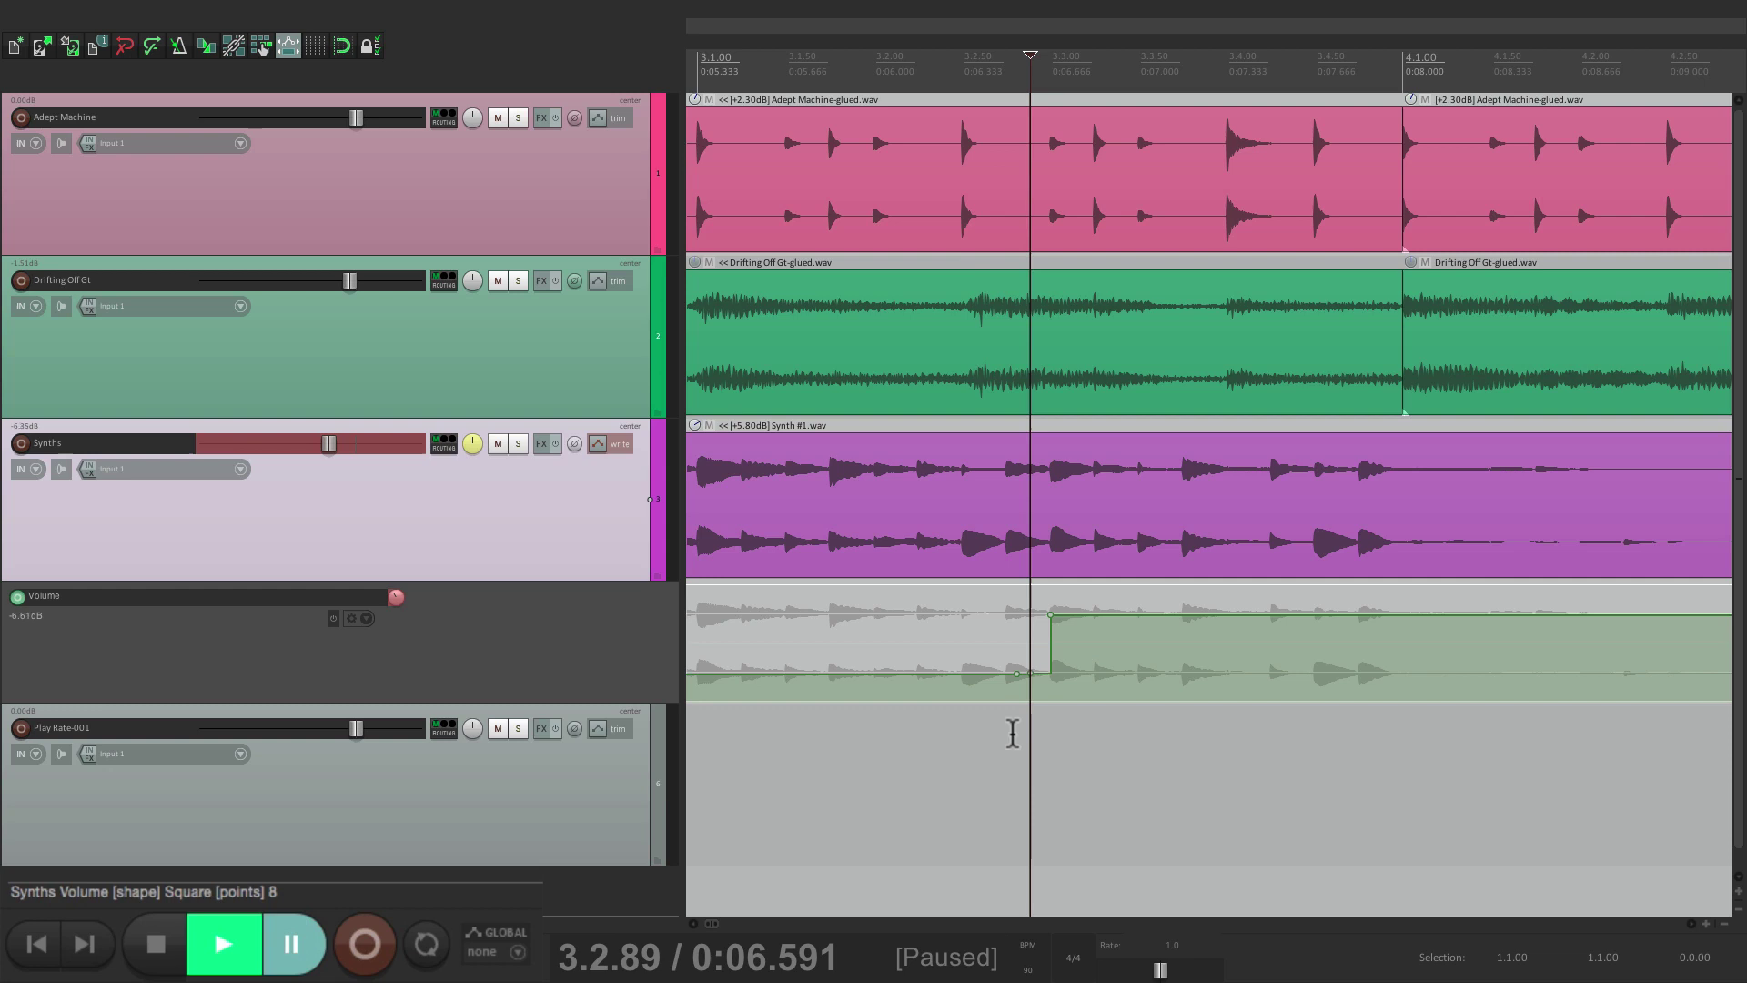
pyautogui.press('space')
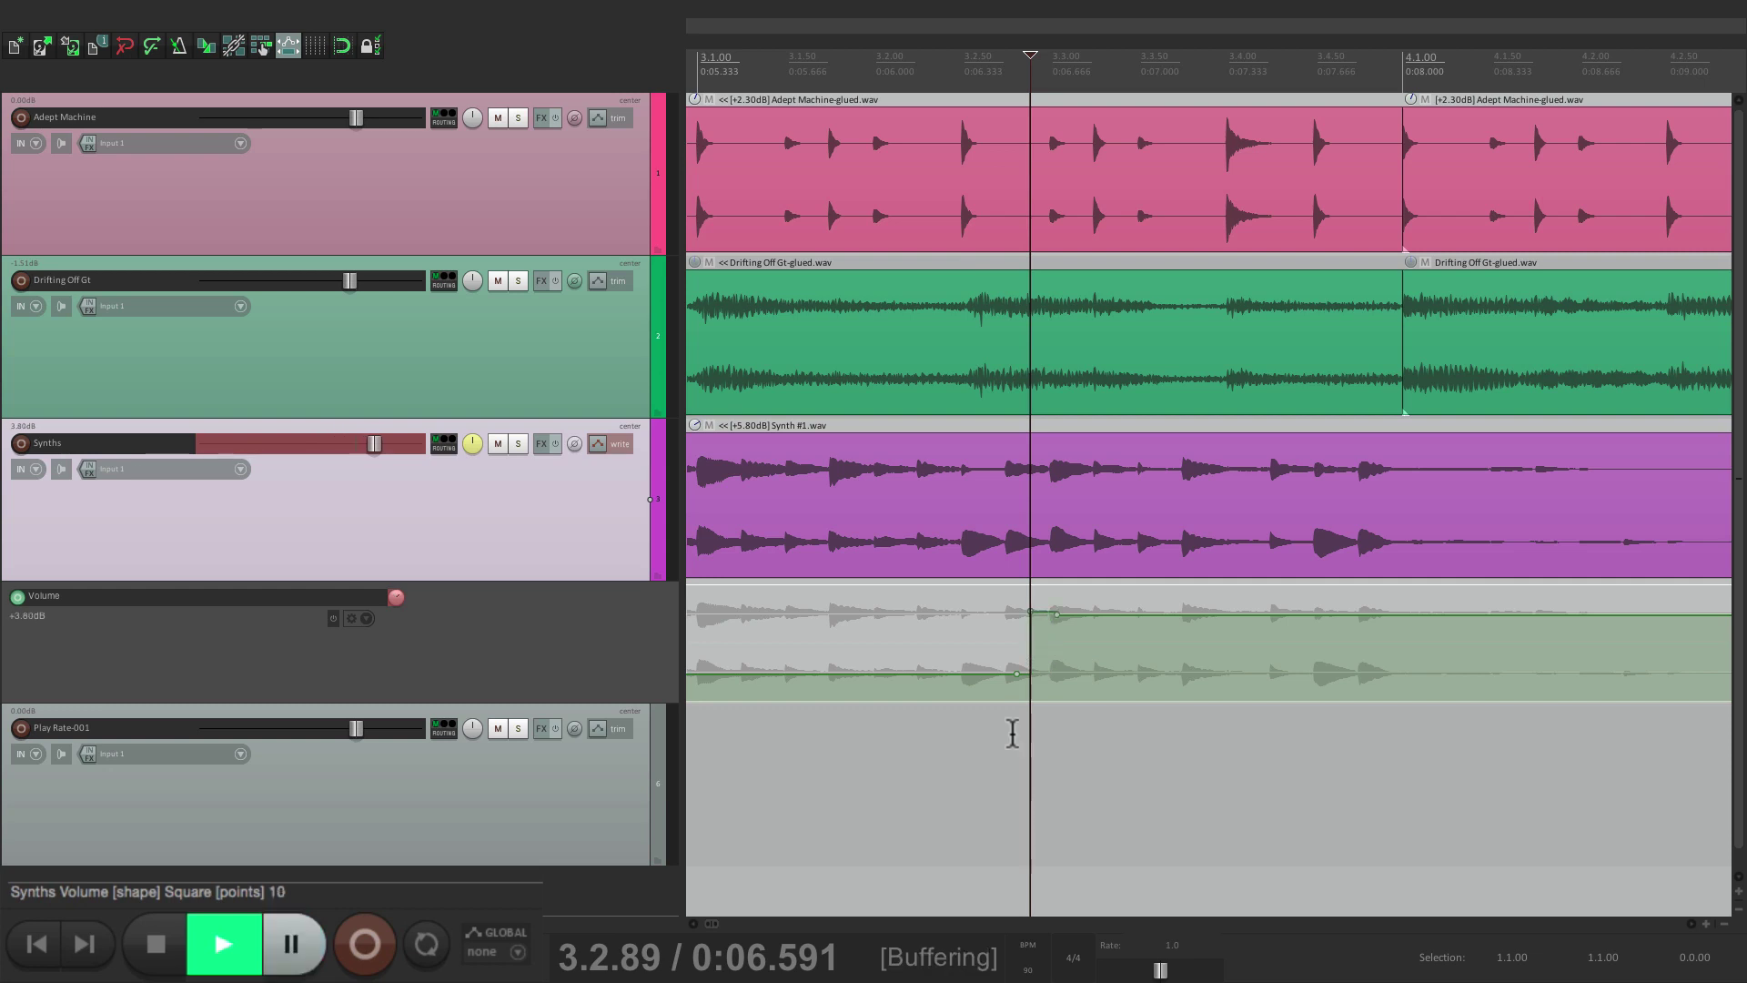
pyautogui.click(185, 942)
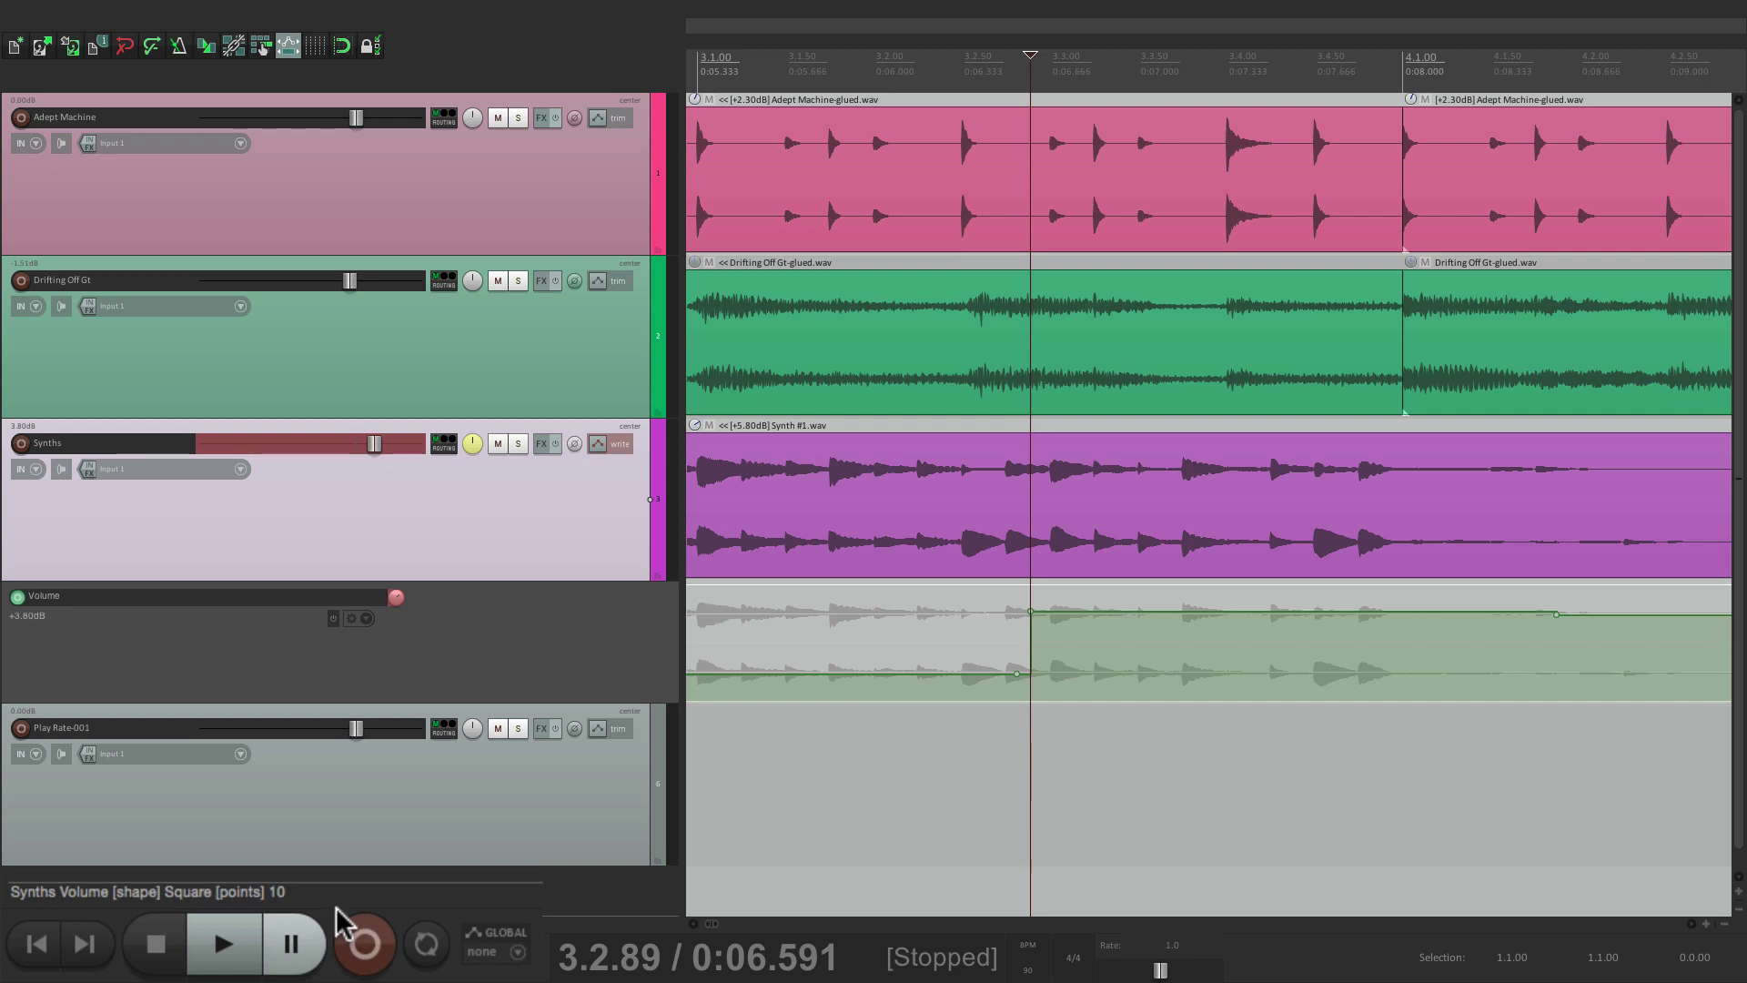
# Look over the Record button's record modes and the Options menu without changing anything.
pyautogui.rightClick(373, 953)
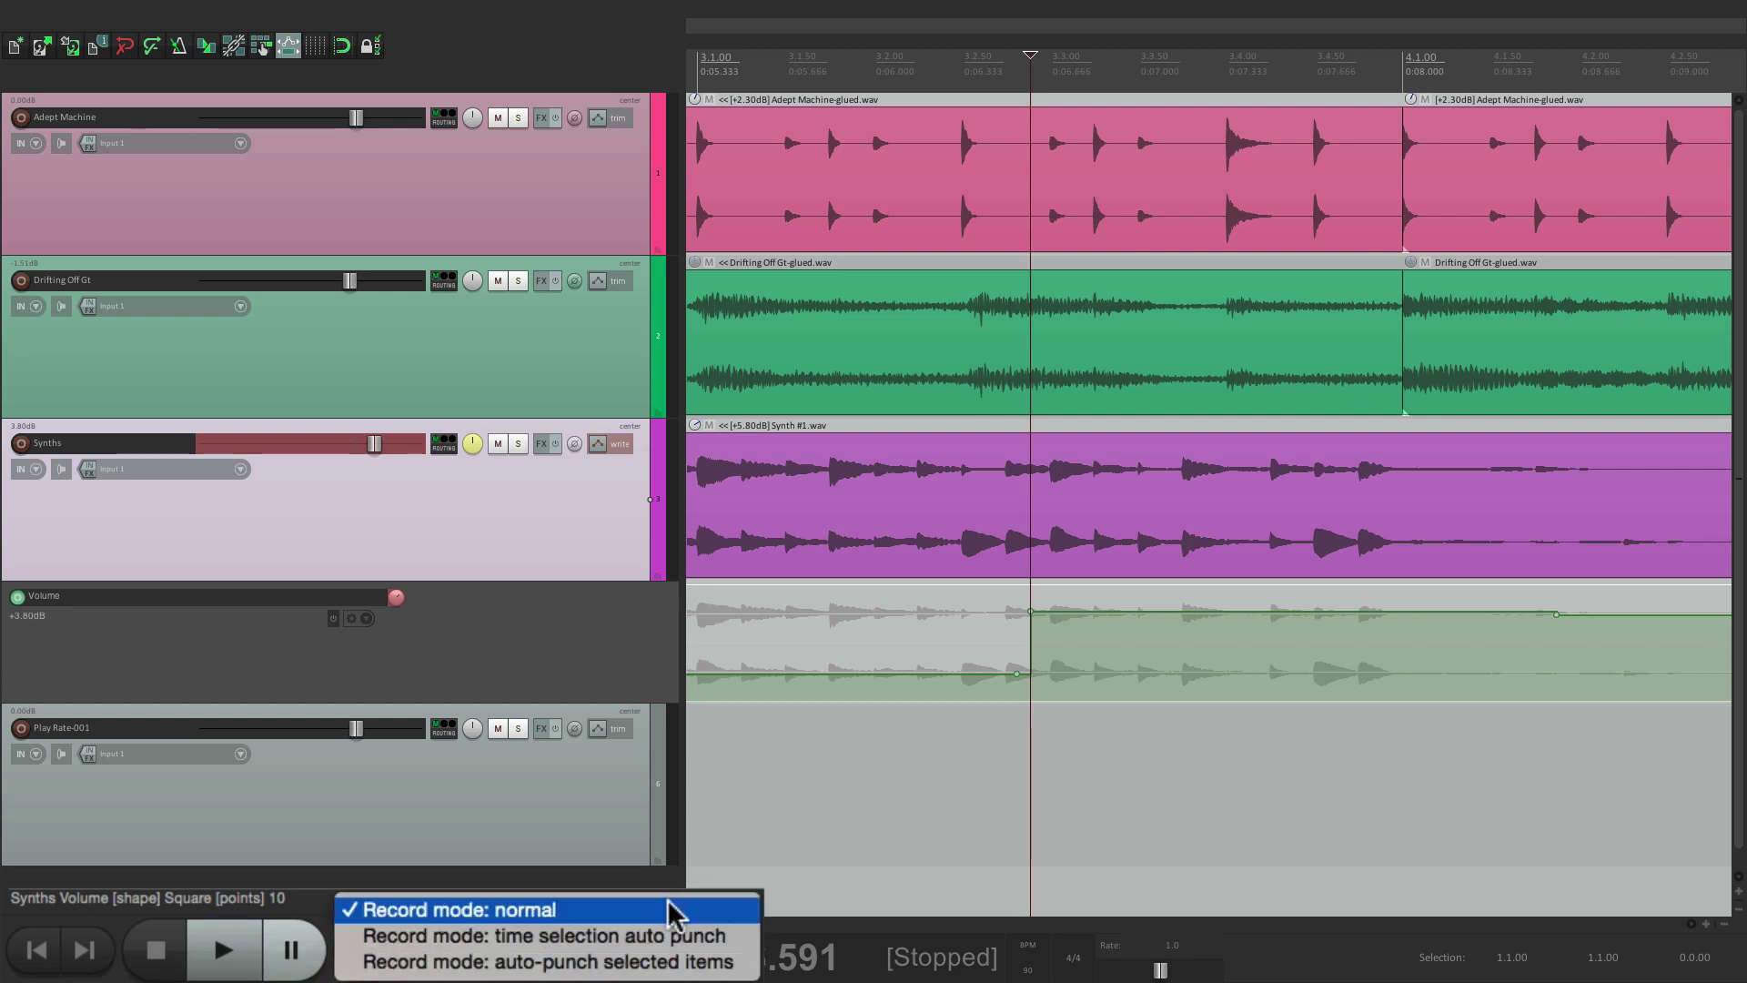
pyautogui.click(685, 961)
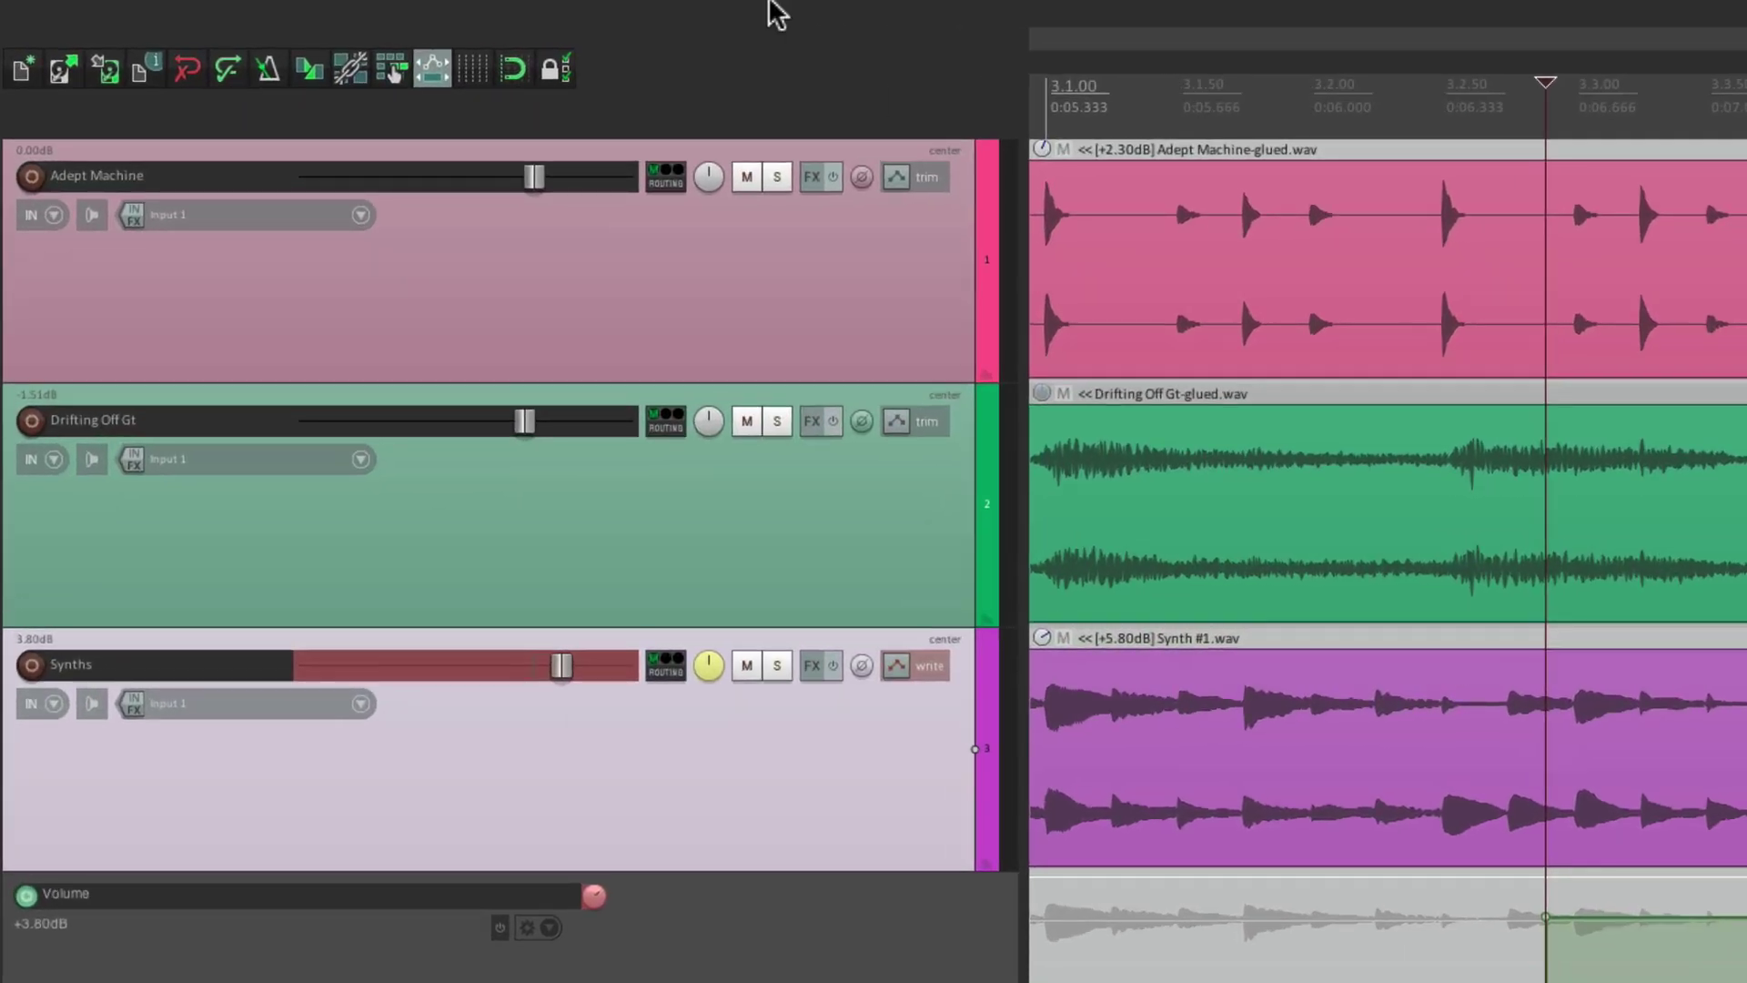
pyautogui.moveTo(776, 13)
pyautogui.click(611, 15)
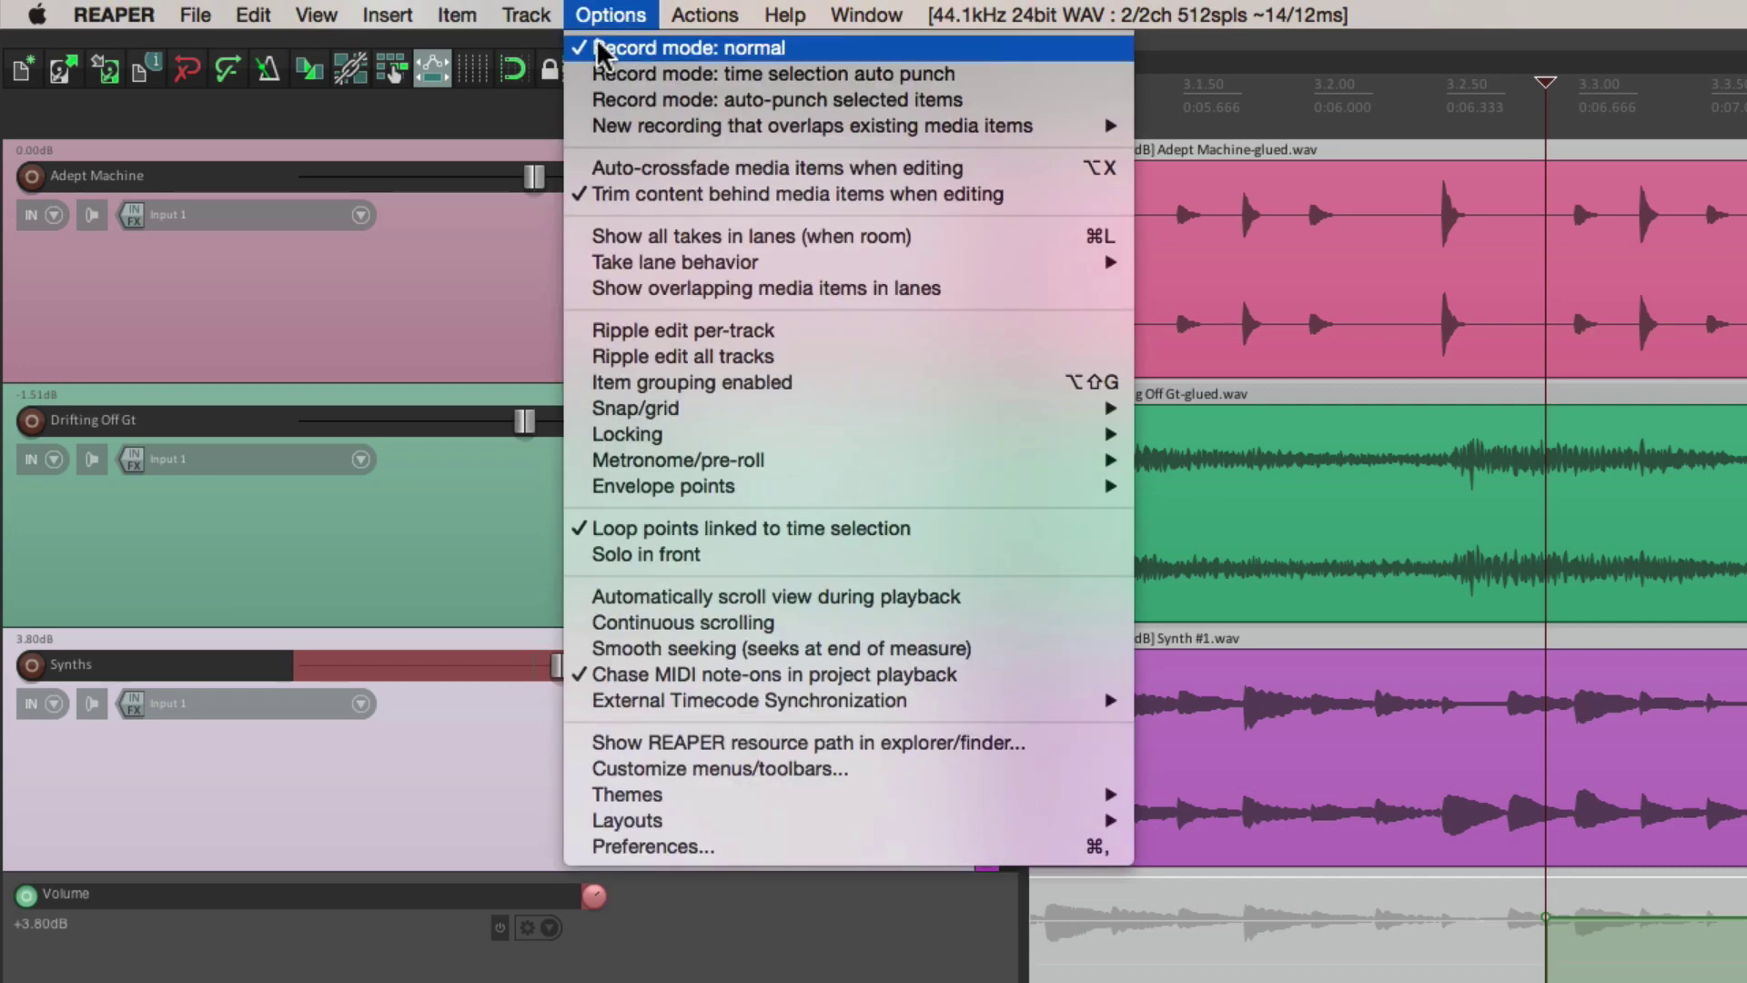
pyautogui.click(592, 13)
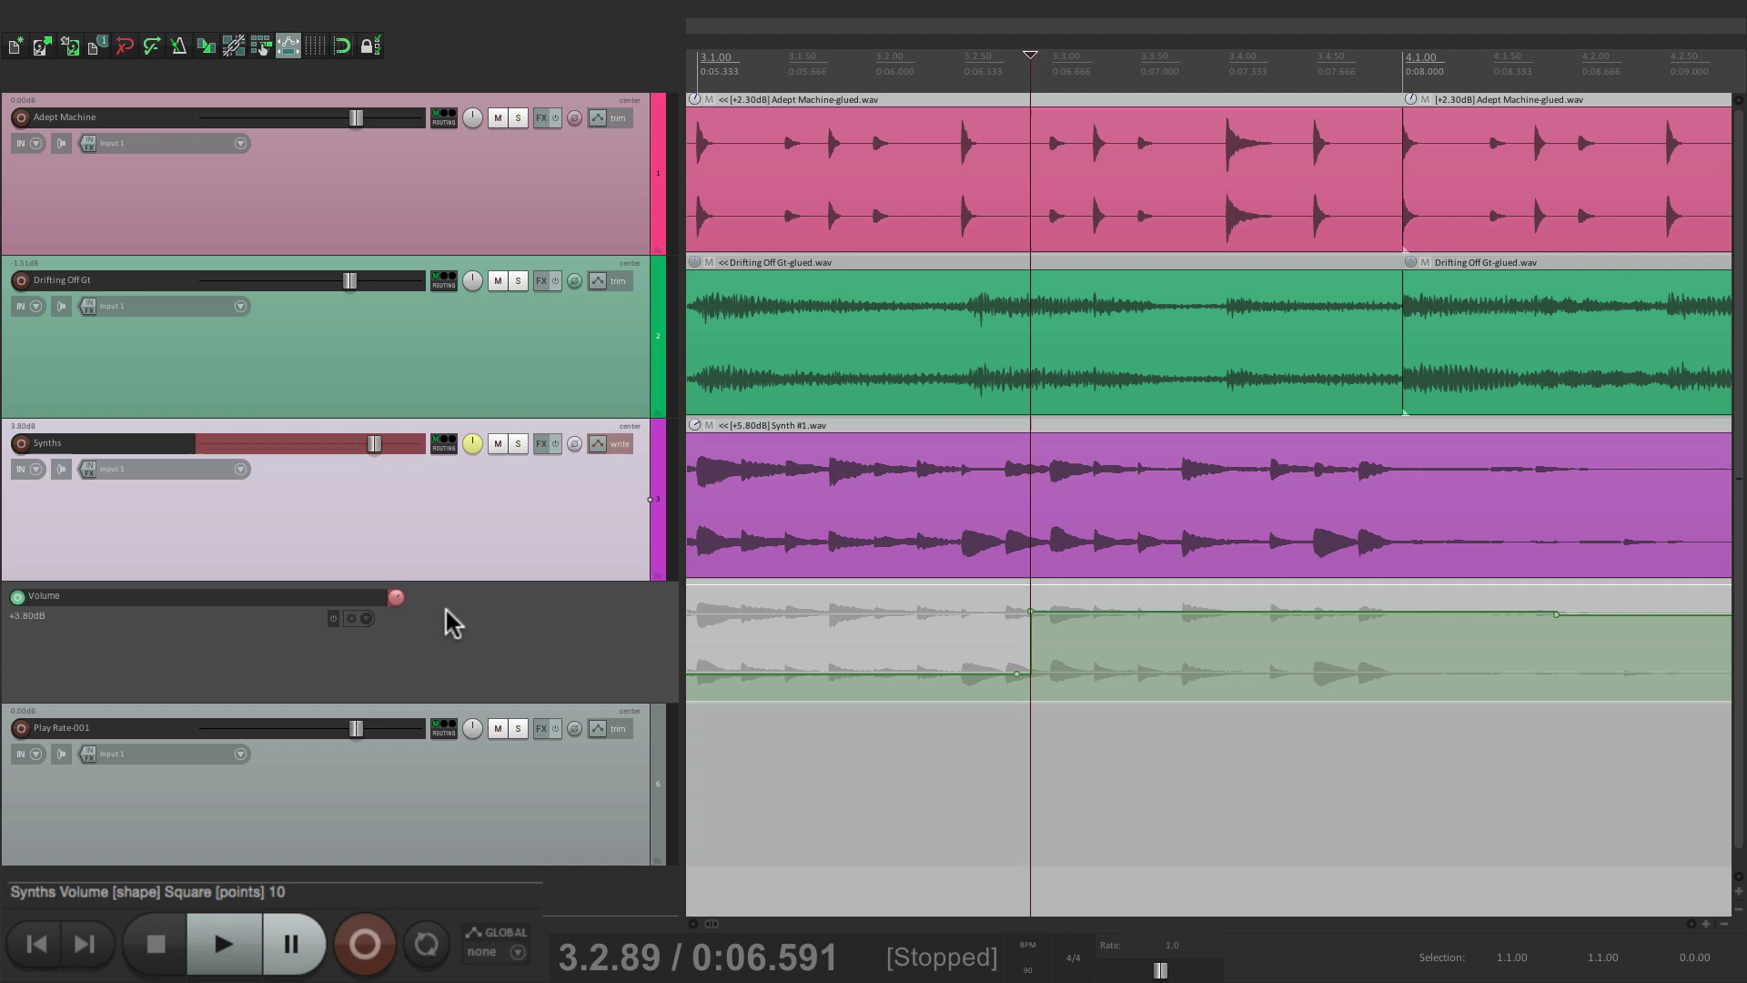
# Try time-selection auto punch and selected-items auto punch, then return to Record mode: normal.
pyautogui.rightClick(374, 948)
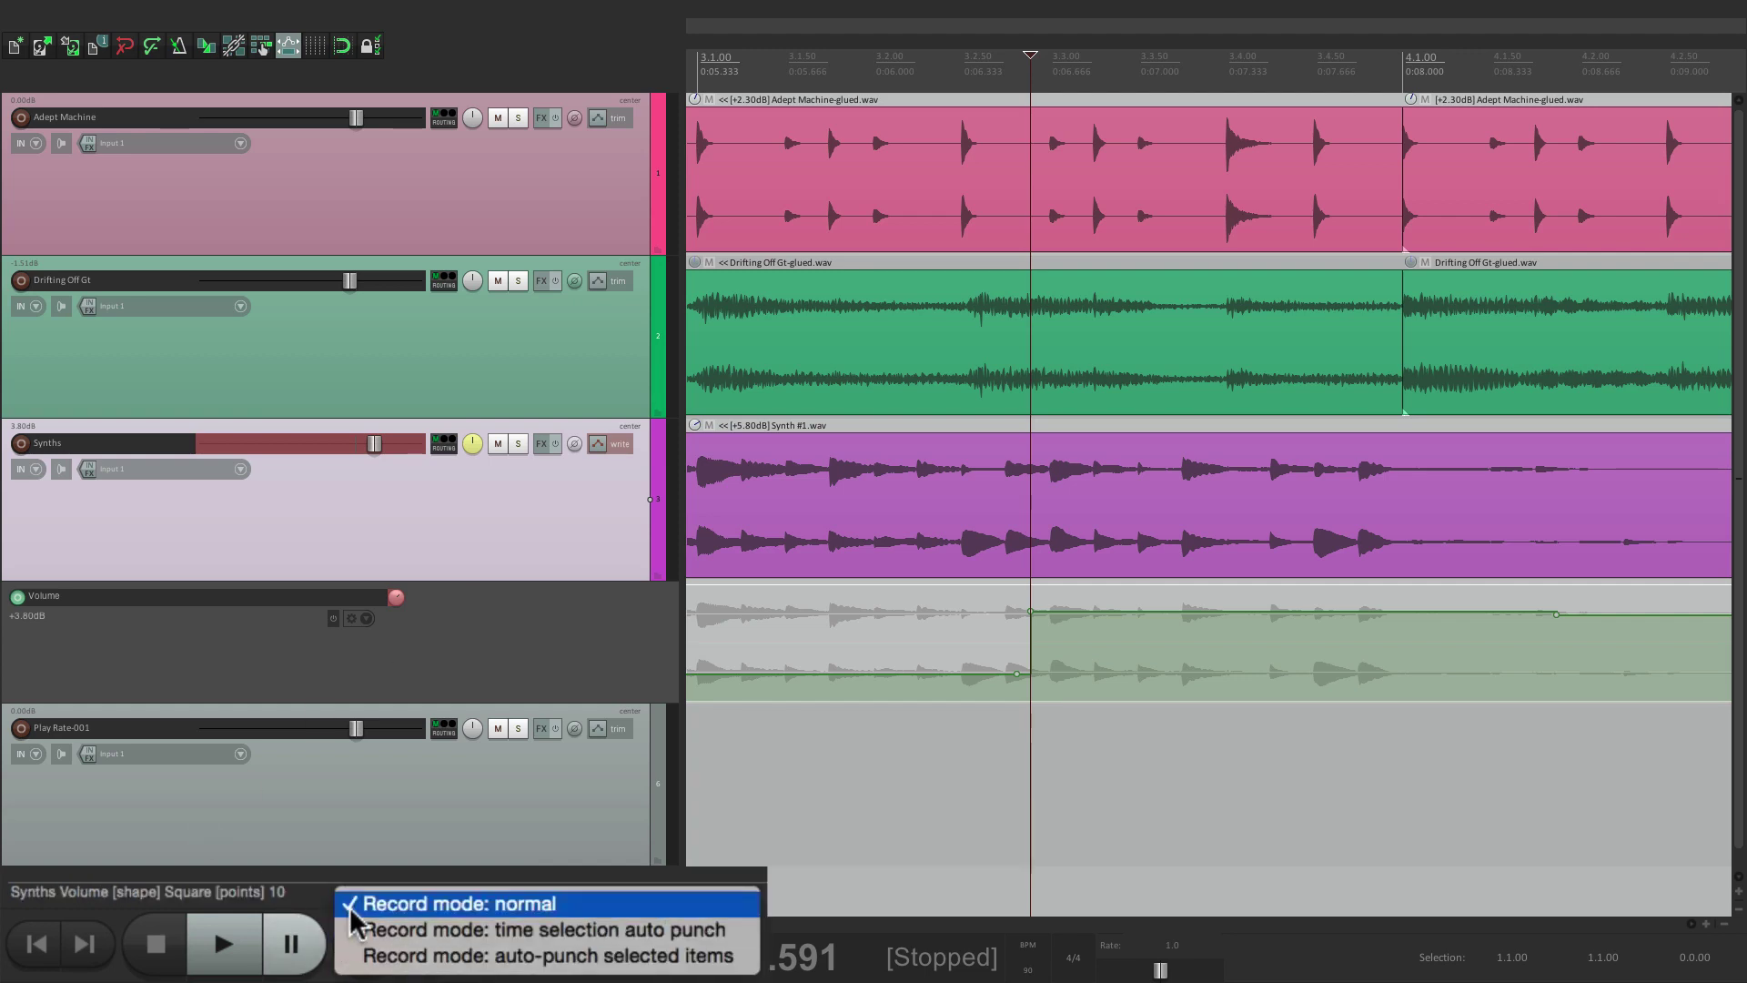
pyautogui.click(353, 912)
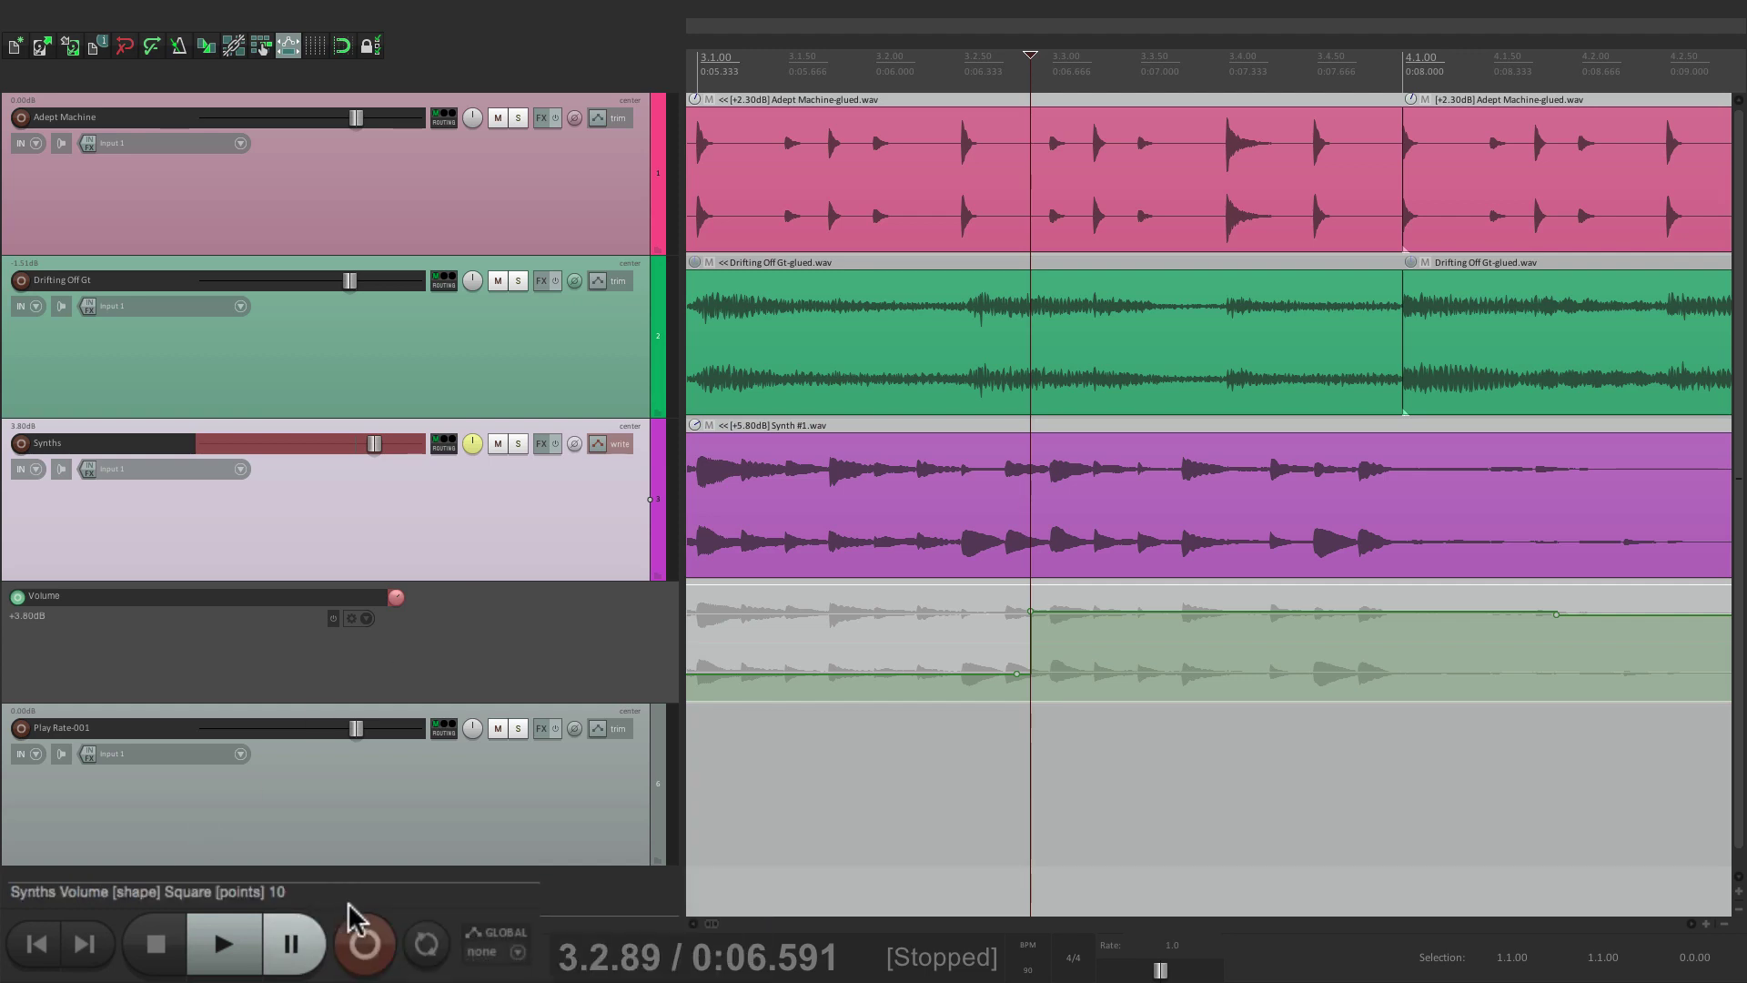
pyautogui.rightClick(363, 951)
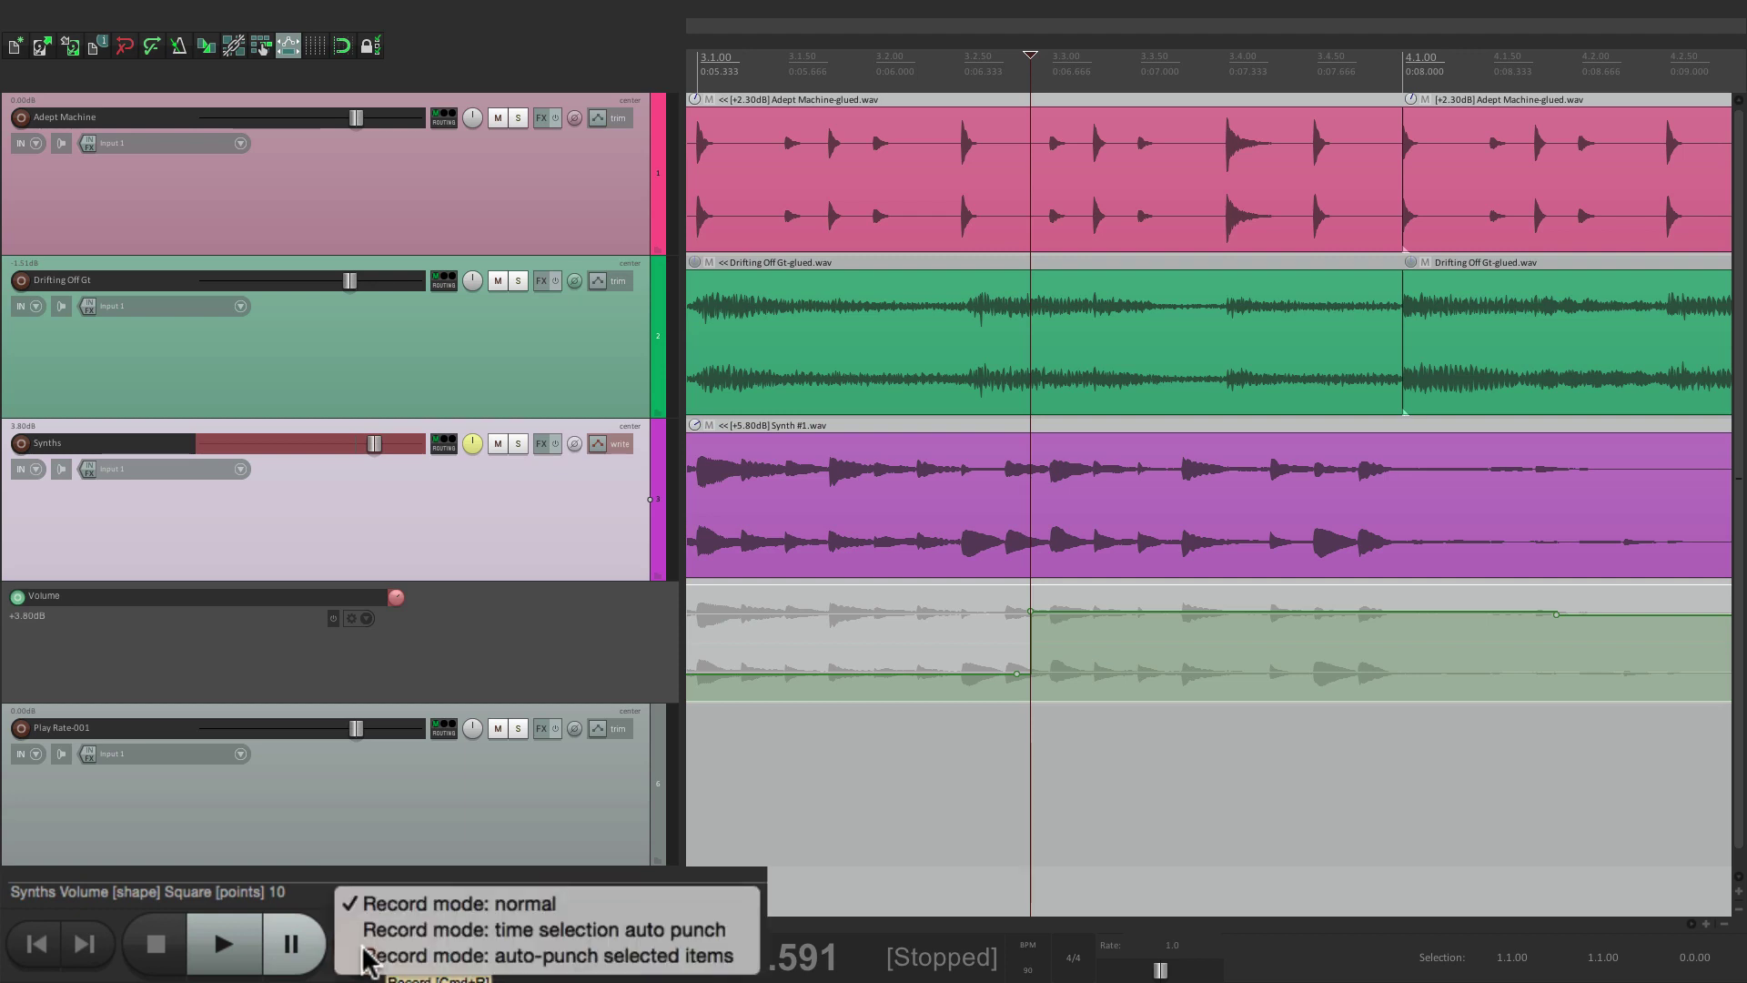
pyautogui.click(355, 931)
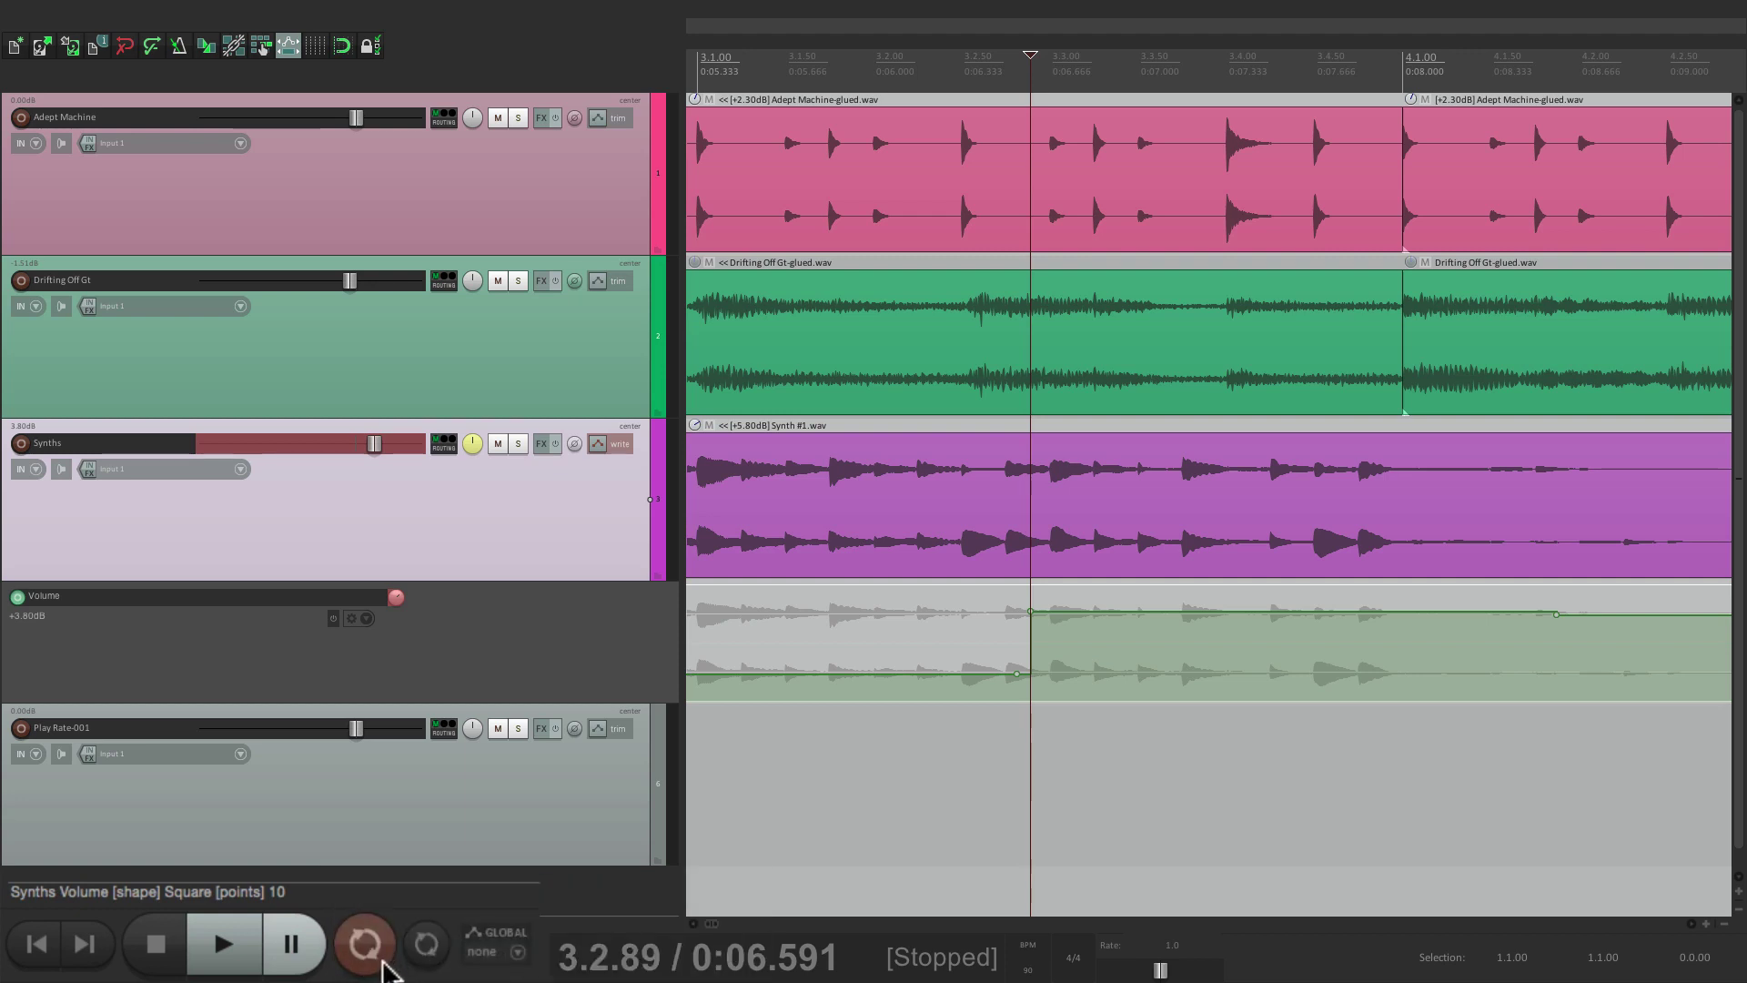
pyautogui.rightClick(380, 956)
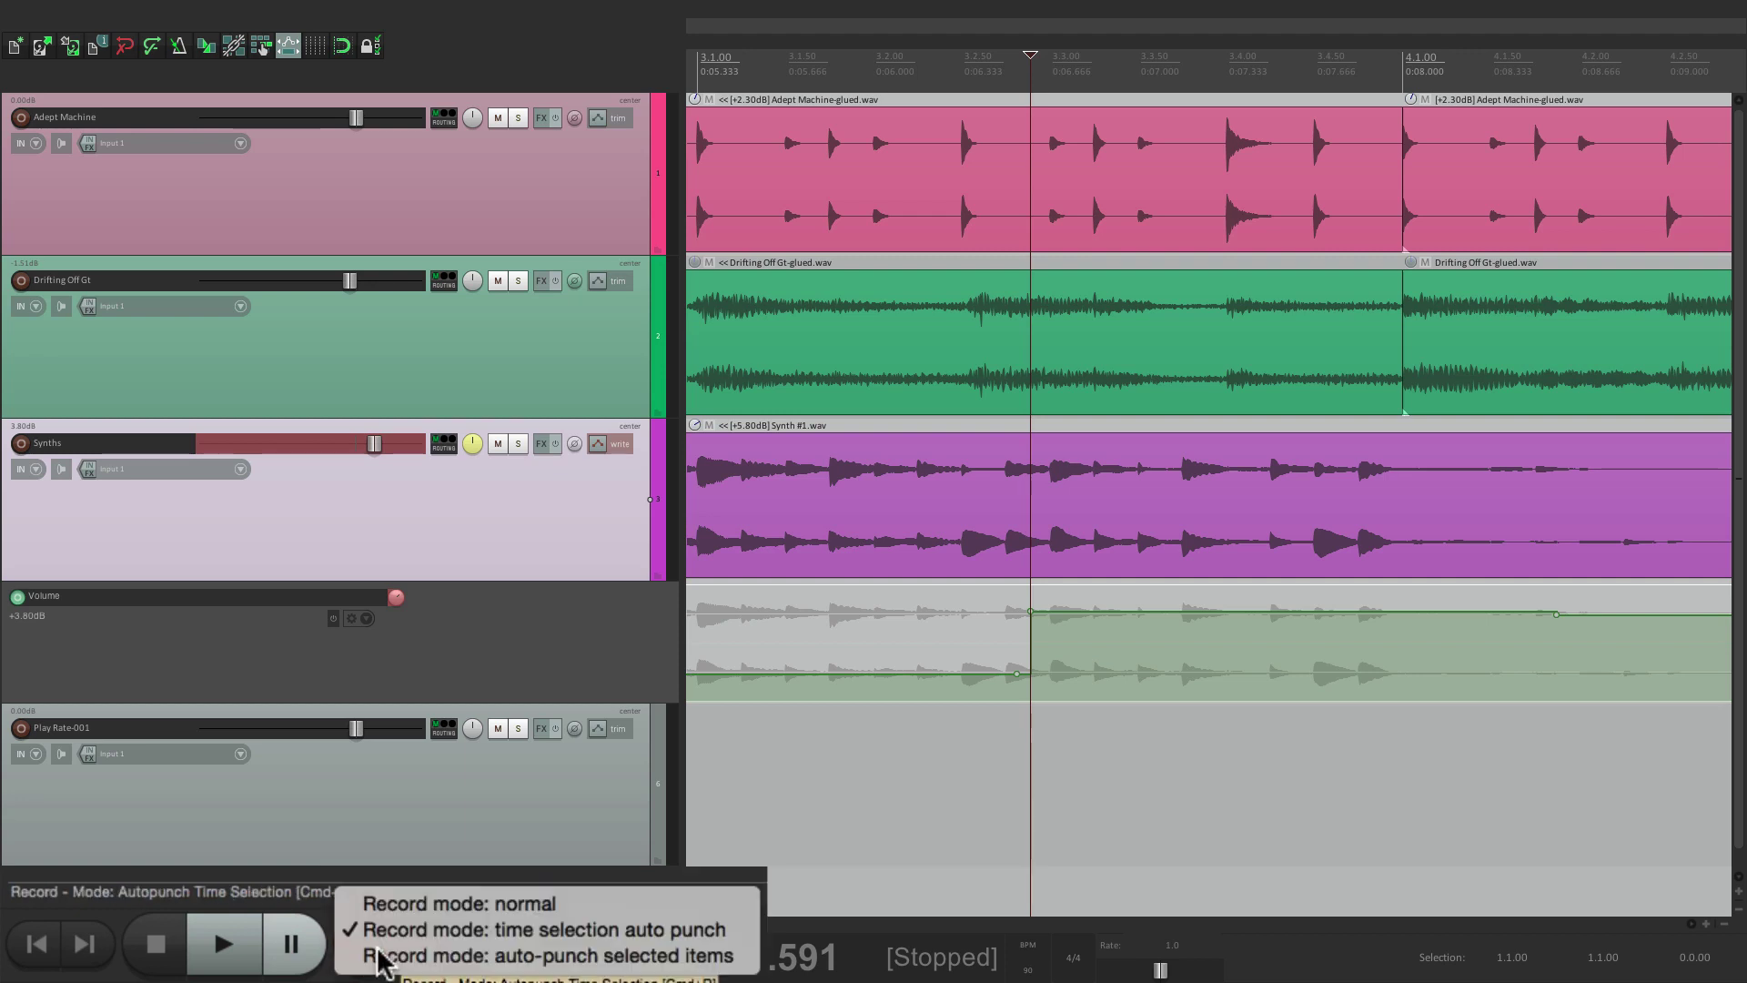
pyautogui.click(378, 956)
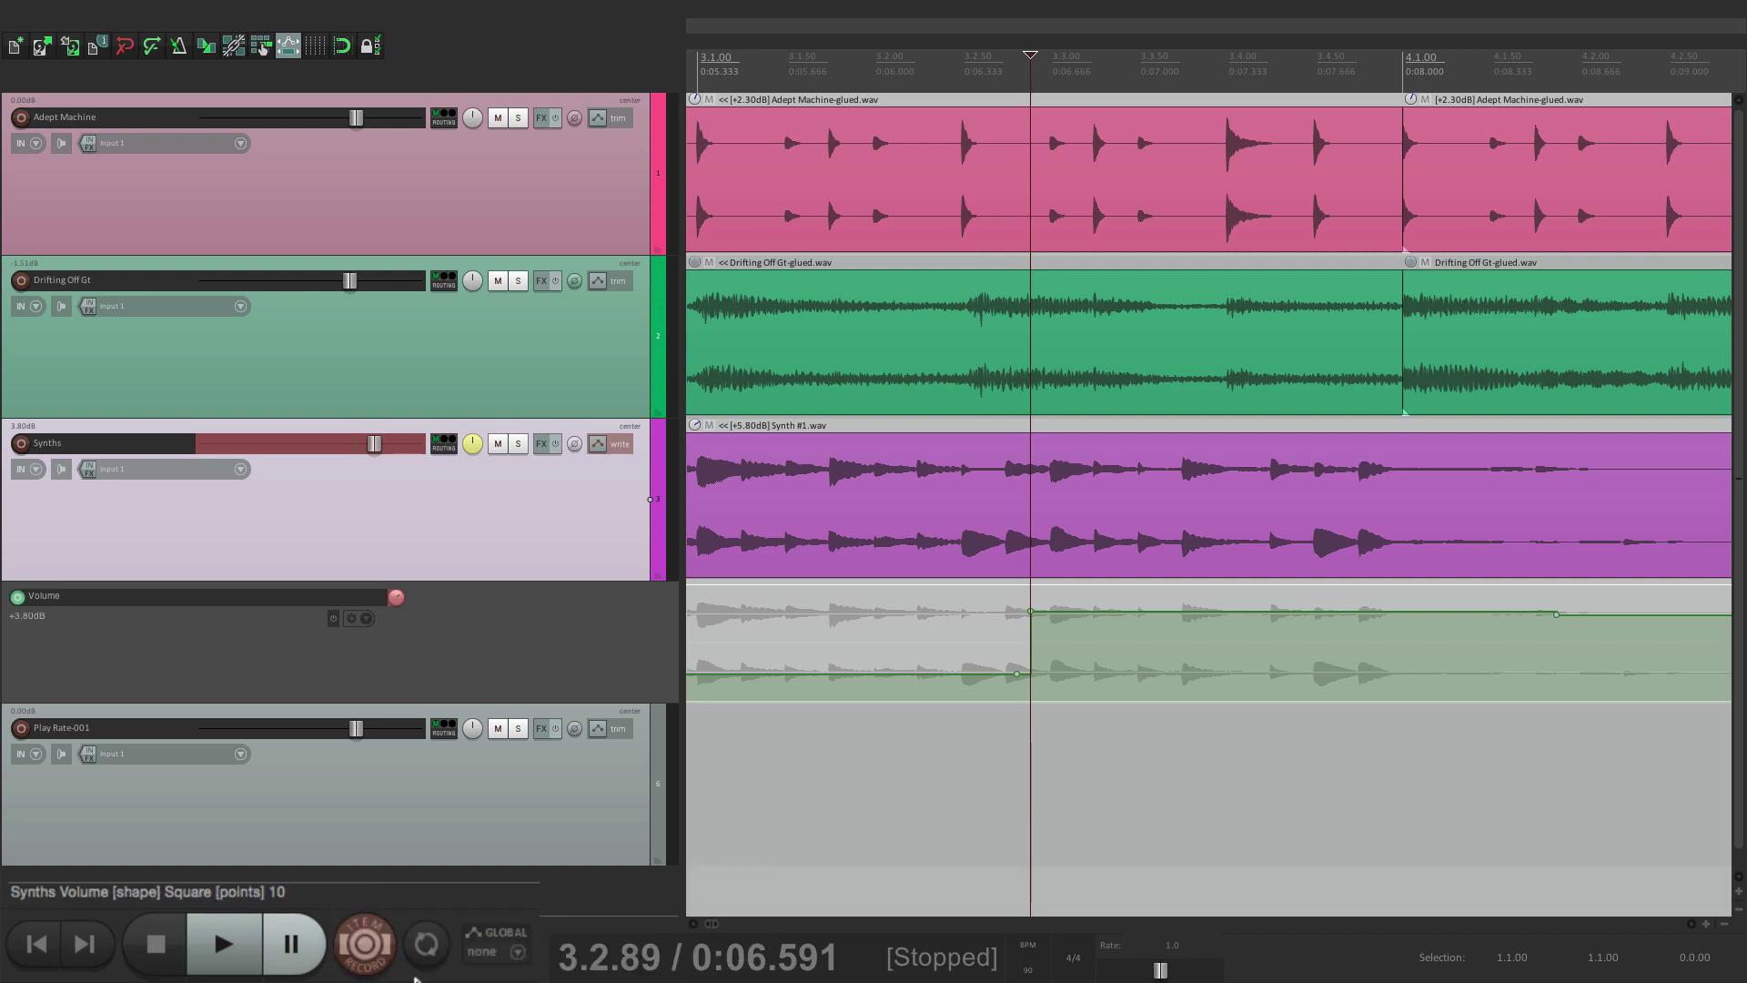
pyautogui.rightClick(369, 965)
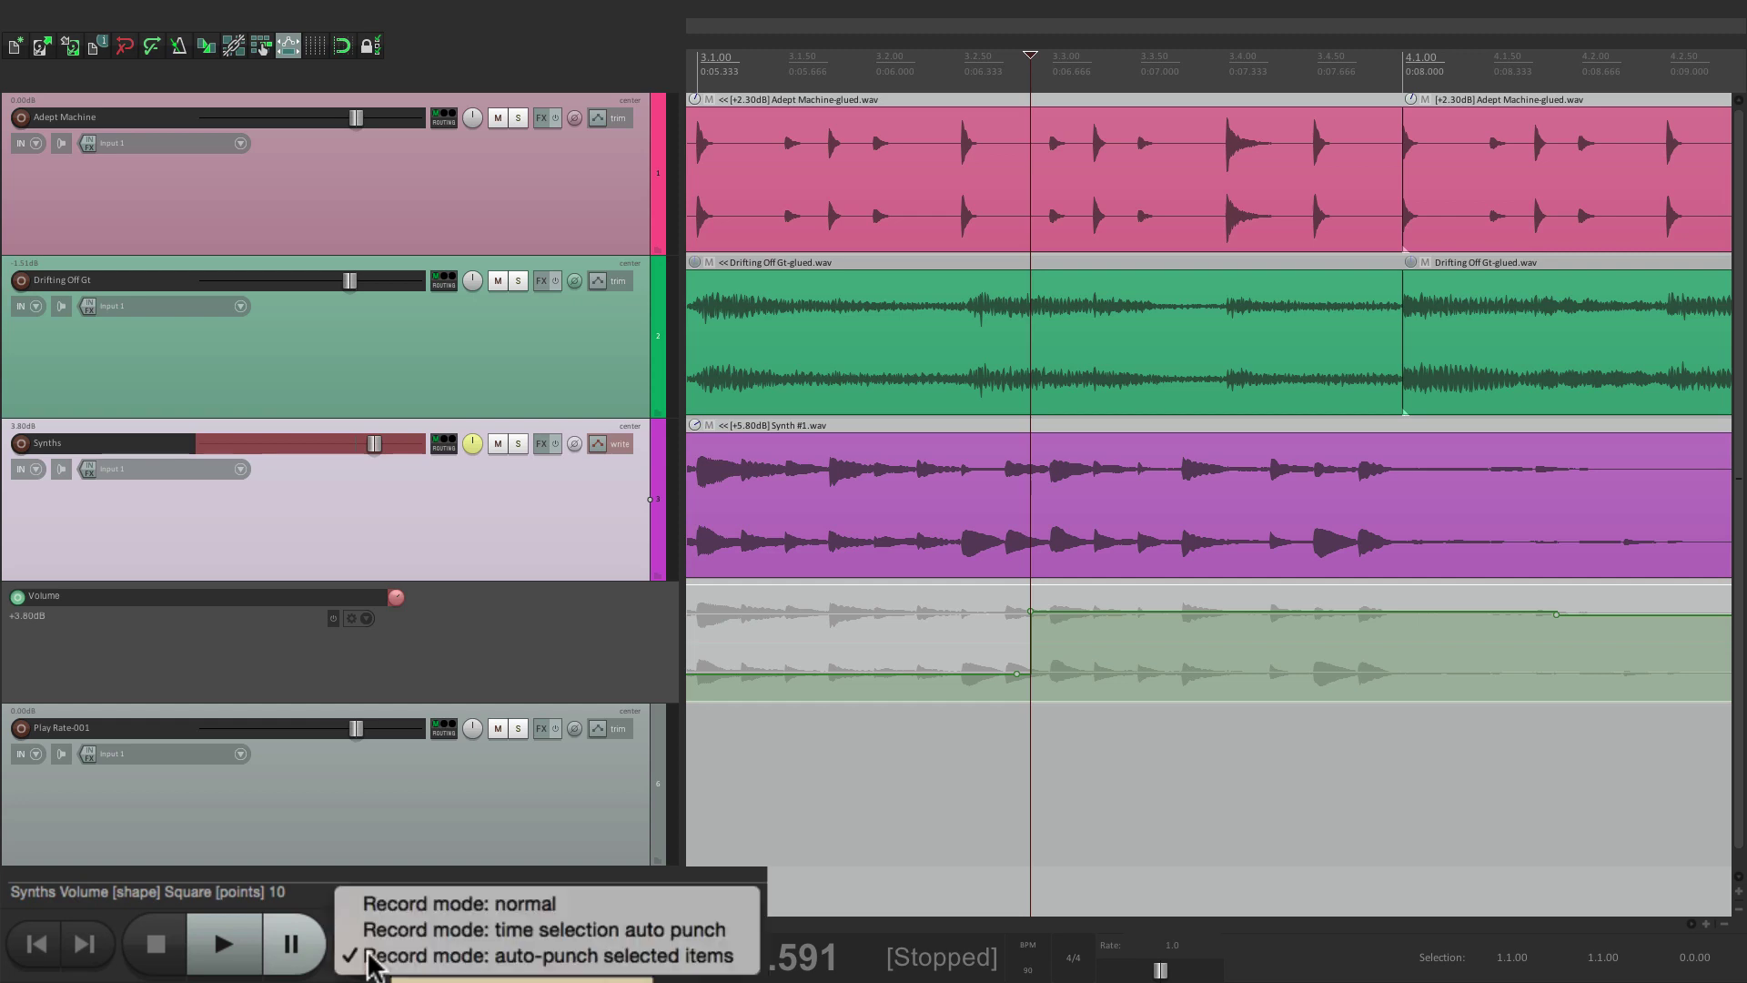
pyautogui.click(364, 901)
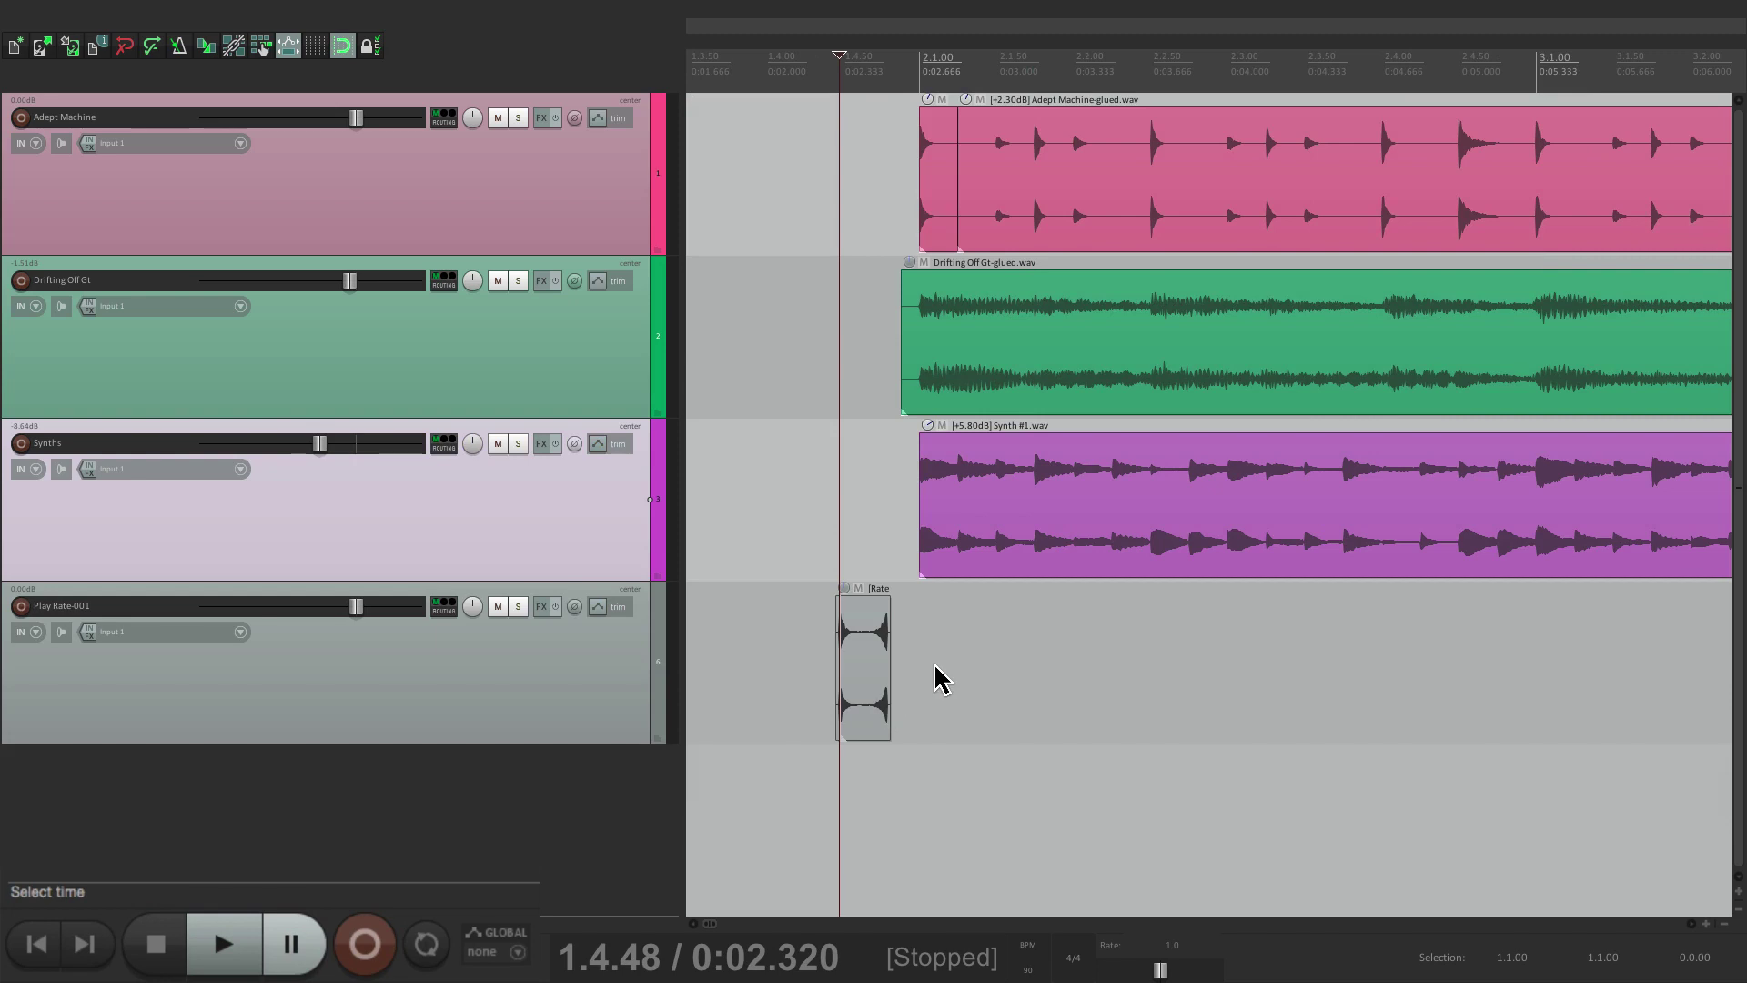
pyautogui.hscroll(4, 936, 674)
pyautogui.hscroll(-2, 930, 664)
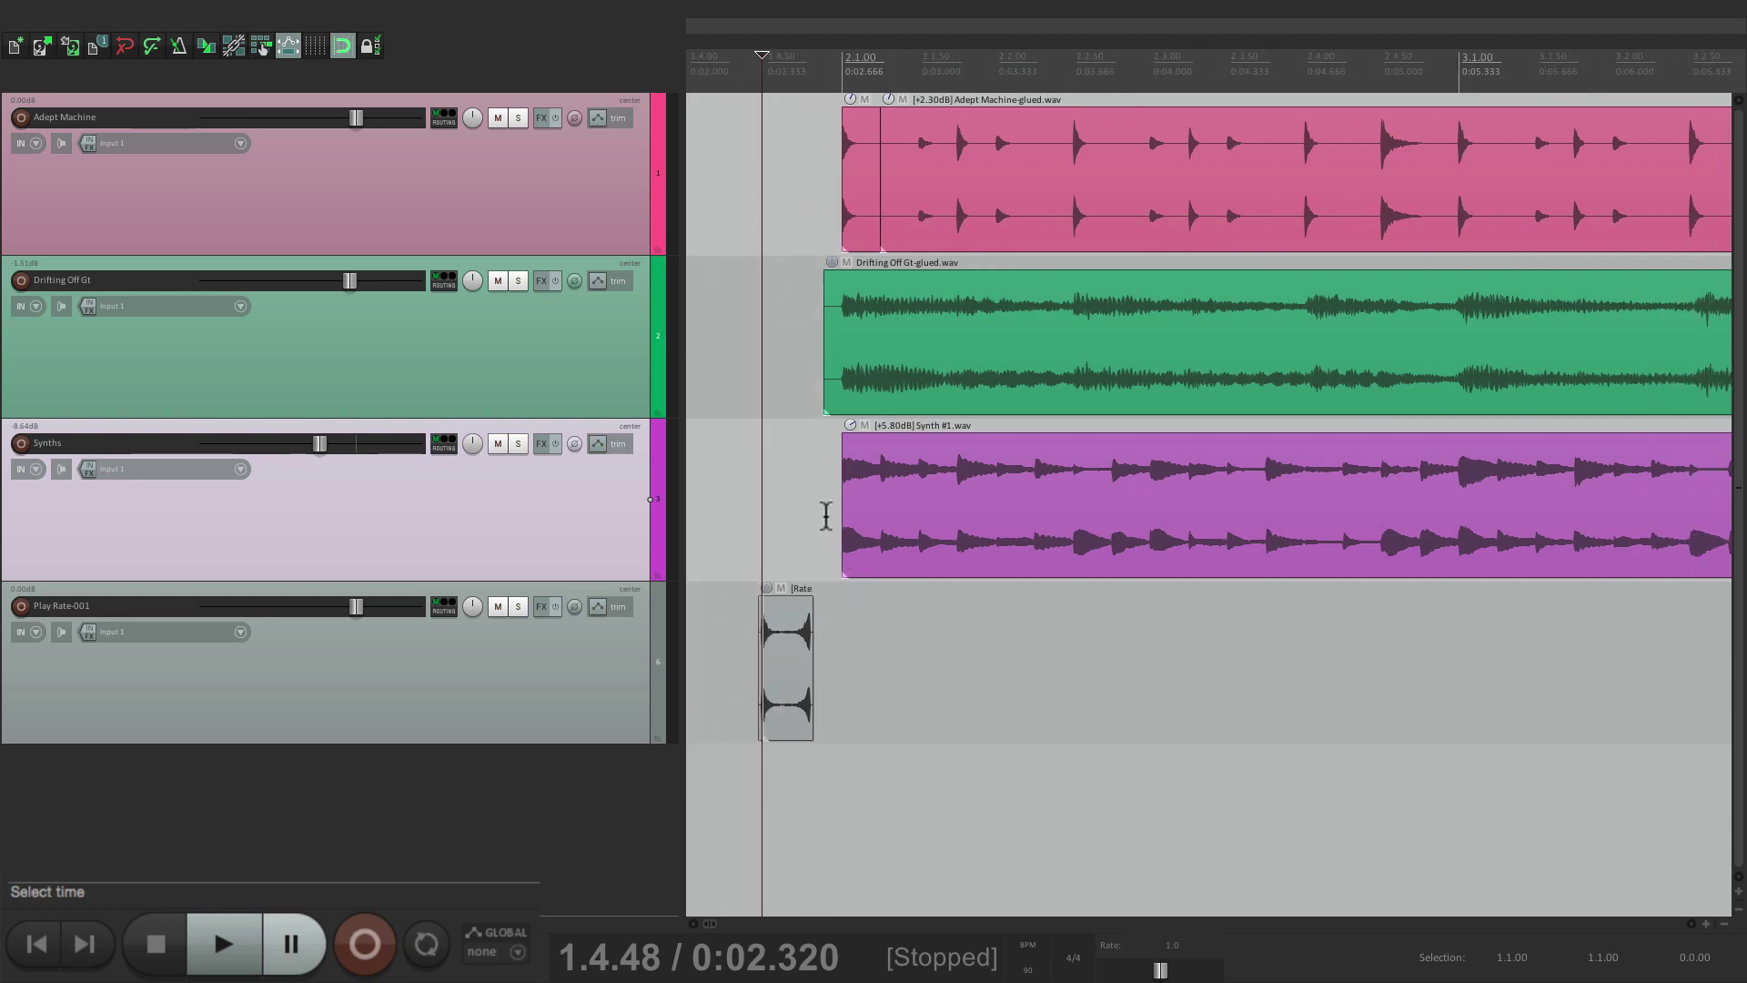
pyautogui.moveTo(833, 491); pyautogui.dragTo(1464, 481)
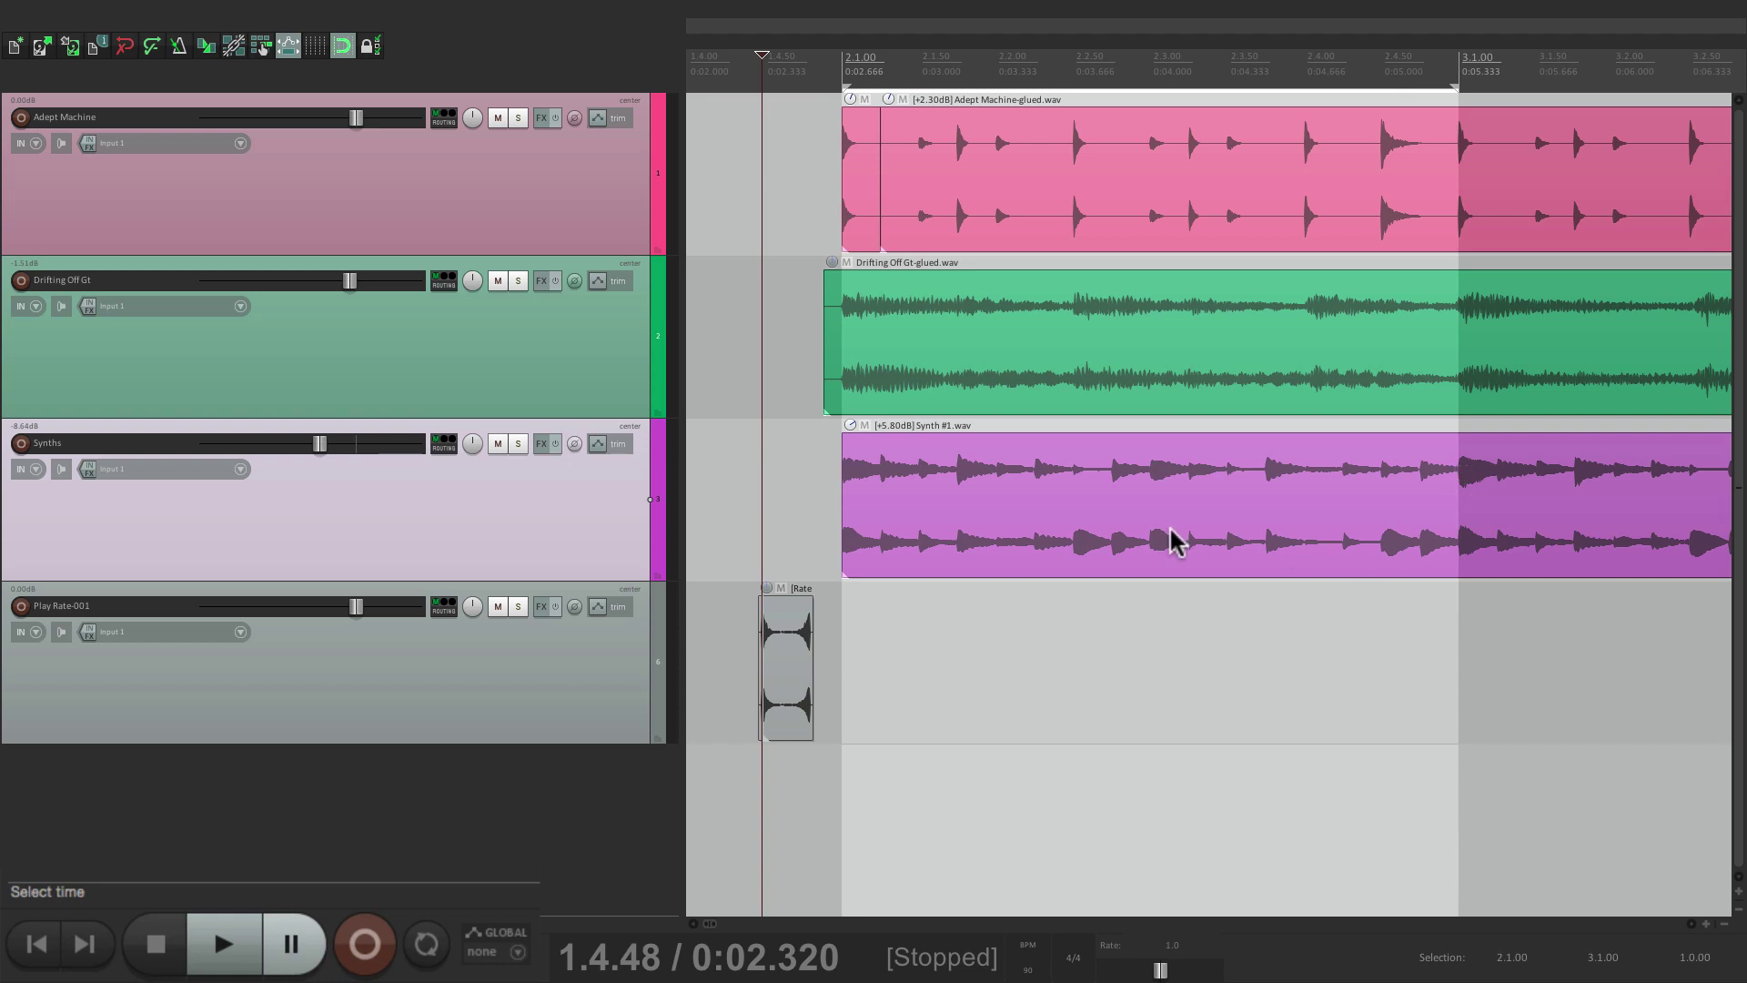
pyautogui.click(428, 947)
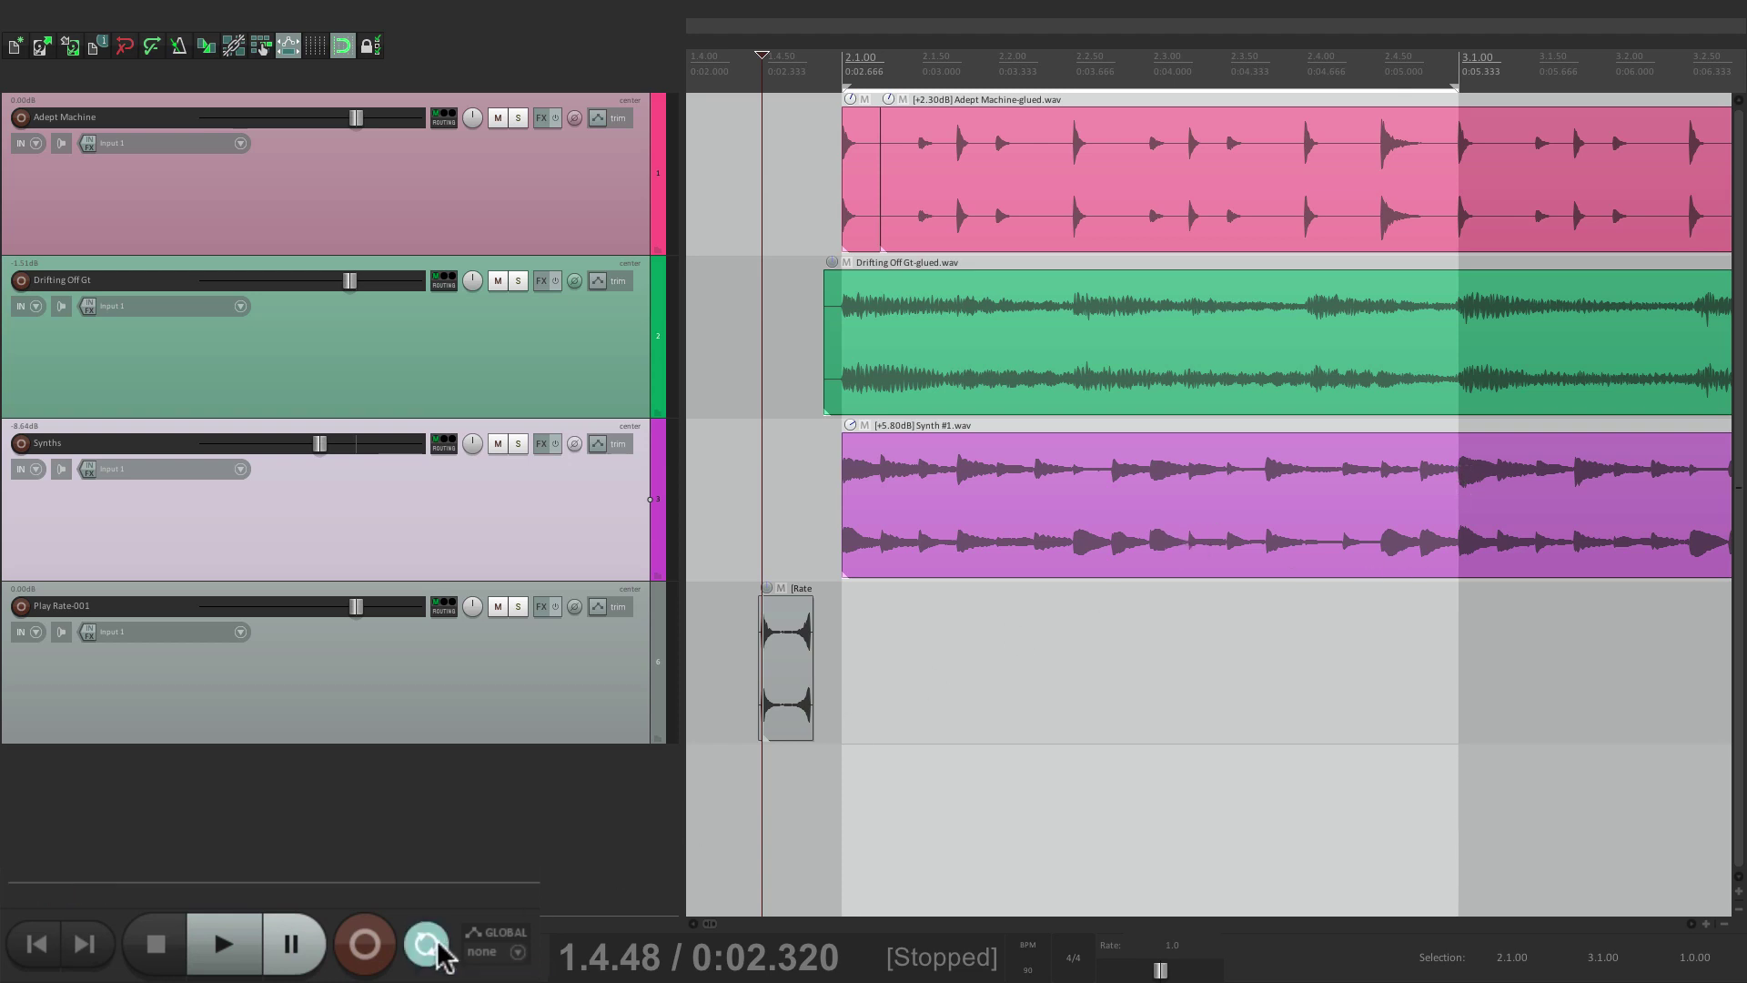
pyautogui.click(744, 496)
pyautogui.press('space')
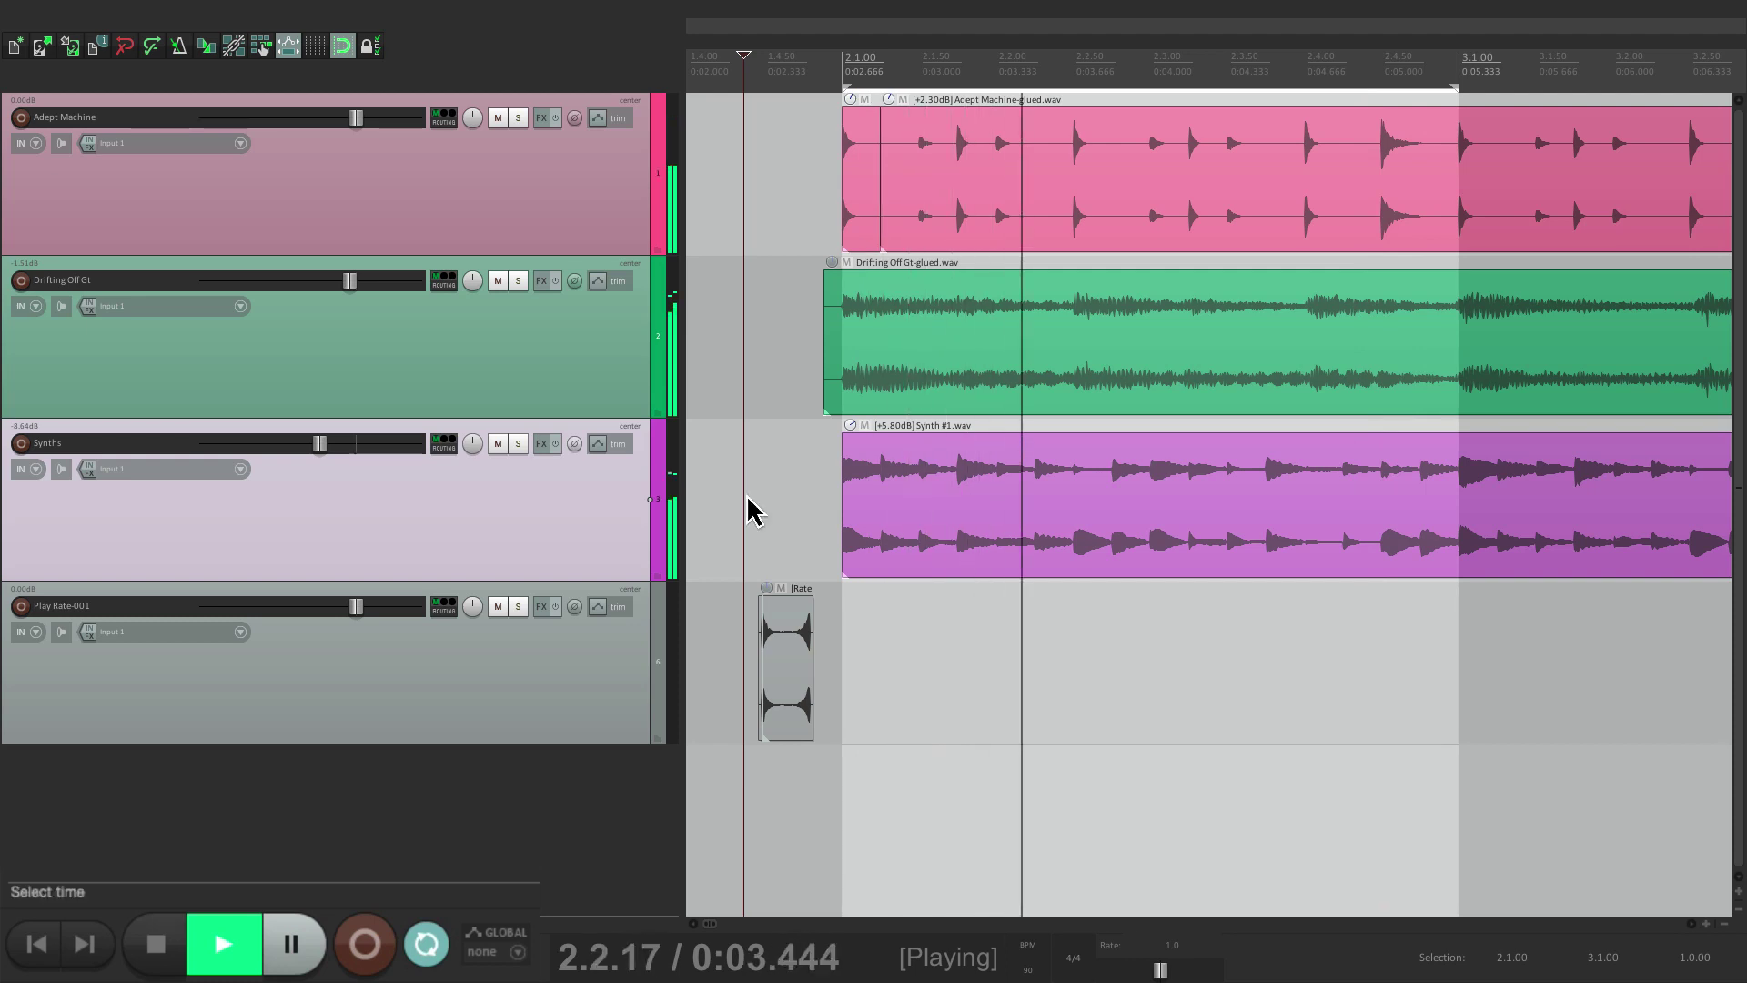
pyautogui.click(426, 944)
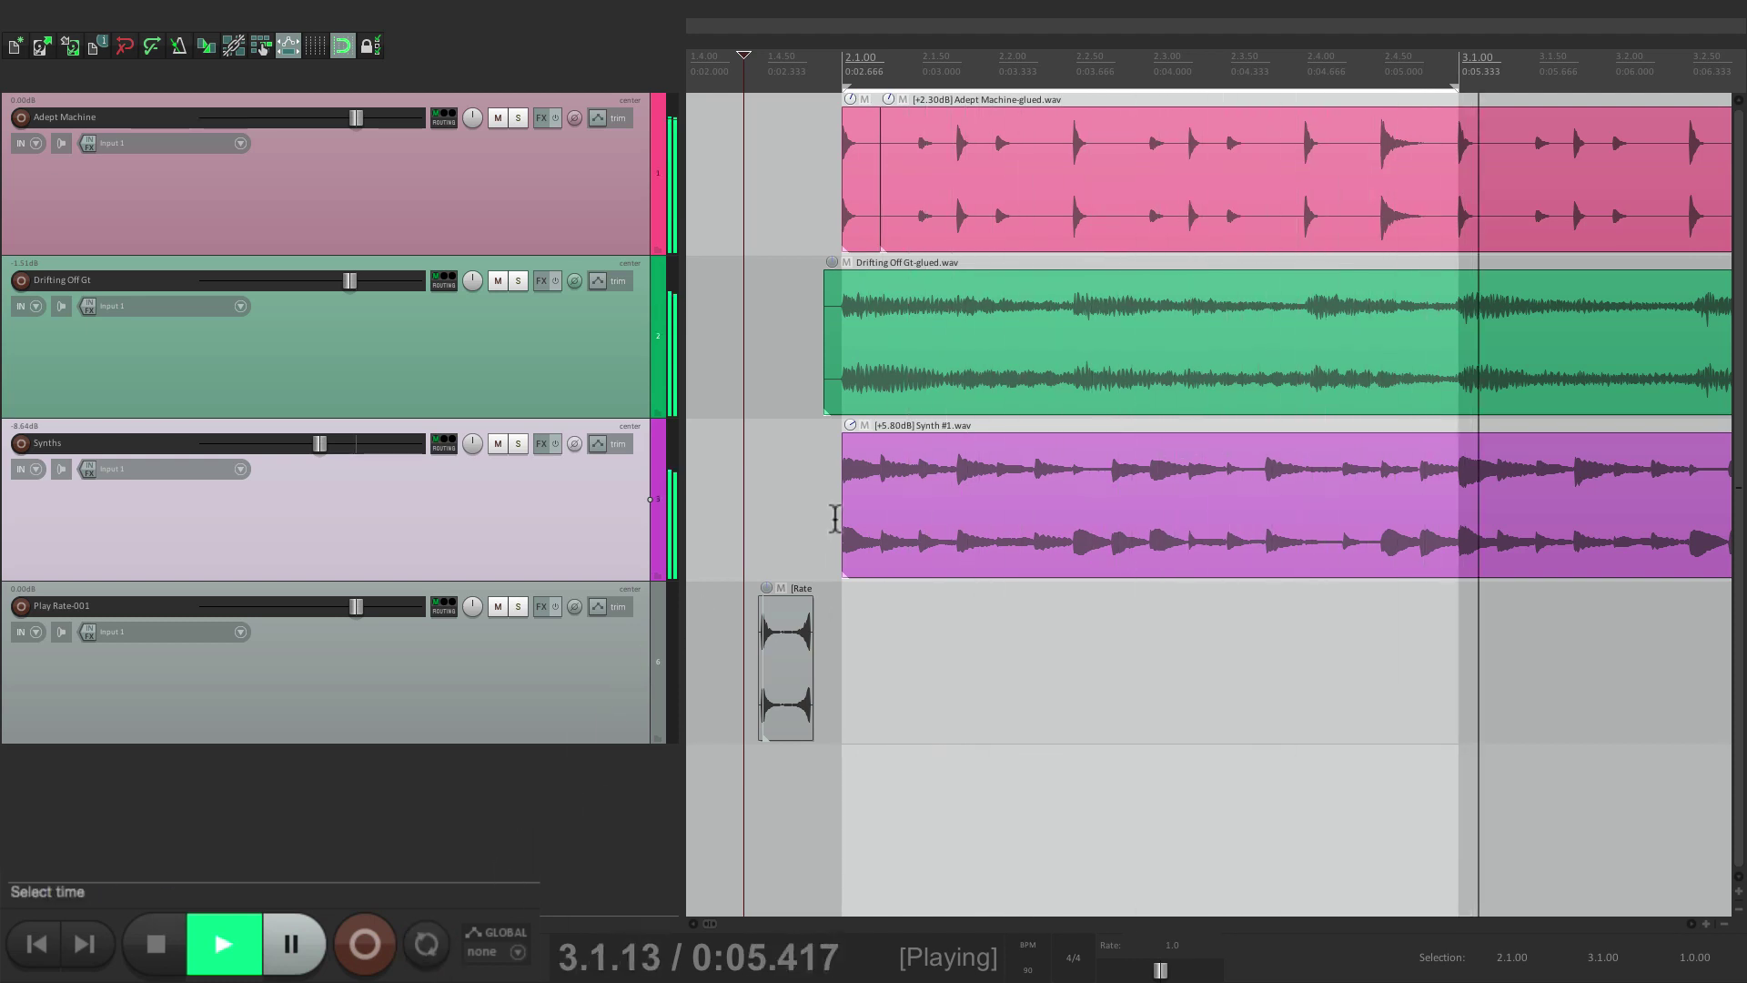
pyautogui.scroll(-3, 835, 514)
pyautogui.press('space')
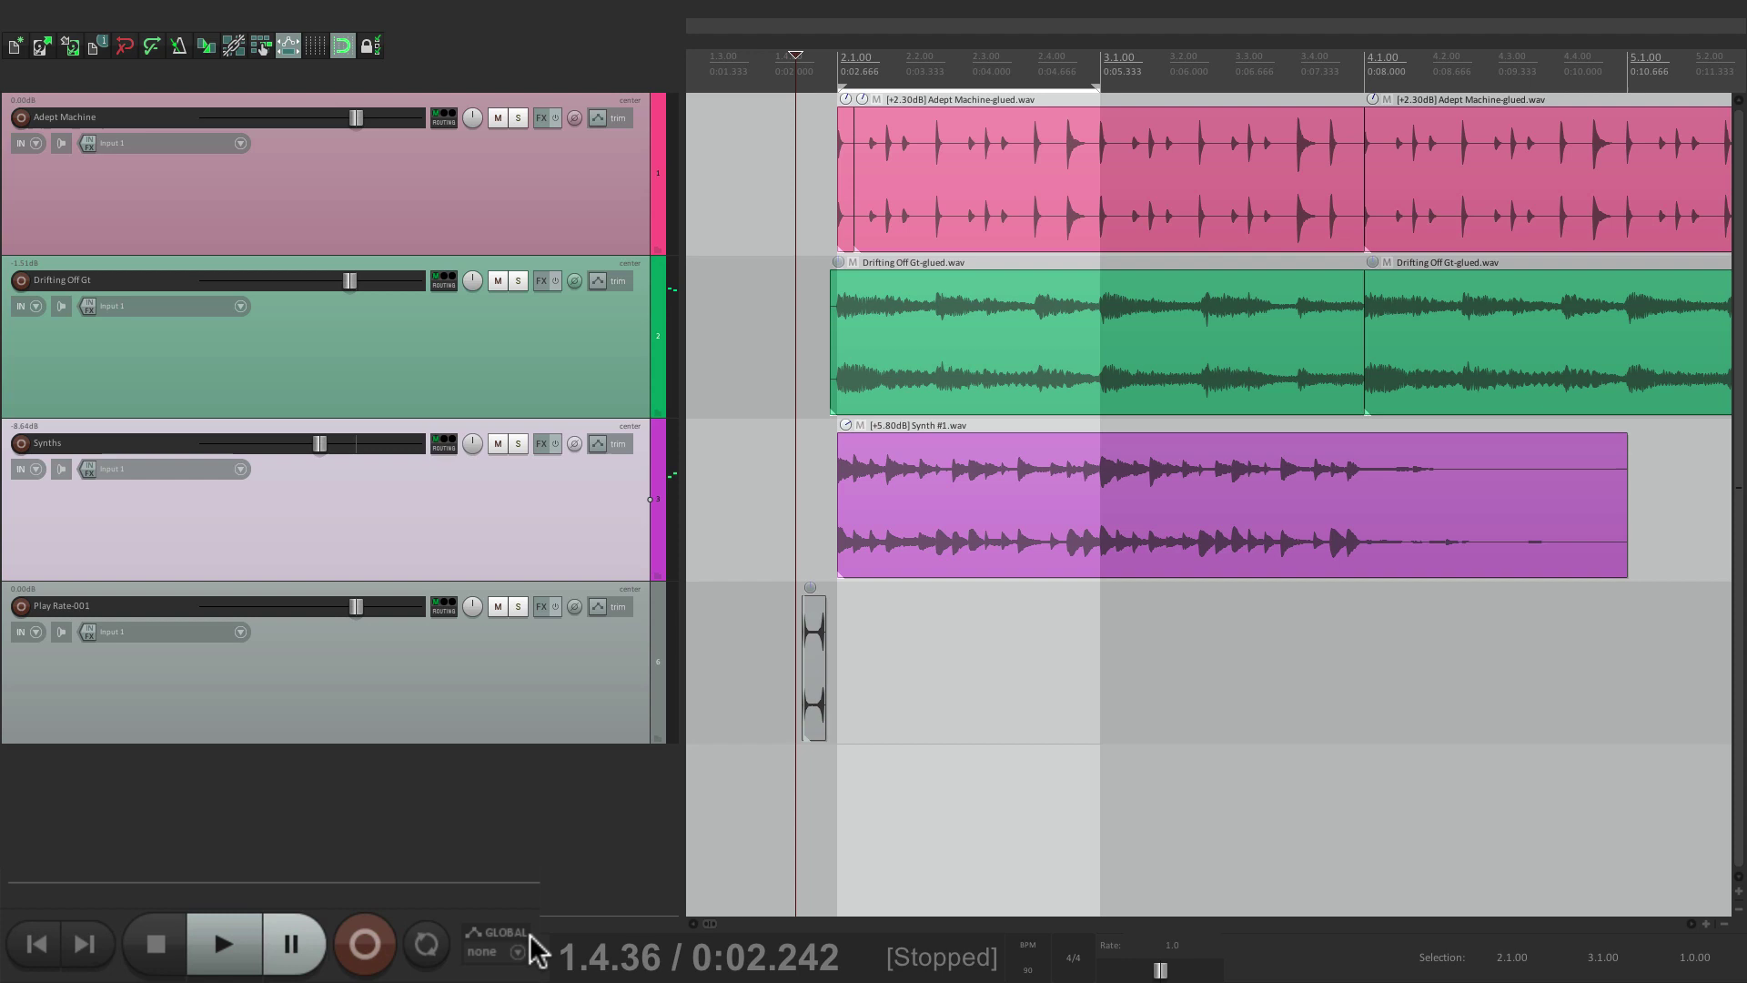
pyautogui.scroll(2, 537, 951)
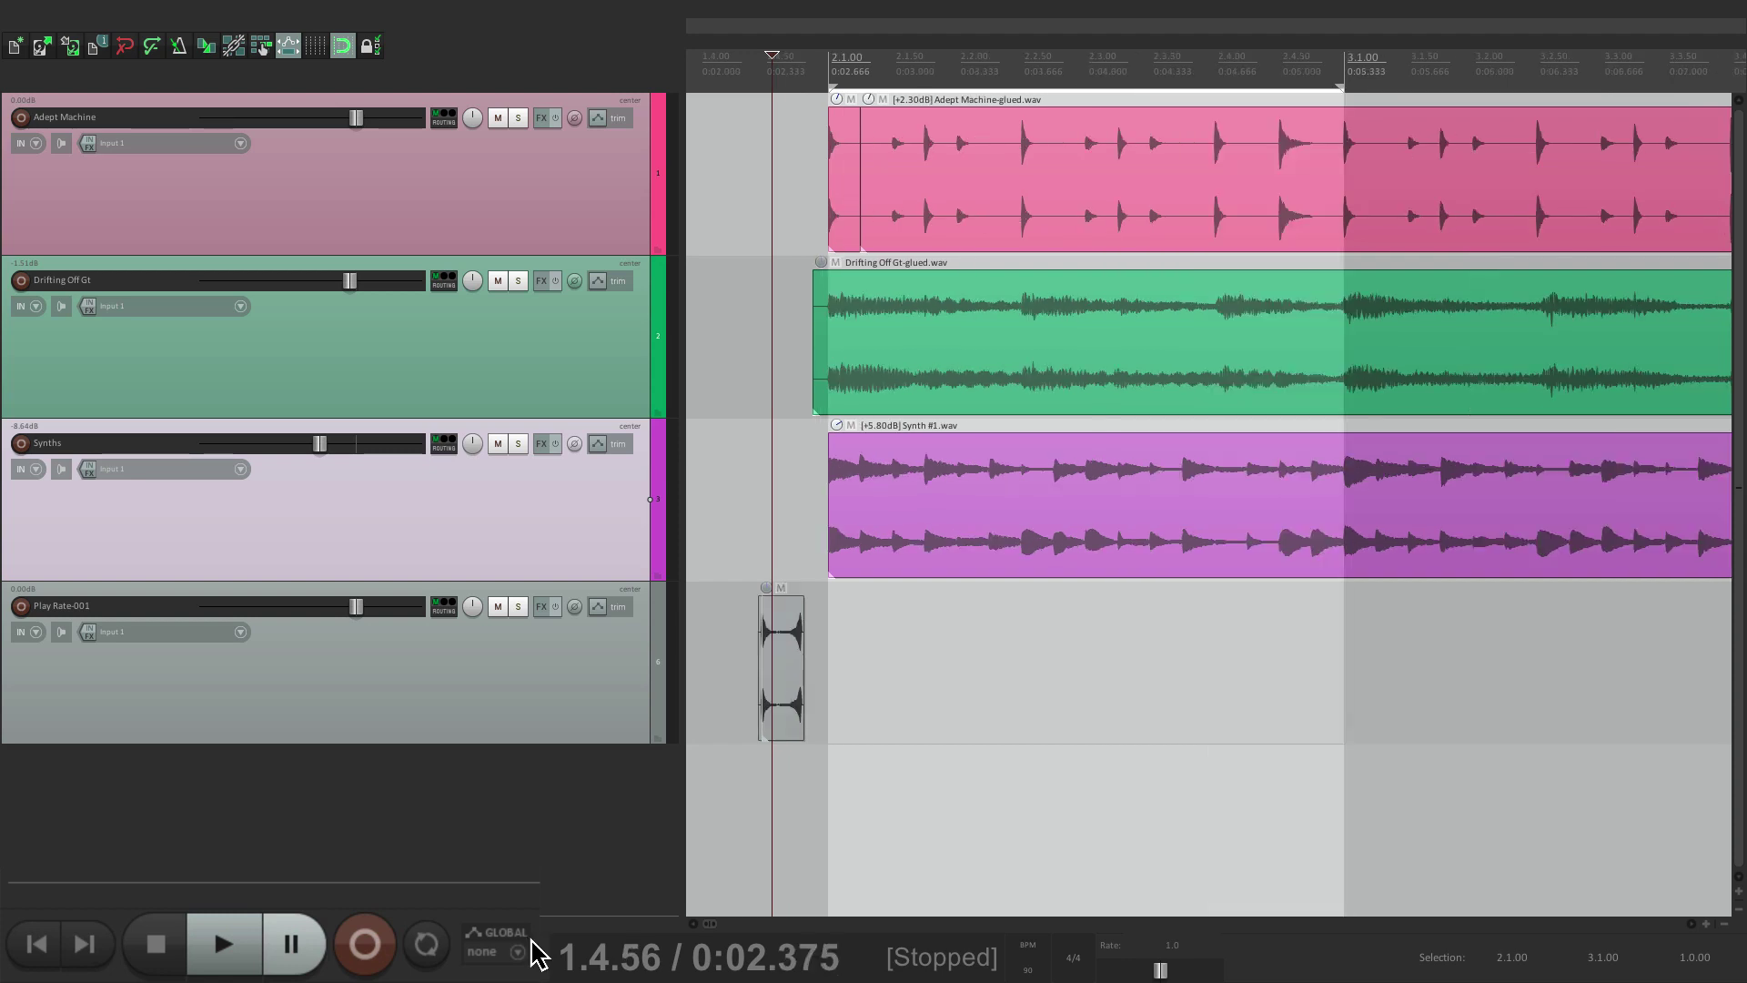
# Switch the Synths track's automation mode to Touch in its envelope settings.
pyautogui.click(597, 443)
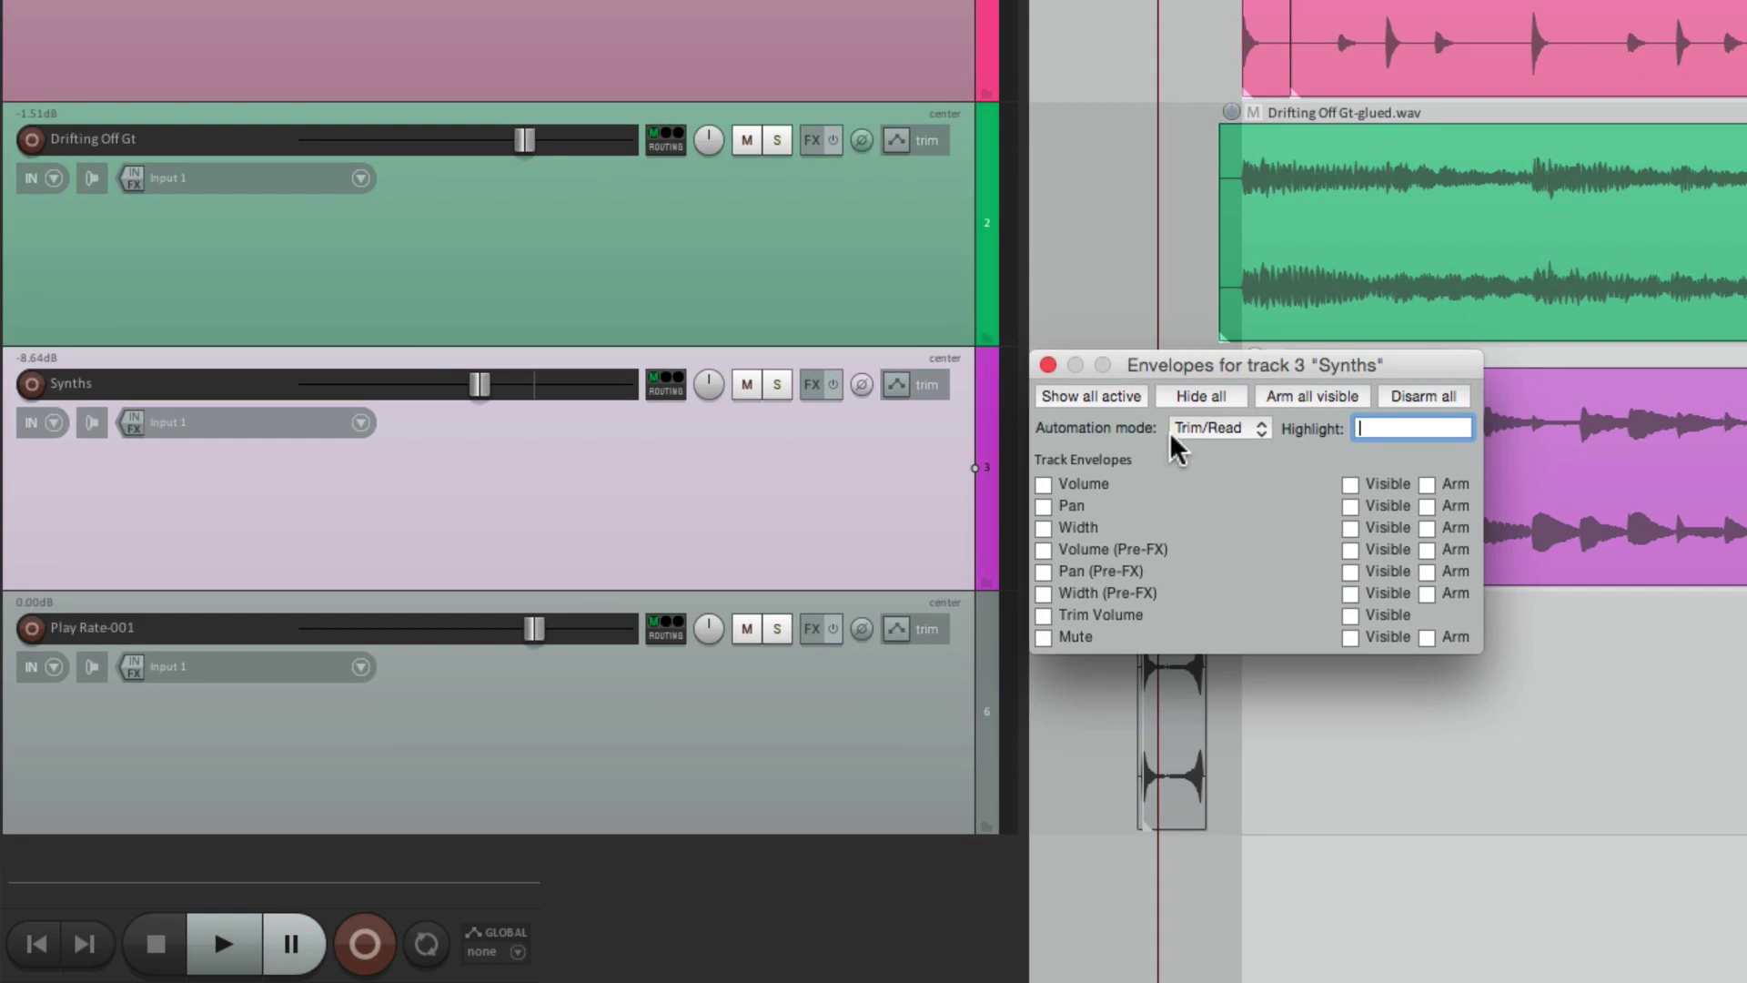
pyautogui.click(1174, 435)
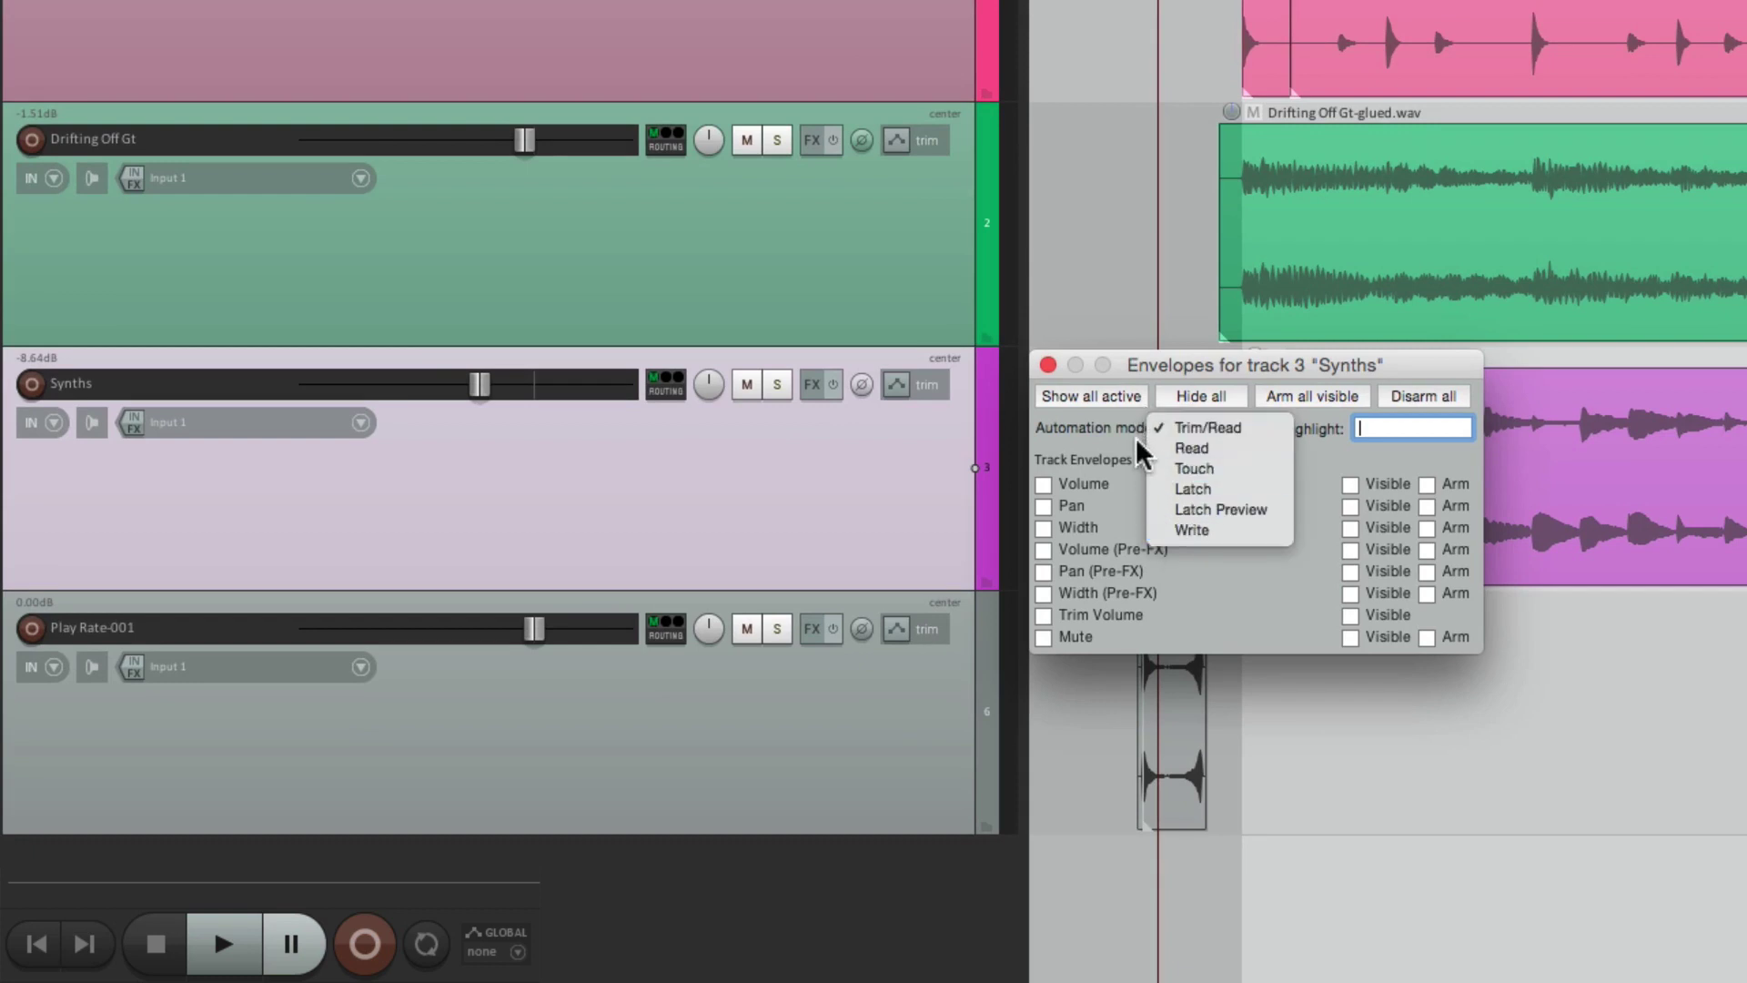
pyautogui.click(1179, 467)
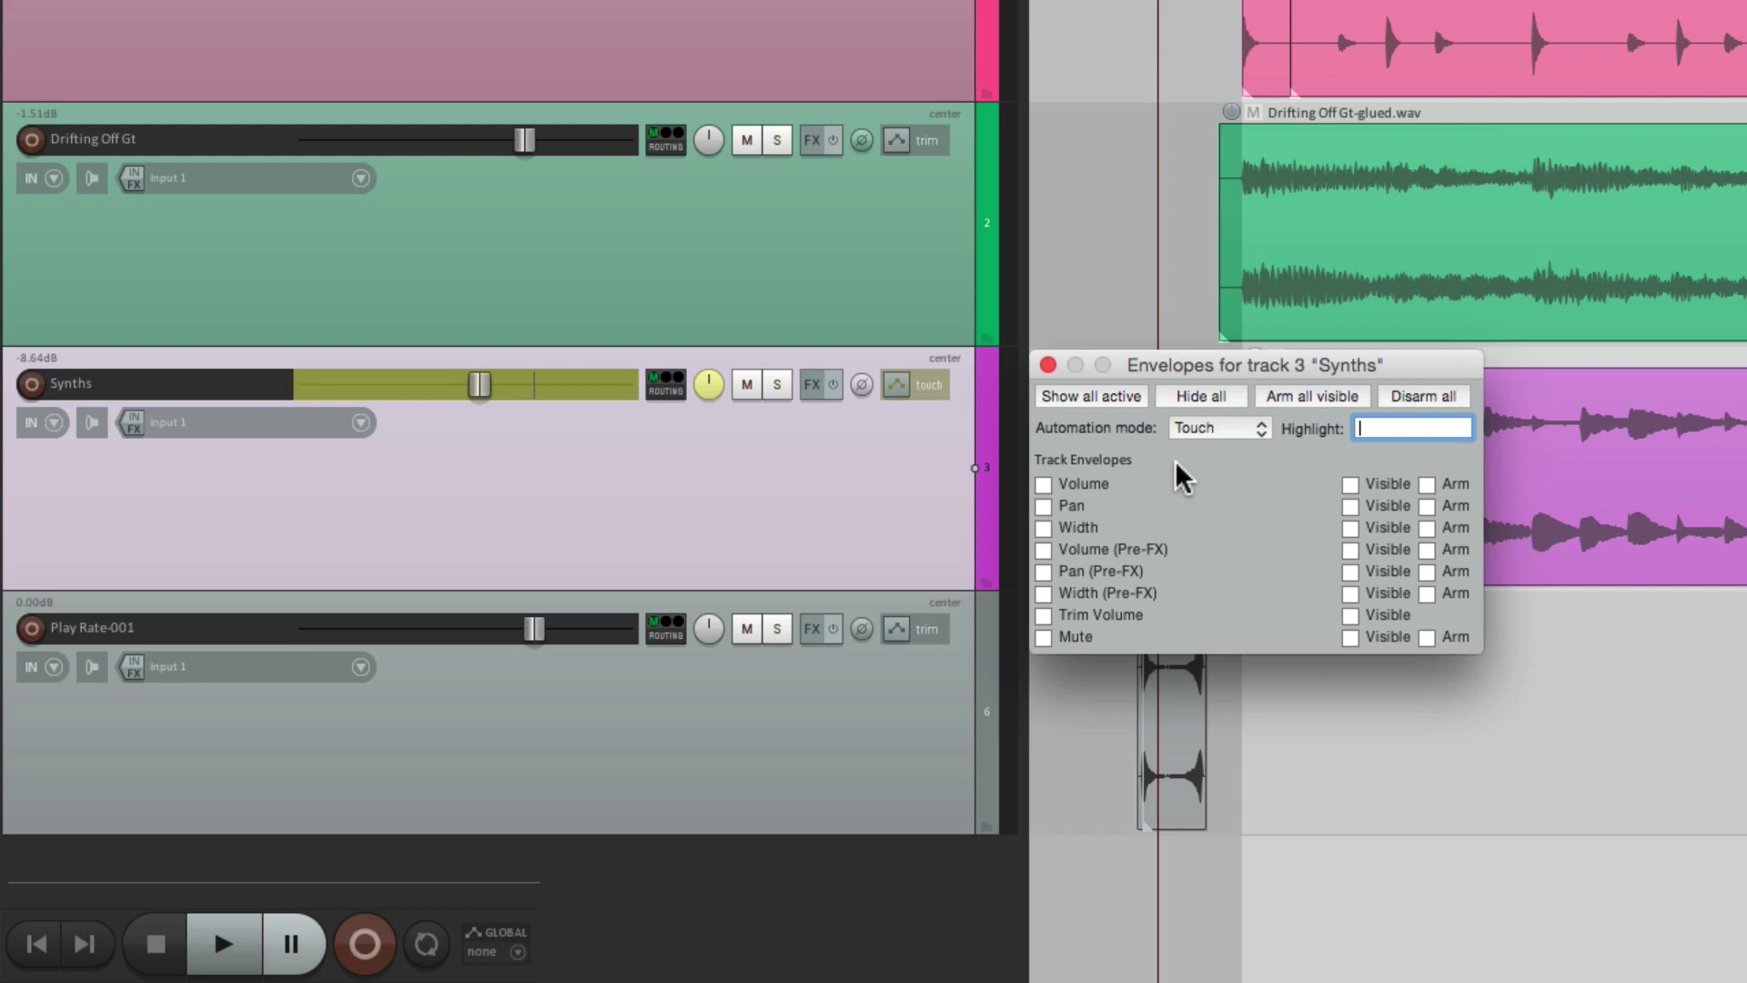
pyautogui.click(1048, 365)
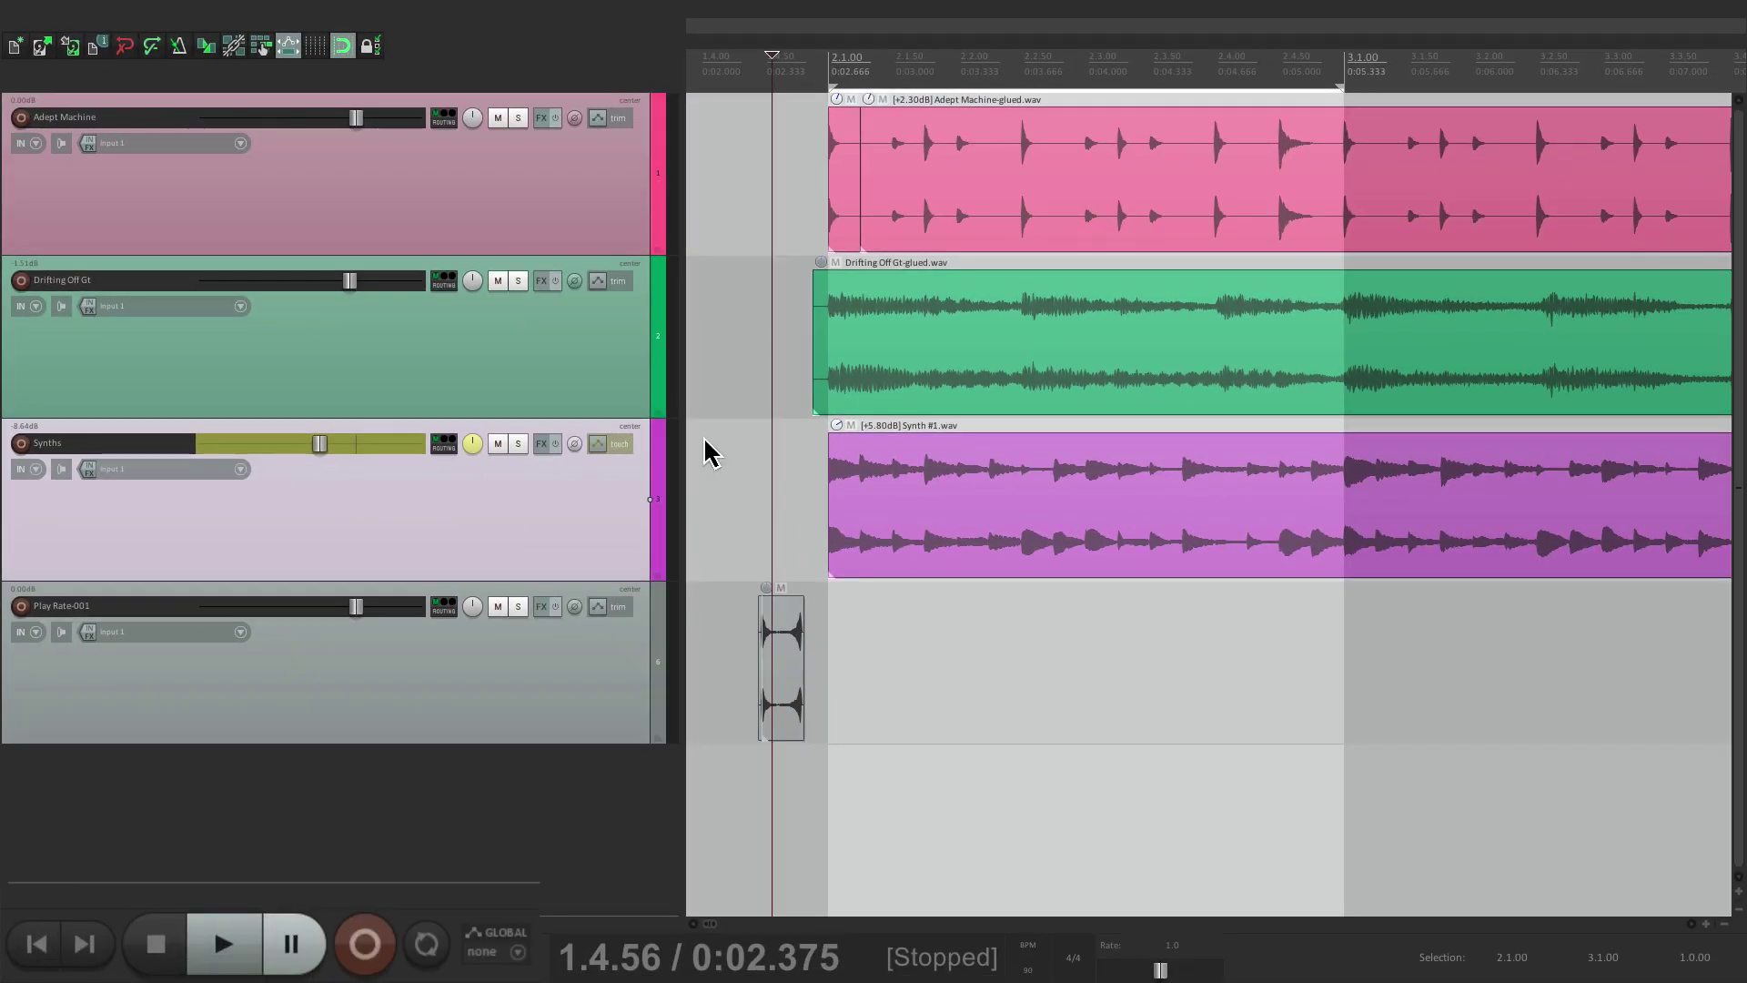
pyautogui.click(507, 951)
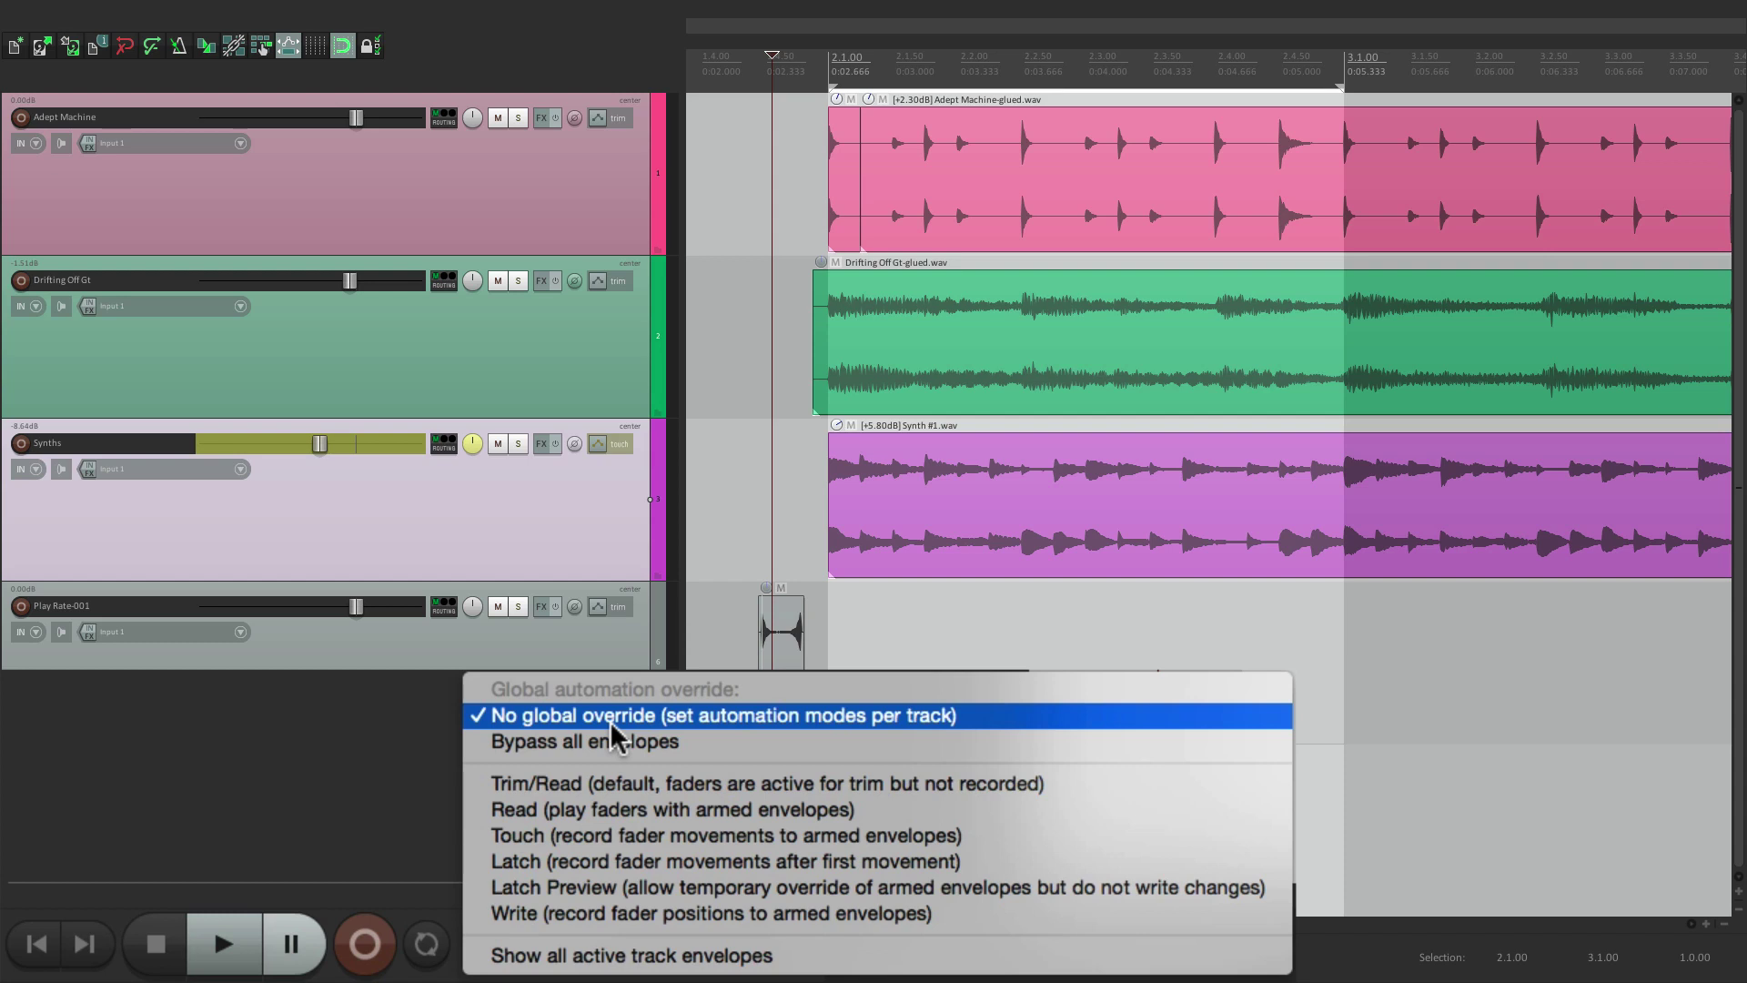
pyautogui.click(672, 788)
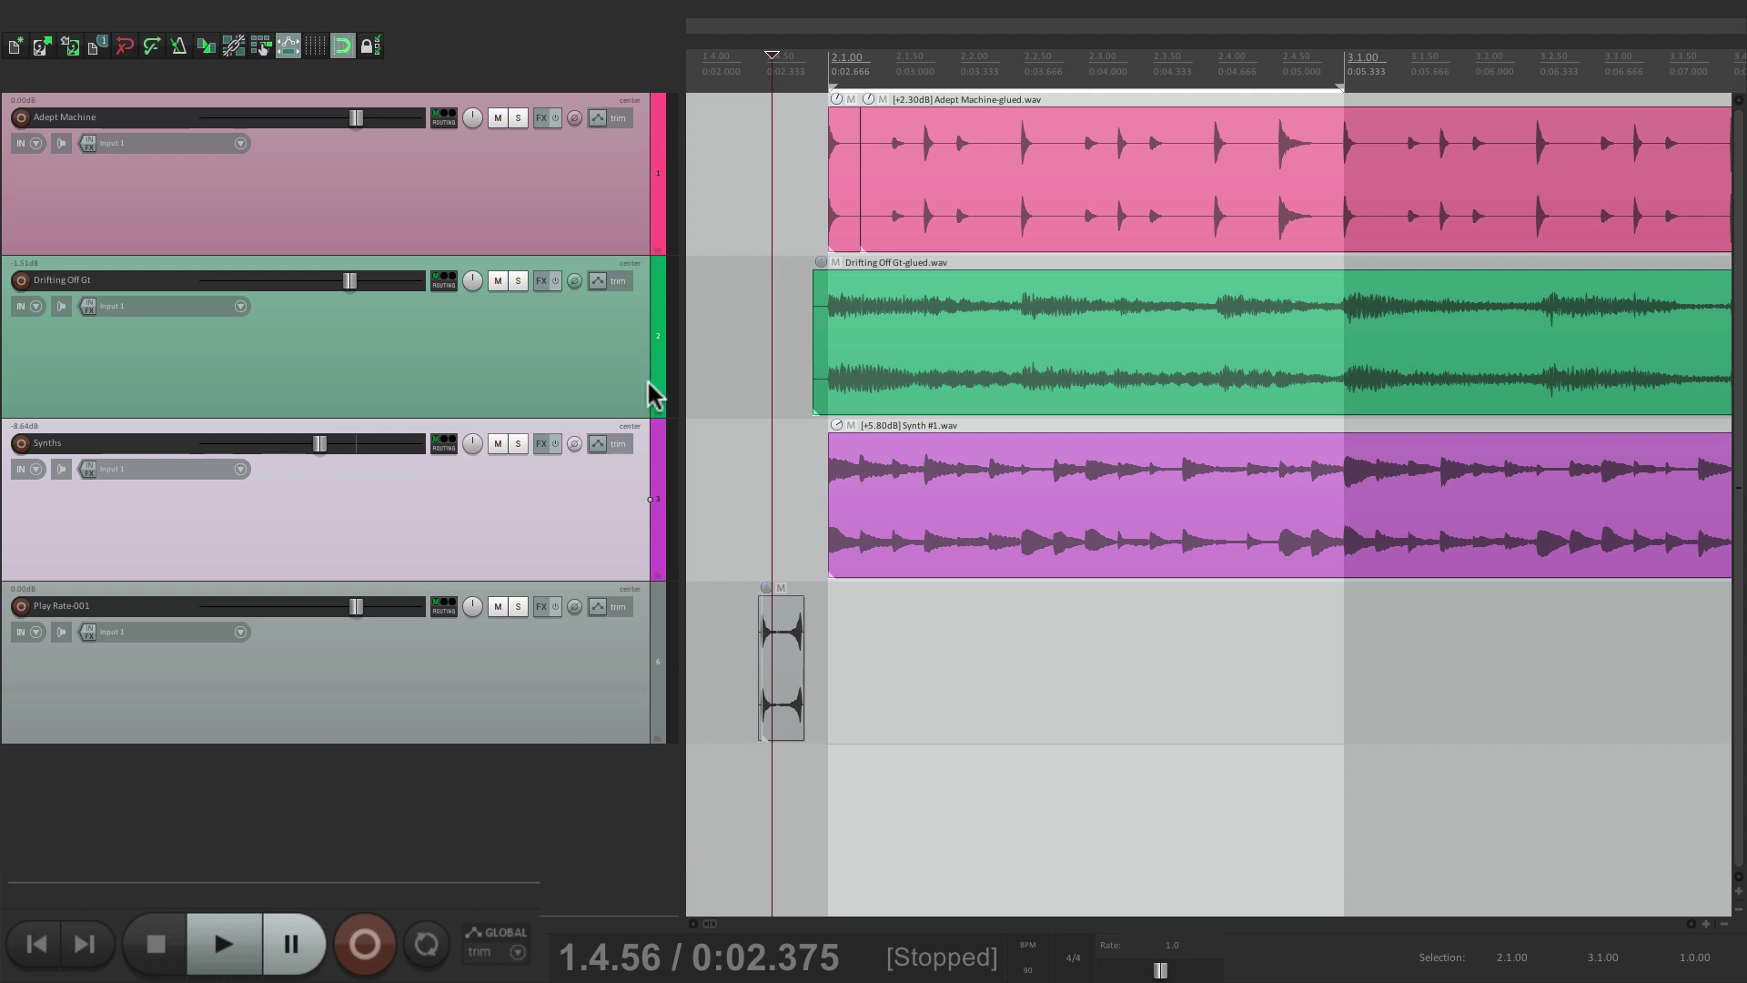
pyautogui.click(498, 939)
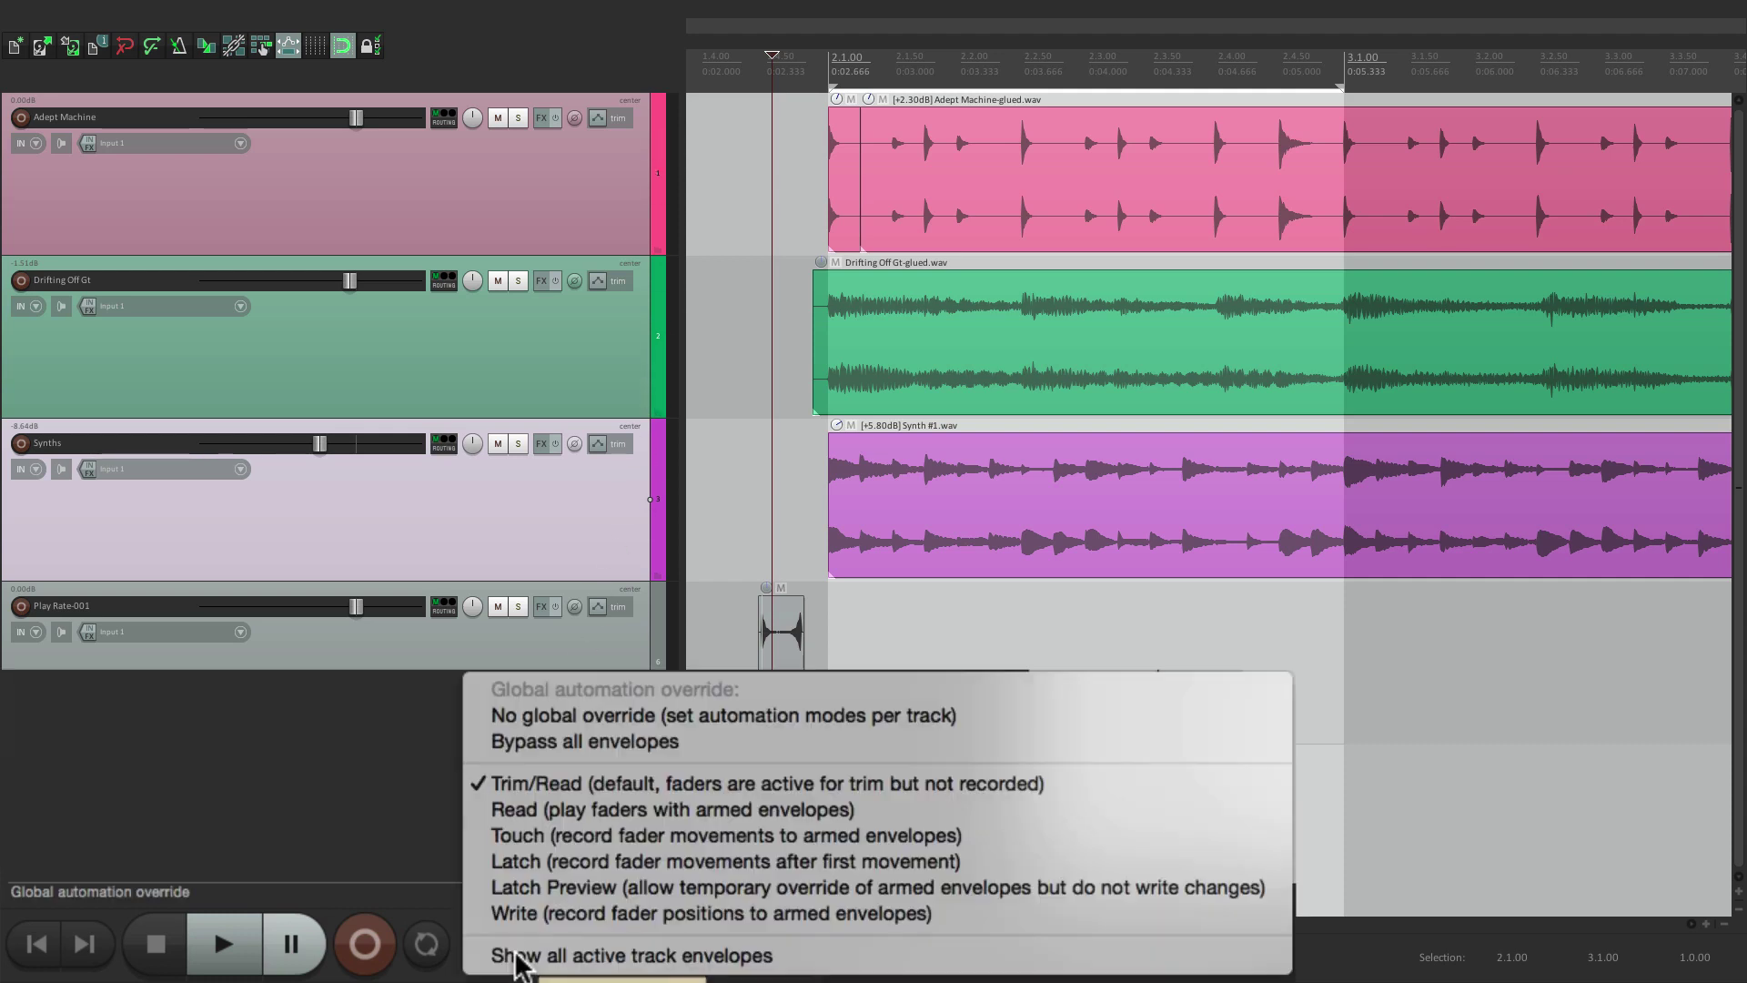
pyautogui.click(557, 813)
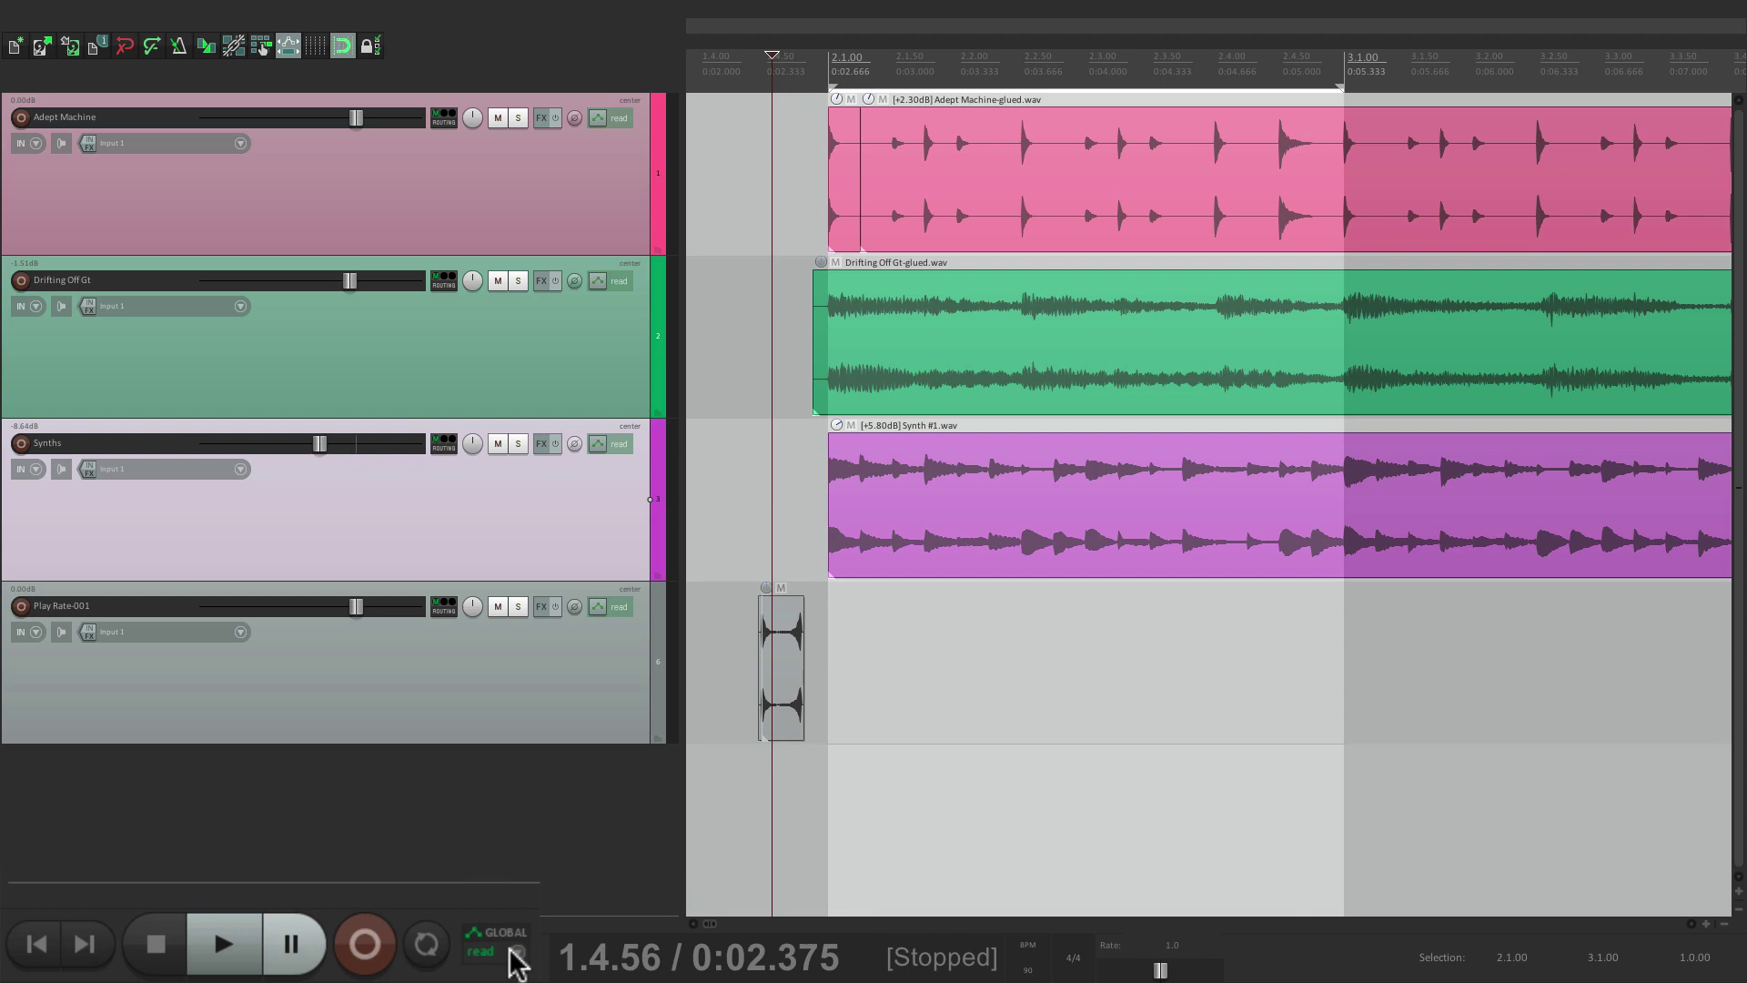
pyautogui.click(508, 951)
pyautogui.click(571, 833)
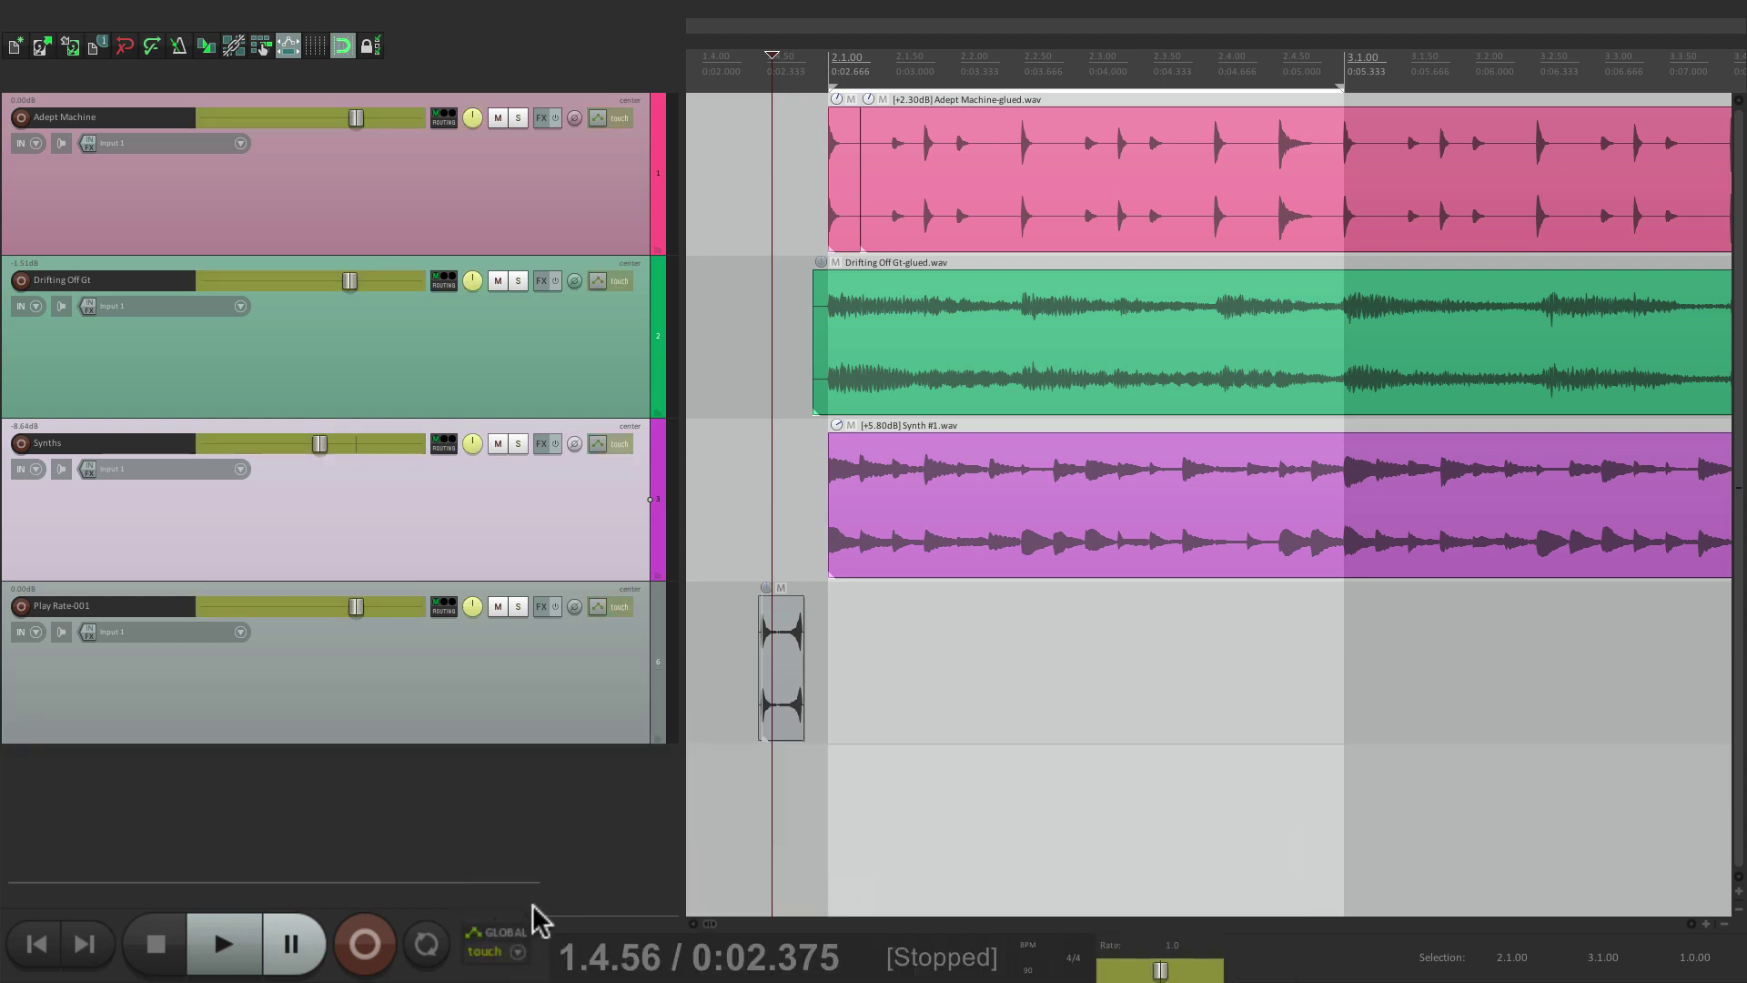
pyautogui.click(528, 948)
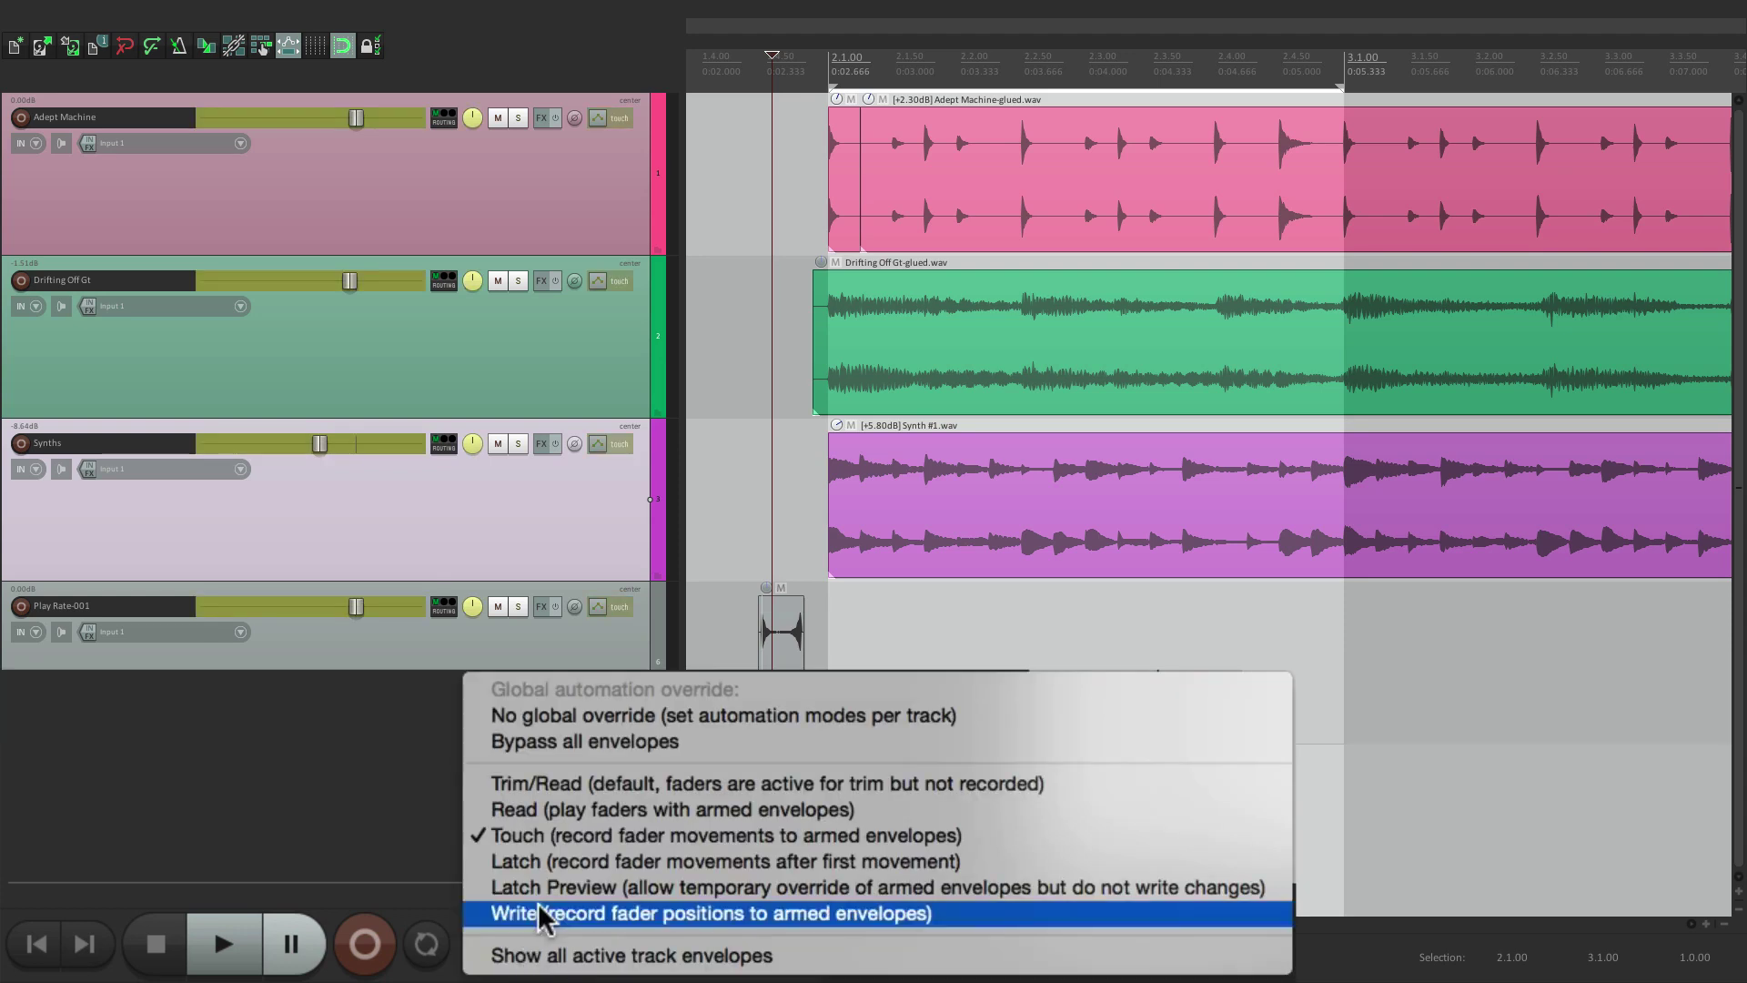
pyautogui.click(588, 914)
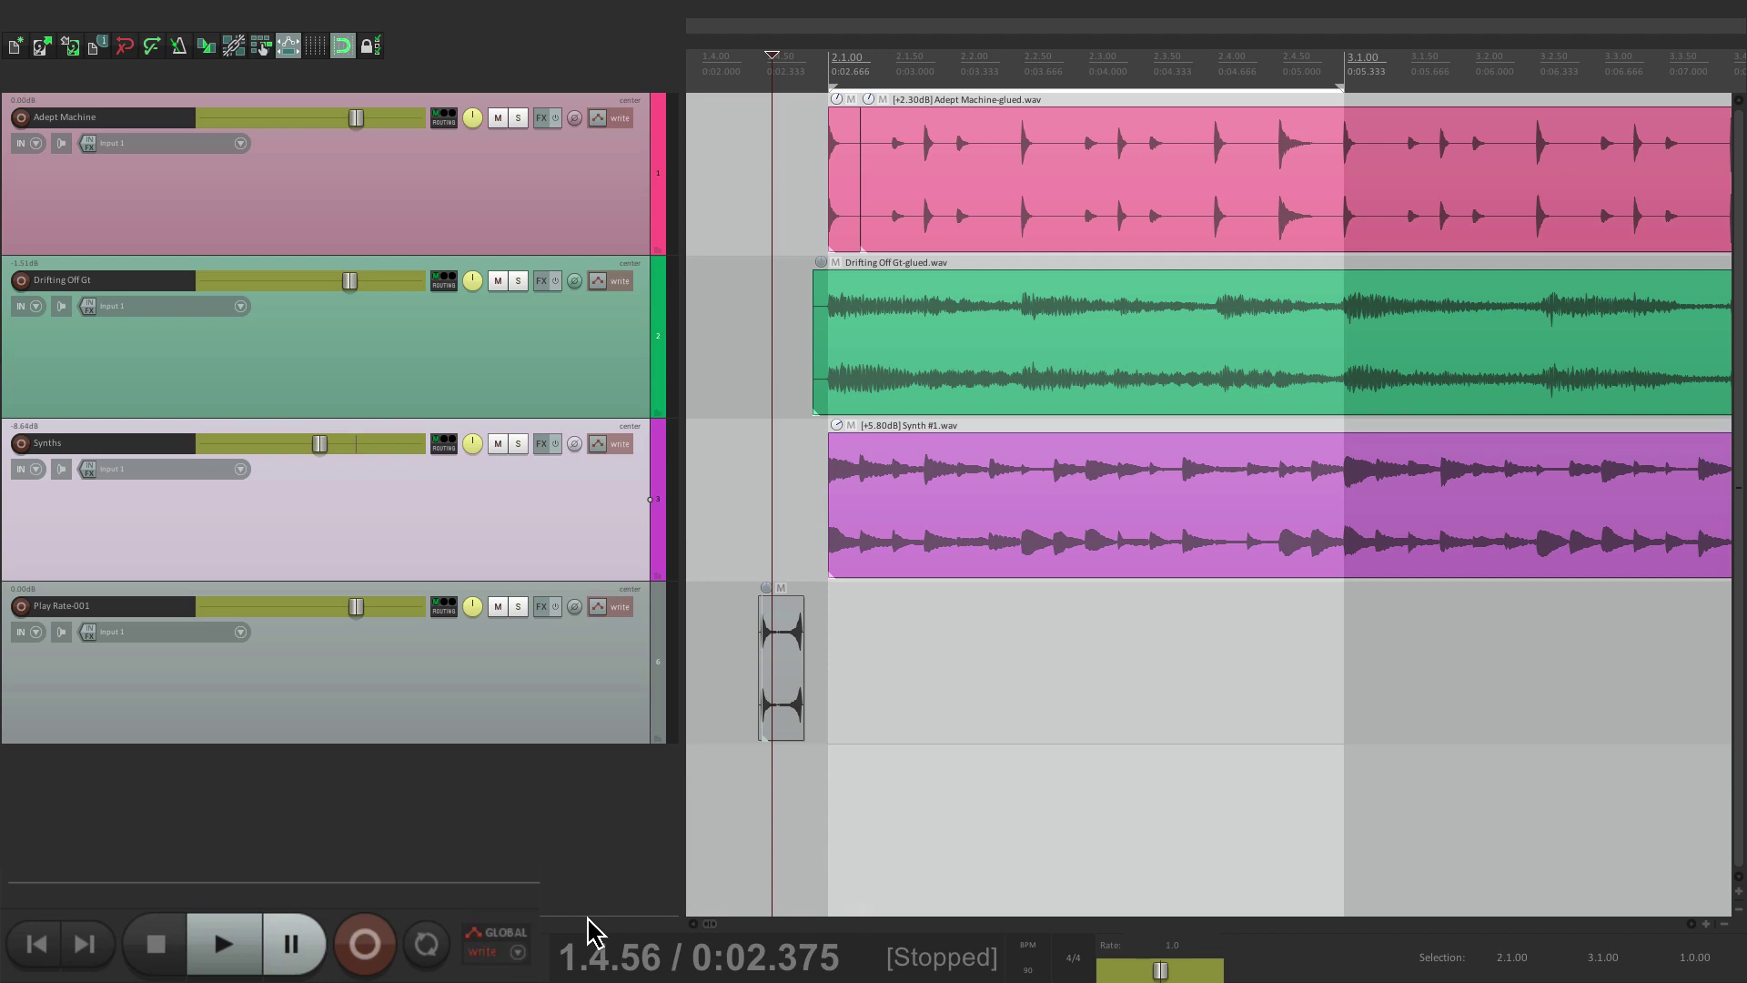
pyautogui.click(520, 953)
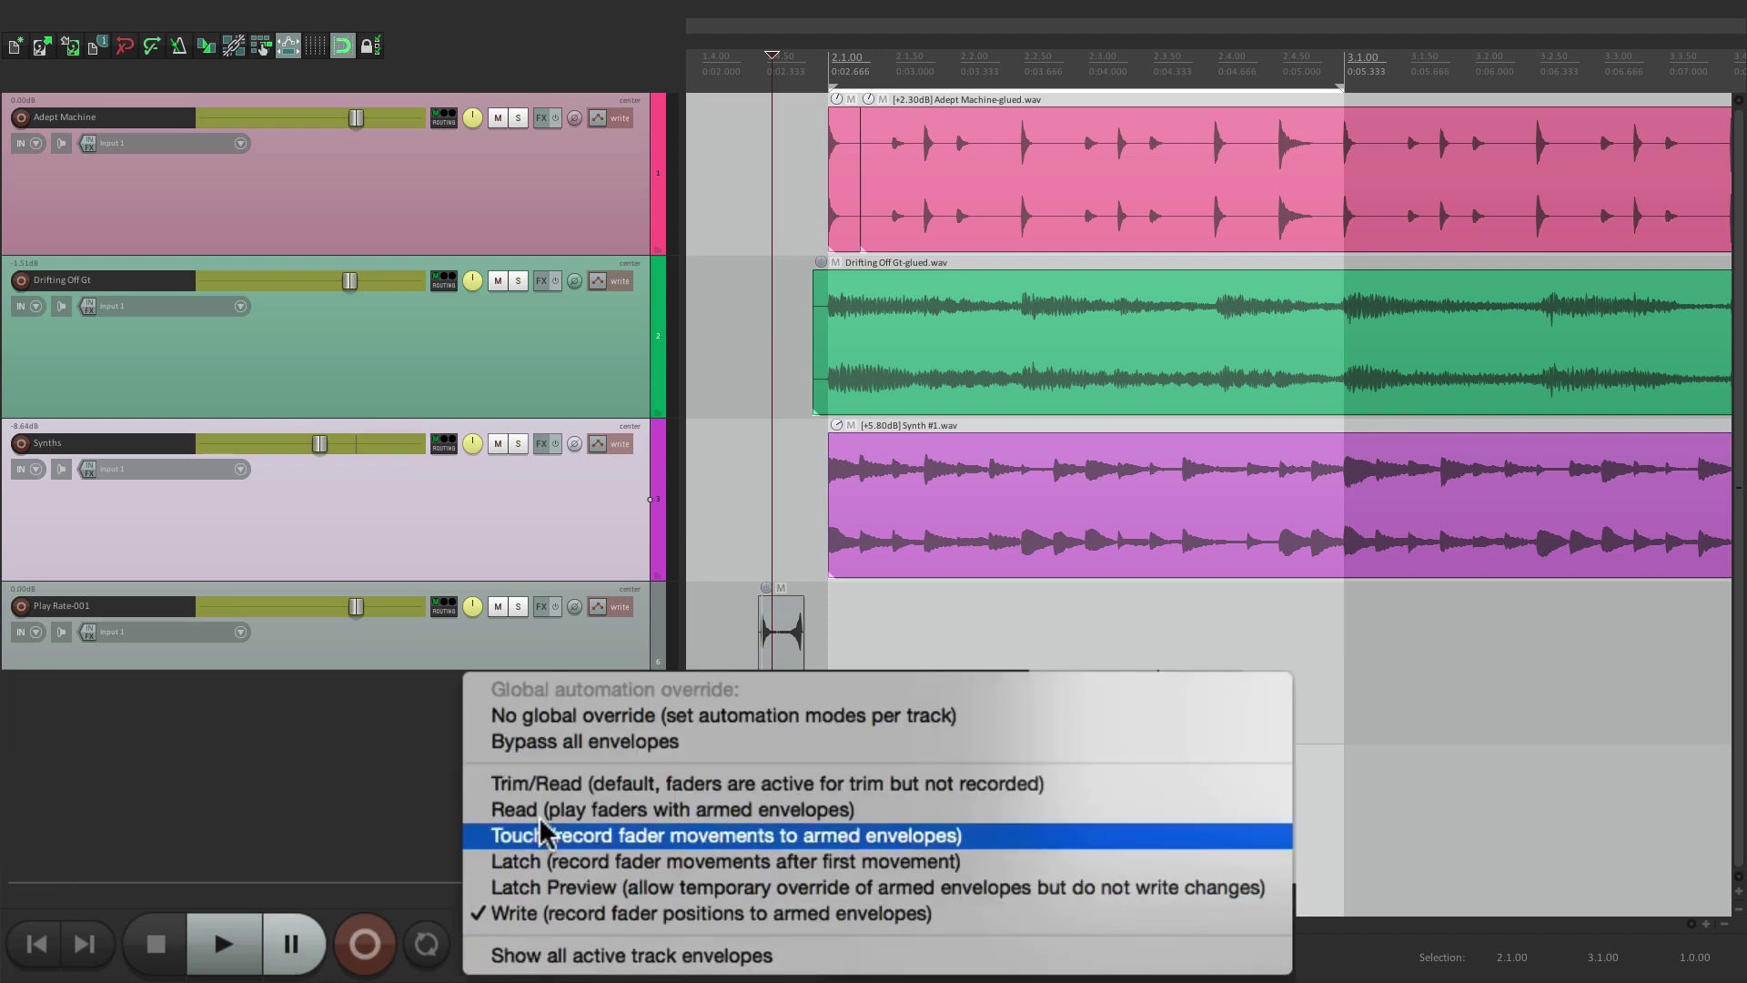
pyautogui.click(539, 718)
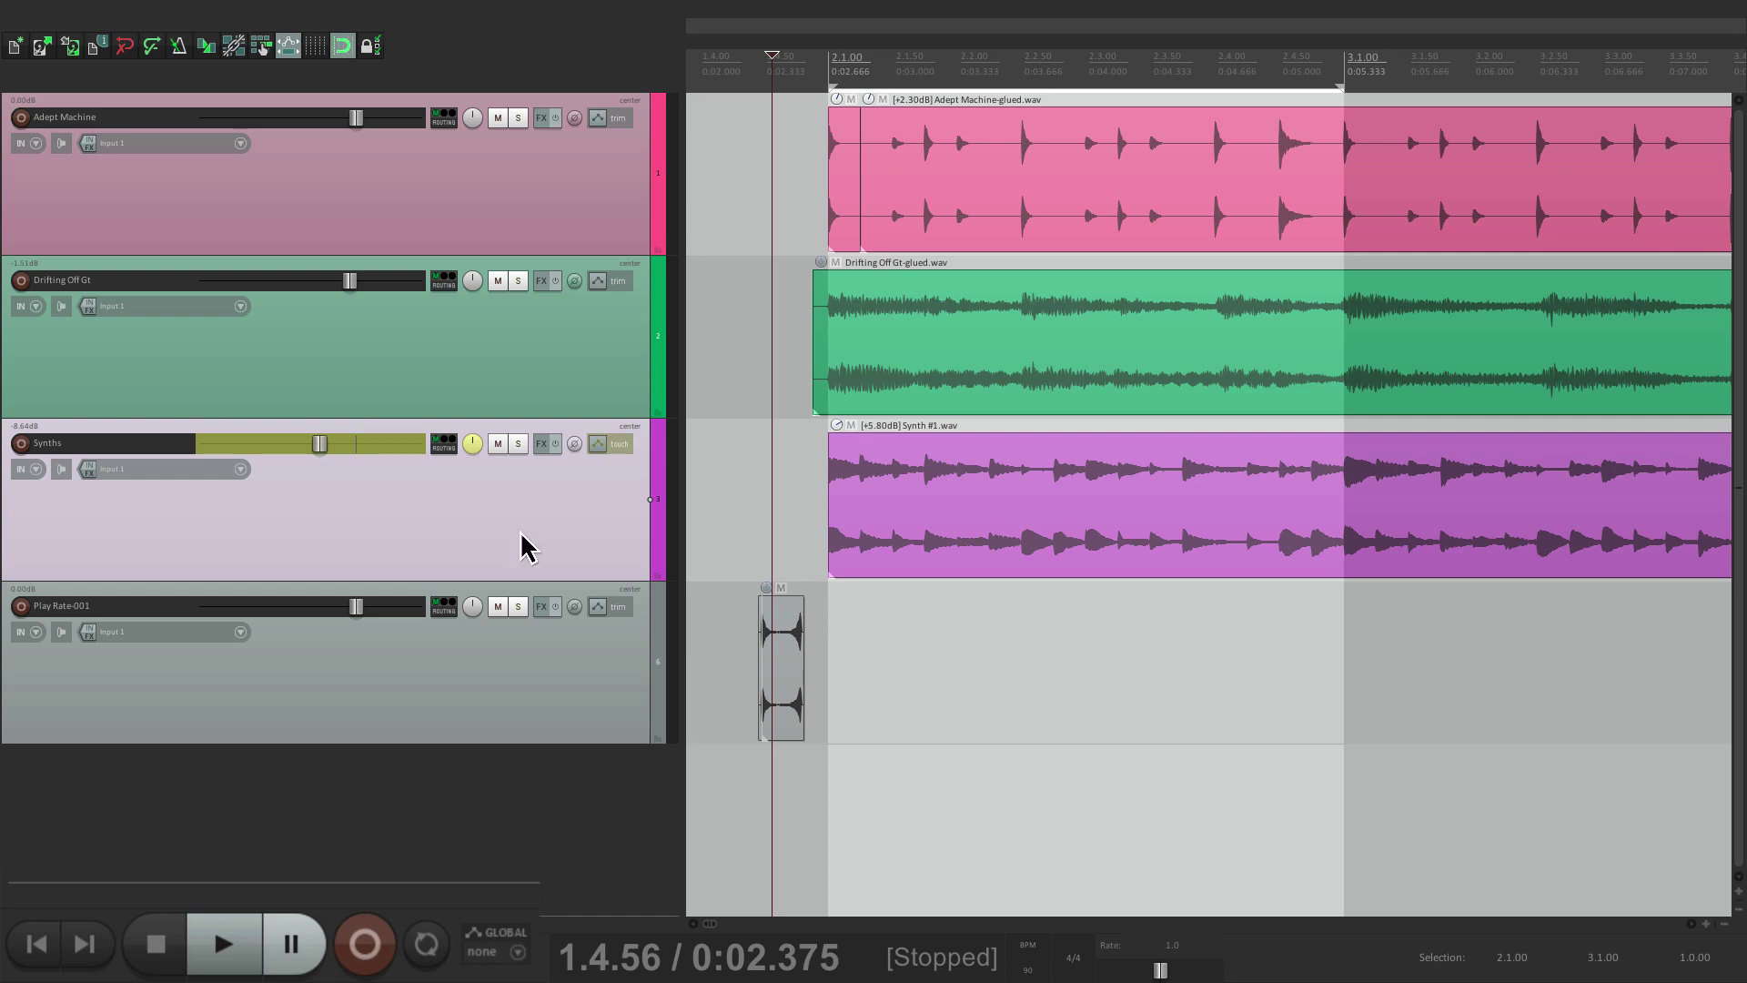
pyautogui.click(518, 954)
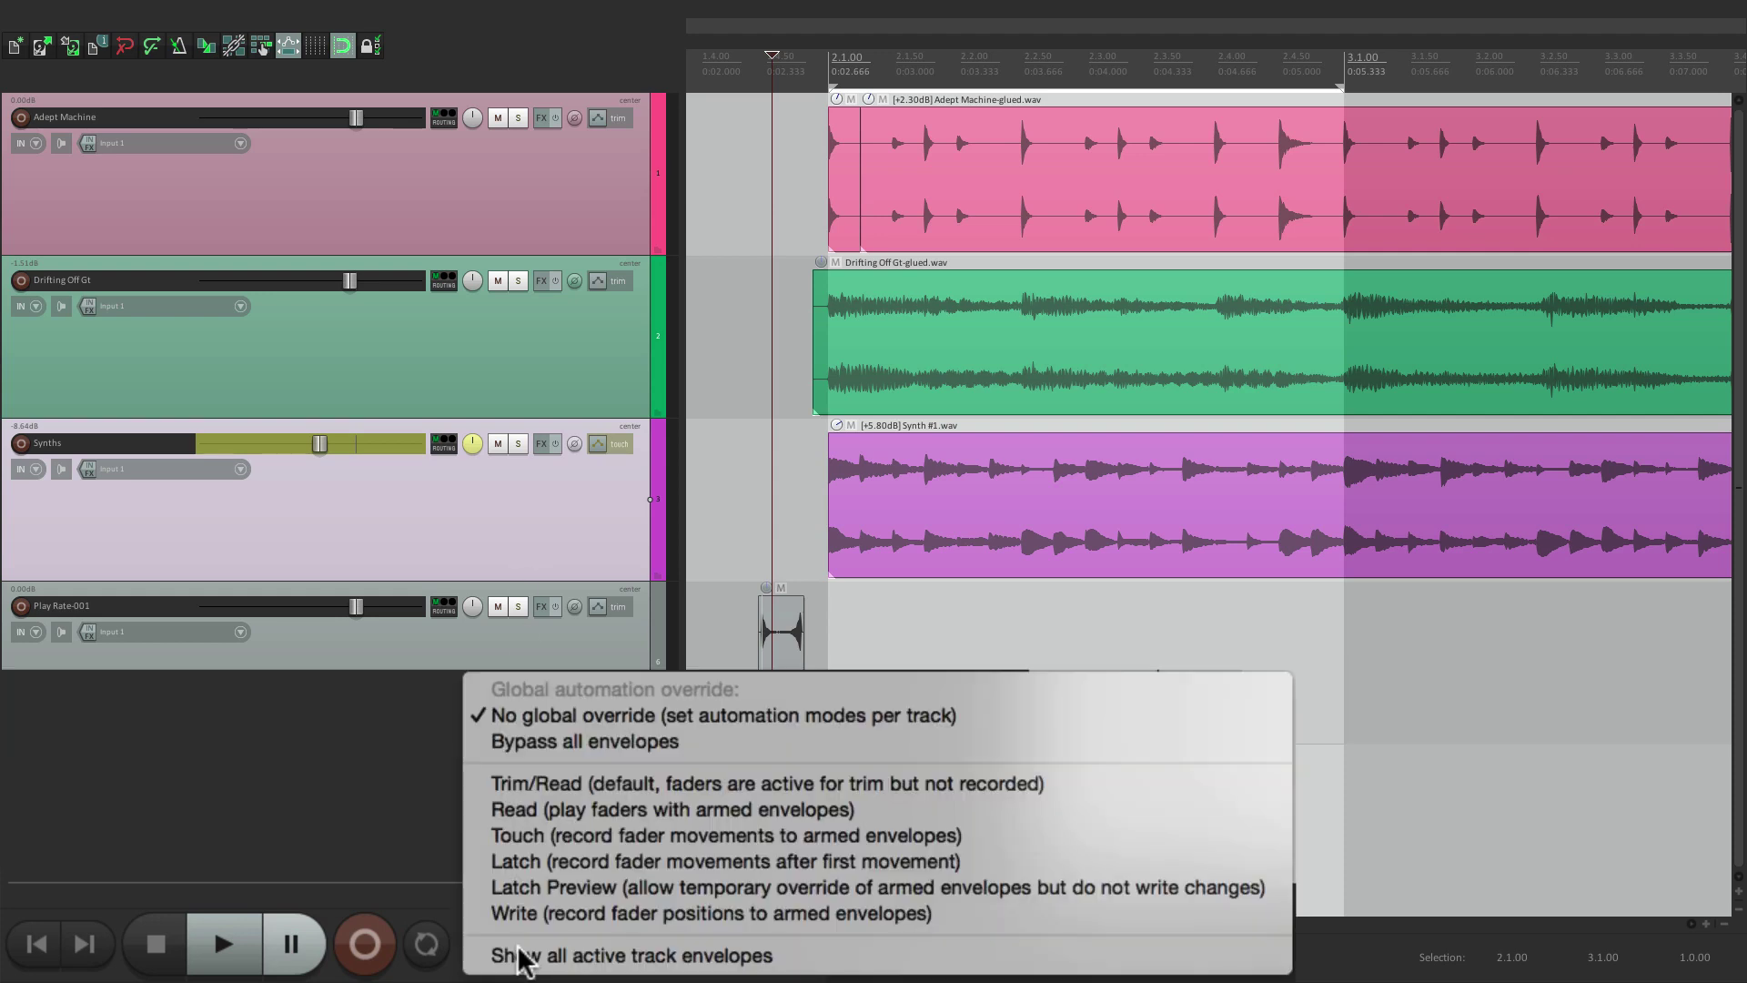
pyautogui.click(509, 839)
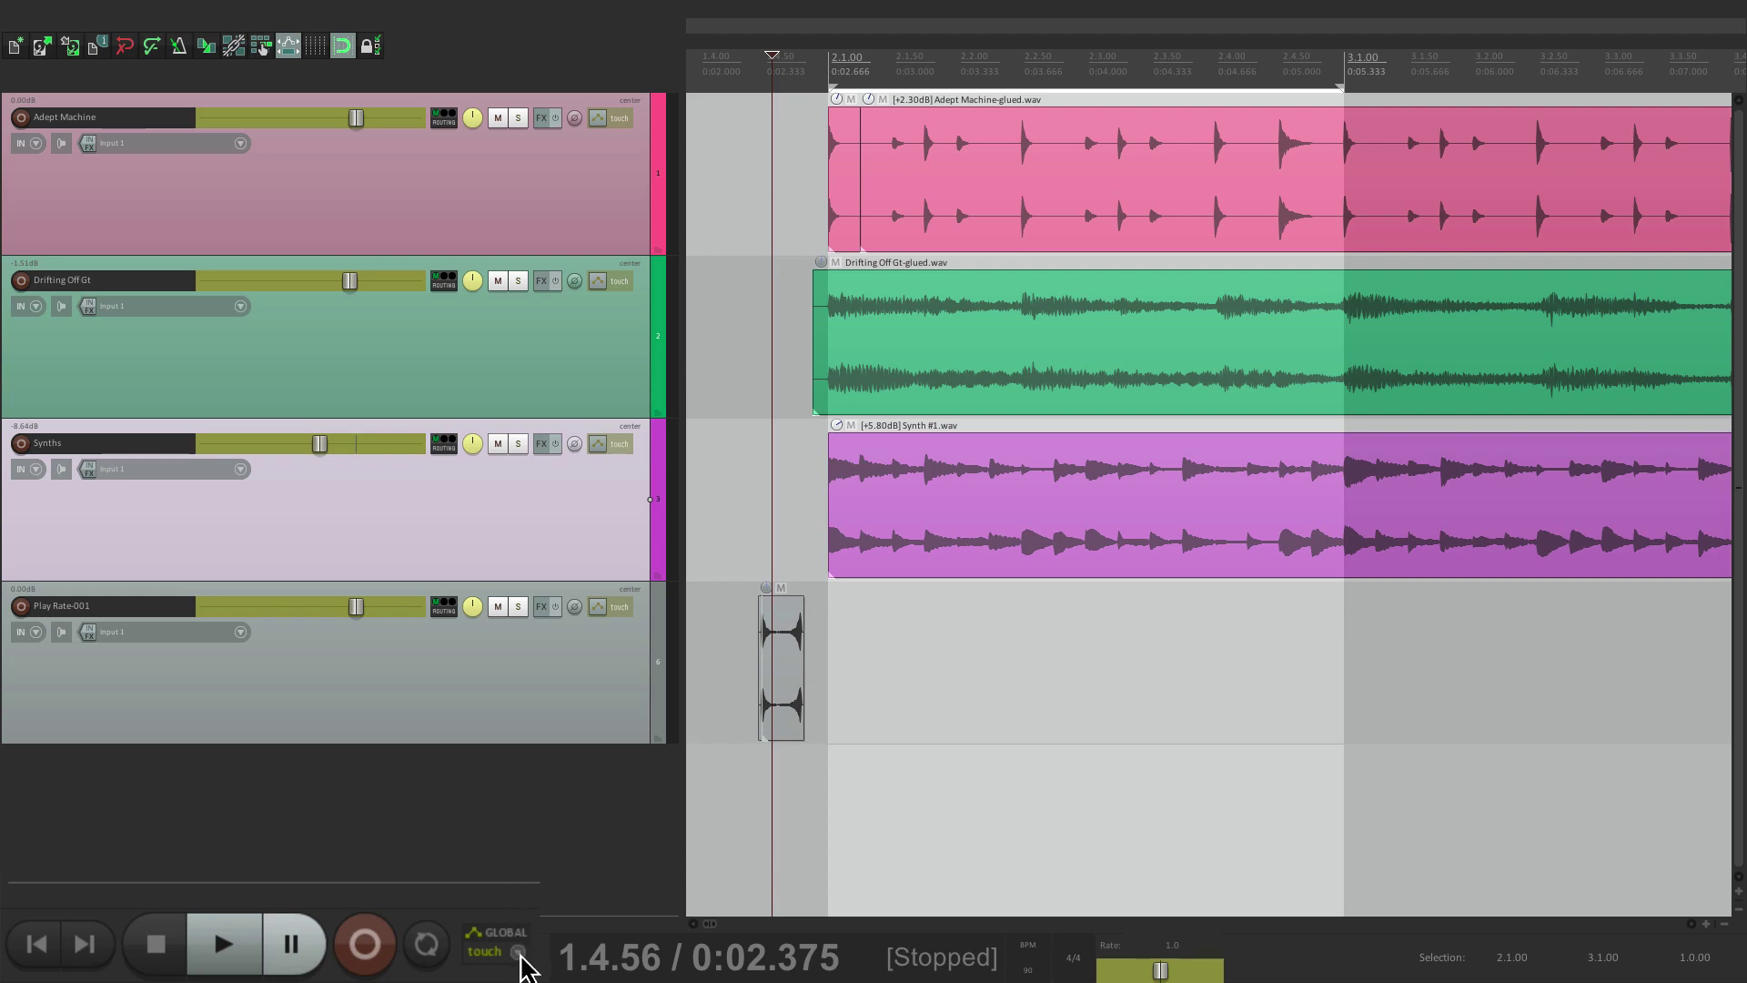
pyautogui.click(518, 951)
pyautogui.click(530, 717)
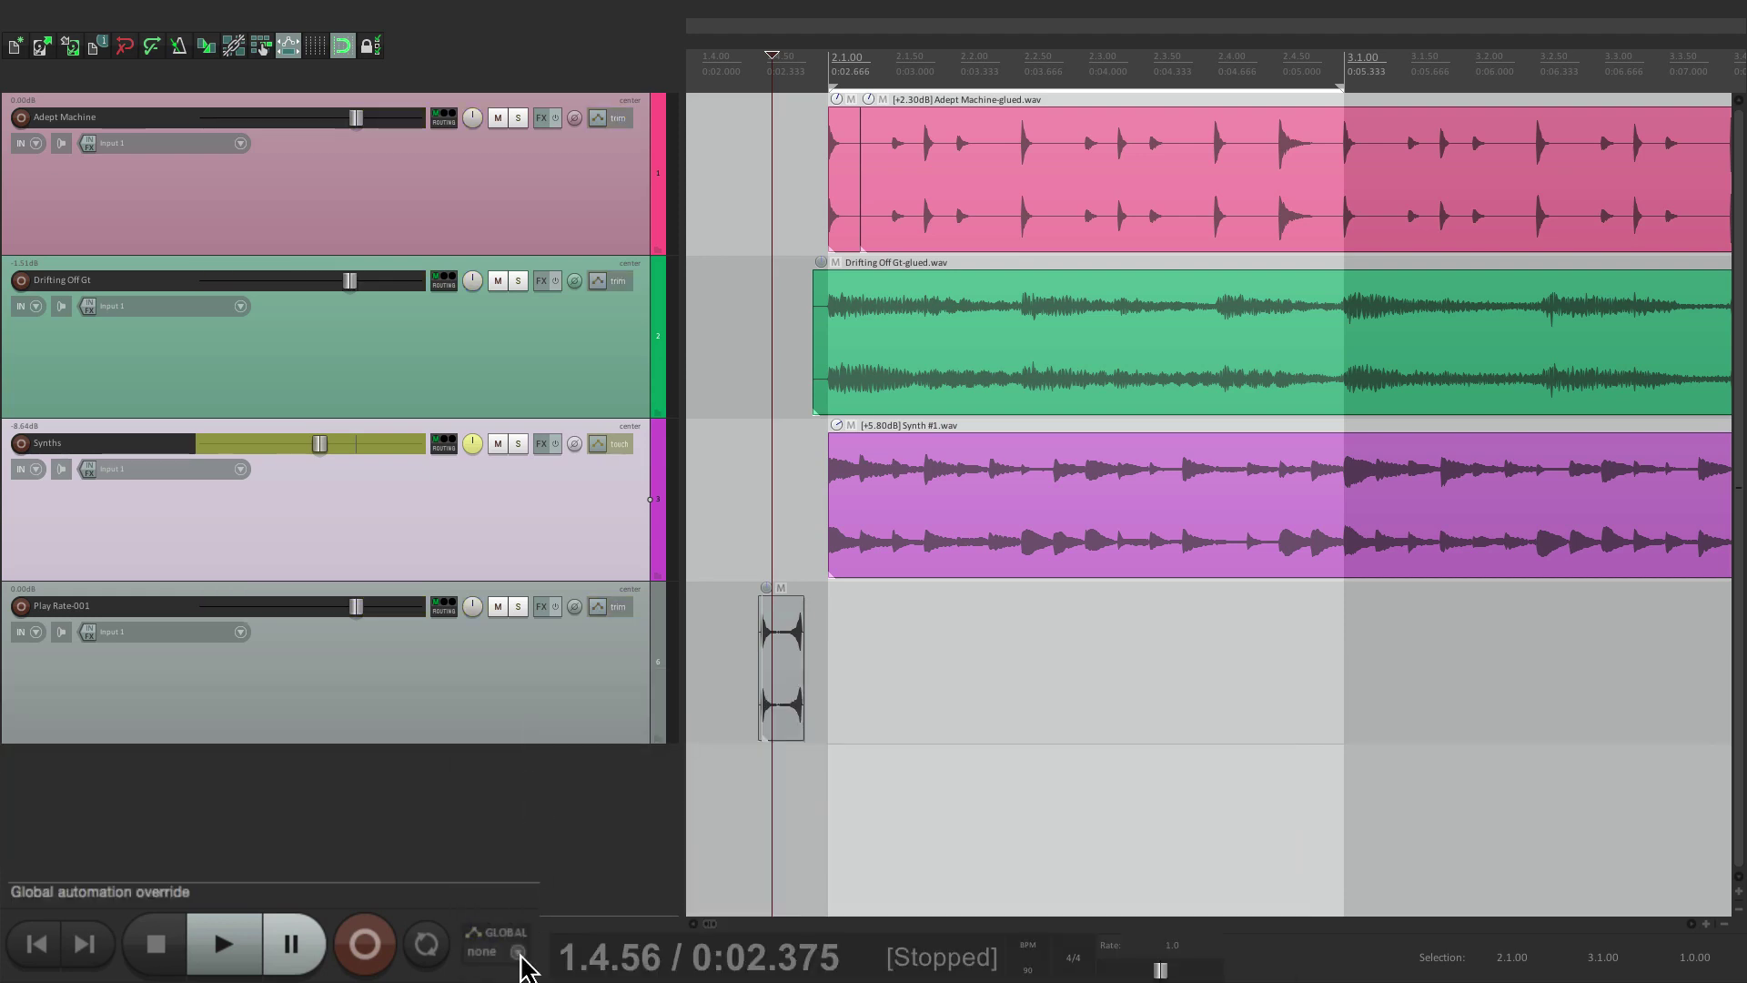
# Apply Bypass all envelopes as the GLOBAL override, then restore No global override.
pyautogui.click(515, 952)
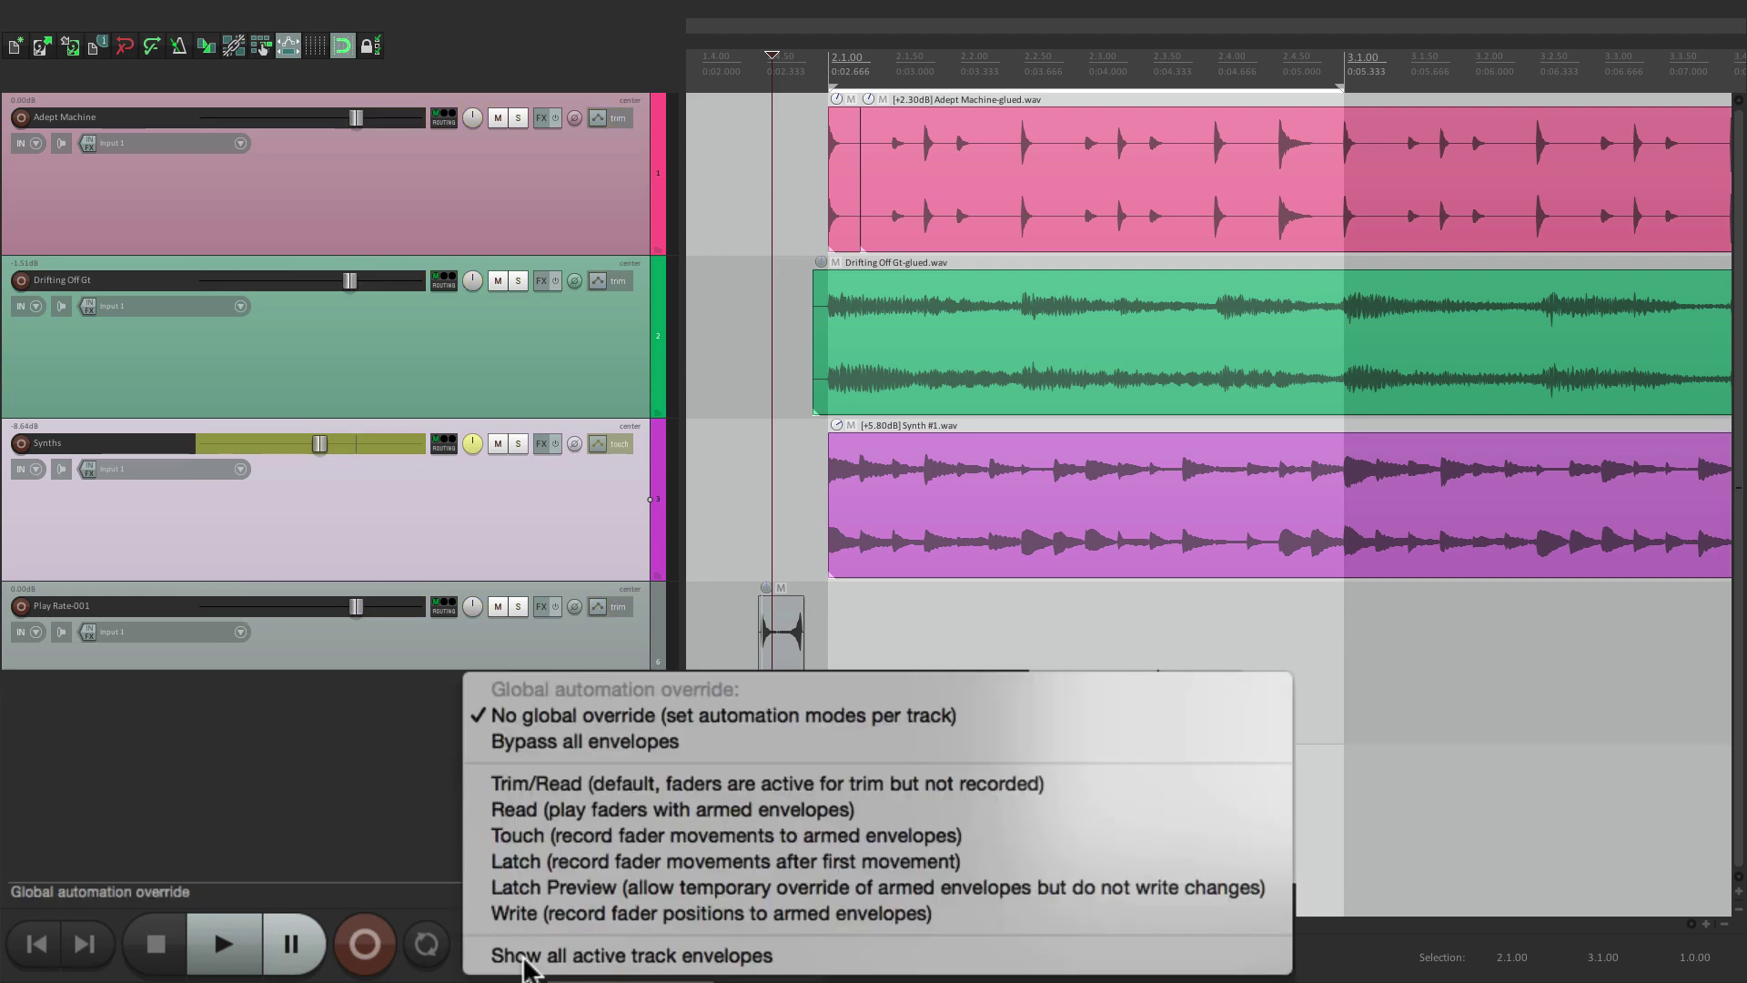
pyautogui.click(728, 751)
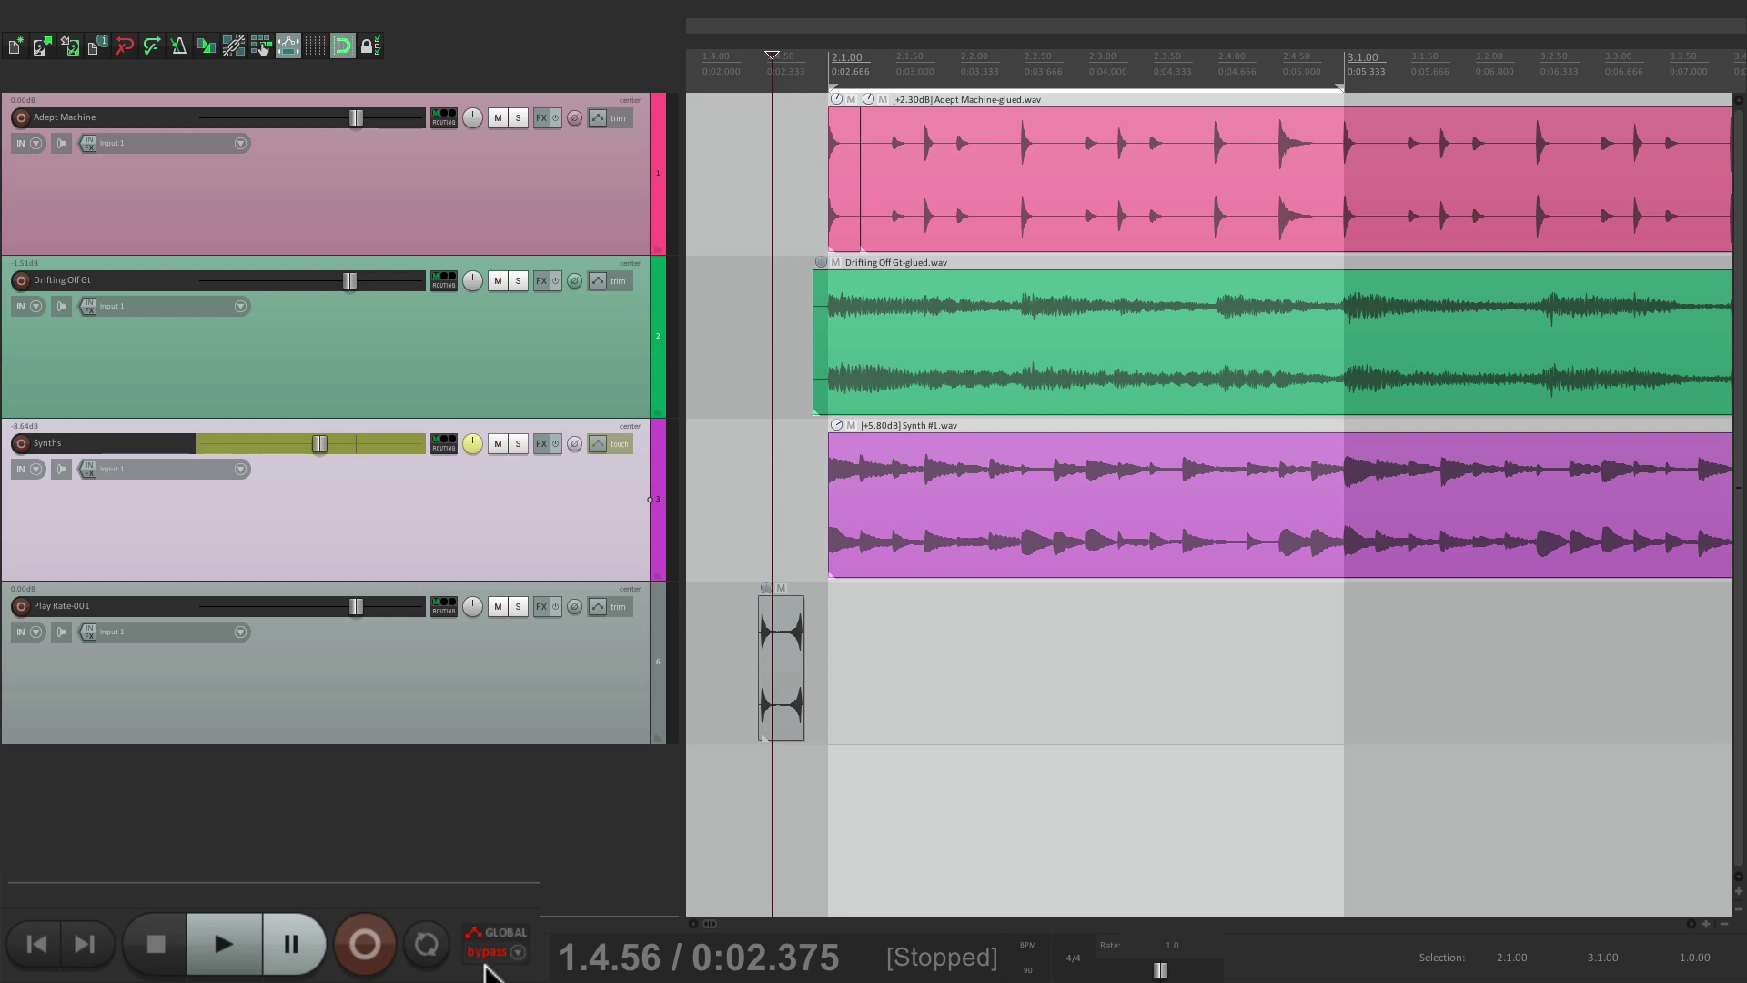
pyautogui.click(515, 955)
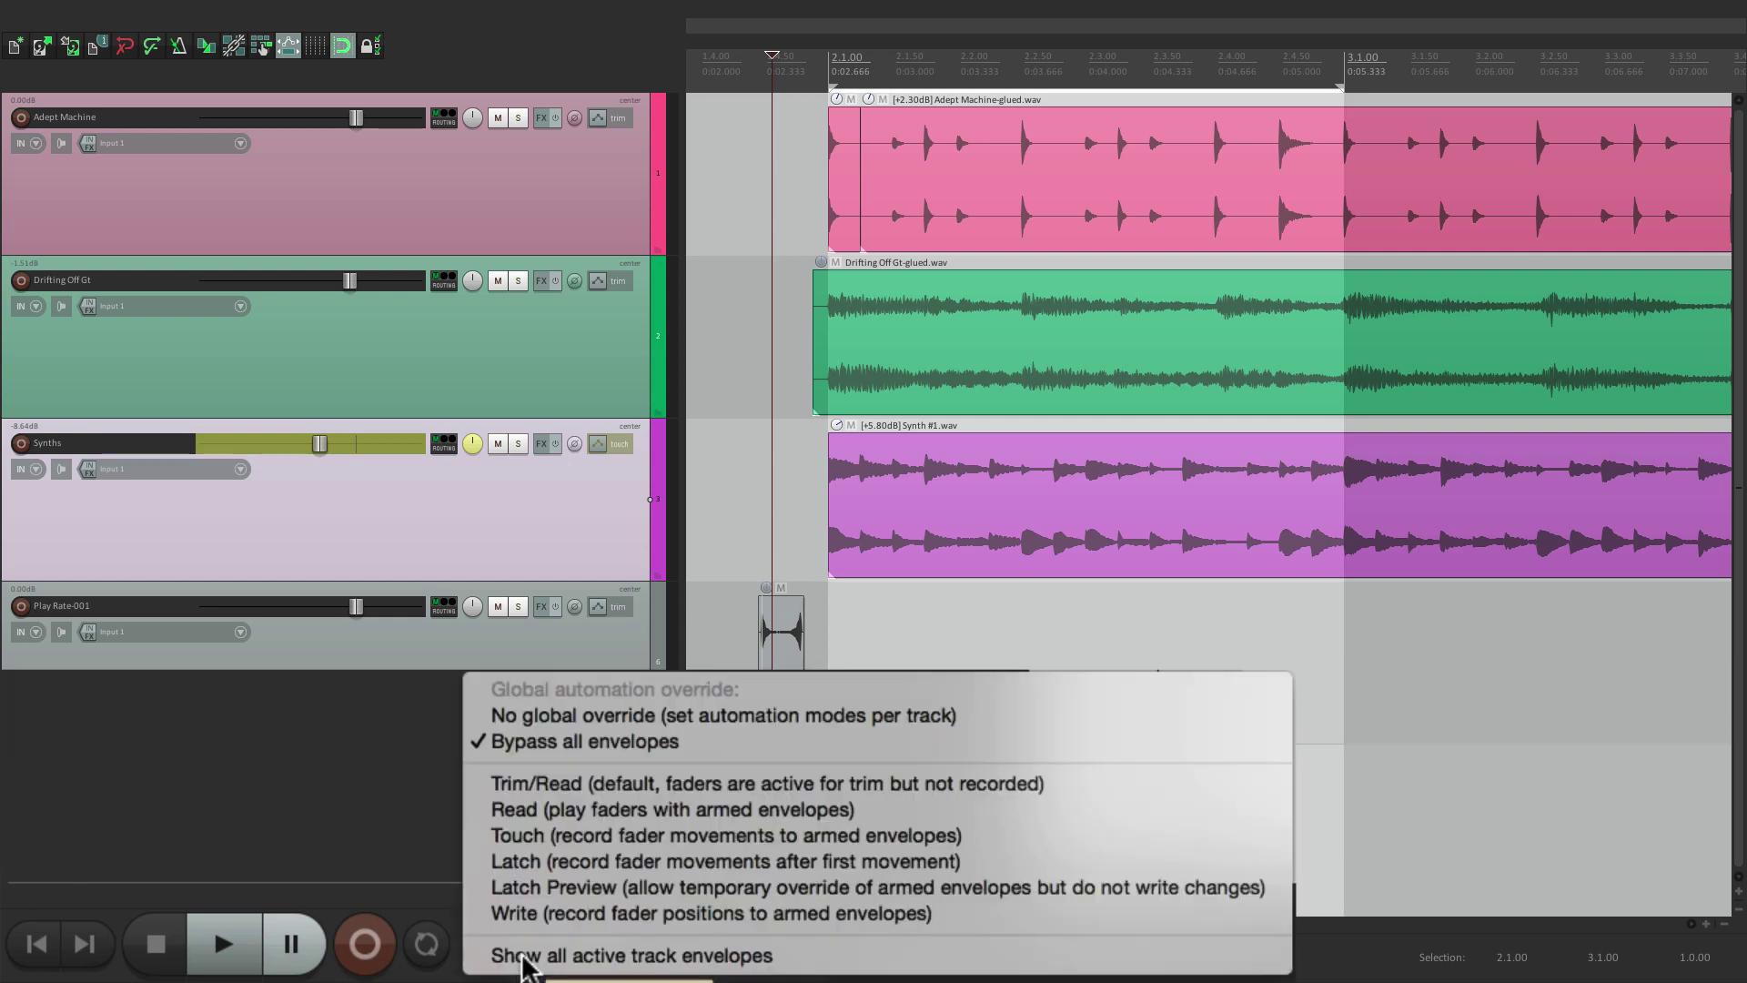
pyautogui.click(554, 711)
pyautogui.click(521, 951)
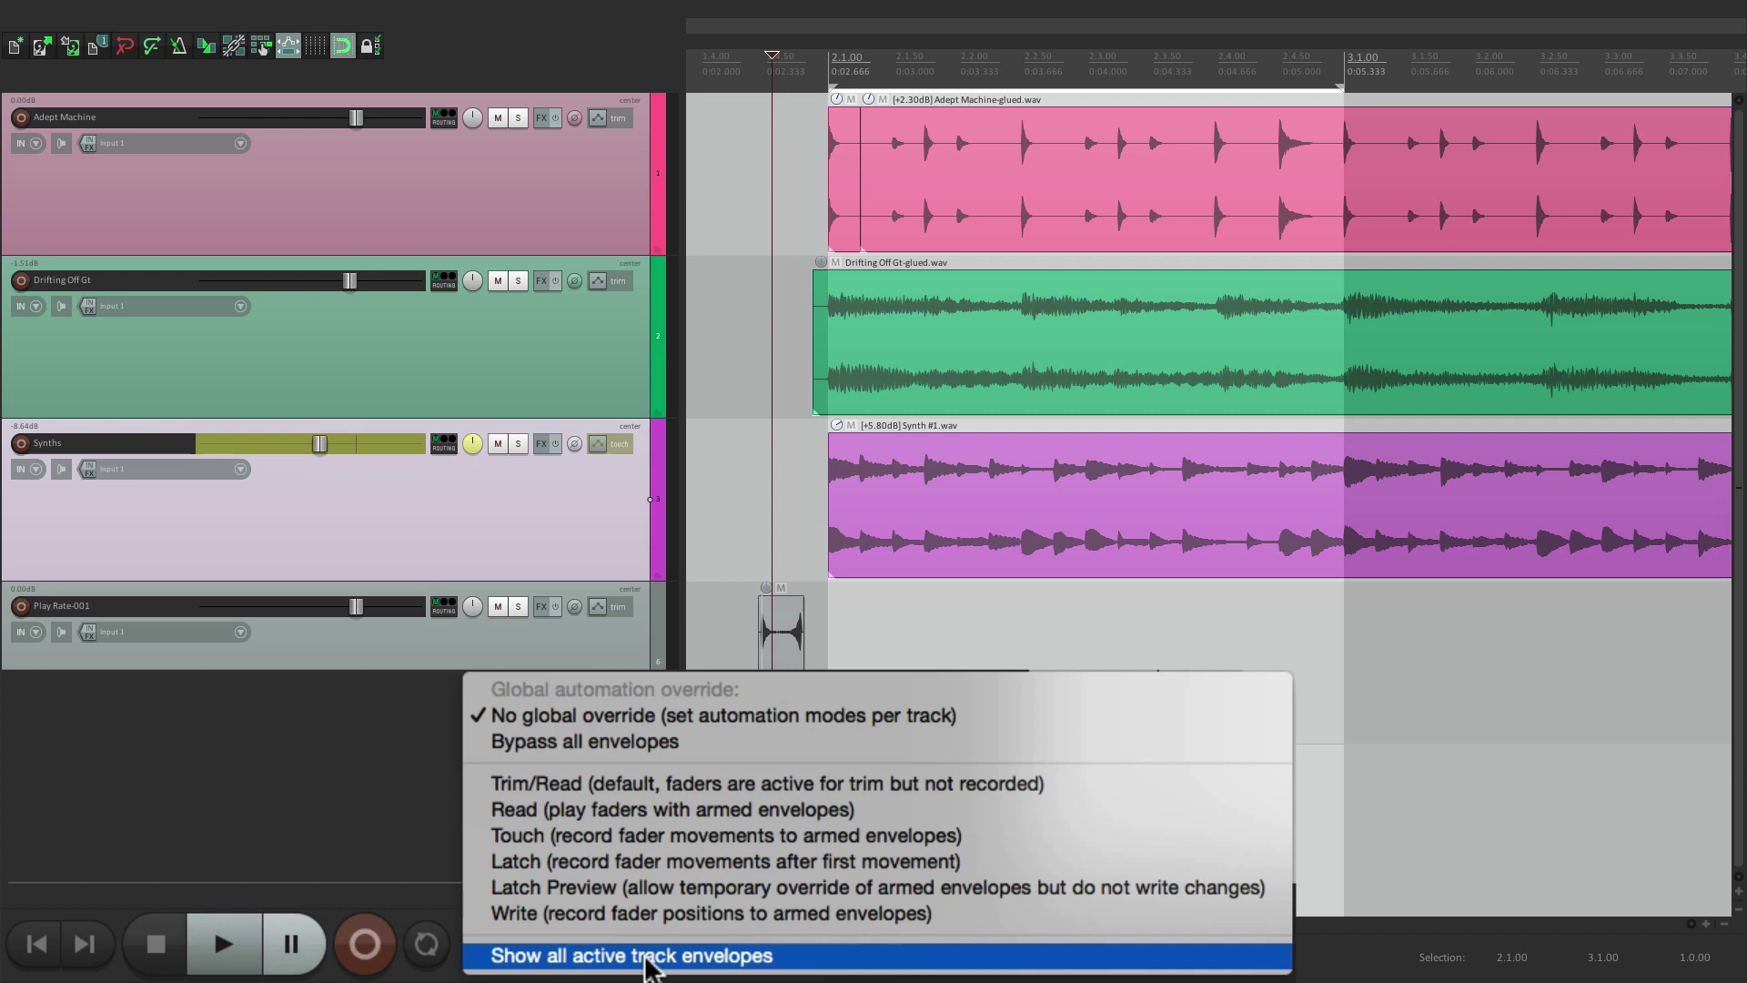
# Clear the 2.1.00–3.1.00 time selection and return the play position to the project start.
pyautogui.click(309, 764)
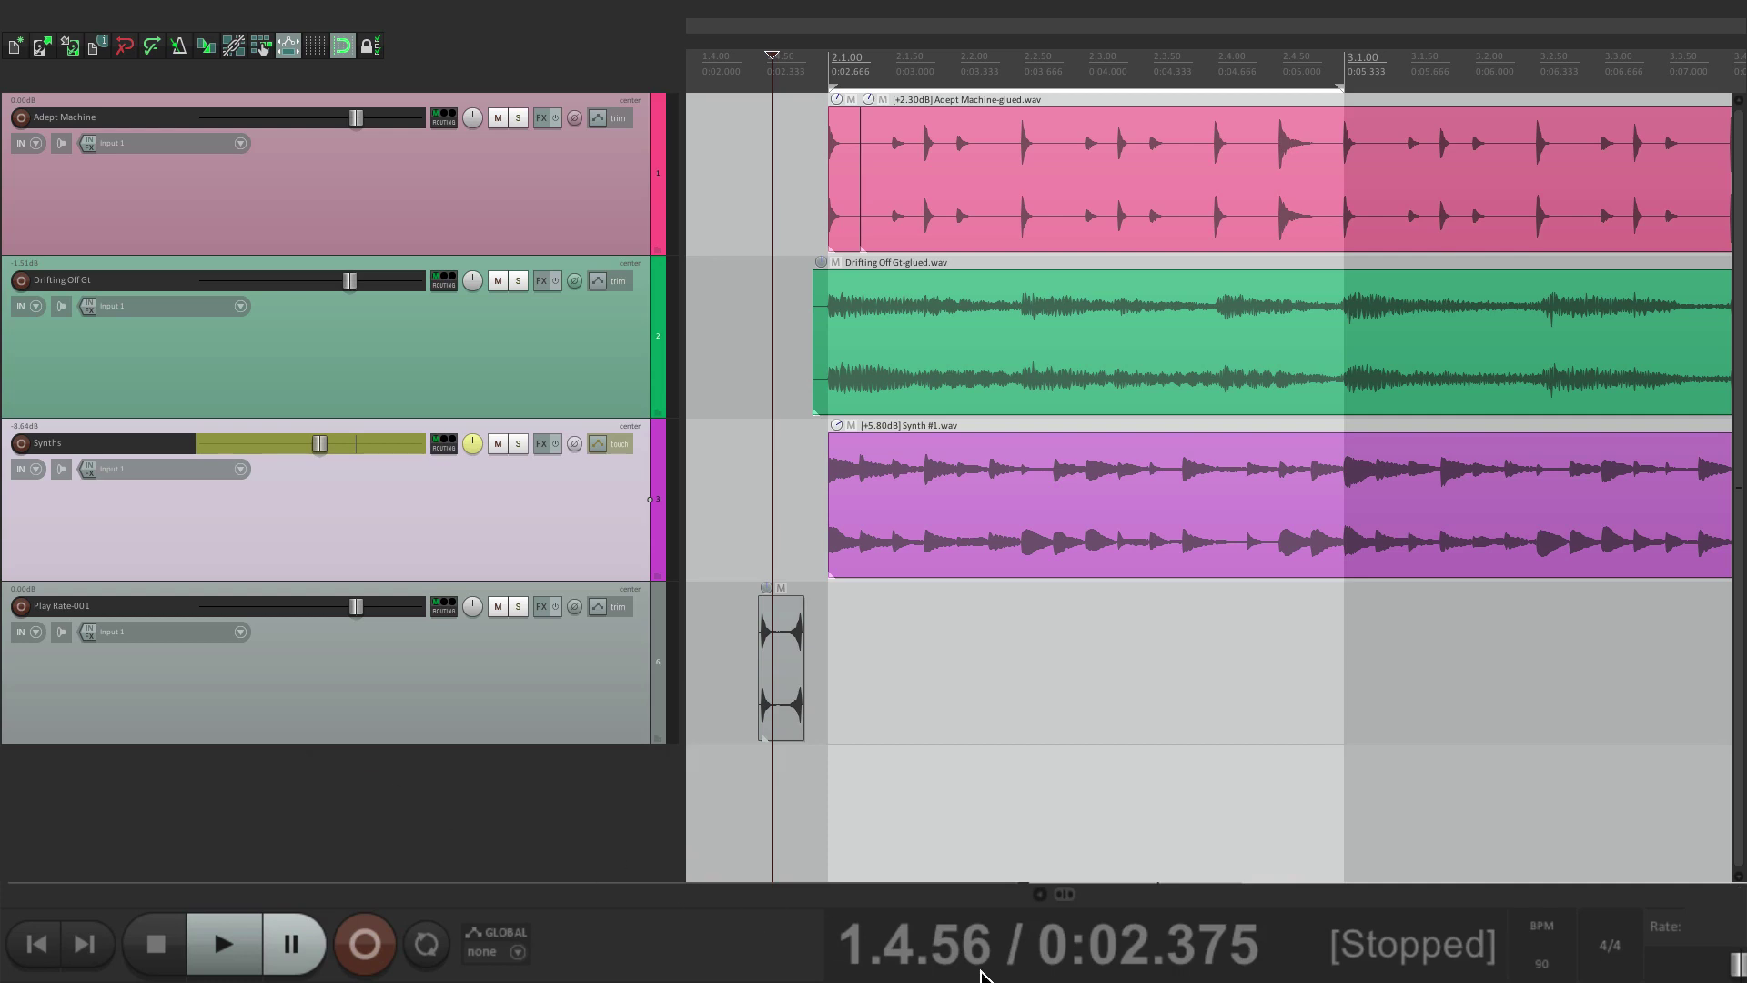
pyautogui.press('Escape')
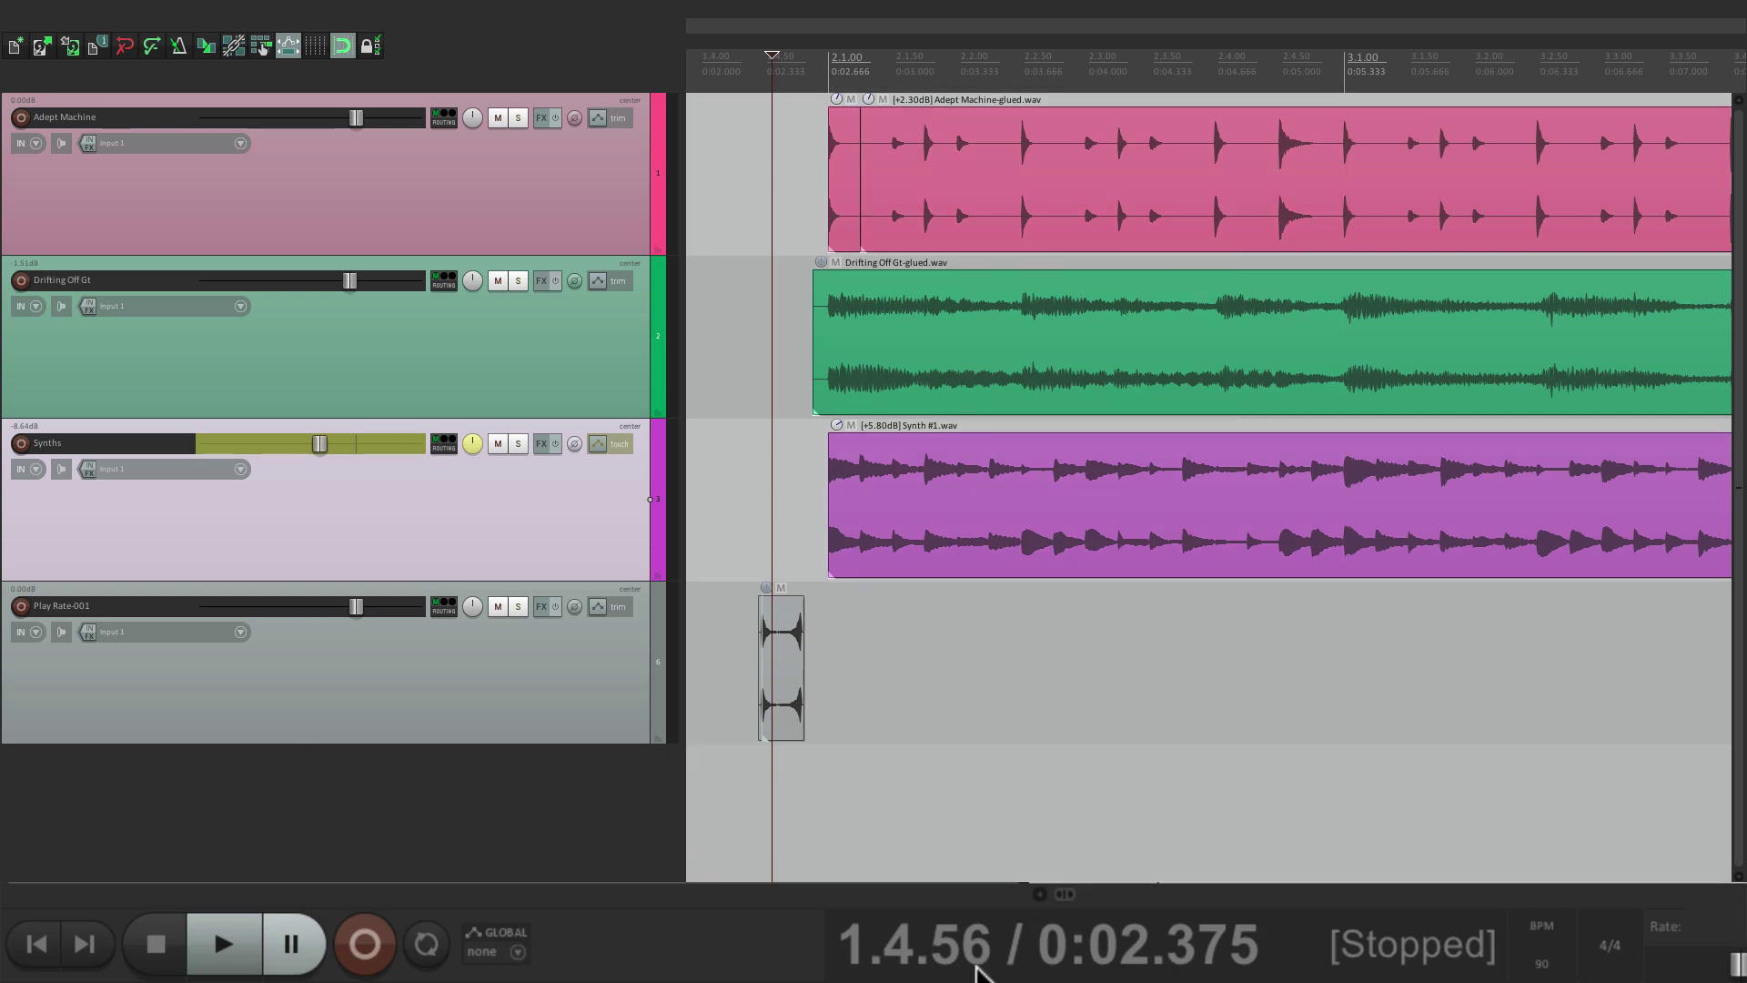
pyautogui.click(33, 954)
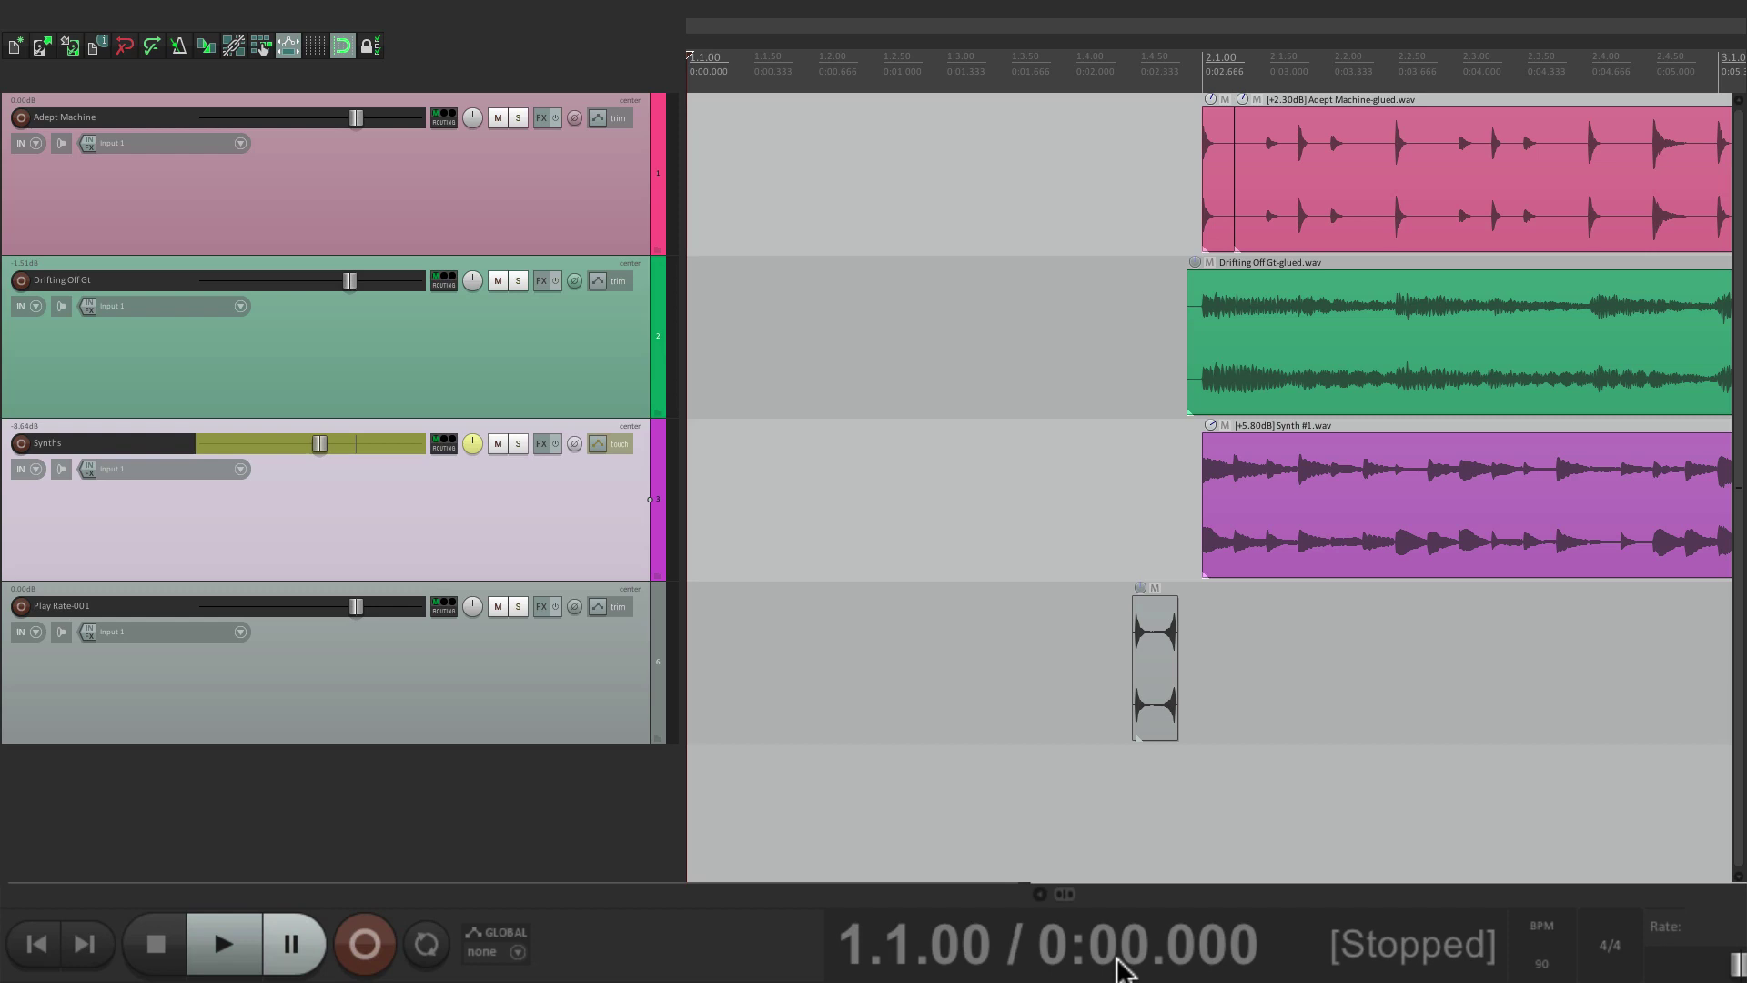
# Jump the edit cursor to 2.1.00, then to 3.1.00.
pyautogui.click(861, 954)
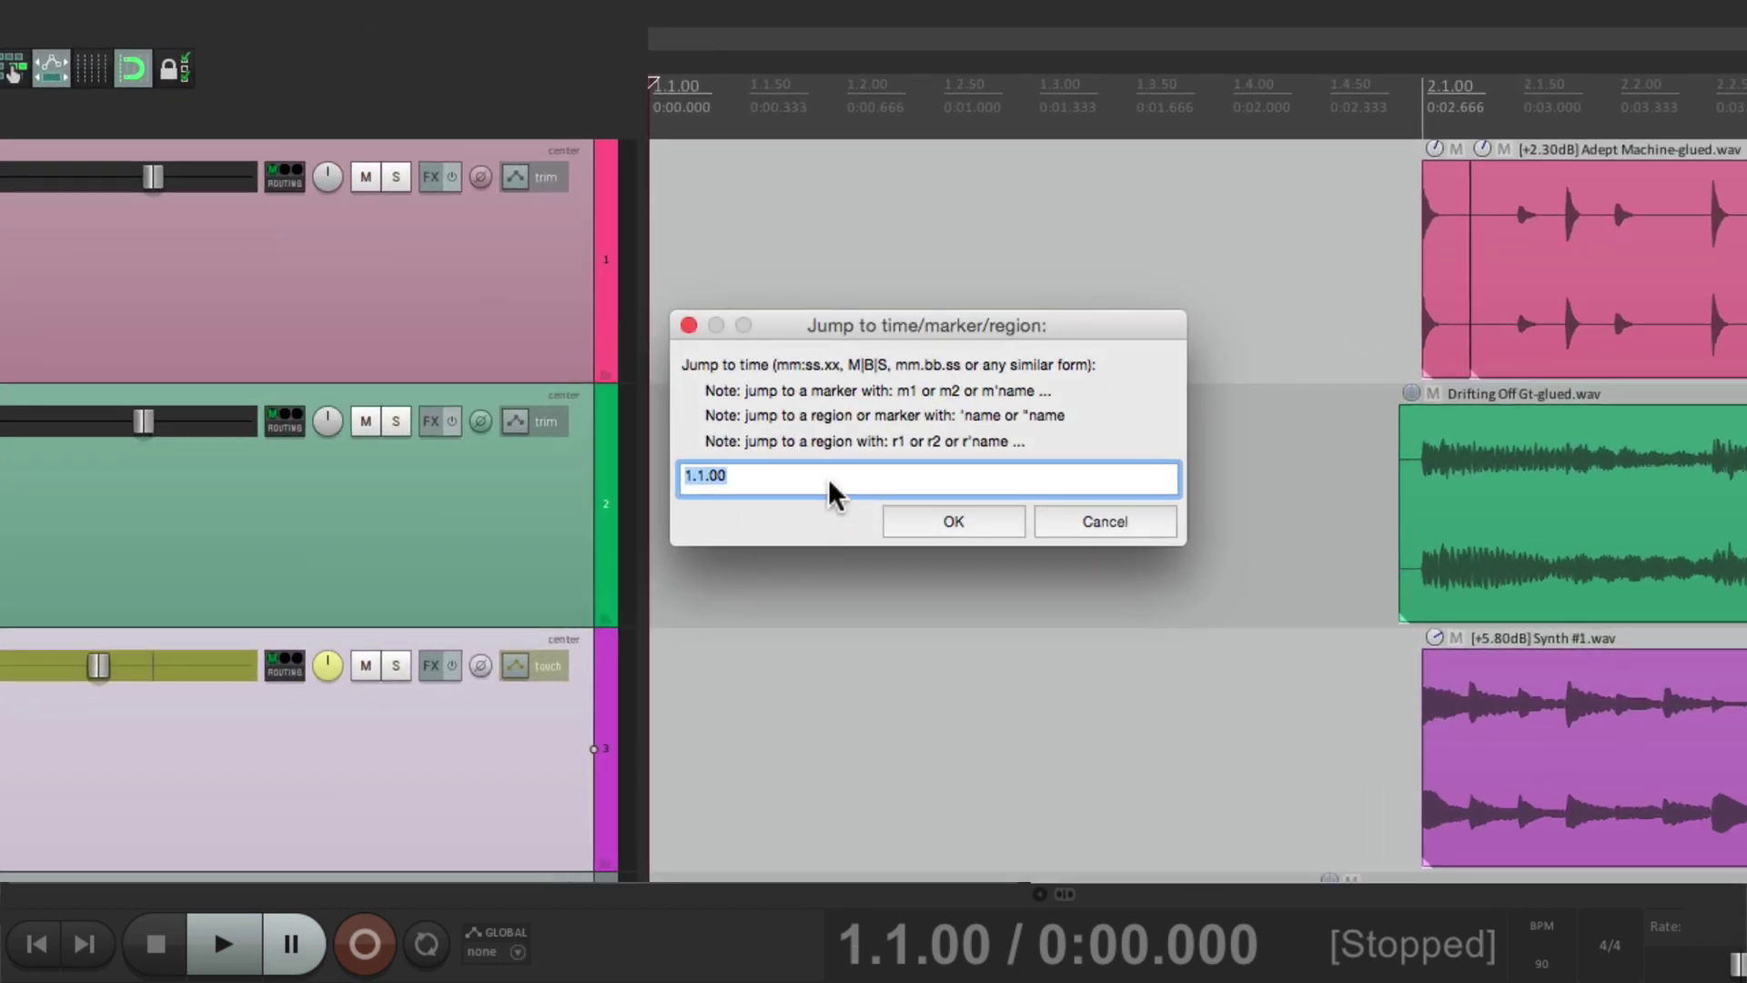
pyautogui.write('2.1.00')
pyautogui.press('Return')
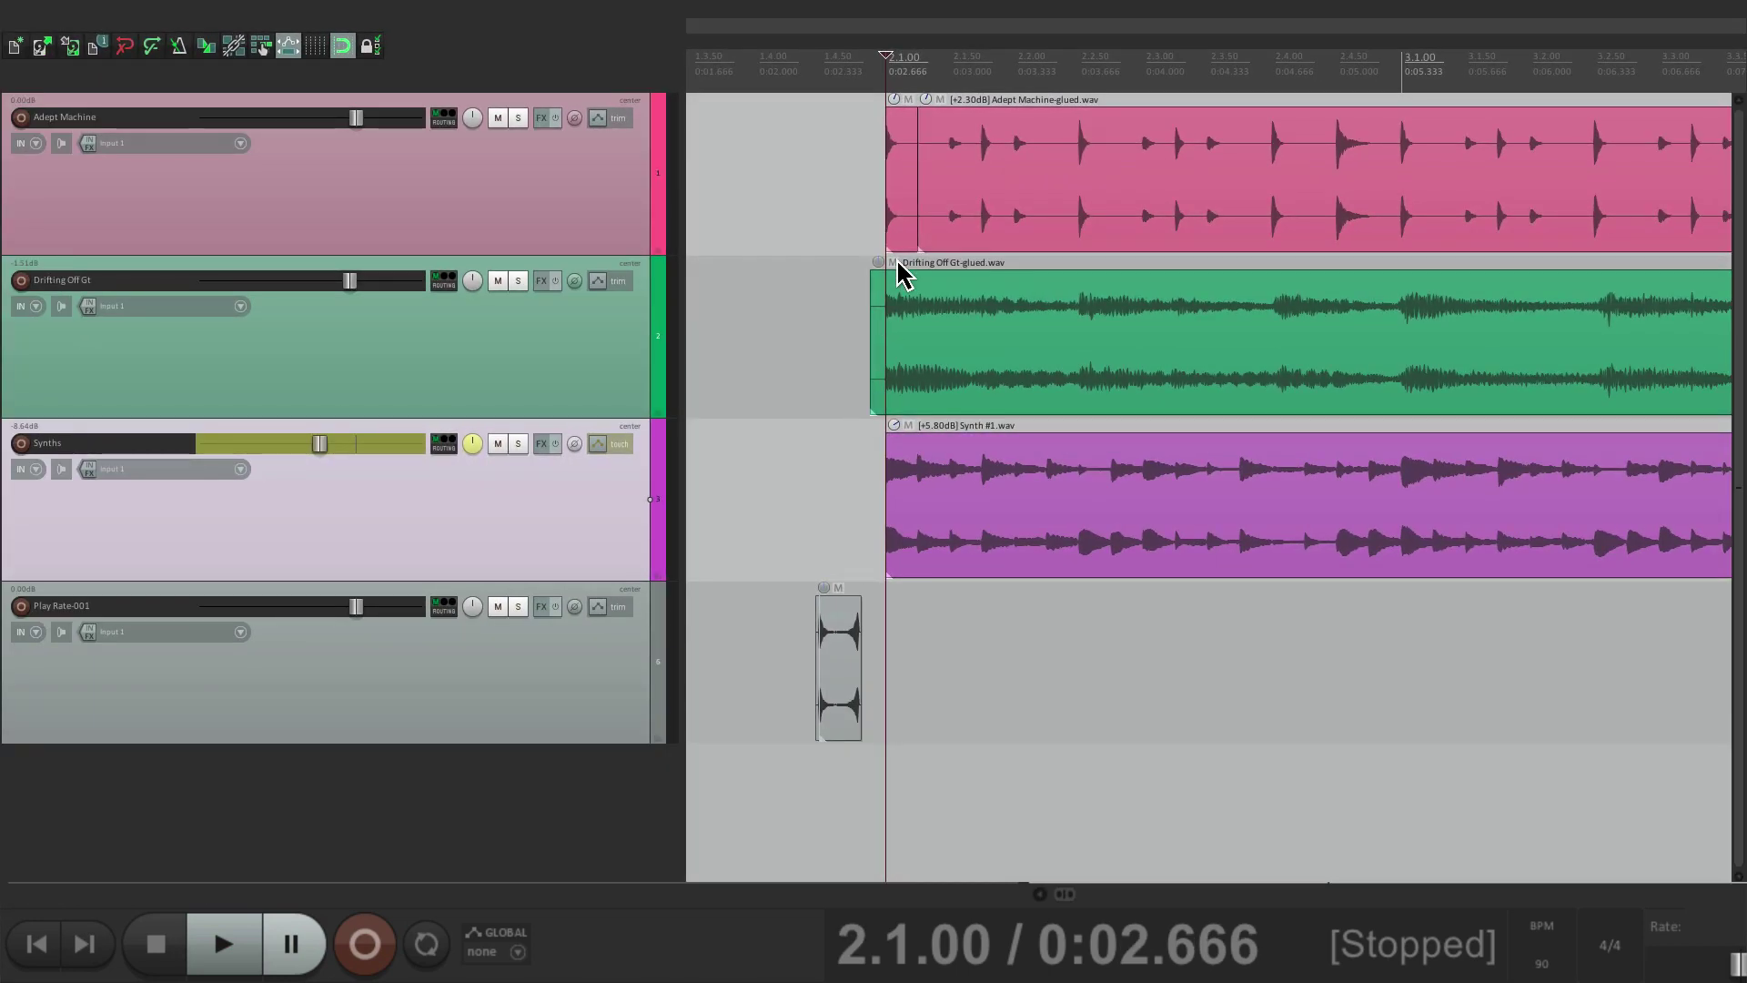
pyautogui.press('super+j')
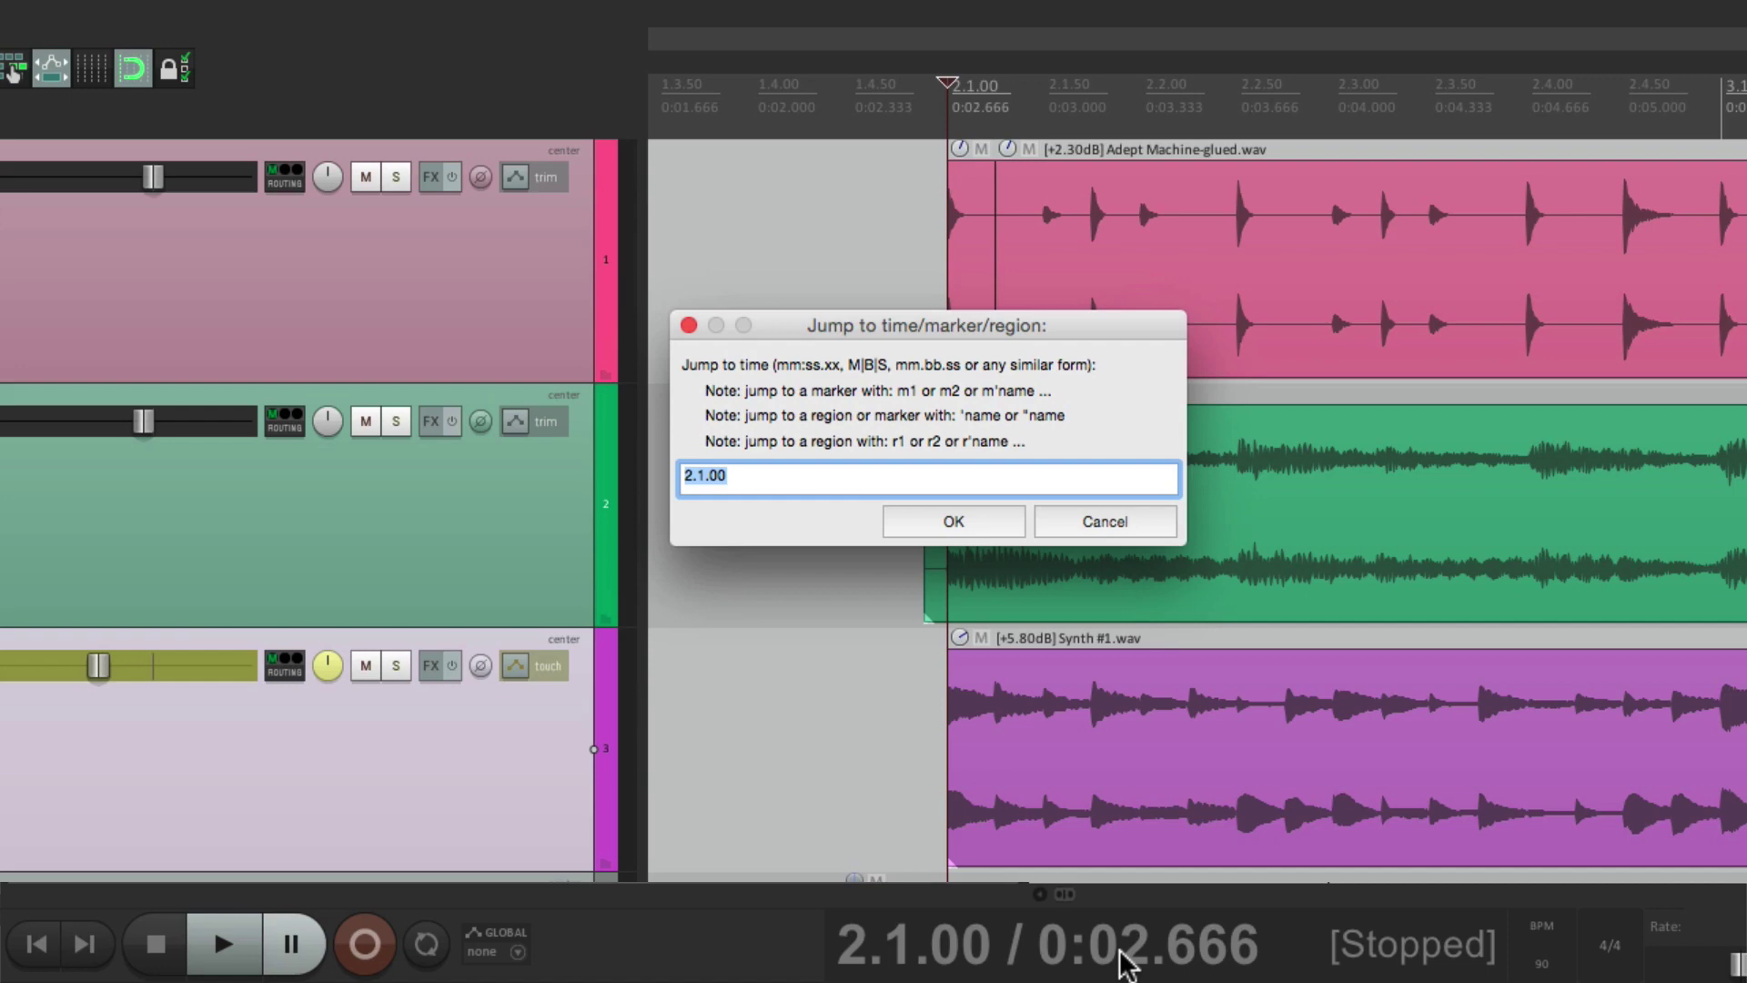
pyautogui.press('BackSpace')
pyautogui.write('3.1.00')
pyautogui.press('Return')
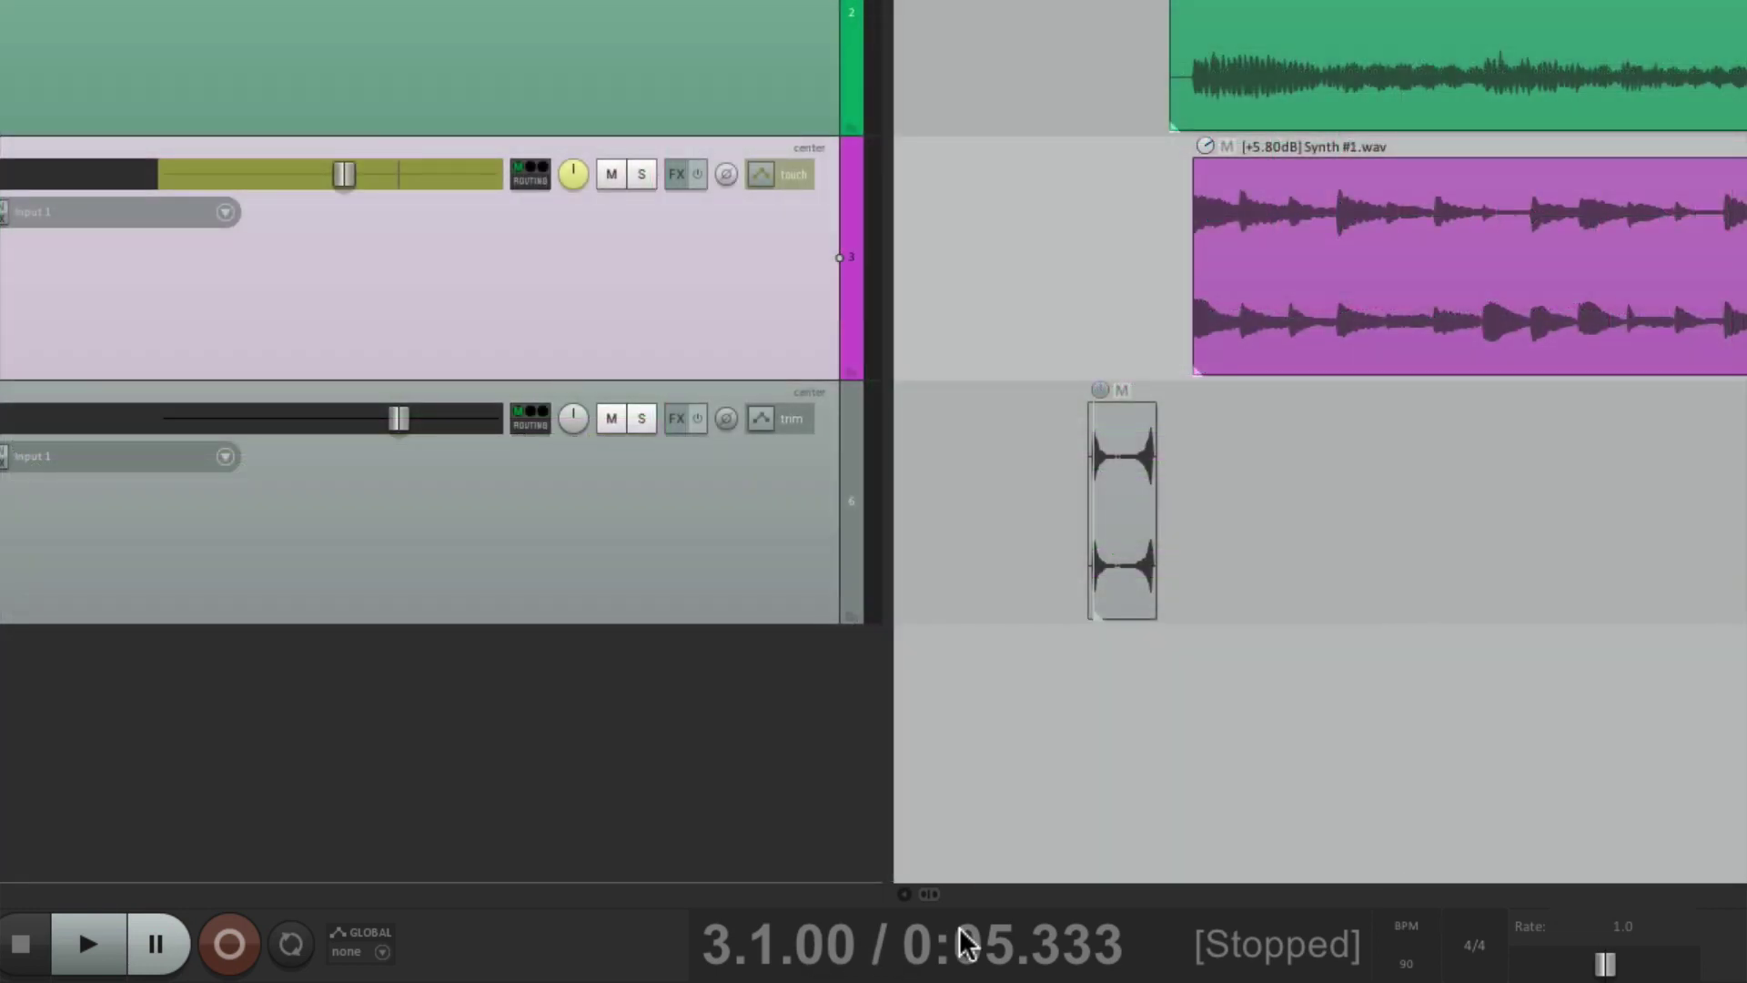
pyautogui.rightClick(889, 949)
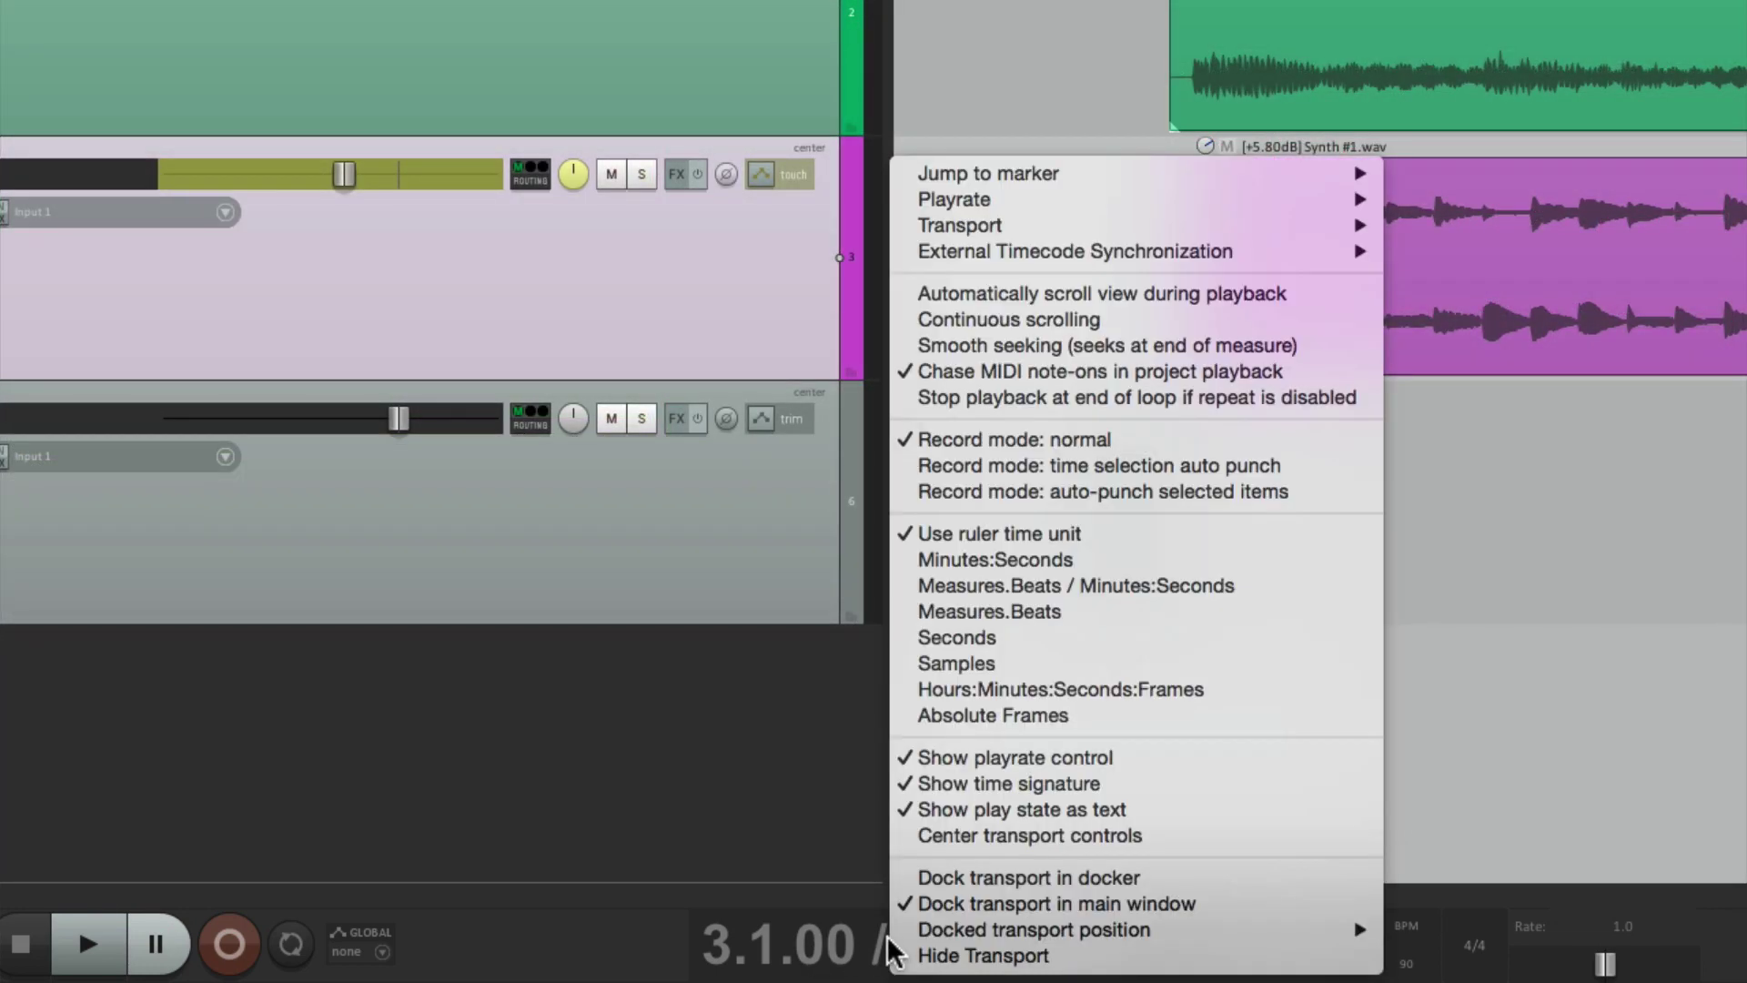
pyautogui.click(1199, 561)
pyautogui.rightClick(946, 963)
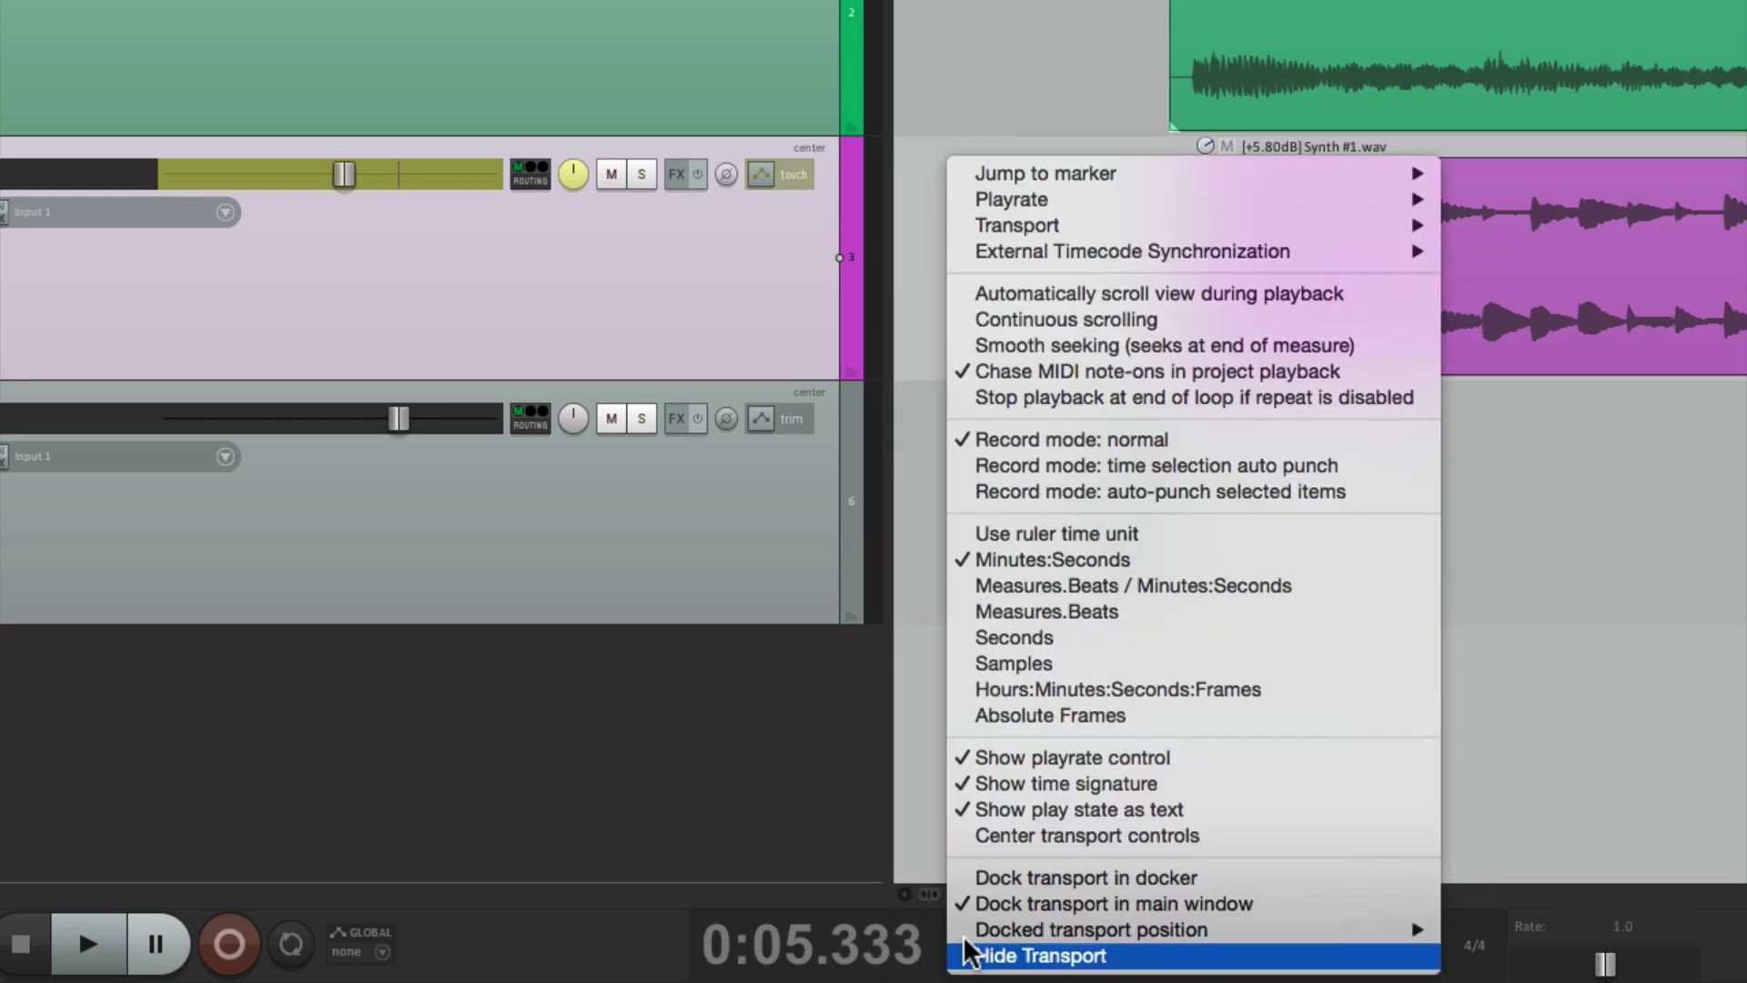
pyautogui.click(1168, 626)
pyautogui.rightClick(948, 953)
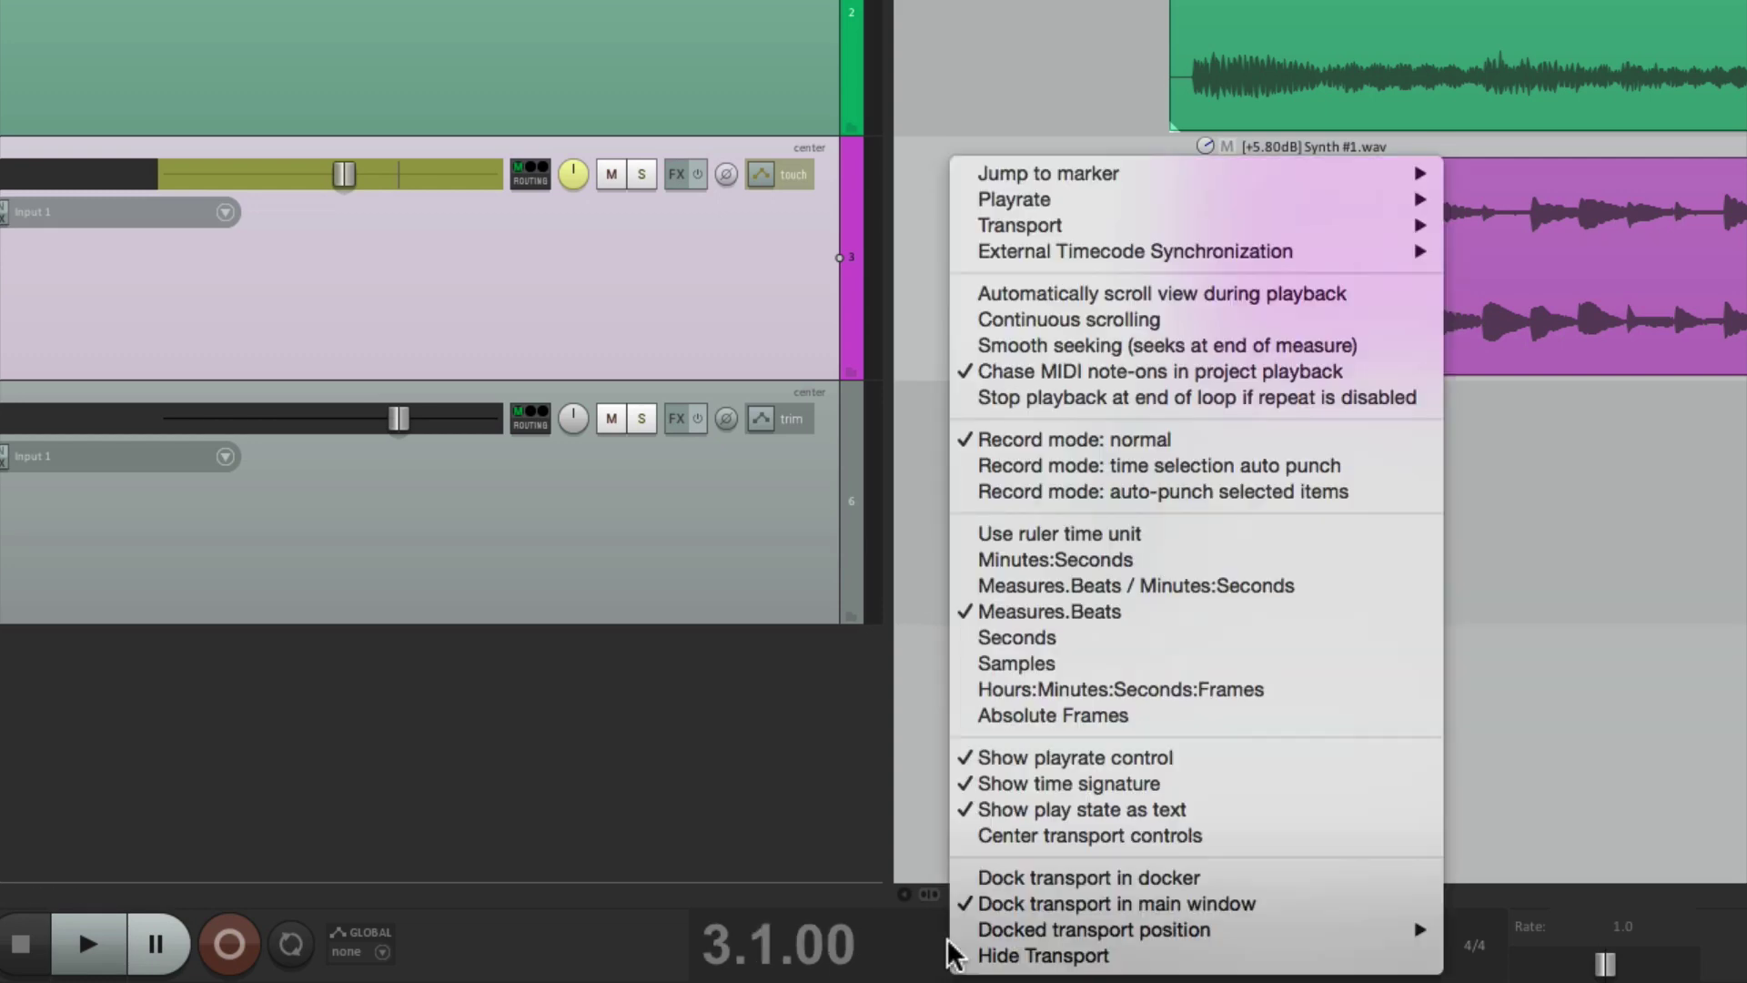
pyautogui.click(1095, 639)
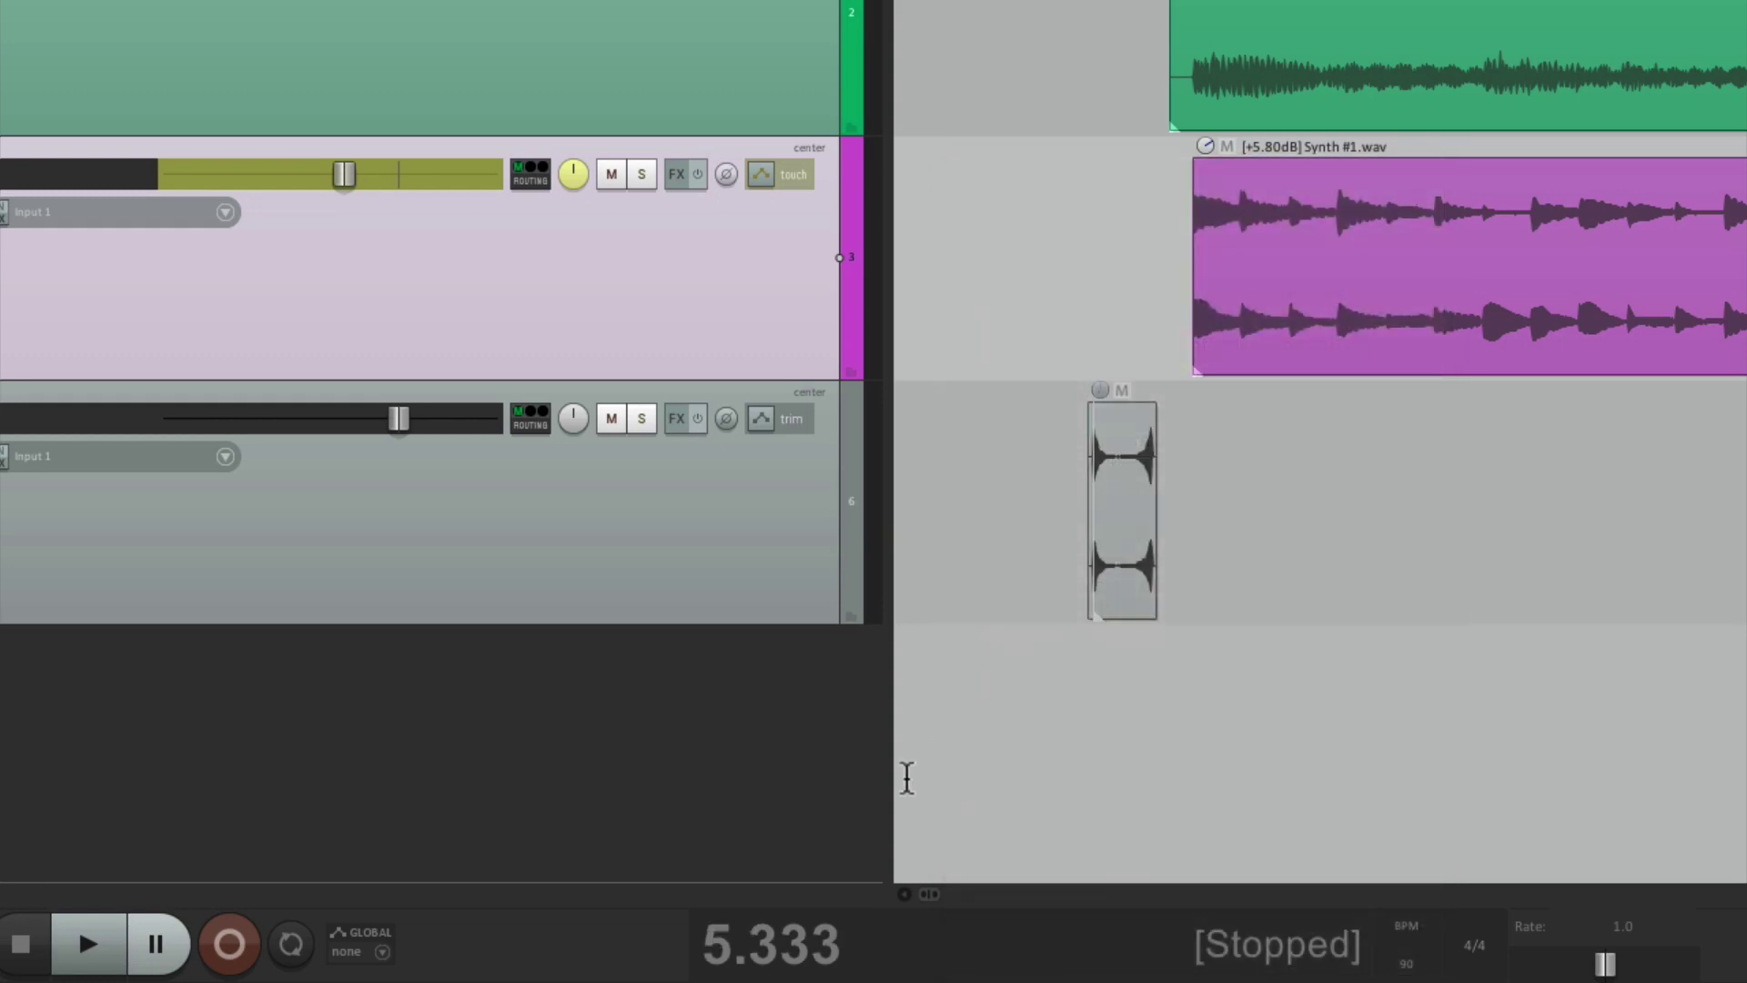
pyautogui.rightClick(913, 954)
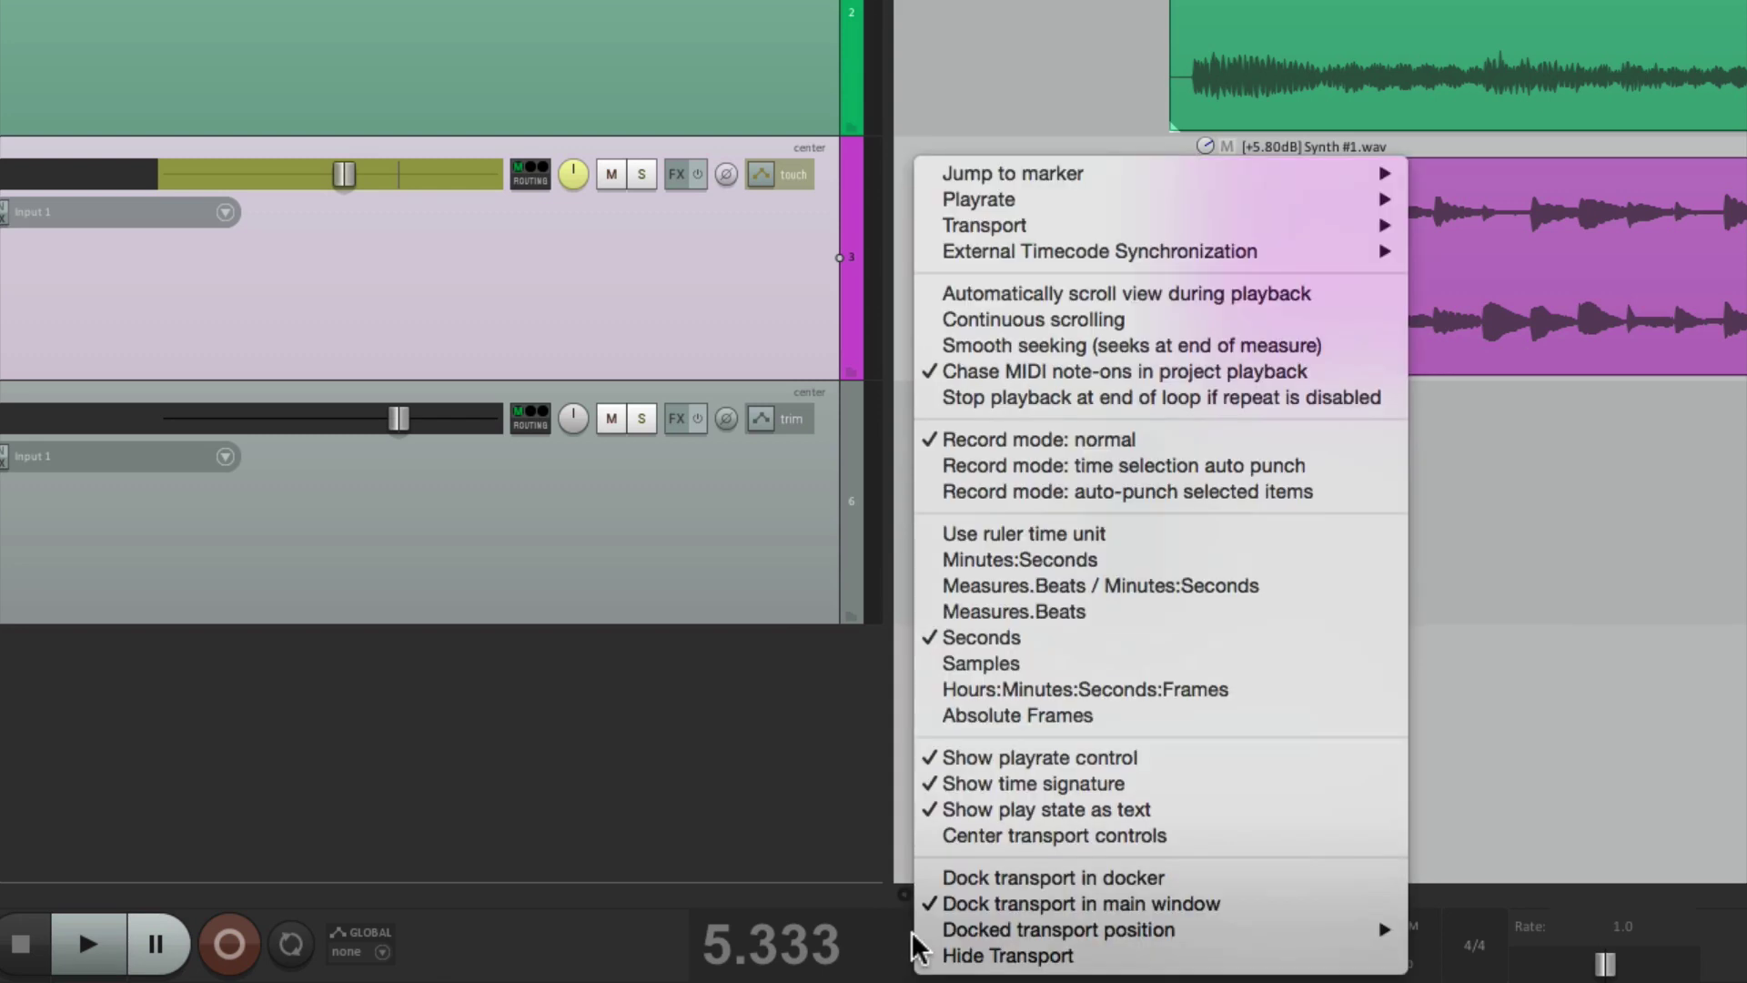
pyautogui.click(1031, 671)
pyautogui.rightClick(942, 956)
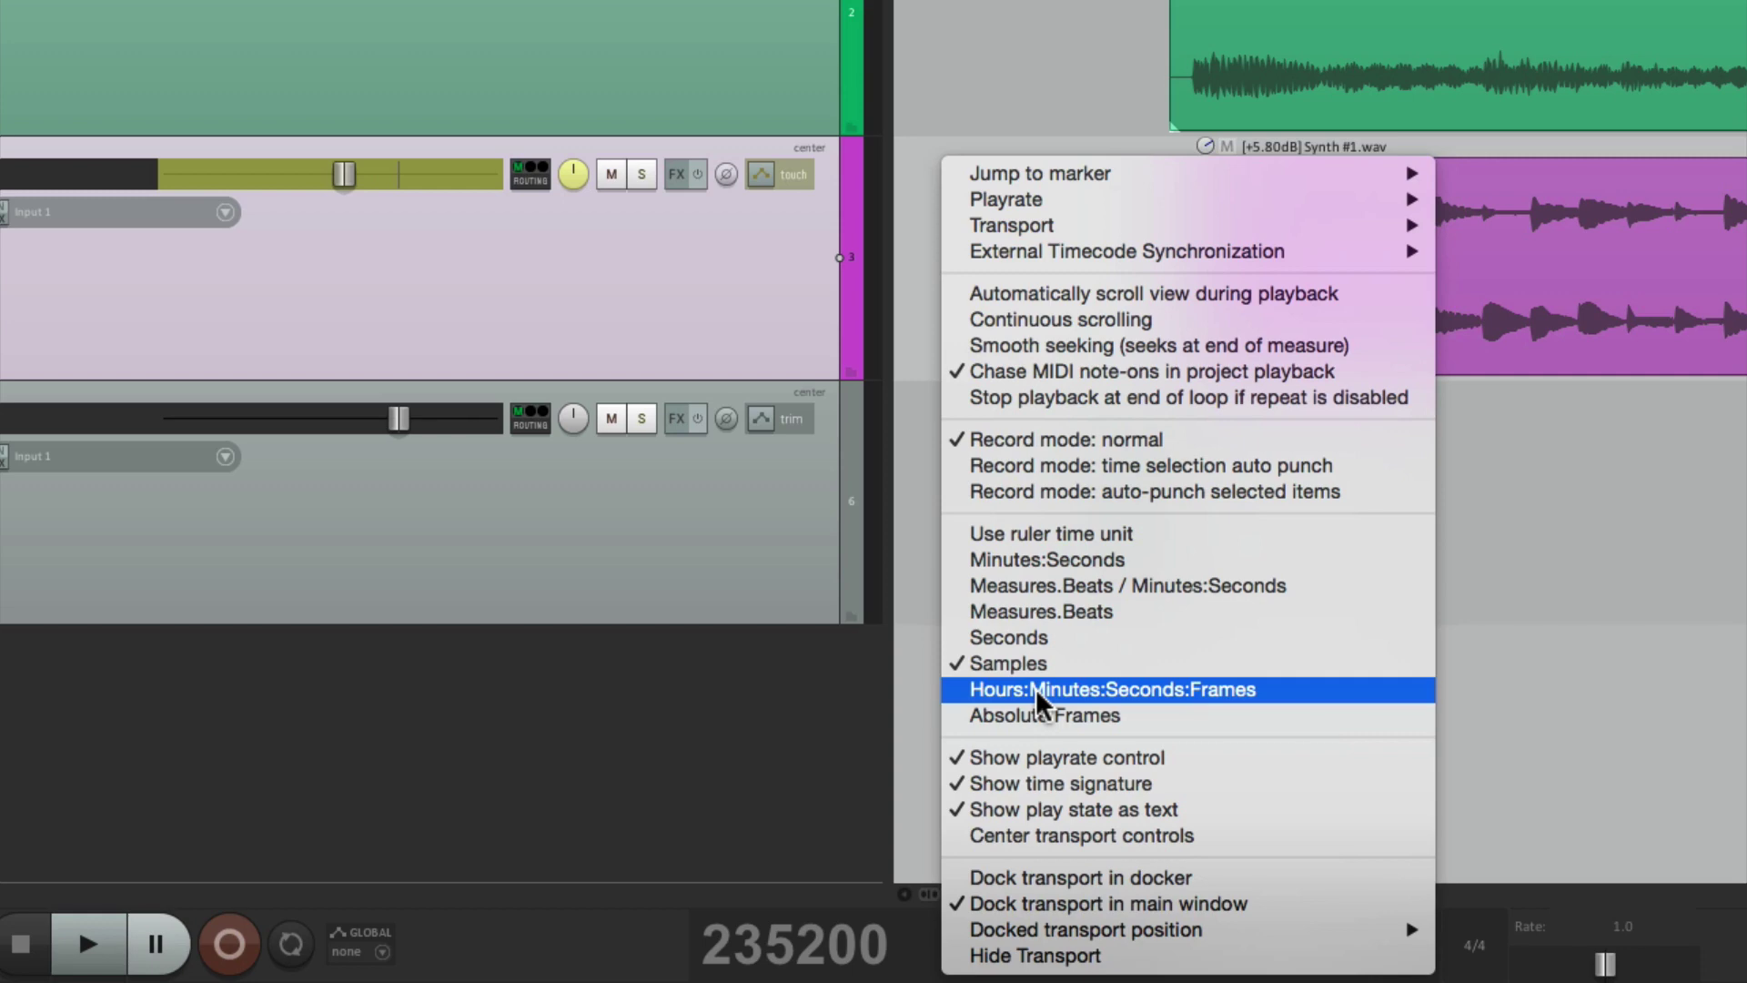
pyautogui.click(1024, 718)
pyautogui.rightClick(888, 963)
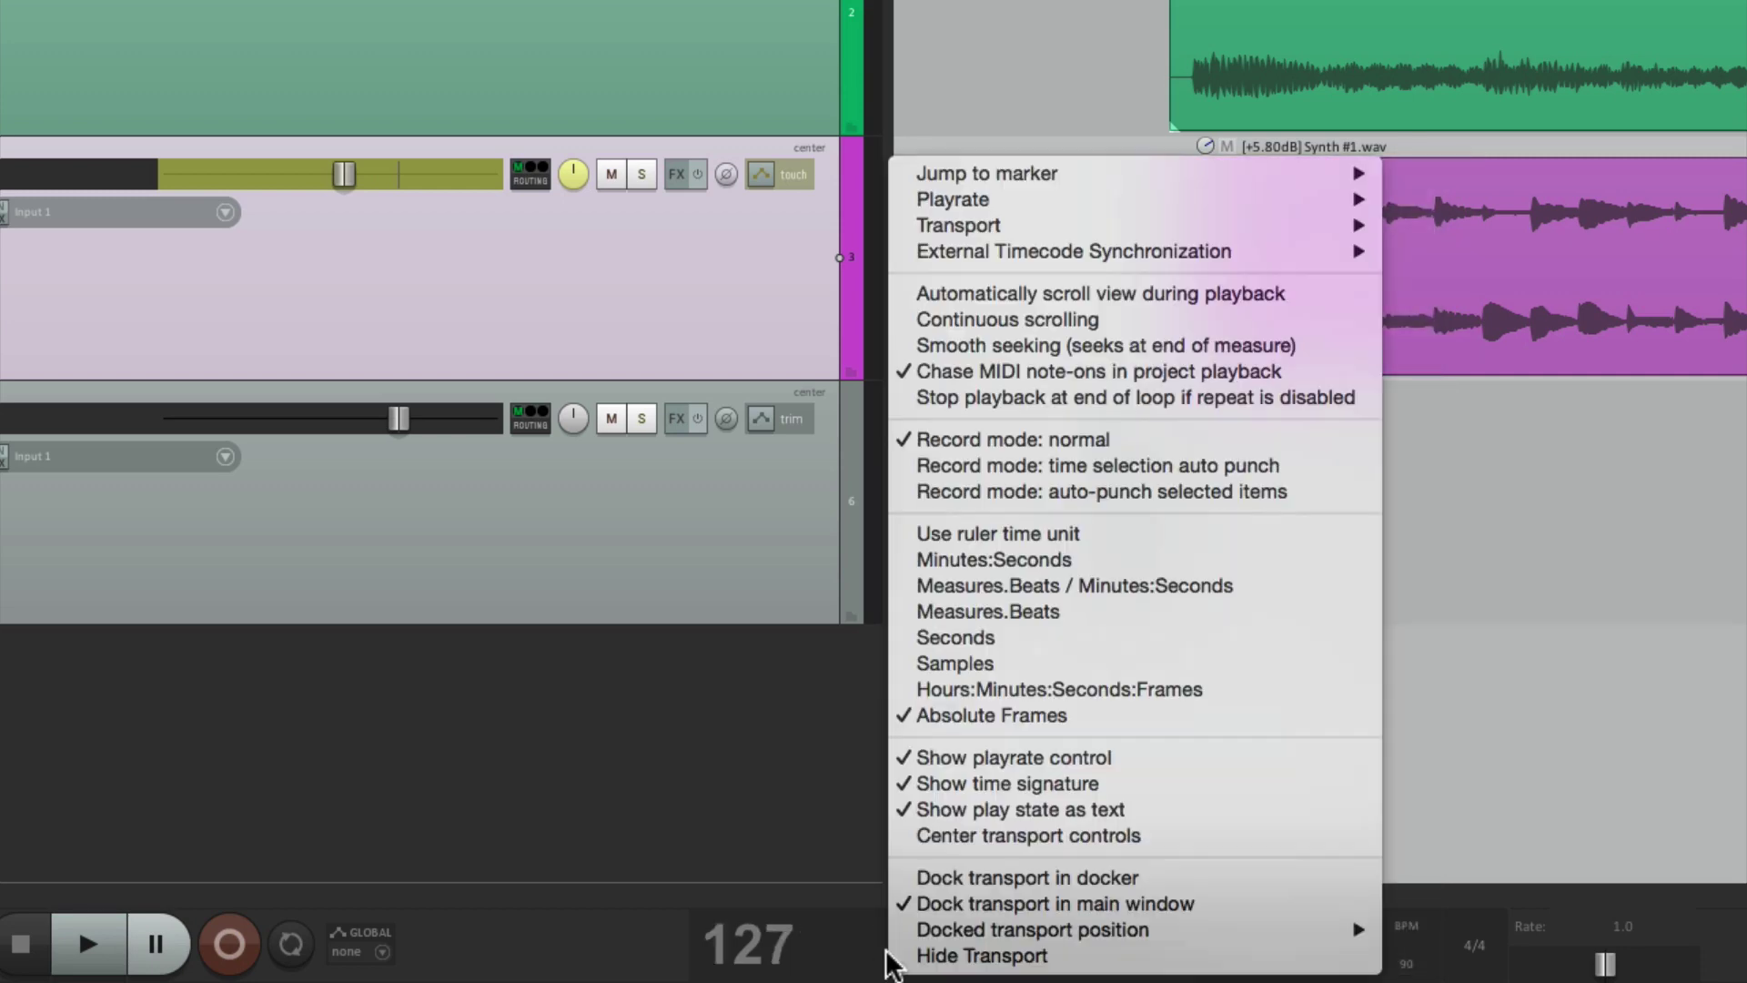
pyautogui.click(943, 593)
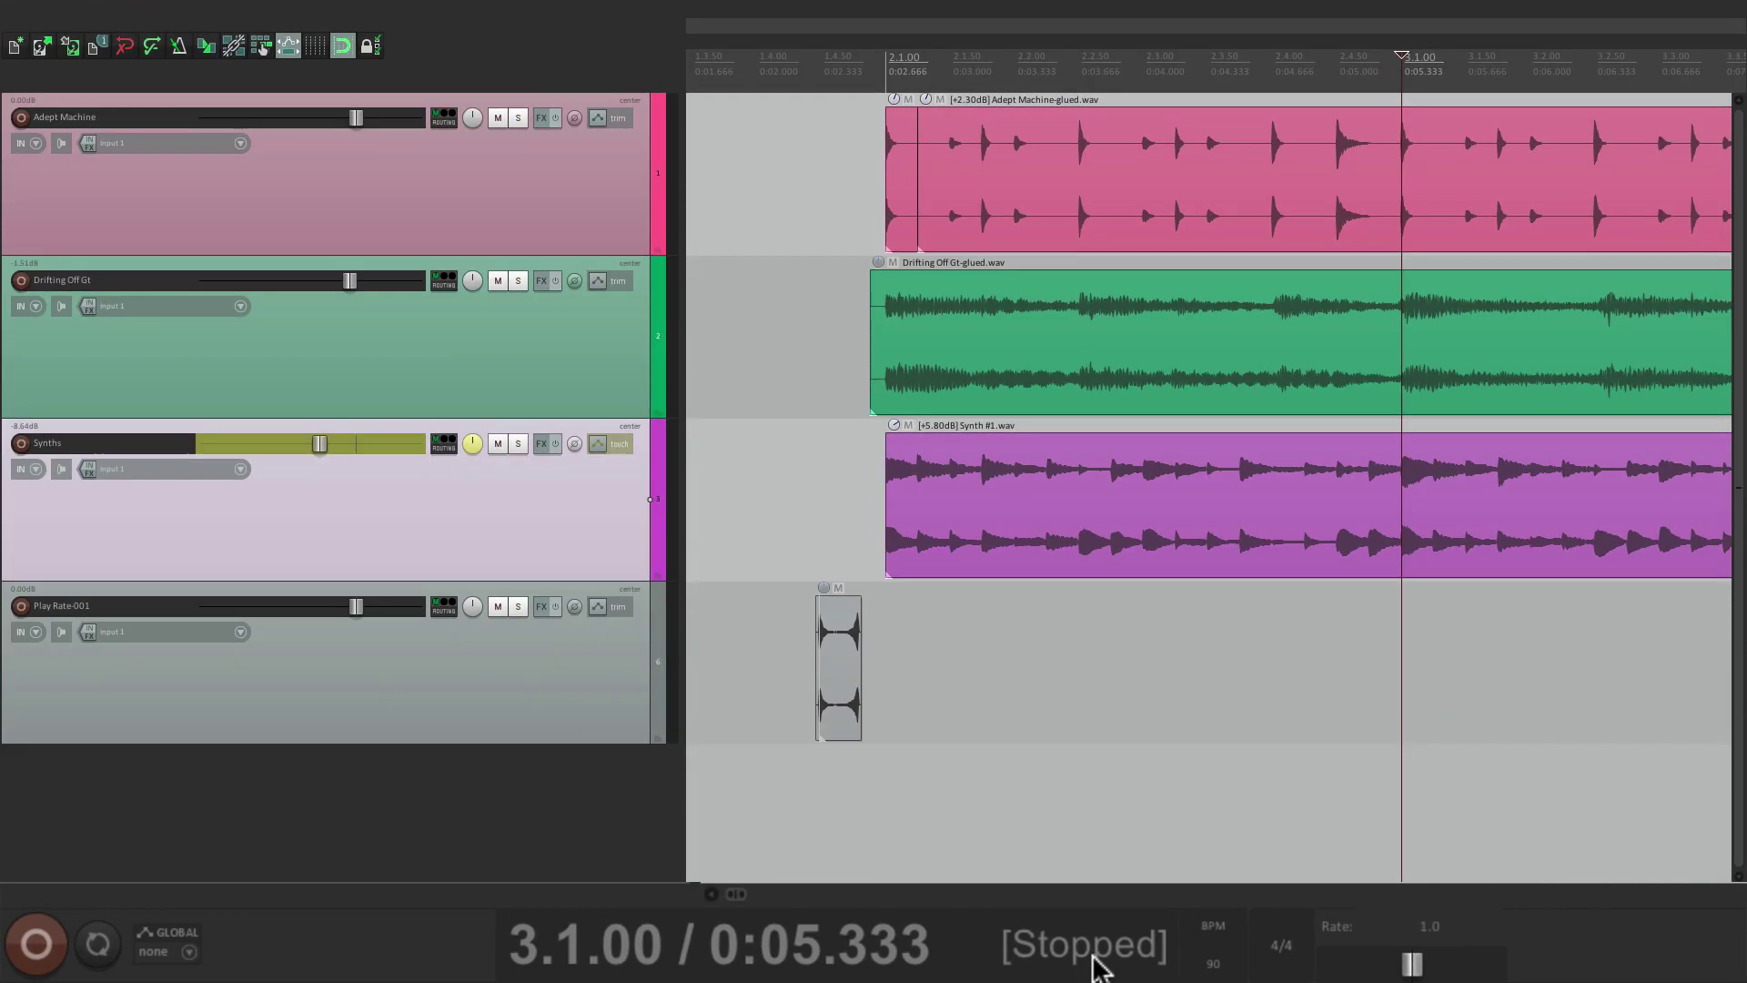
# Play and stop from 1.4.37 on the timeline.
pyautogui.click(804, 773)
pyautogui.press('space')
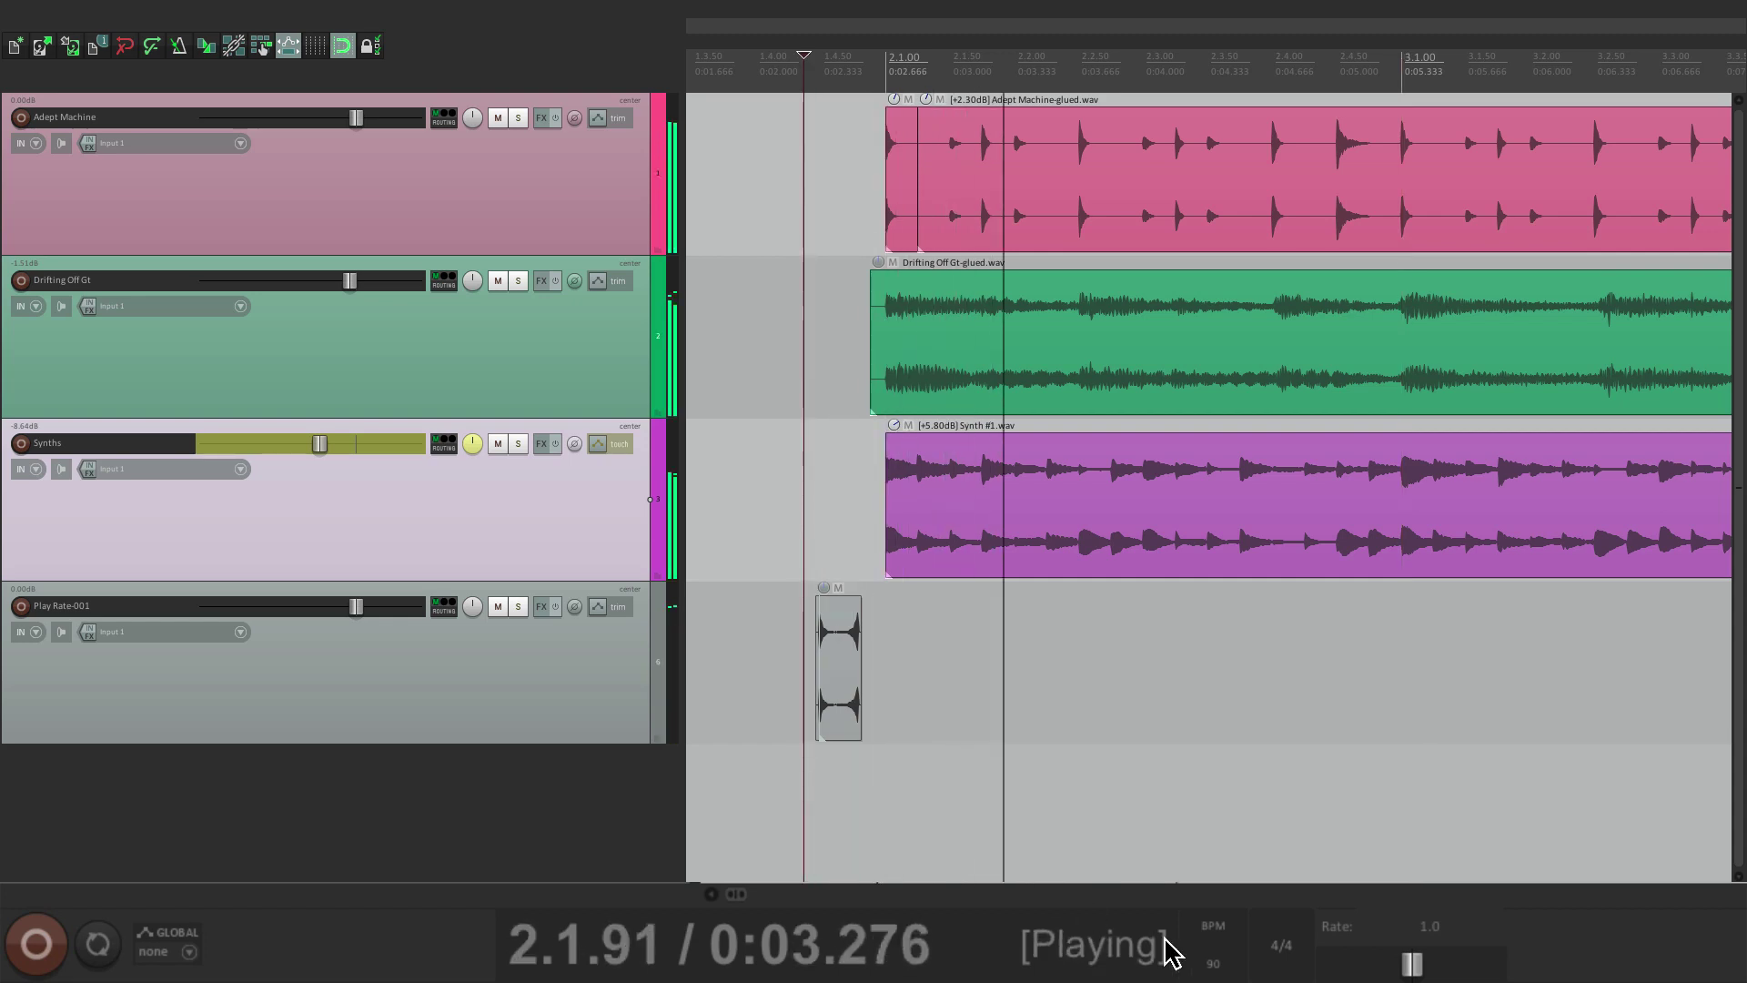
pyautogui.press('space')
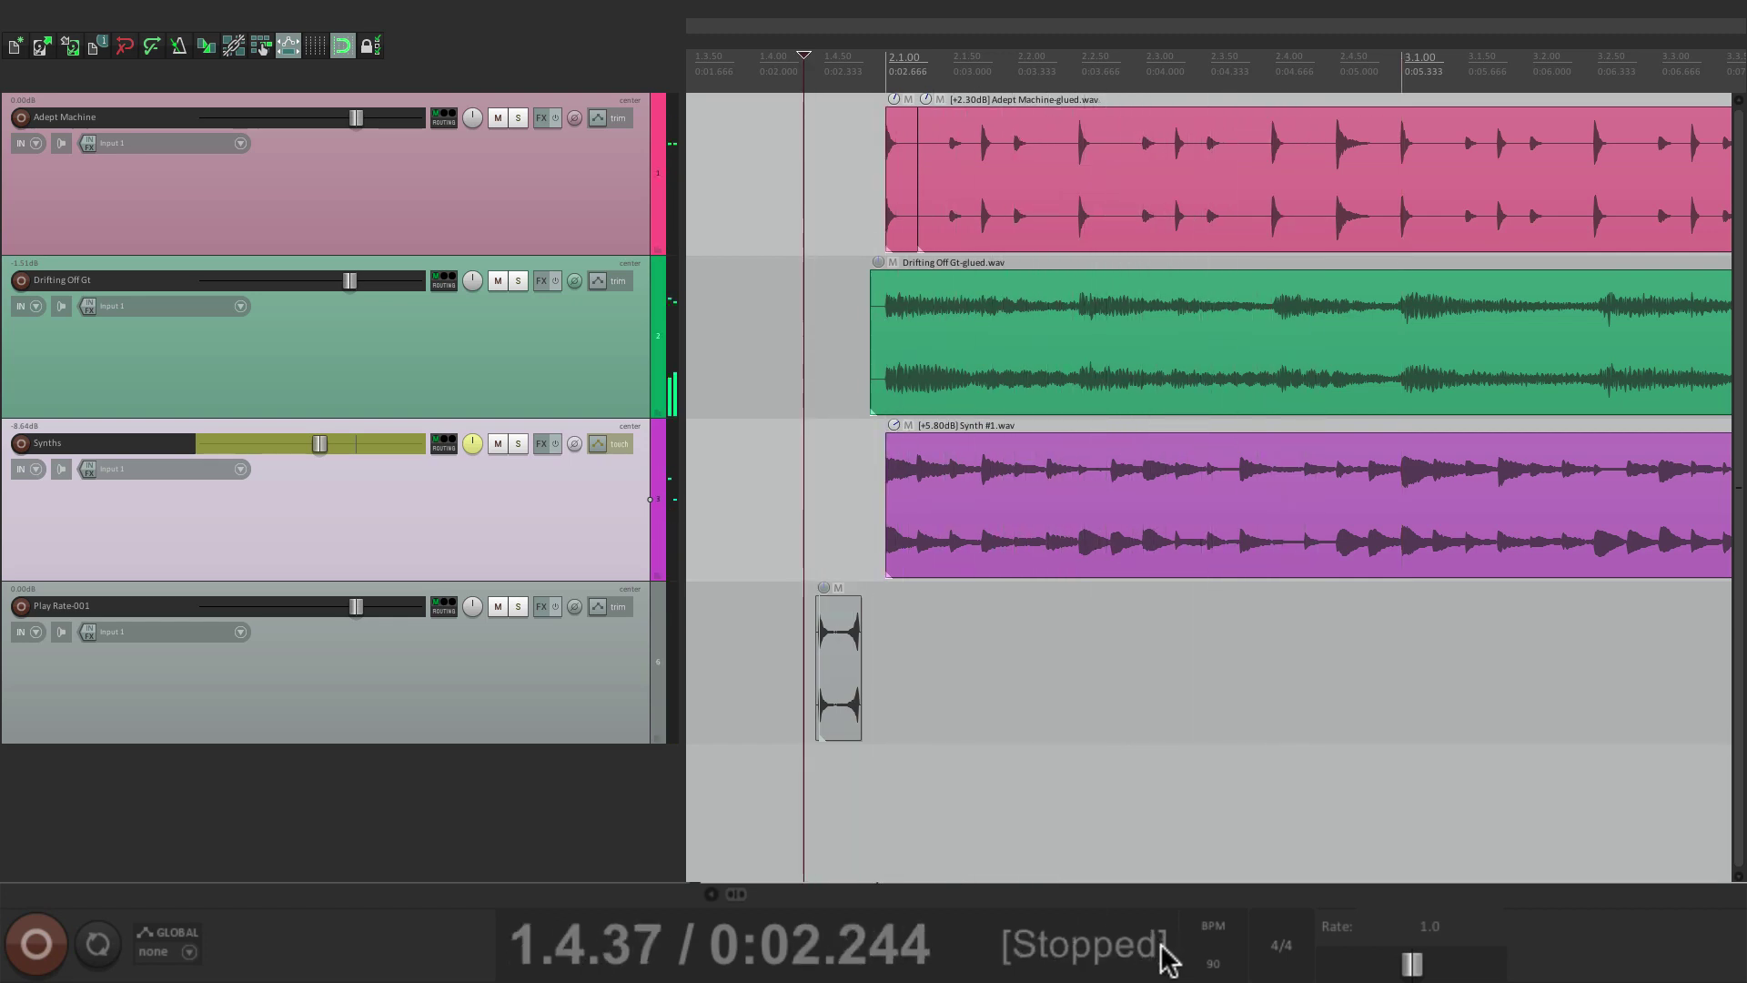
# Make a test recording on Play Rate-001 from 2.1.00, then undo it.
pyautogui.click(886, 701)
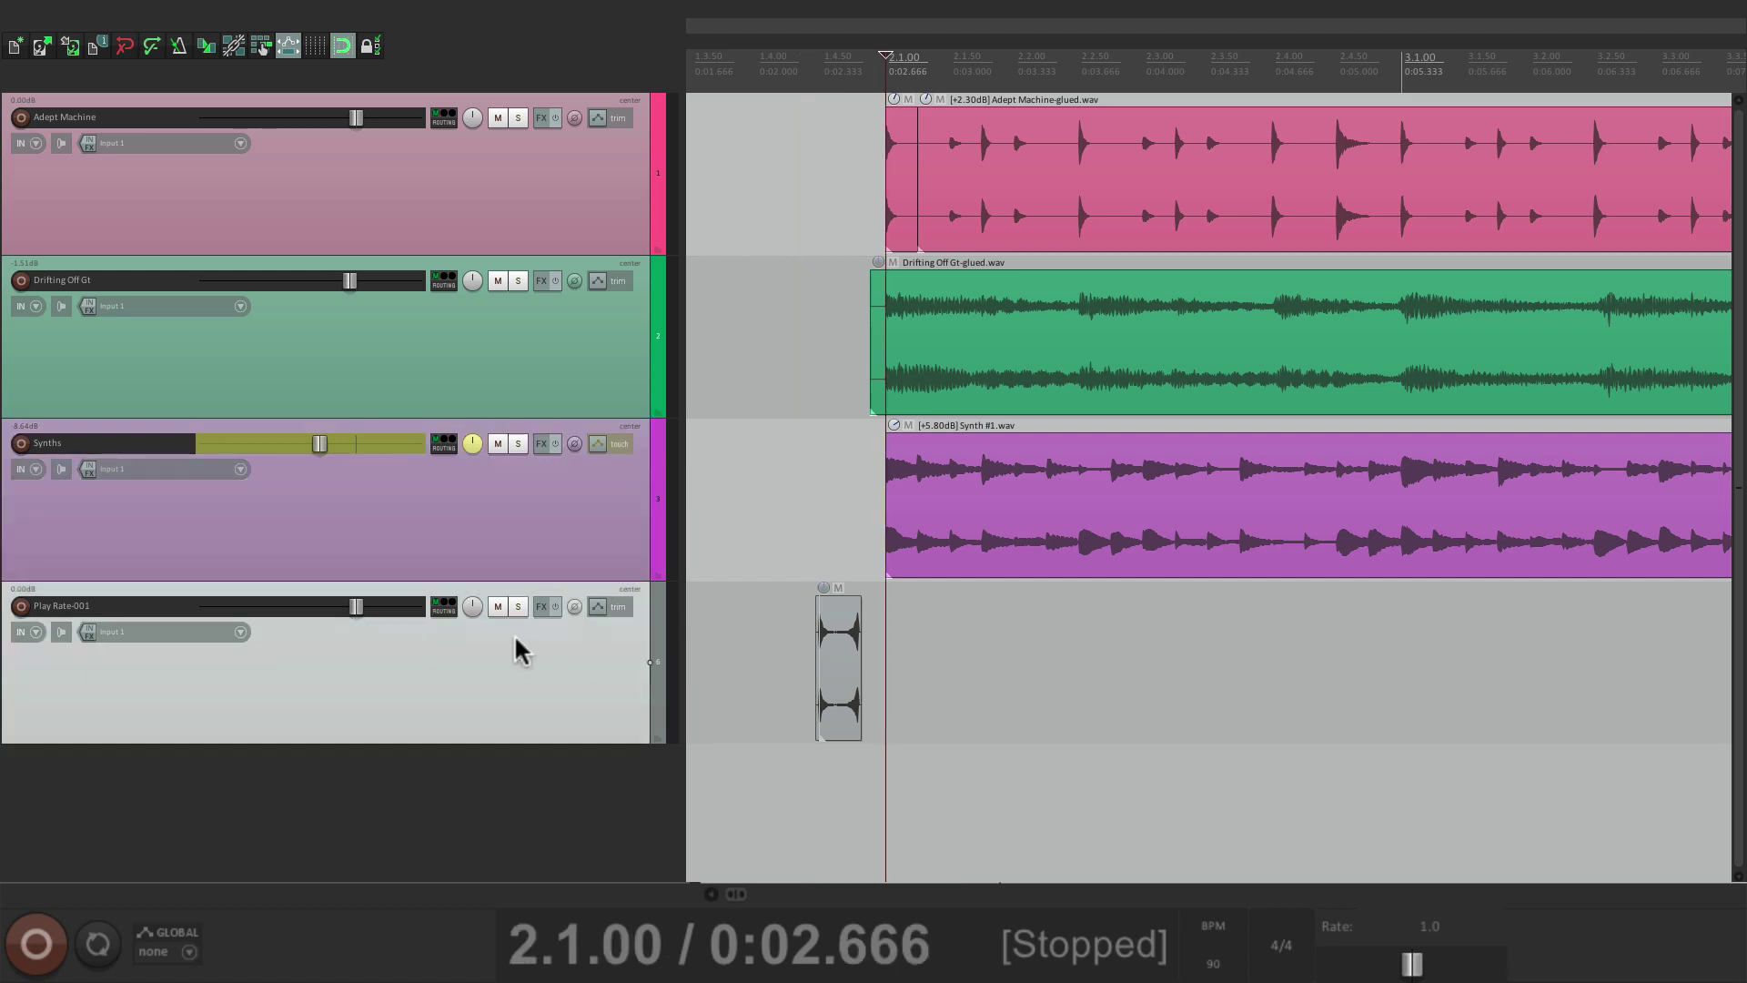
pyautogui.click(20, 607)
pyautogui.hotkey('ctrl', 'r')
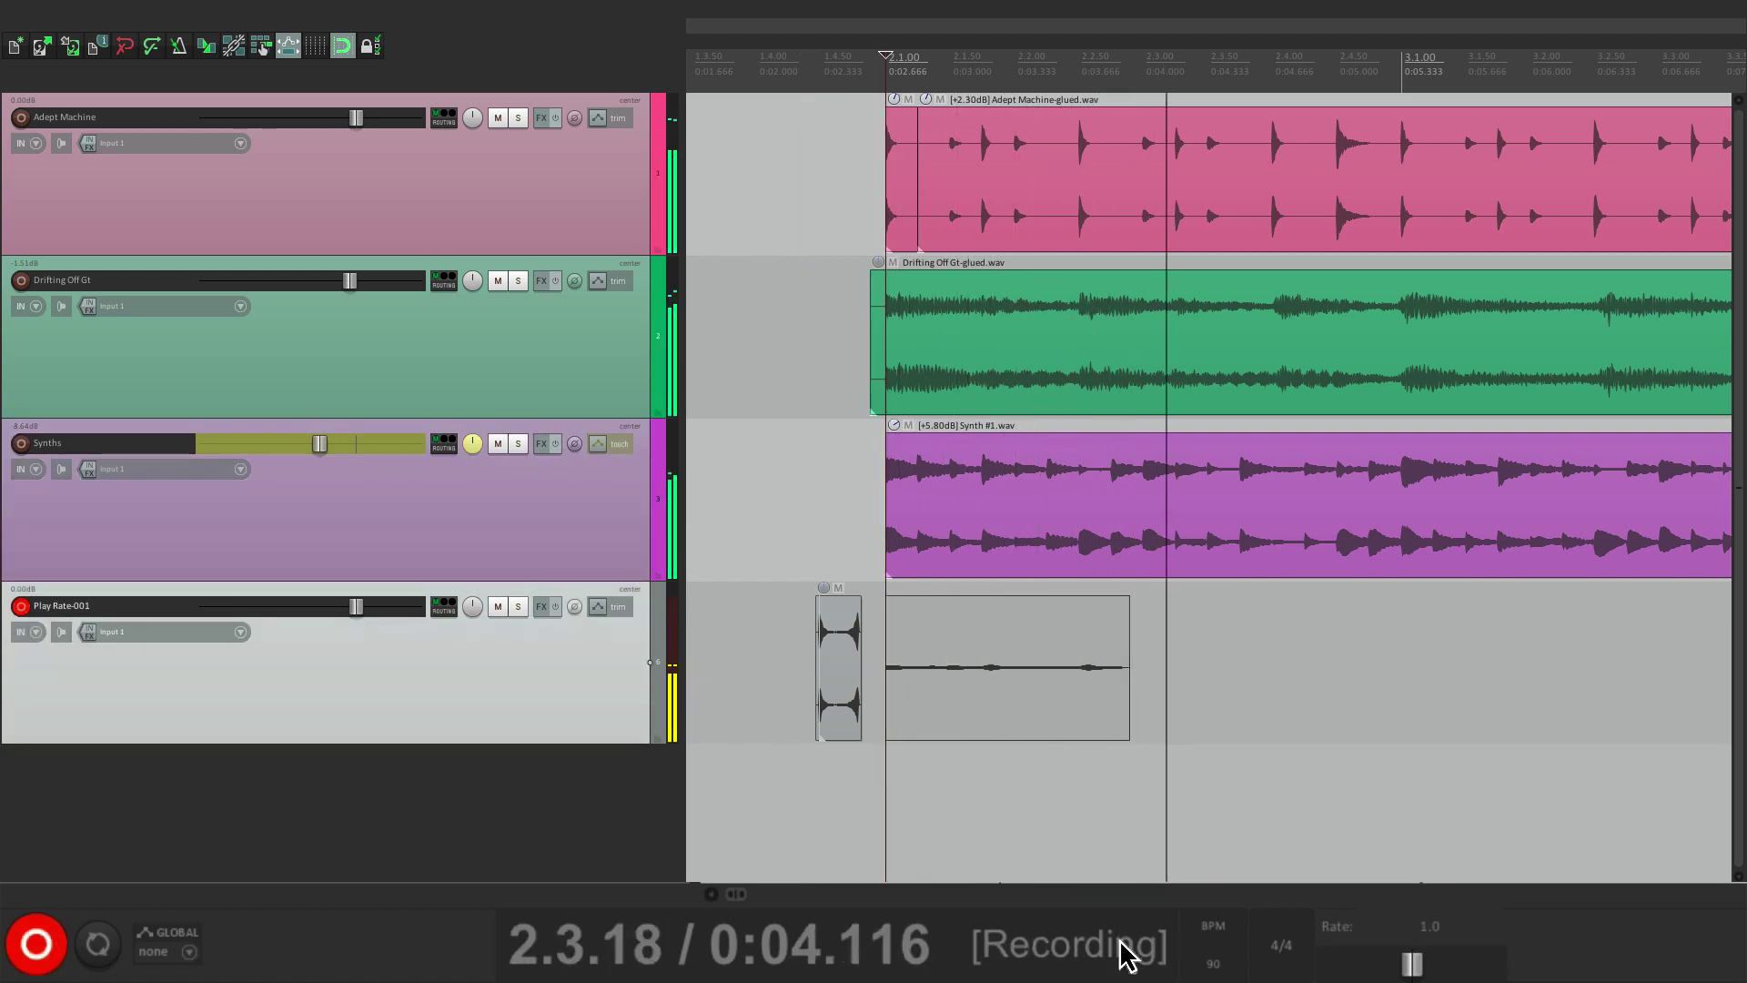
pyautogui.press('space')
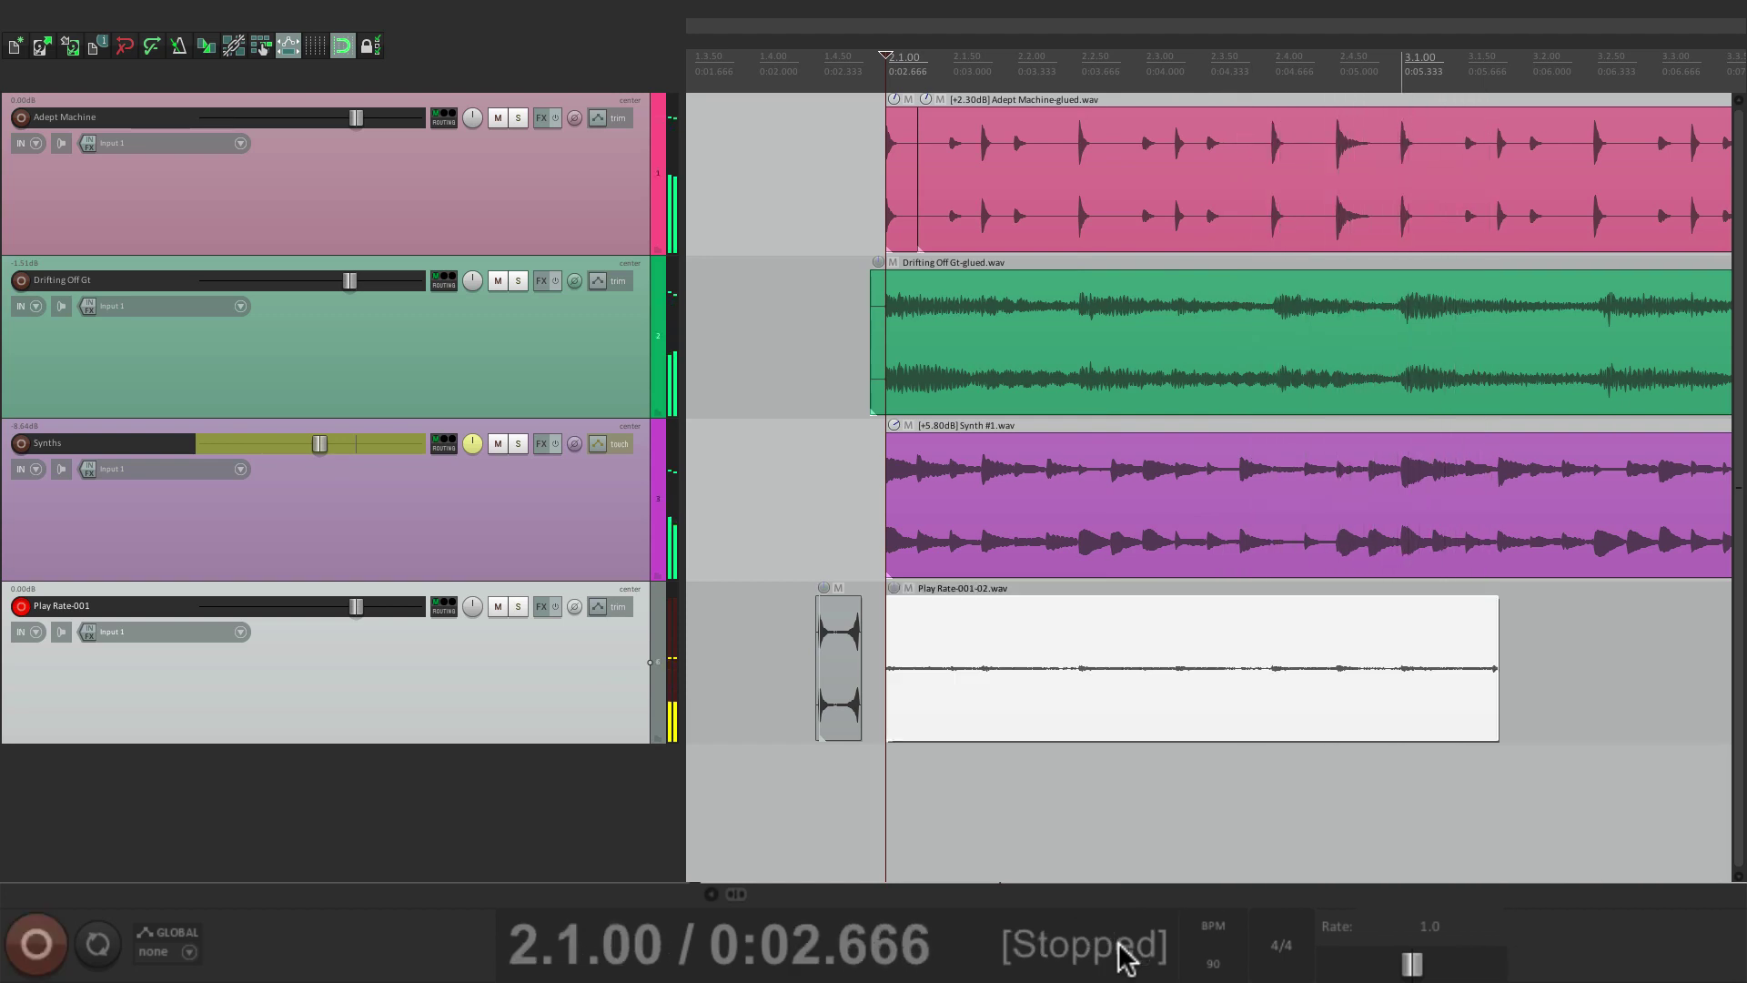
pyautogui.hotkey('ctrl', 'z')
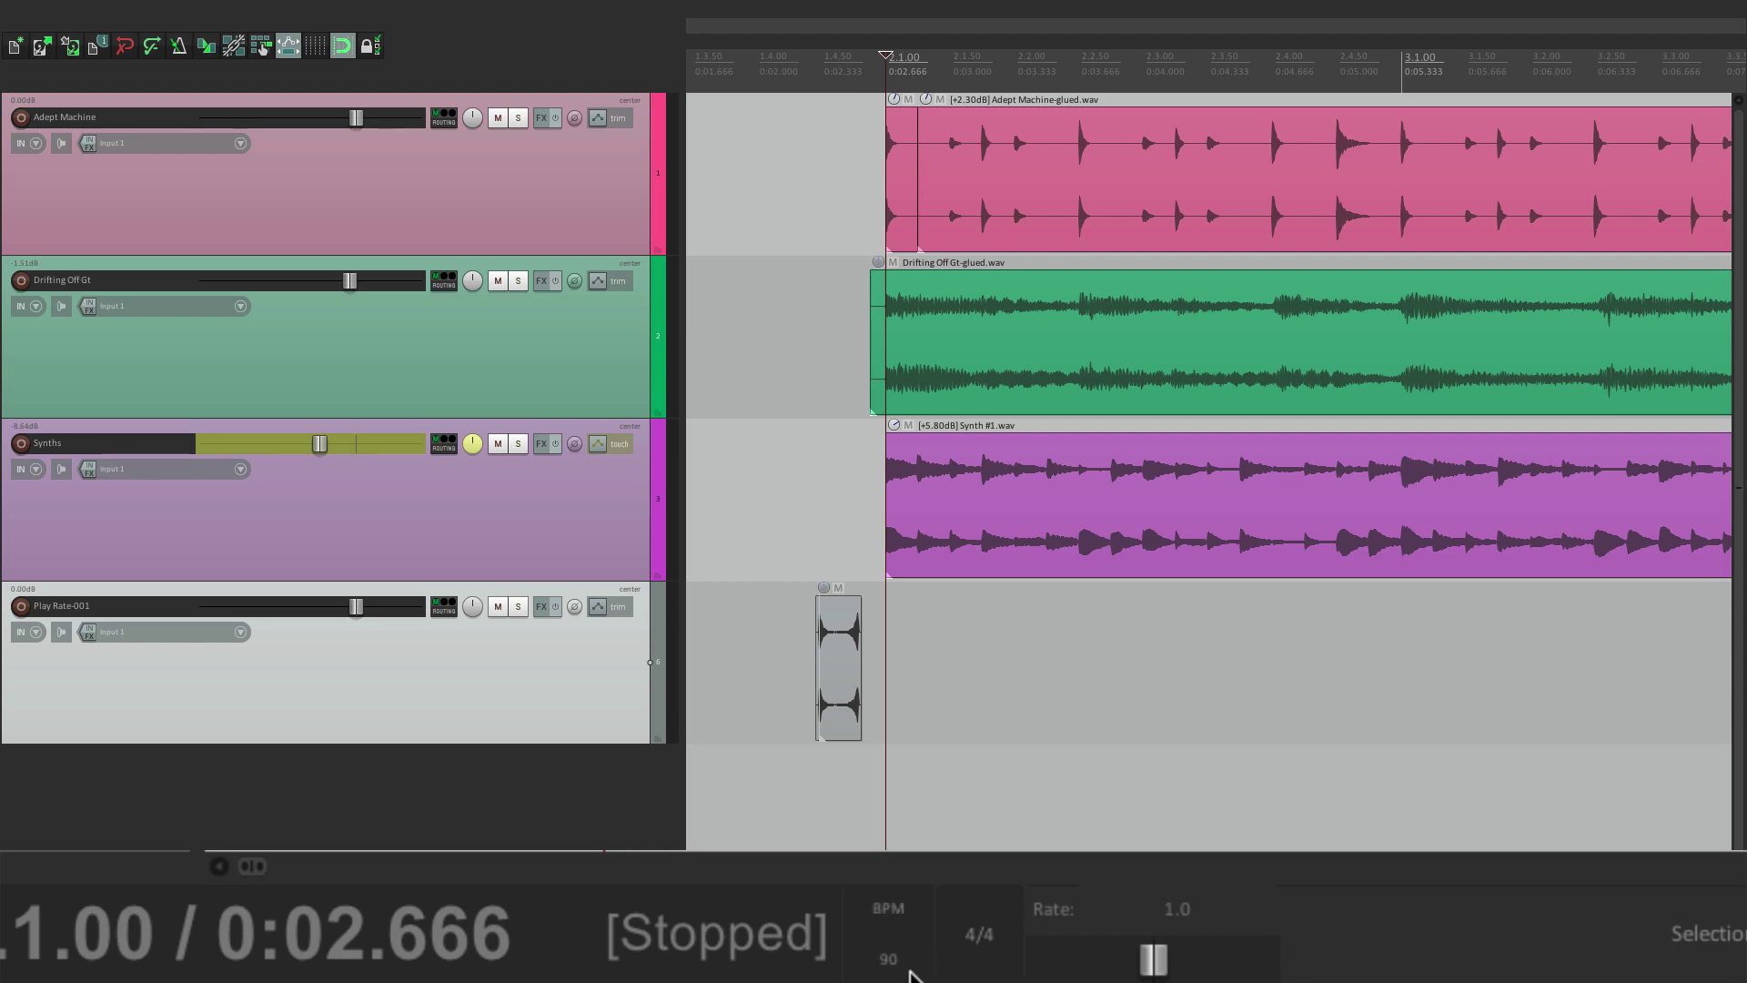
pyautogui.click(889, 914)
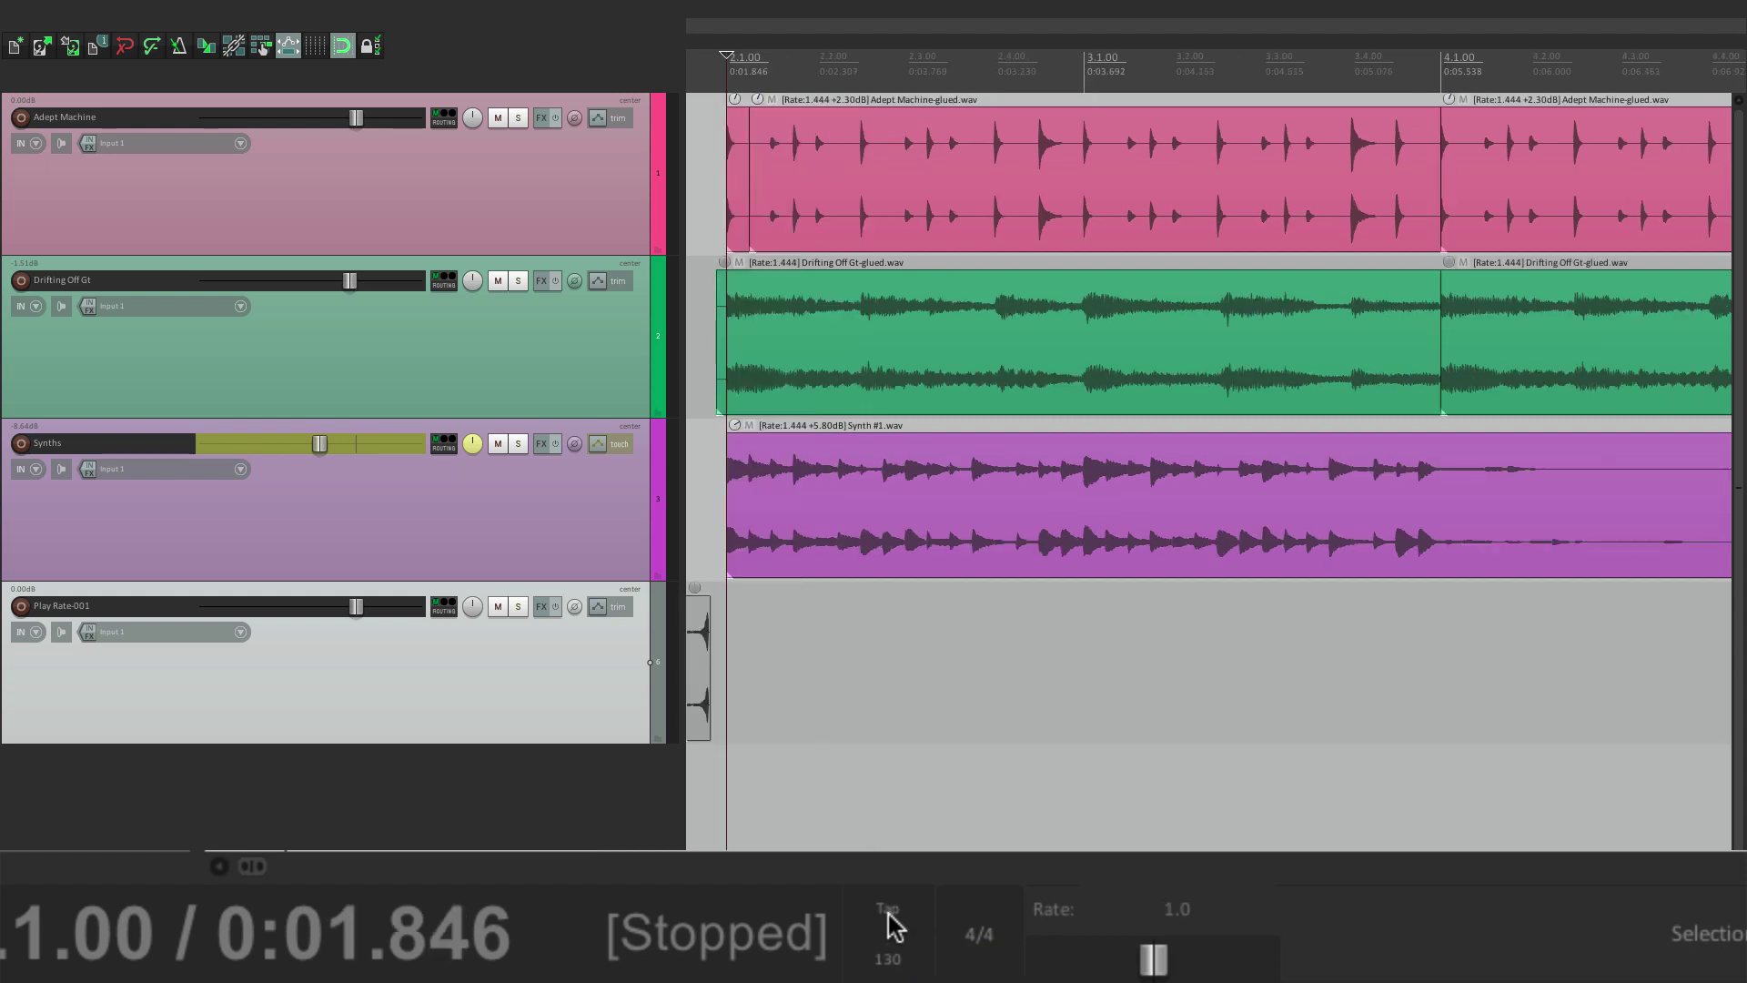
pyautogui.click(889, 915)
pyautogui.click(889, 914)
pyautogui.click(889, 914)
pyautogui.click(888, 914)
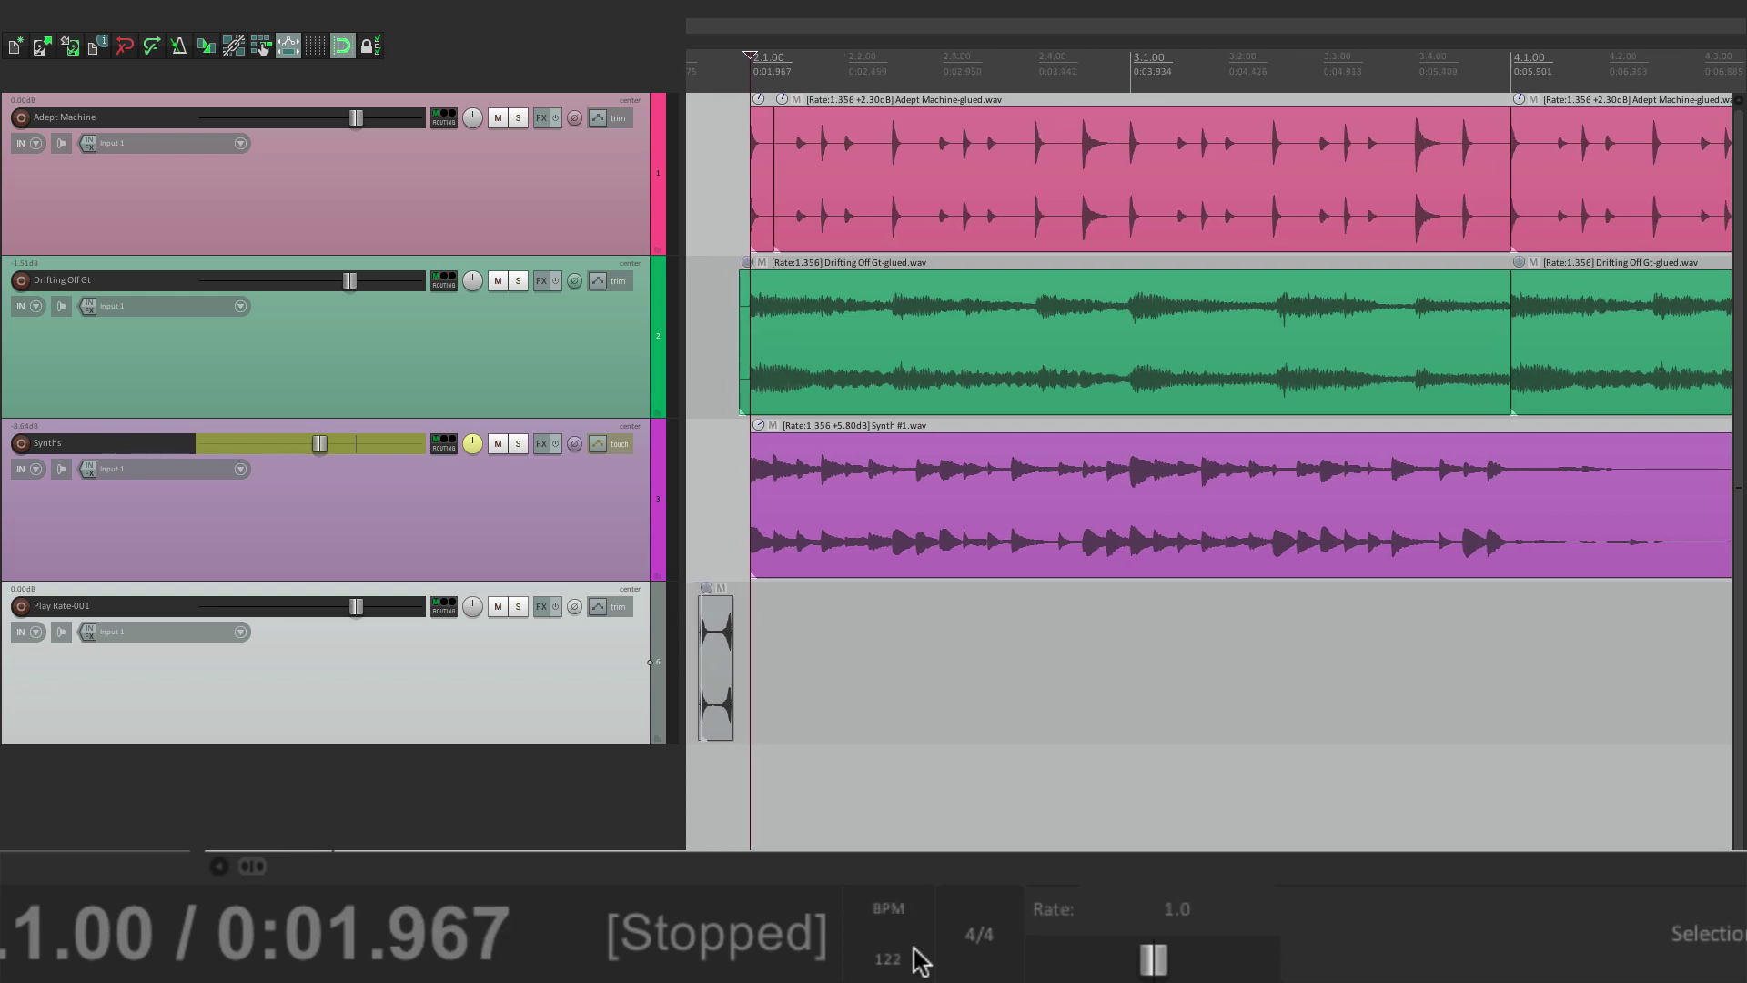
pyautogui.click(889, 958)
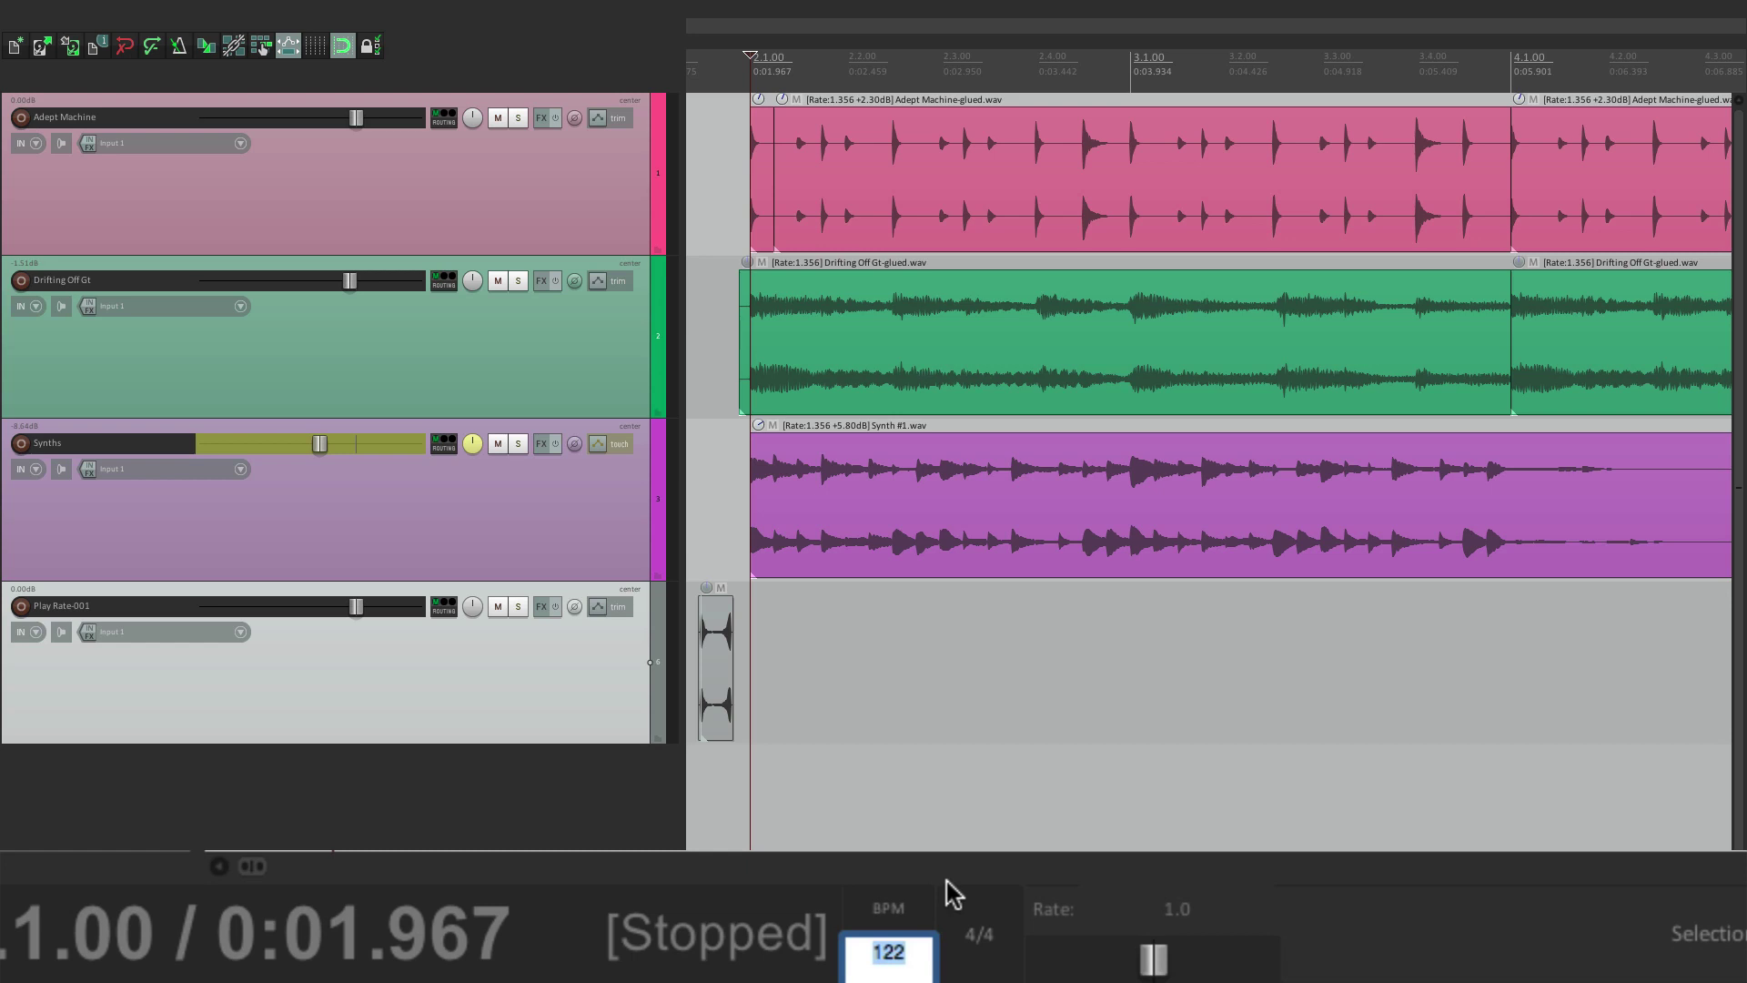
pyautogui.write('90')
pyautogui.press('Return')
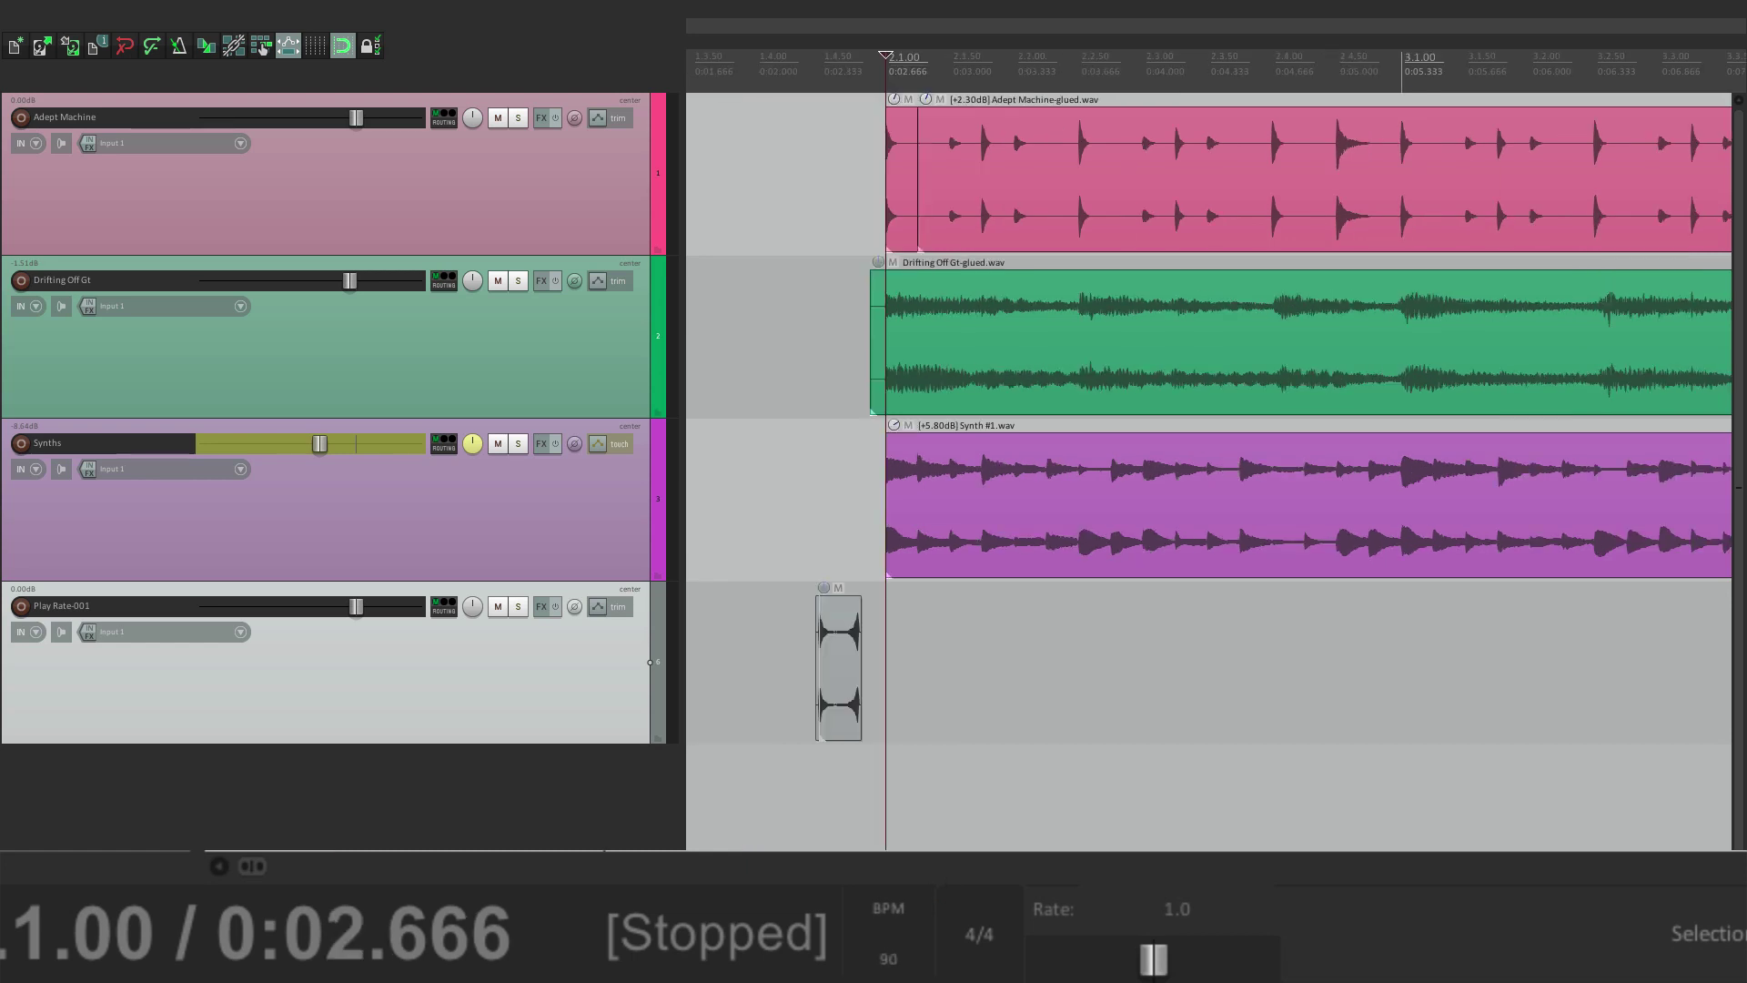
pyautogui.click(981, 939)
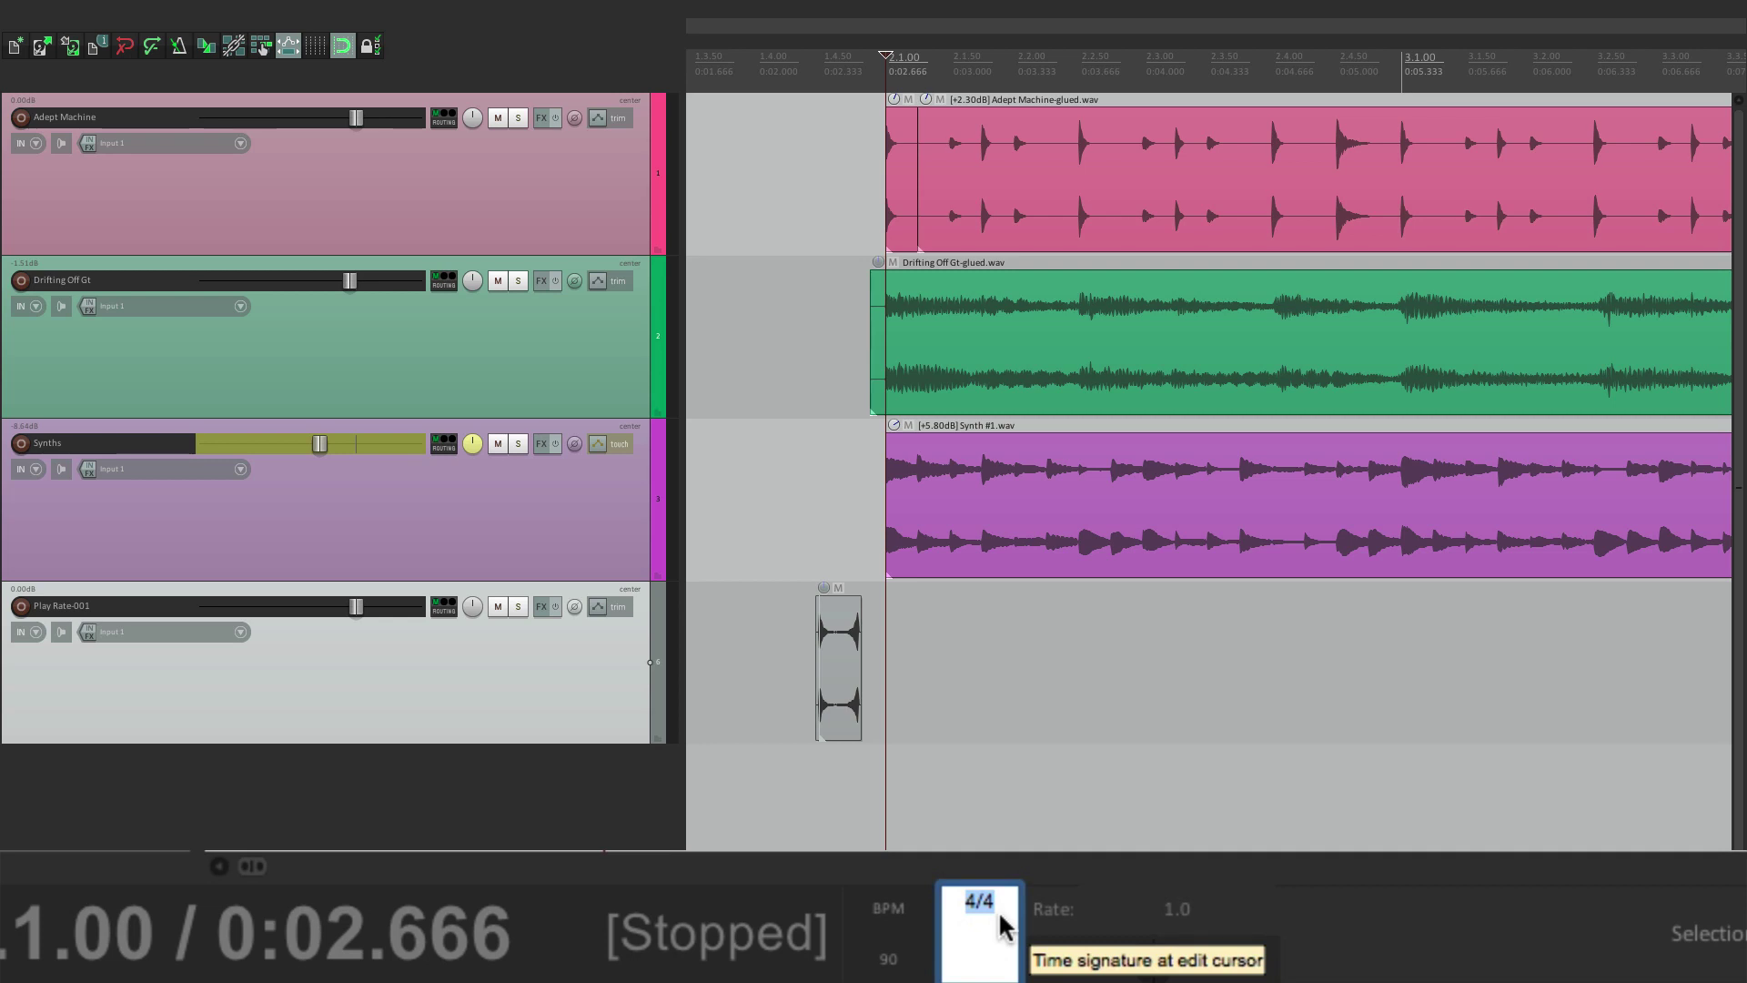
pyautogui.write('3/4')
pyautogui.press('Return')
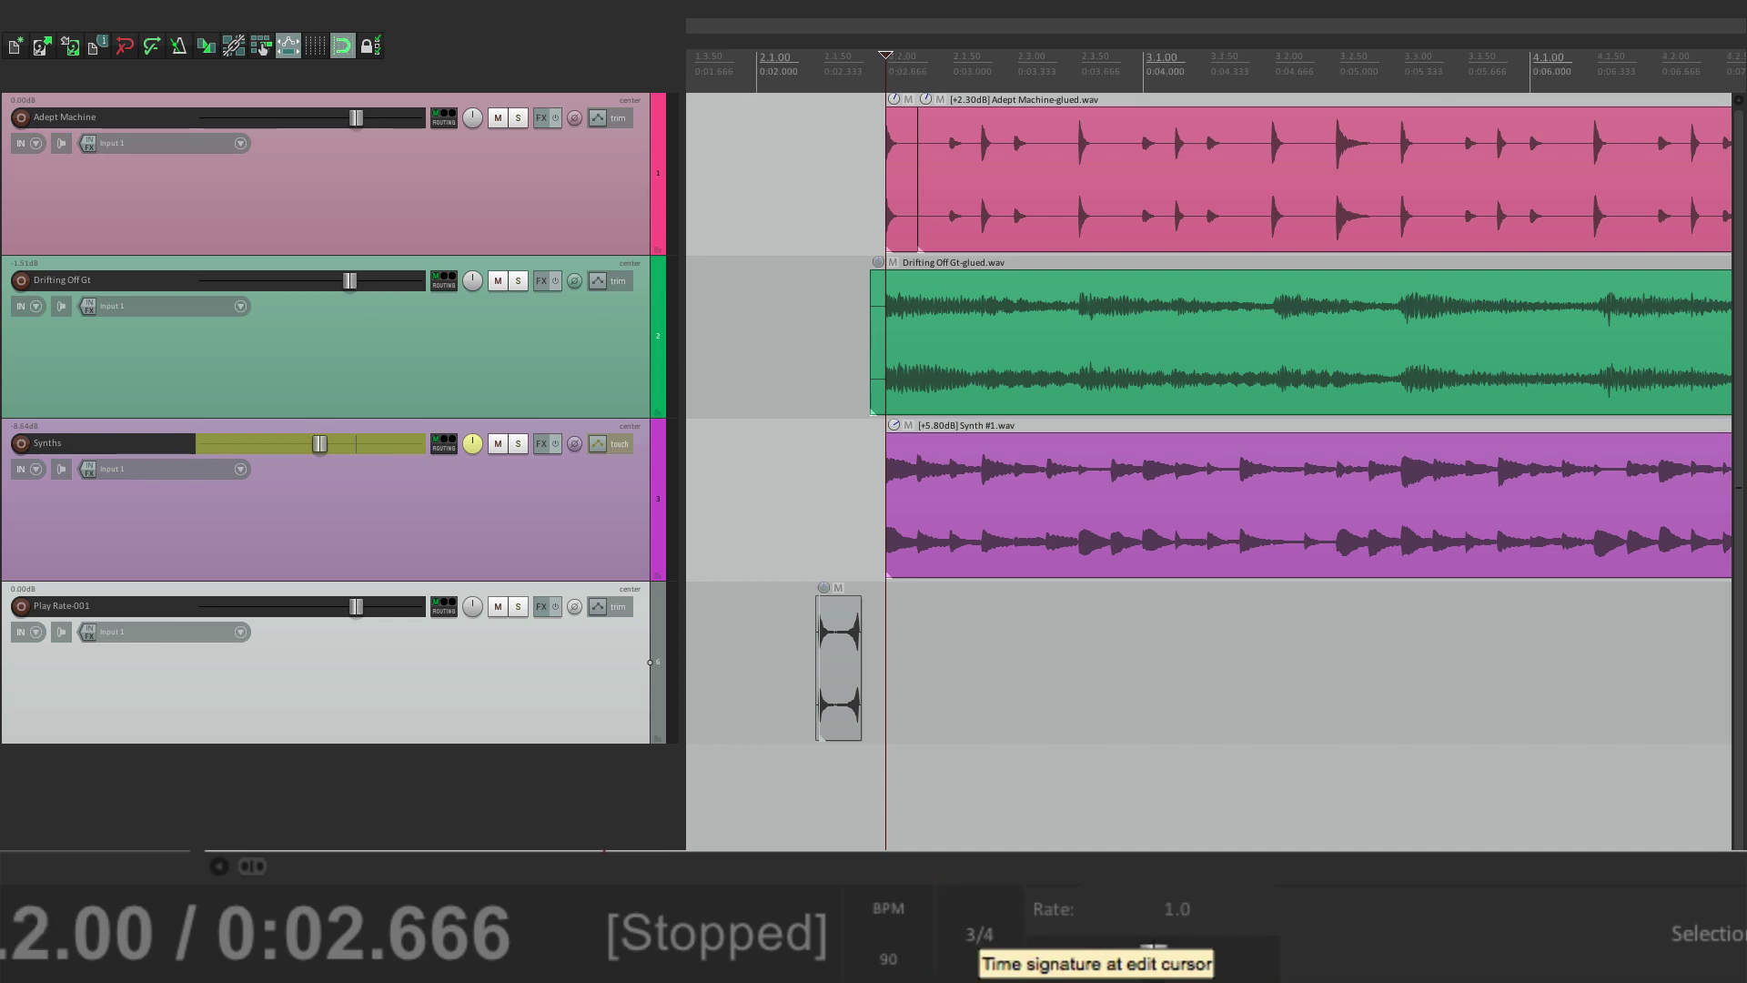
pyautogui.click(999, 947)
pyautogui.write('6/')
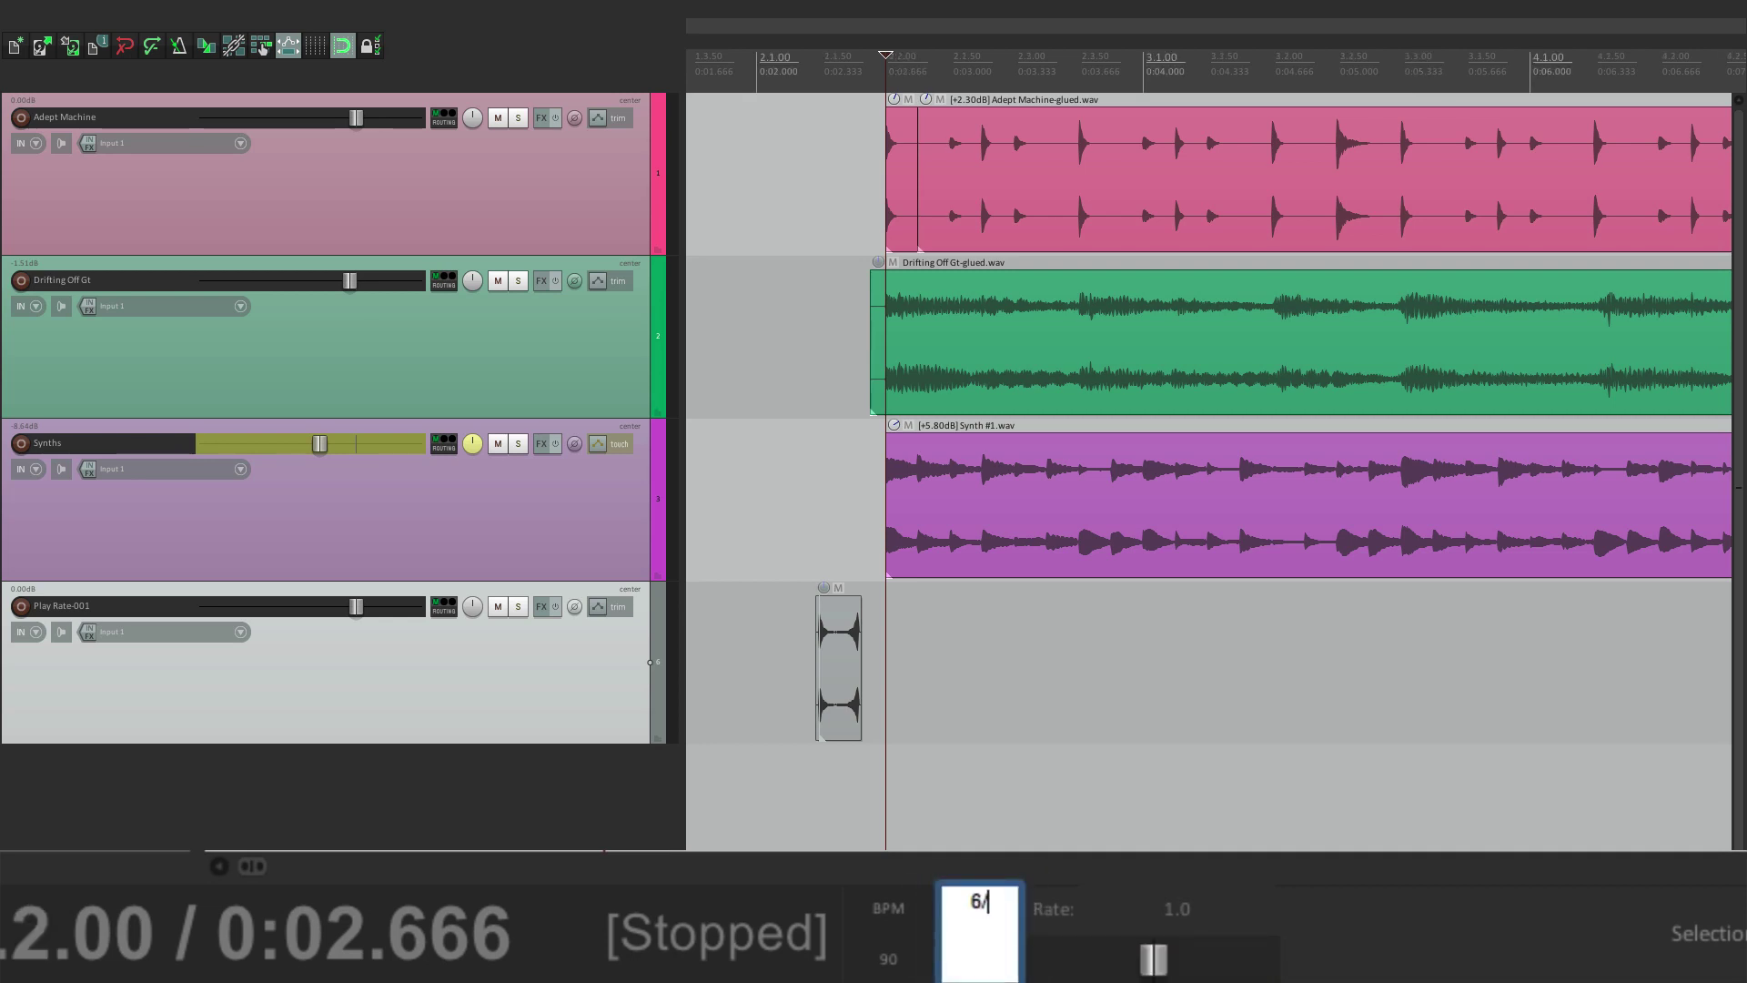
pyautogui.write('8')
pyautogui.press('Return')
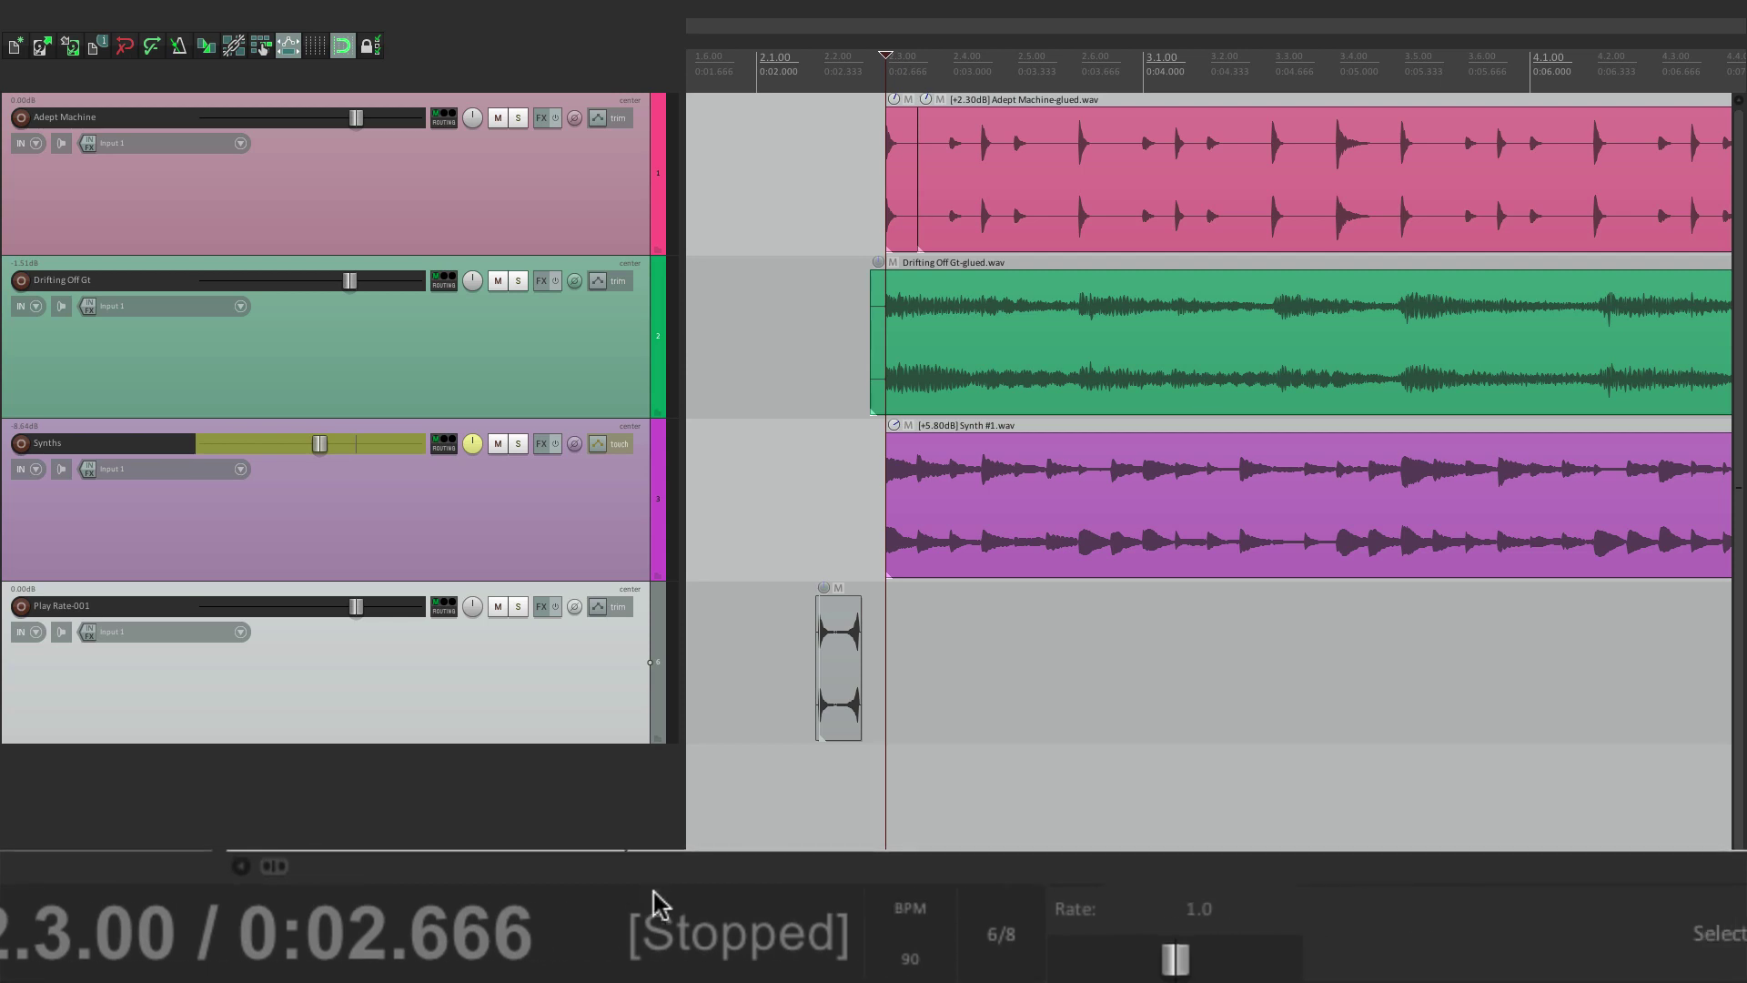
pyautogui.click(975, 944)
pyautogui.write('4')
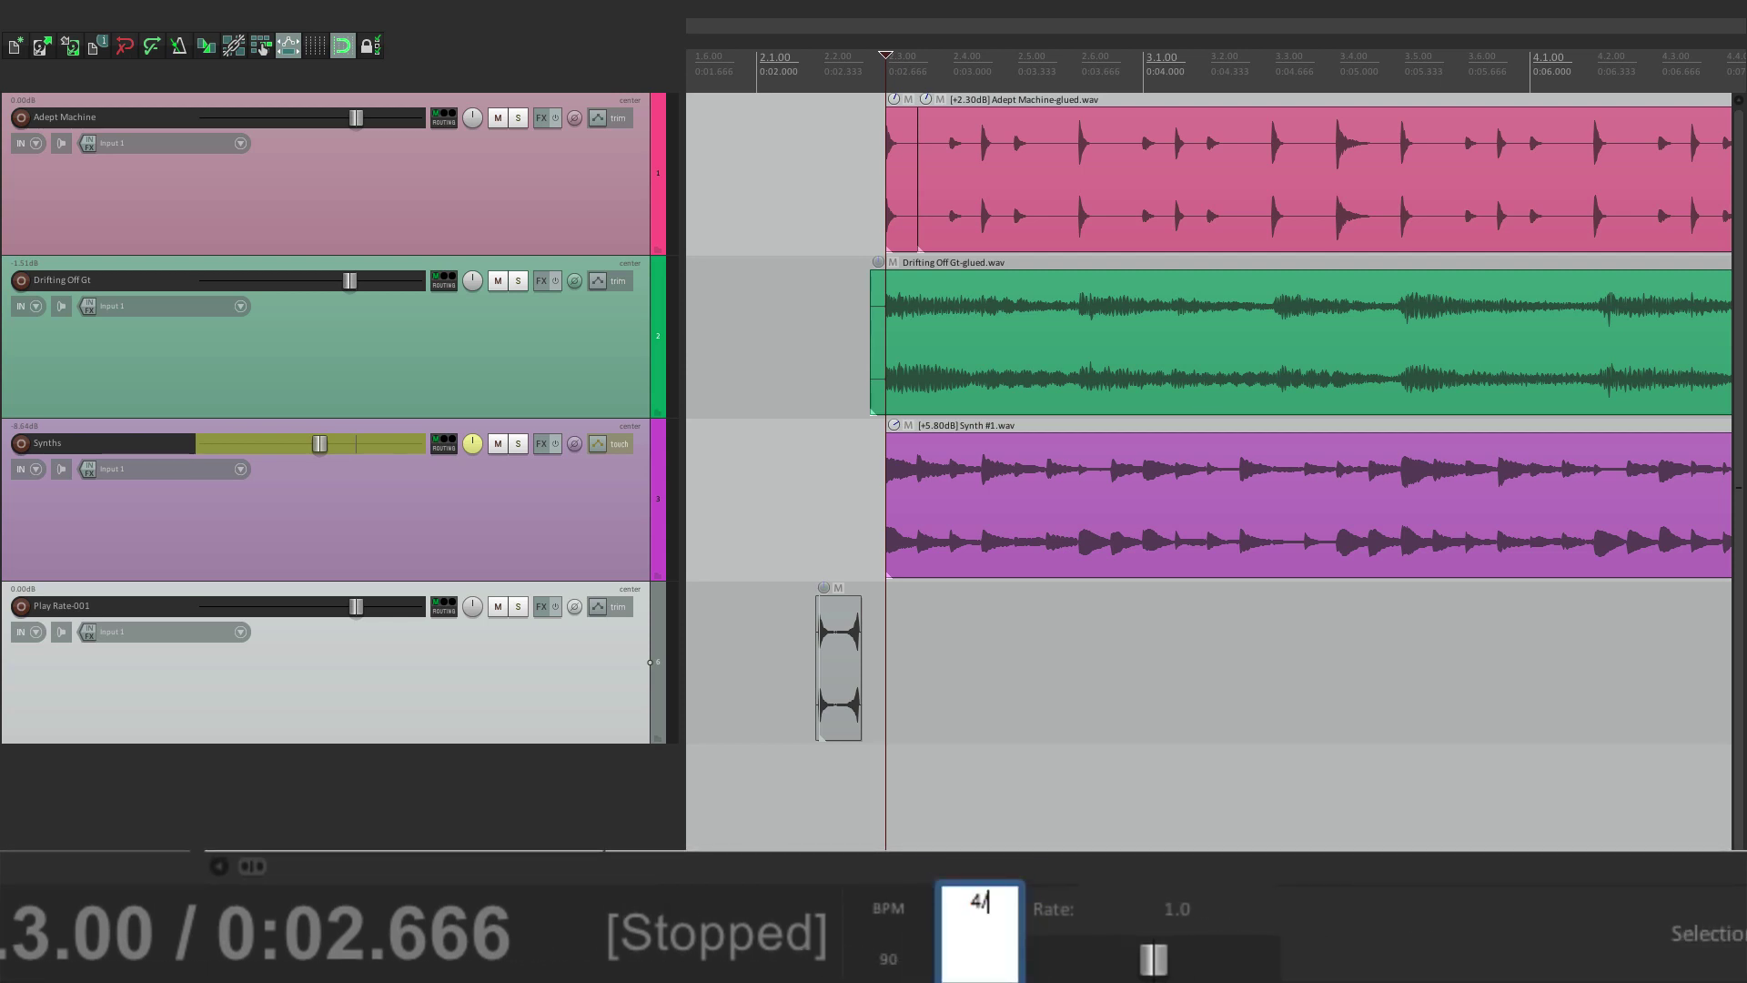
pyautogui.write('/4')
pyautogui.press('Return')
pyautogui.hscroll(3, 1210, 946)
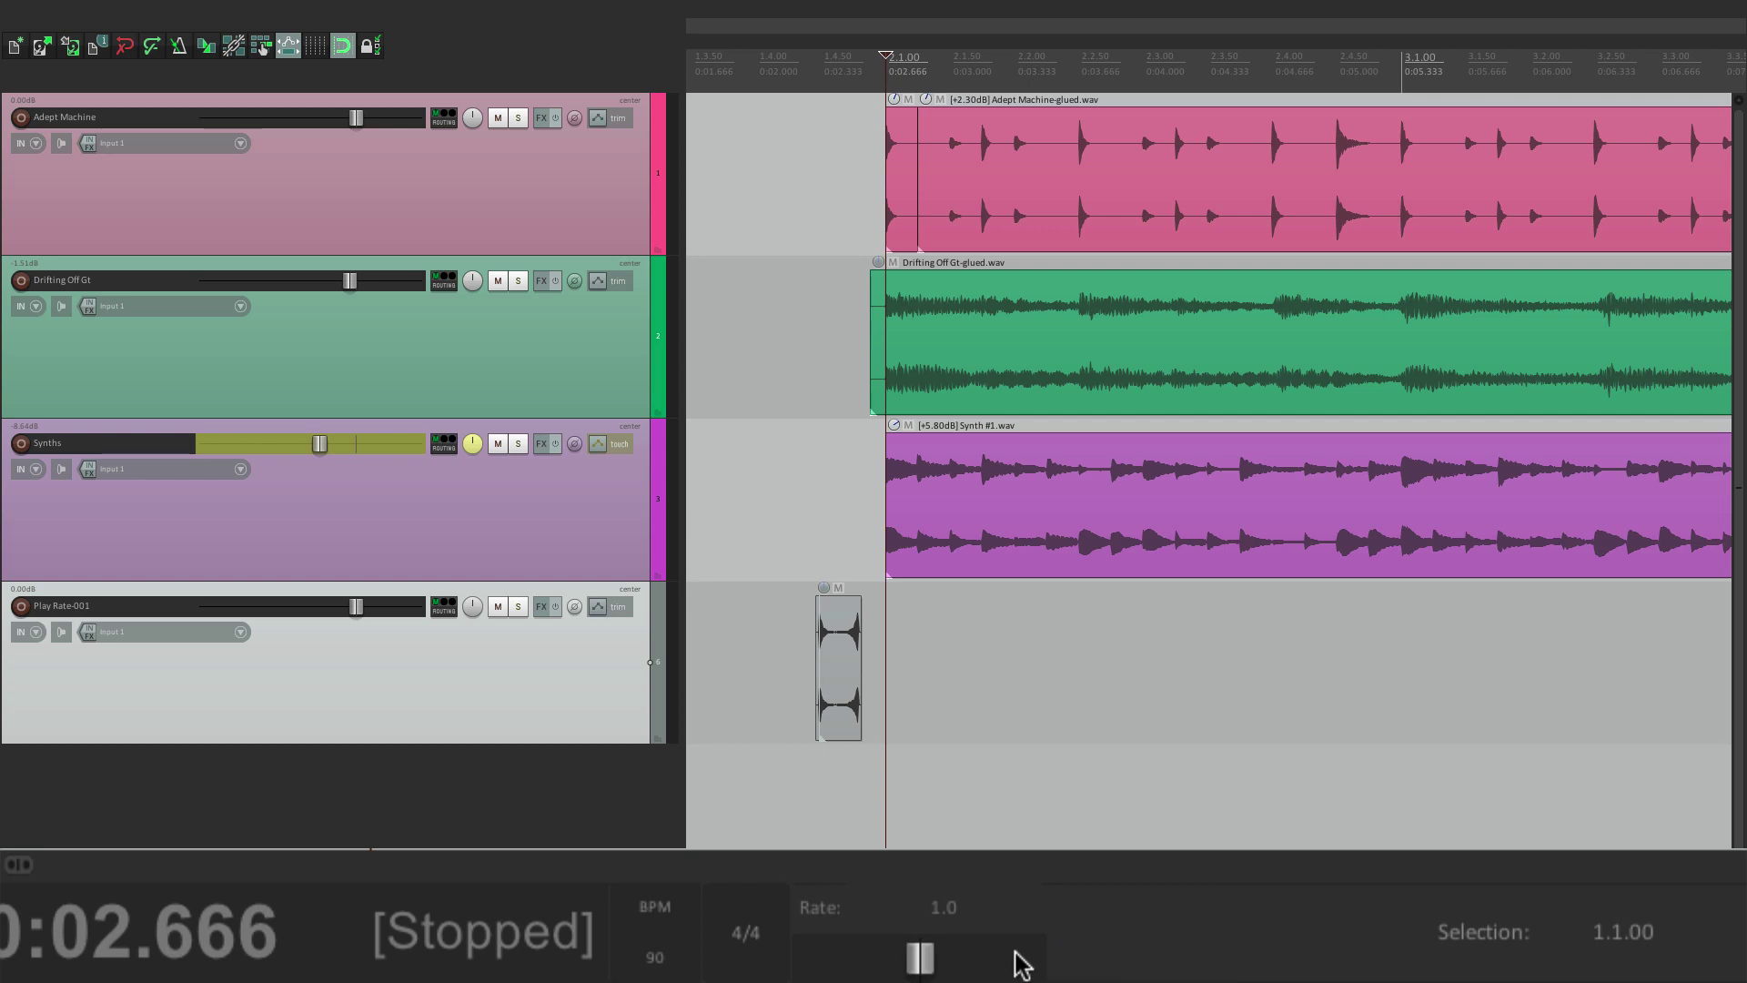
# Raise the master playrate to 1.696 and play back at that rate.
pyautogui.scroll(-5, 910, 955)
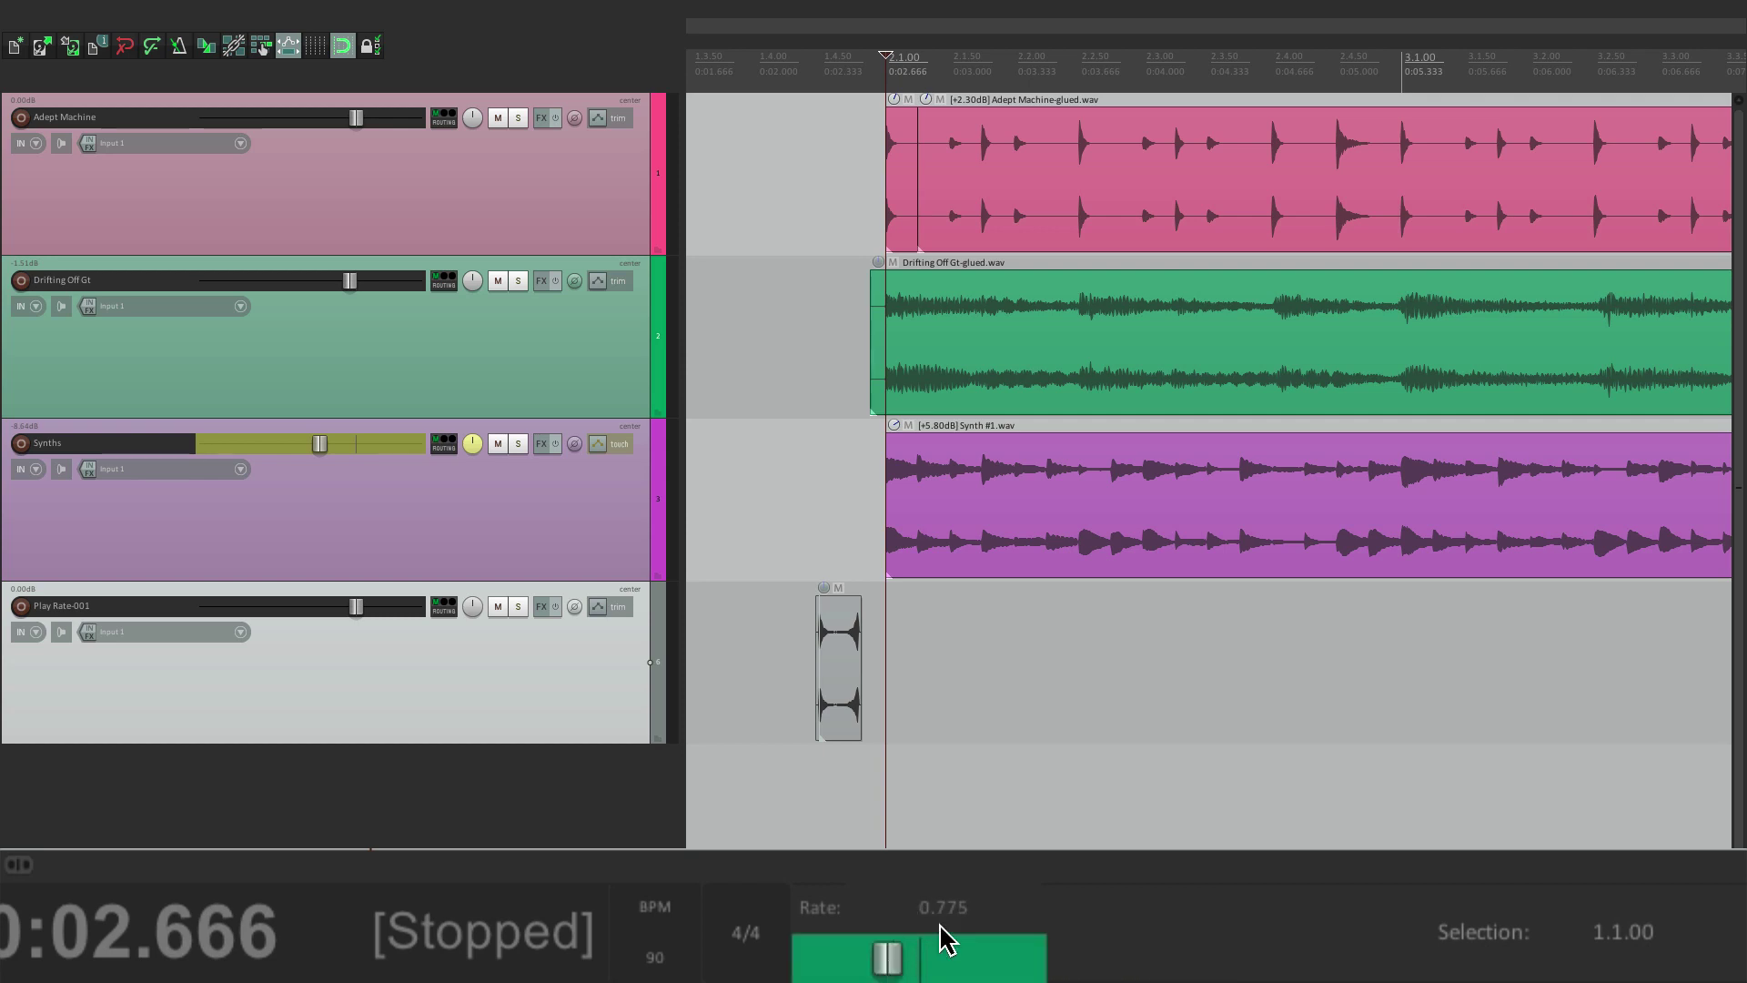
pyautogui.press('space')
pyautogui.press('space')
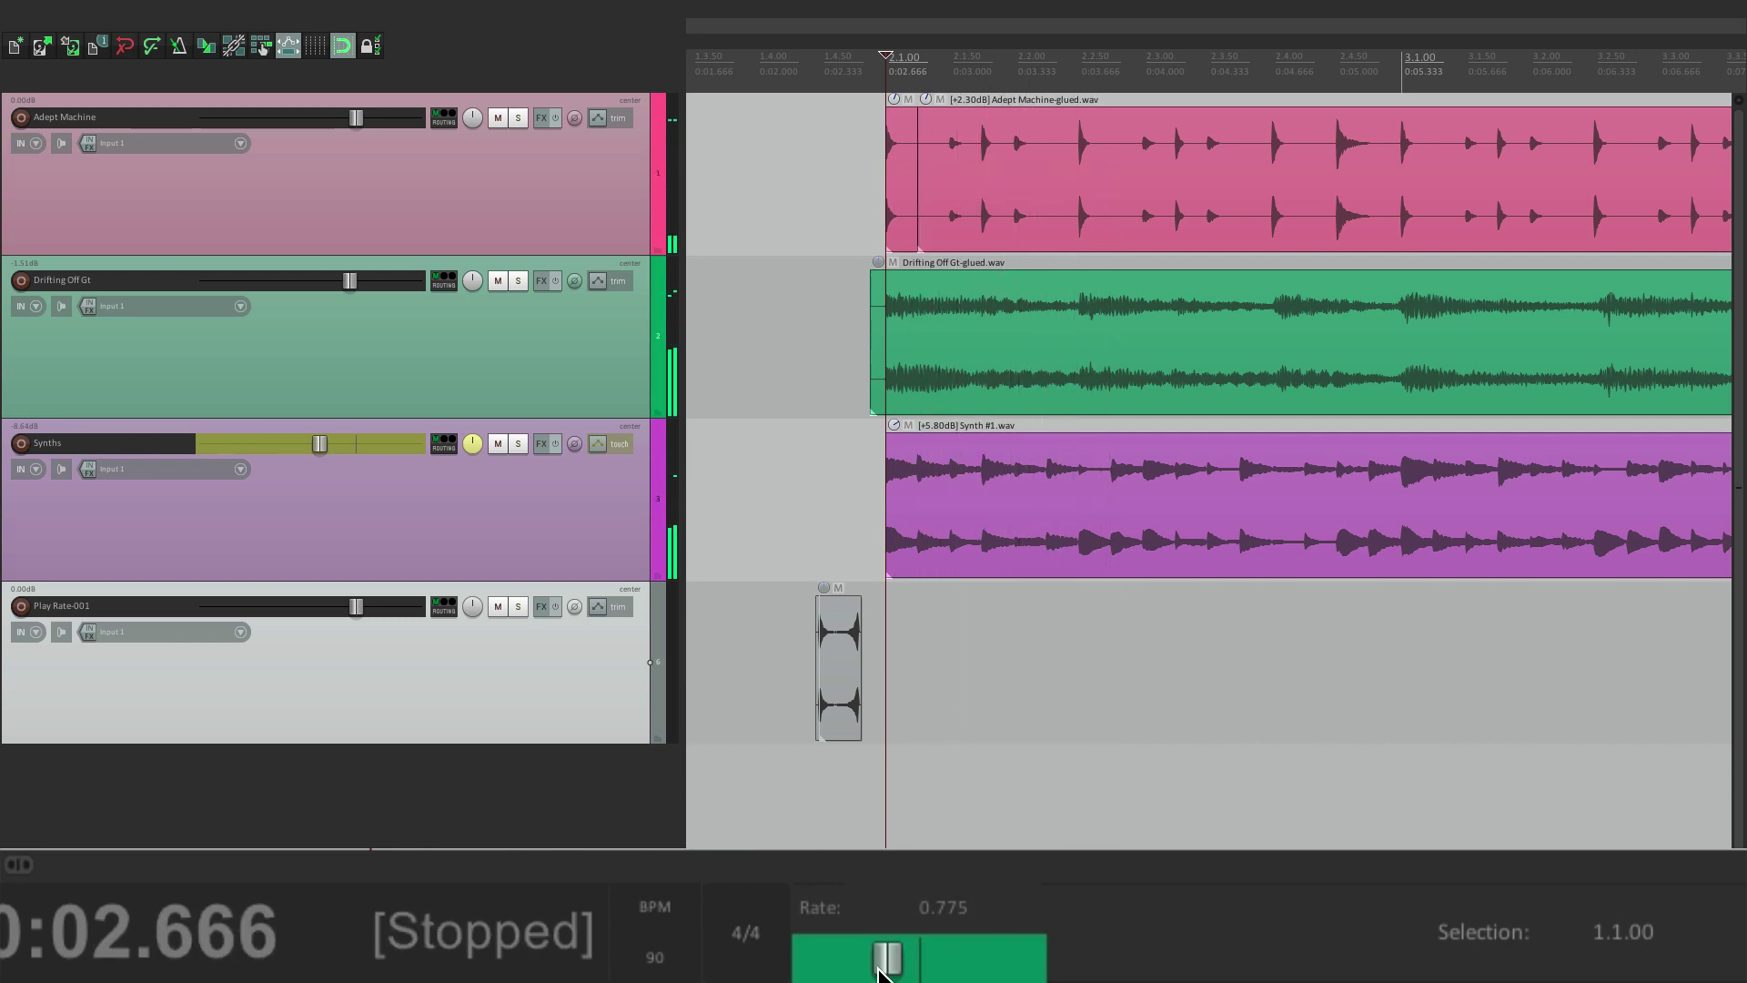
pyautogui.moveTo(889, 954); pyautogui.dragTo(945, 954)
pyautogui.press('space')
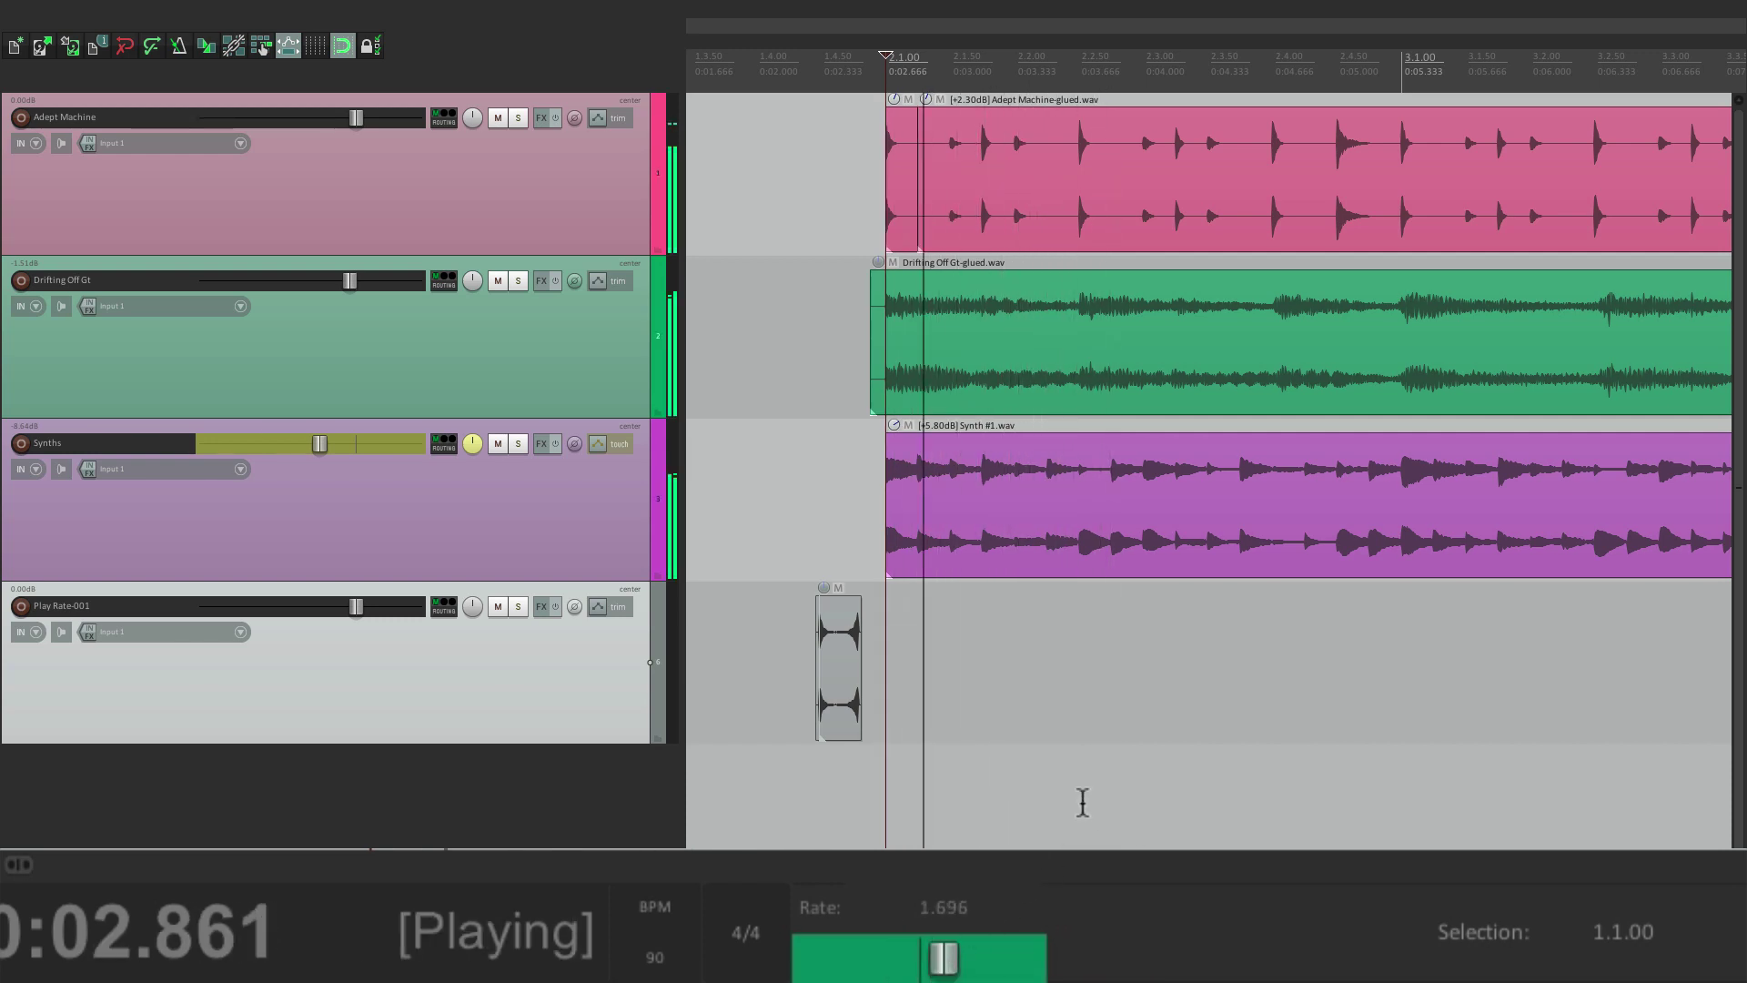
pyautogui.press('space')
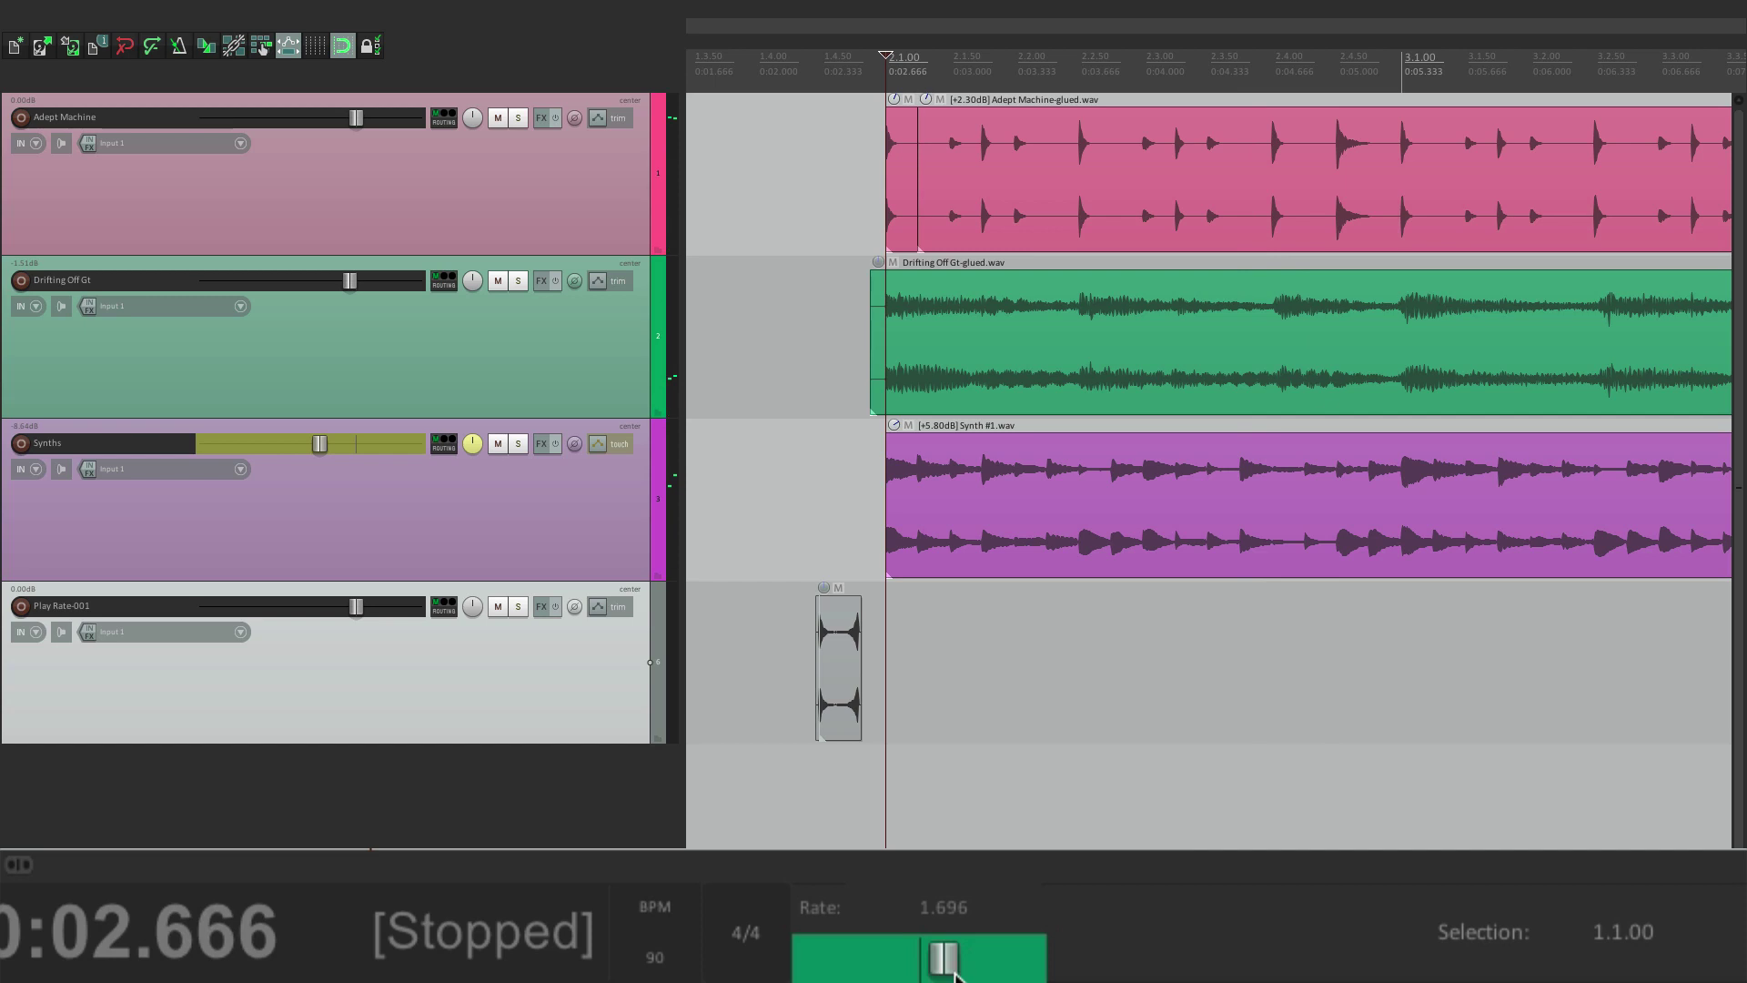
# Enable preserving pitch in audio items when the master playrate changes, and audition it.
pyautogui.rightClick(951, 969)
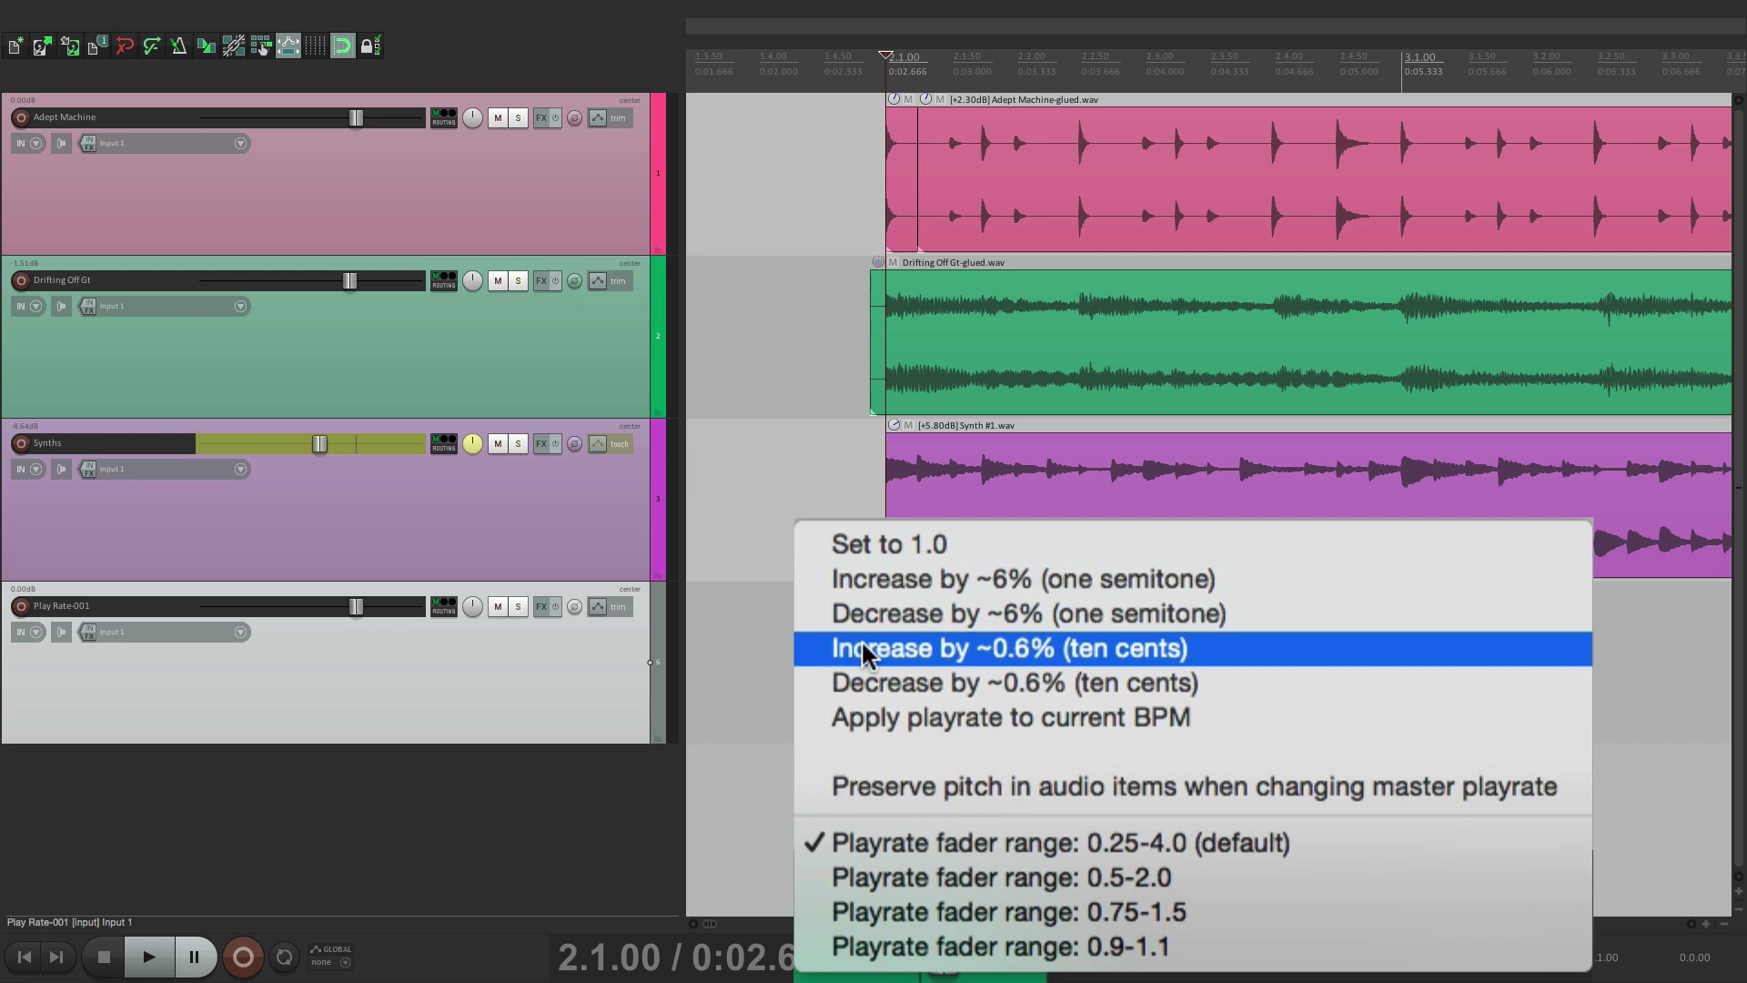
pyautogui.click(812, 786)
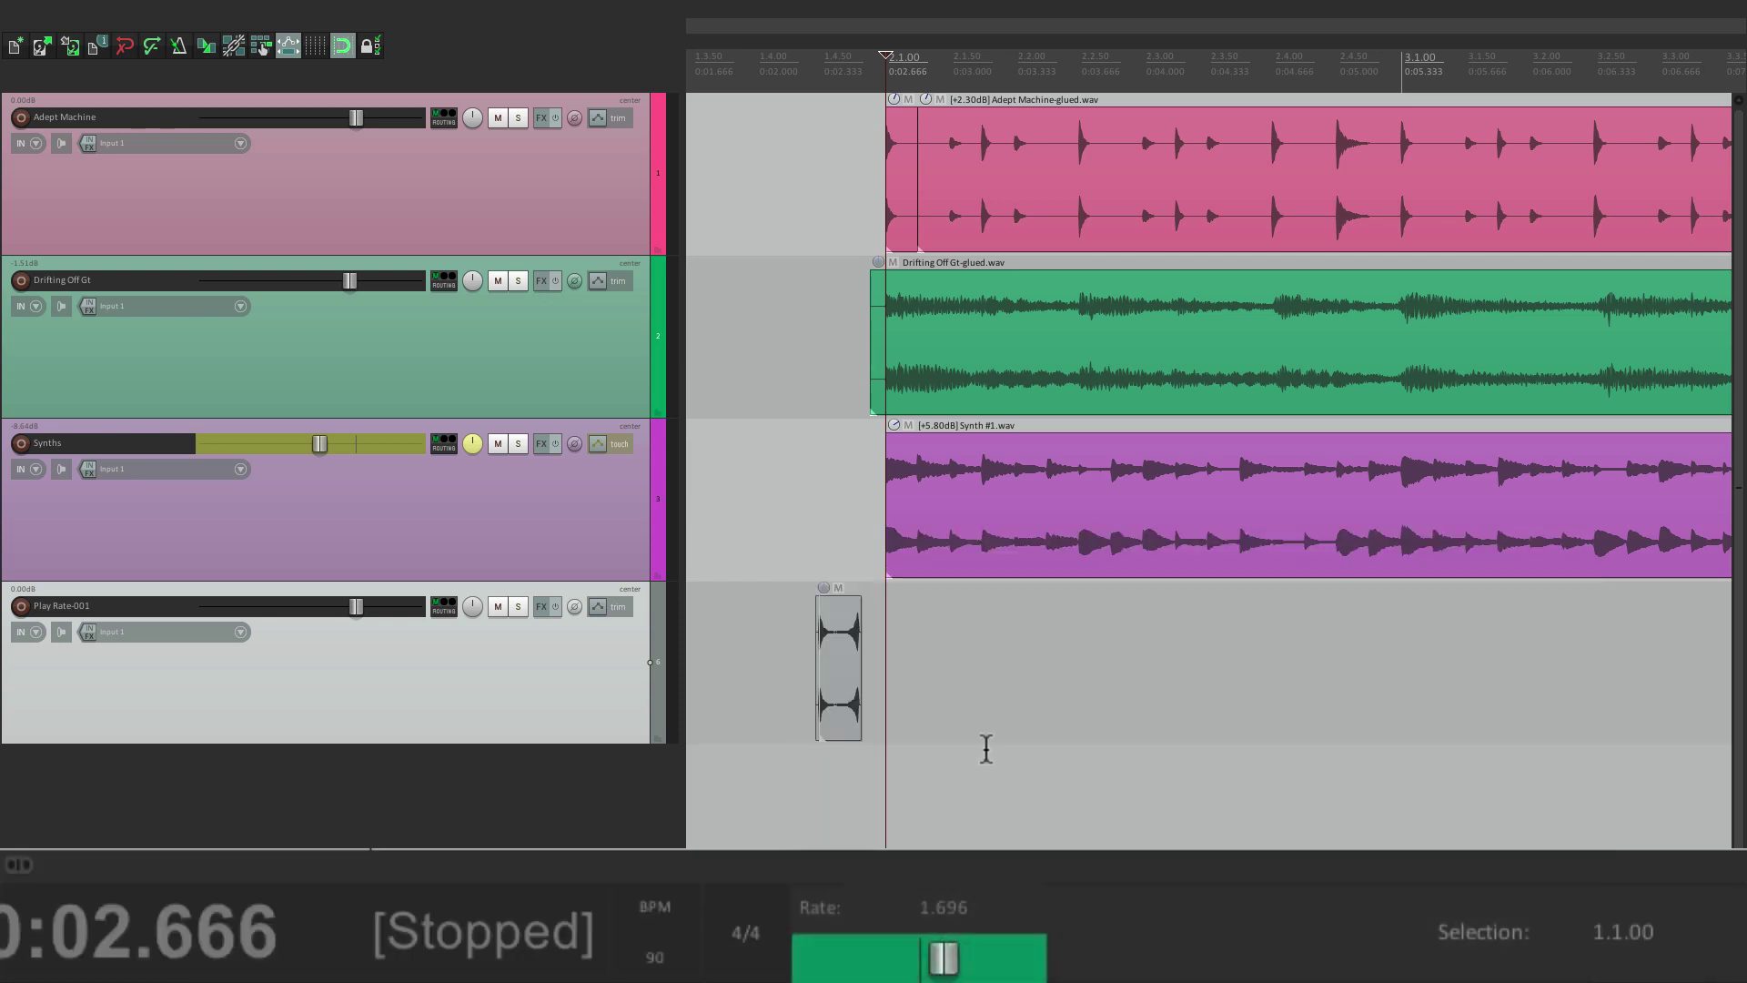
pyautogui.press('space')
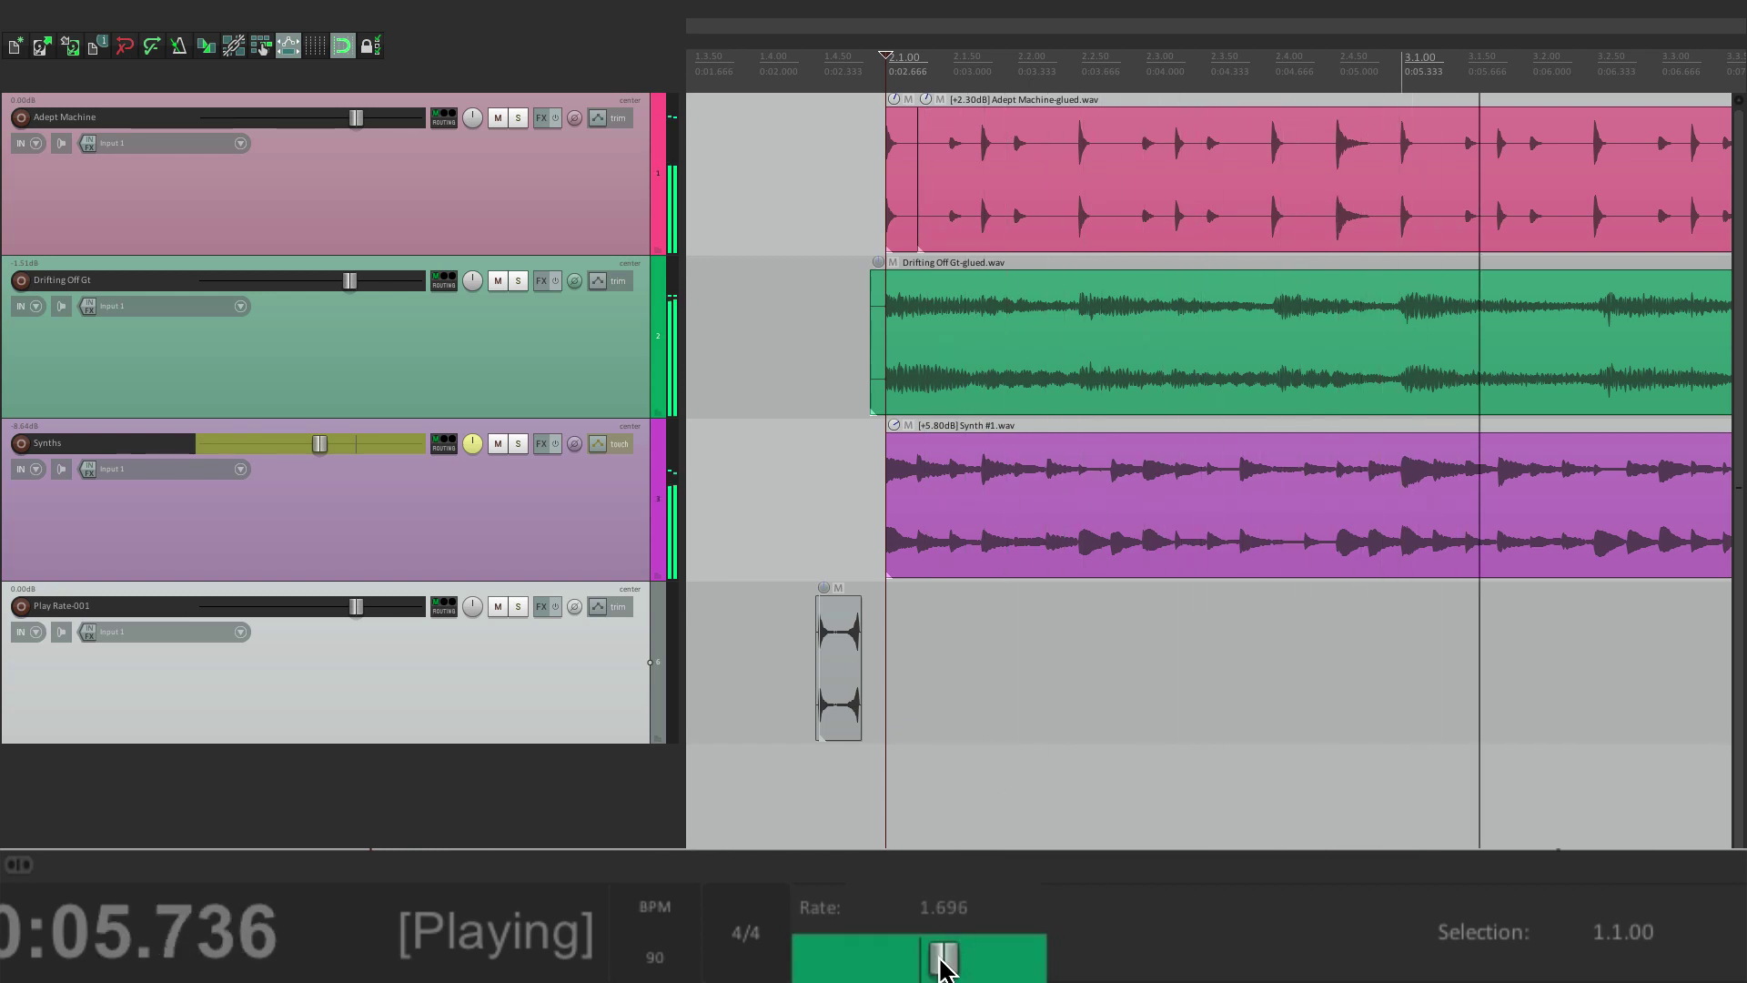
pyautogui.press('space')
# Play at a playrate of about 0.71, reset it to 1.0, and reveal the selection fields.
pyautogui.moveTo(936, 957); pyautogui.dragTo(874, 958)
pyautogui.press('space')
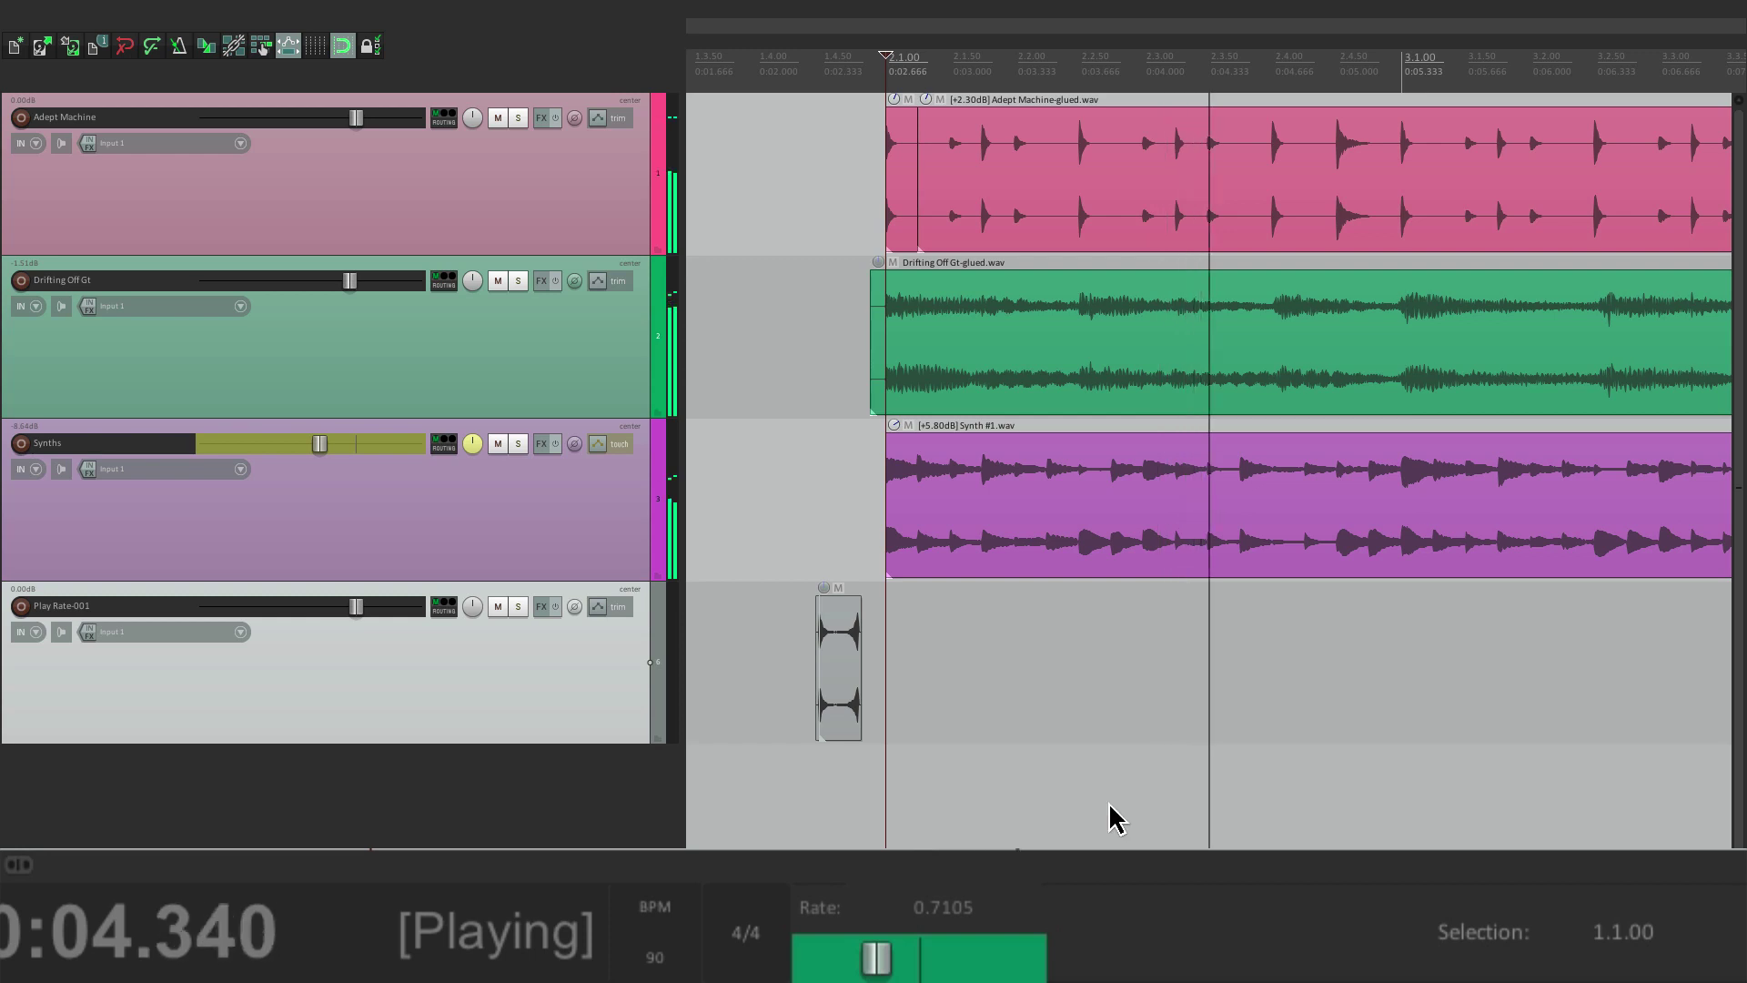
pyautogui.press('space')
pyautogui.doubleClick(877, 957)
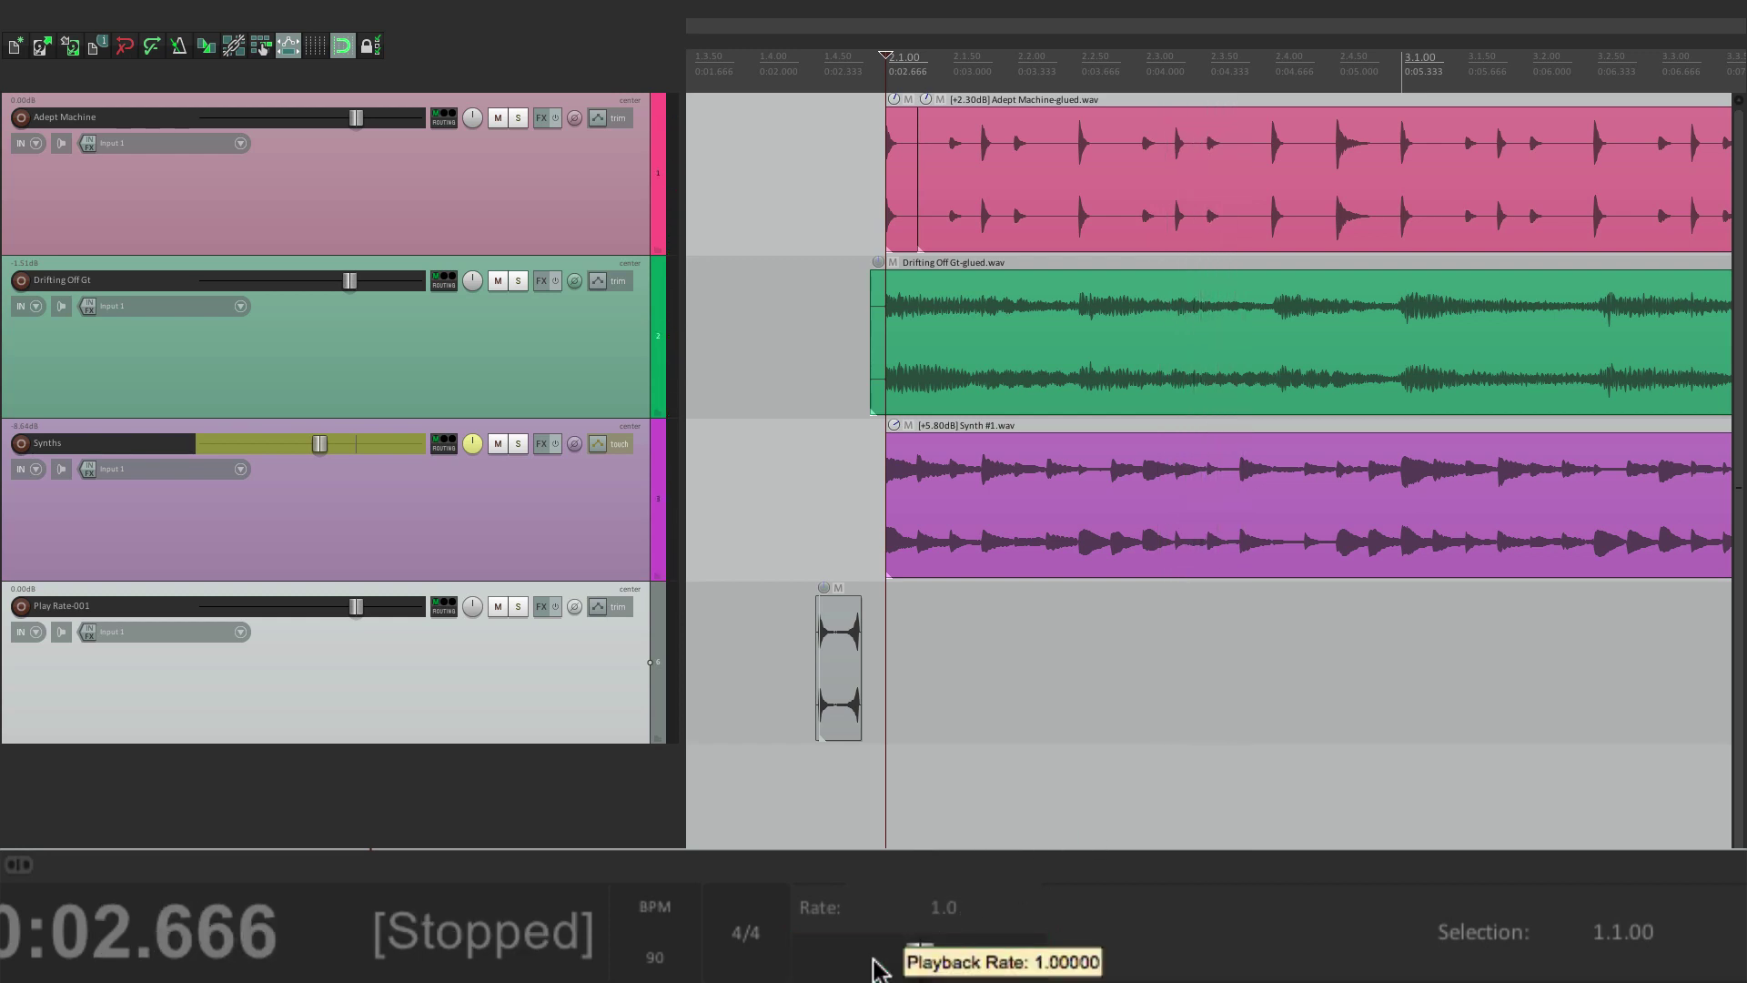
pyautogui.moveTo(946, 957); pyautogui.dragTo(601, 958)
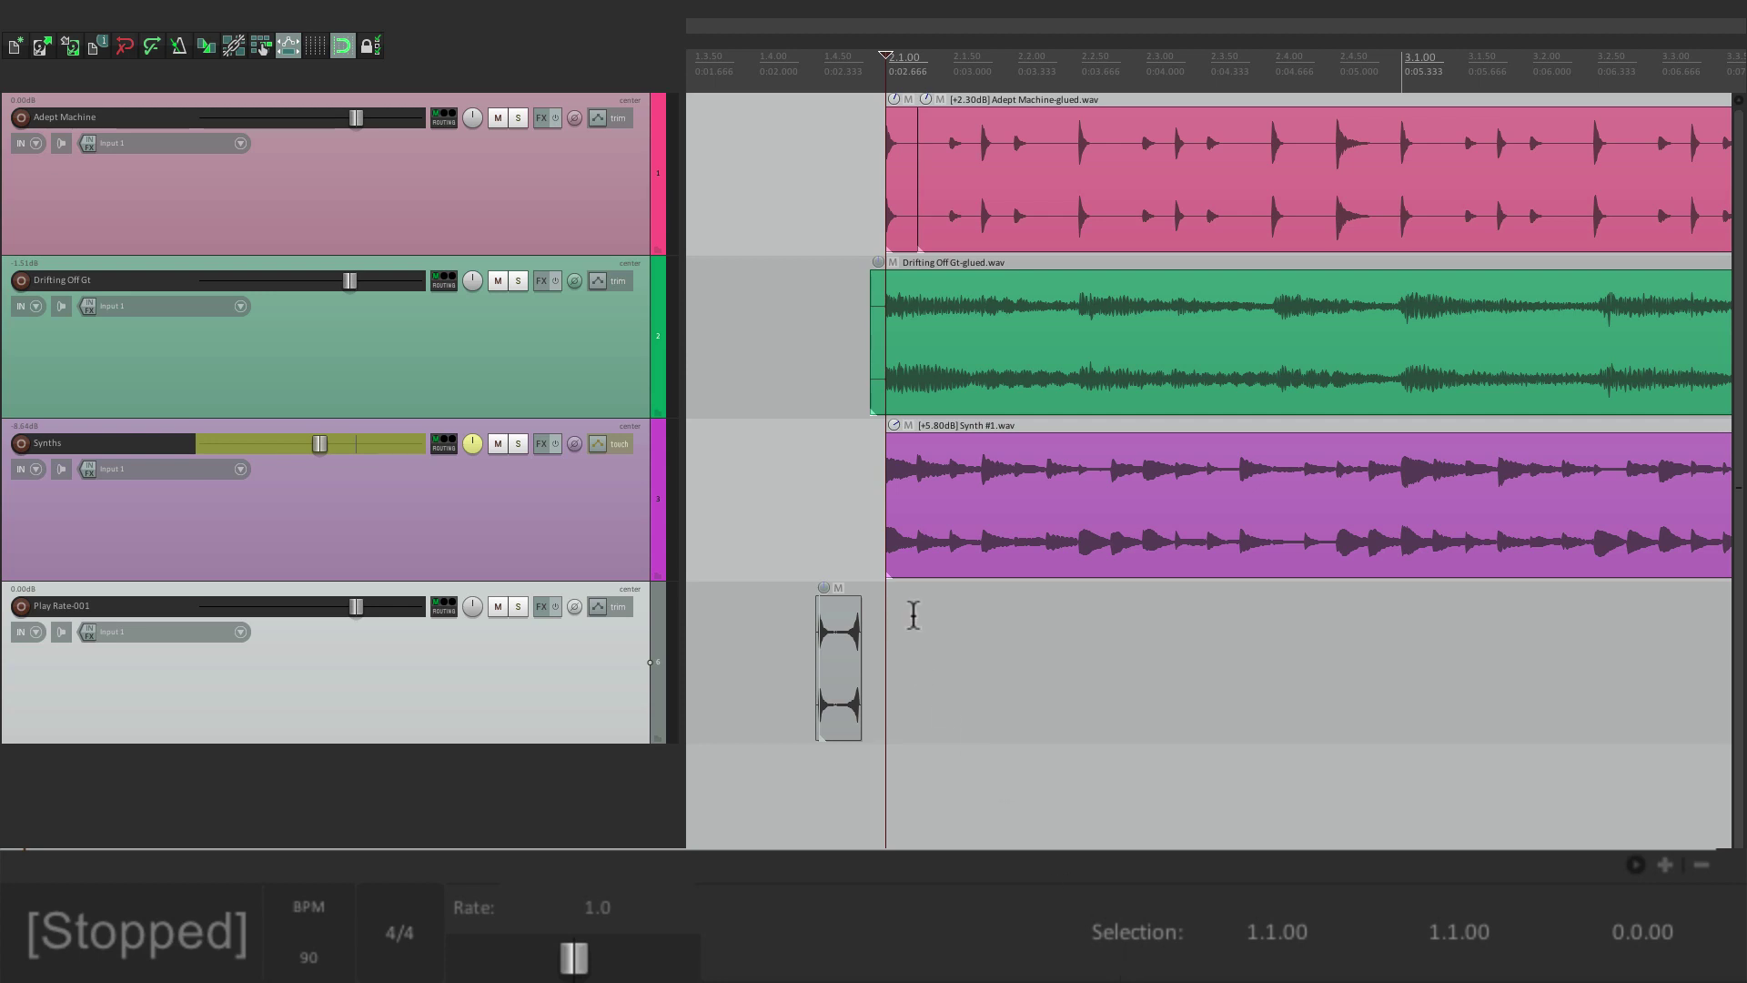
# Select a time range across all tracks from 2.1.00 and set its end to 4.1.00.
pyautogui.moveTo(913, 615); pyautogui.dragTo(1358, 591)
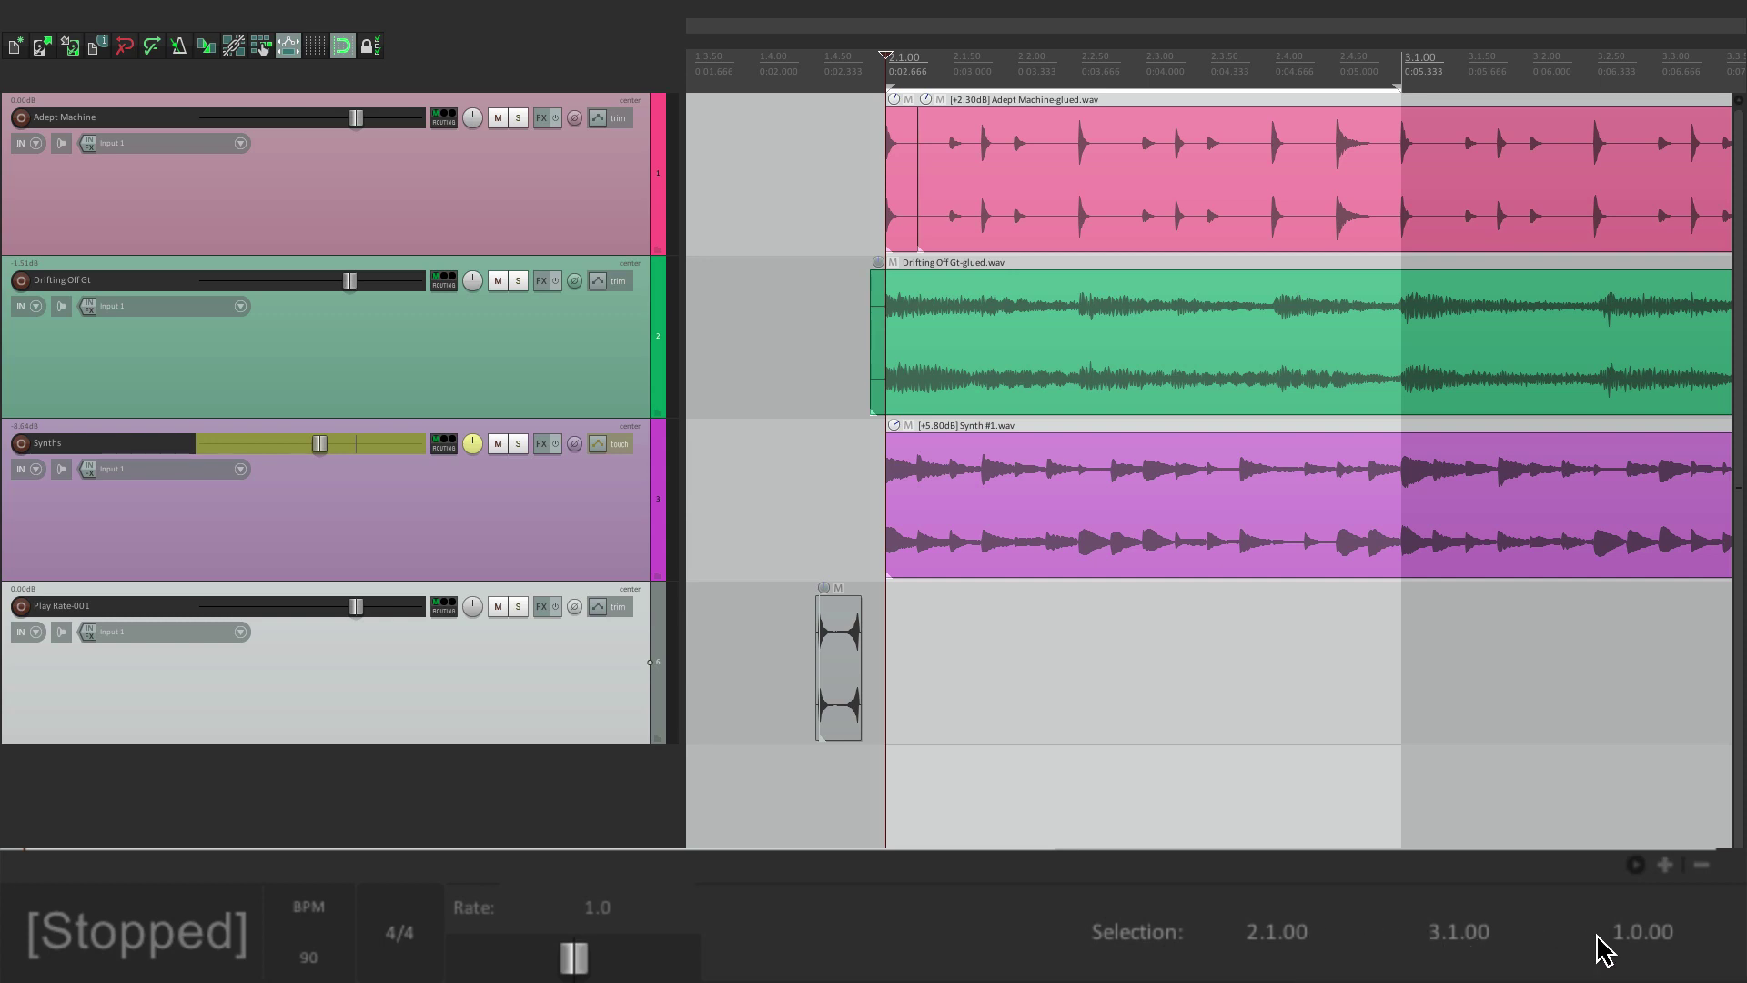
pyautogui.scroll(-4, 1025, 613)
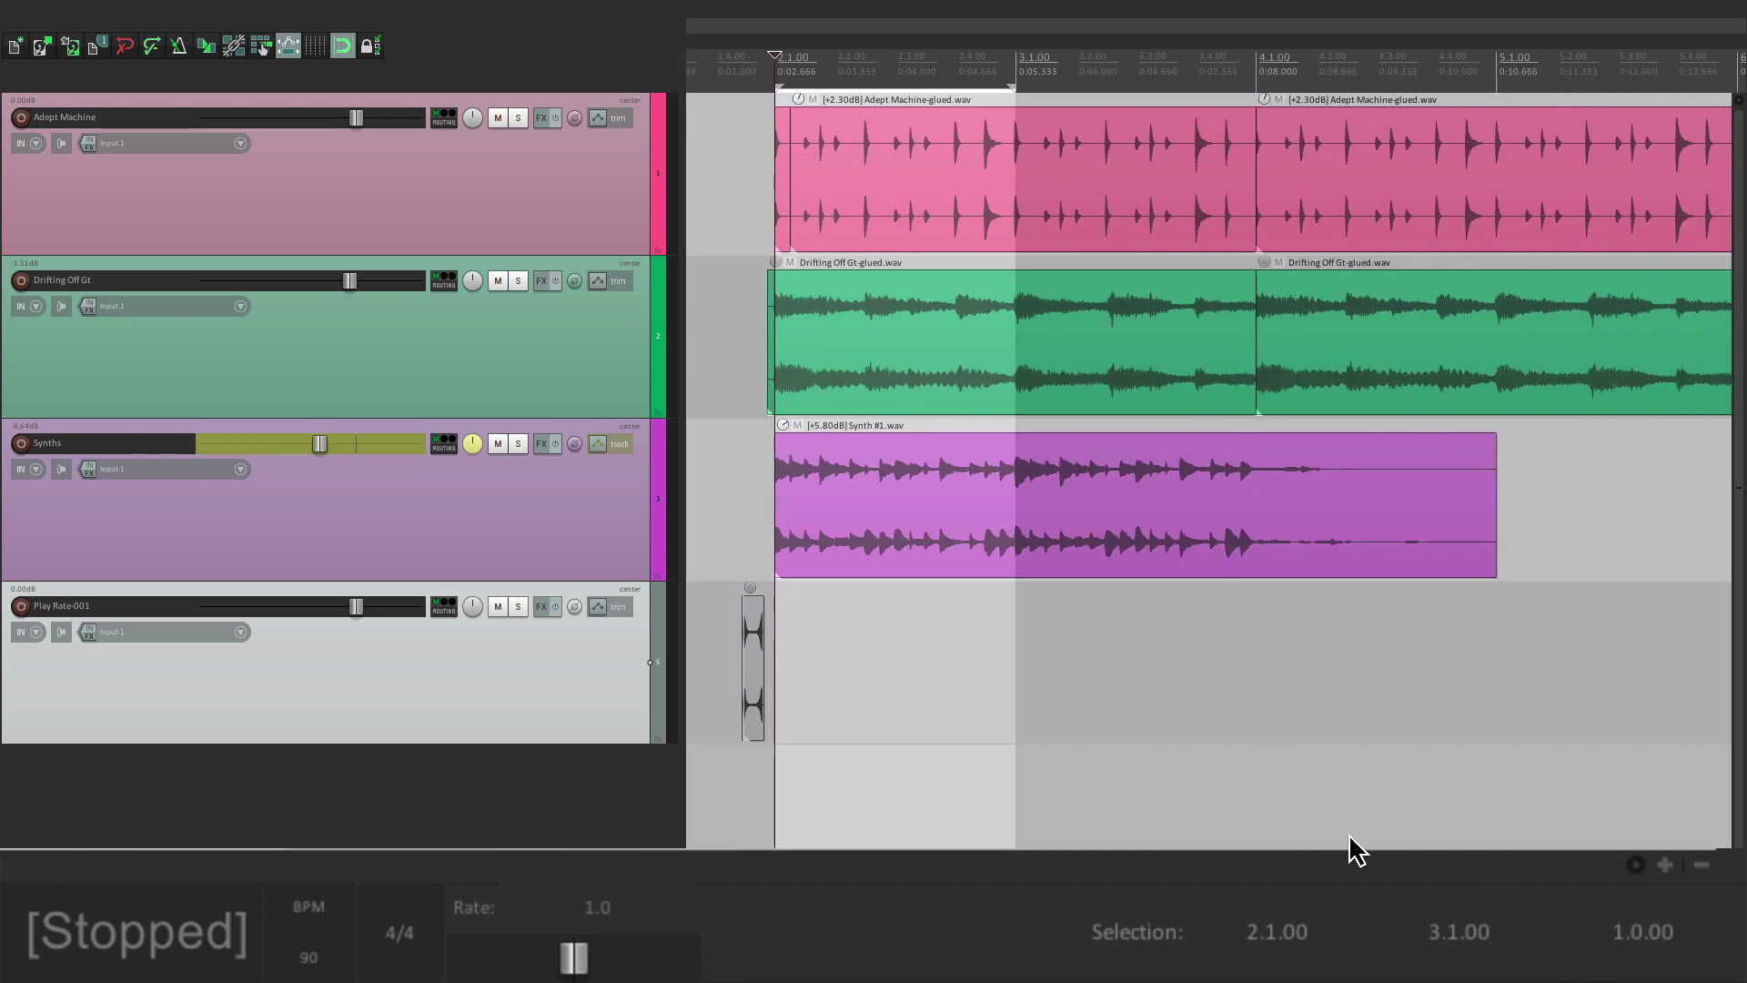
pyautogui.click(1438, 947)
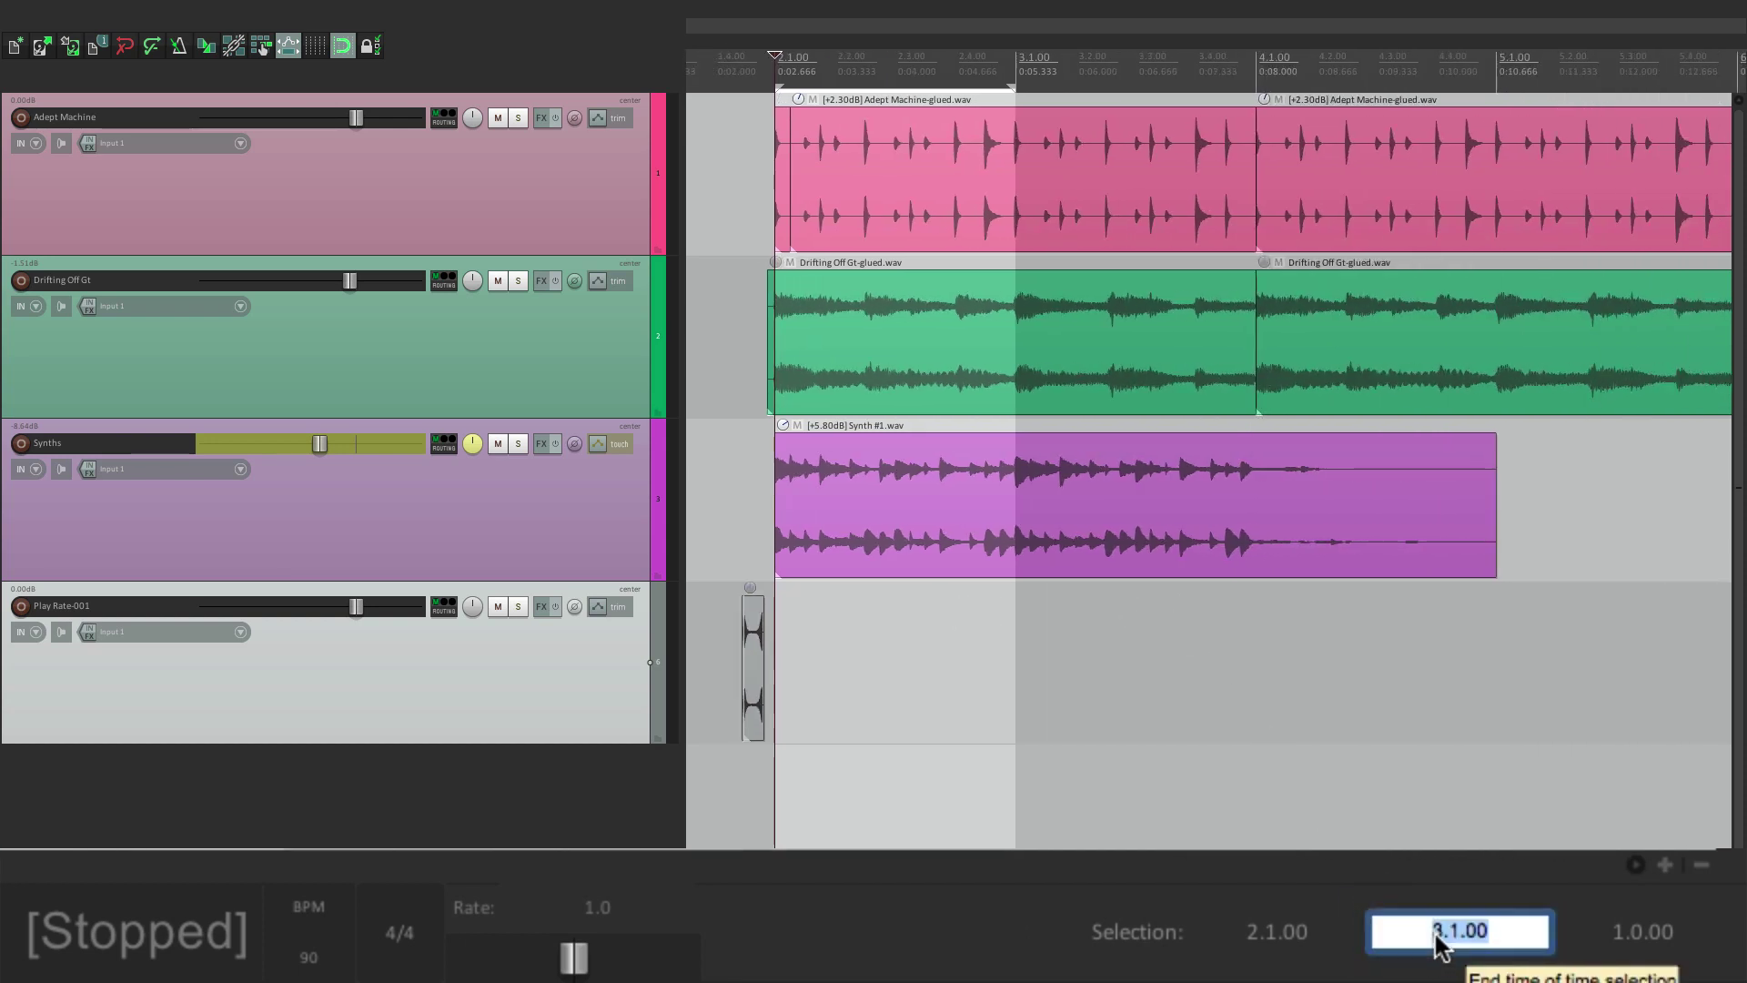
pyautogui.write('4')
pyautogui.press('Return')
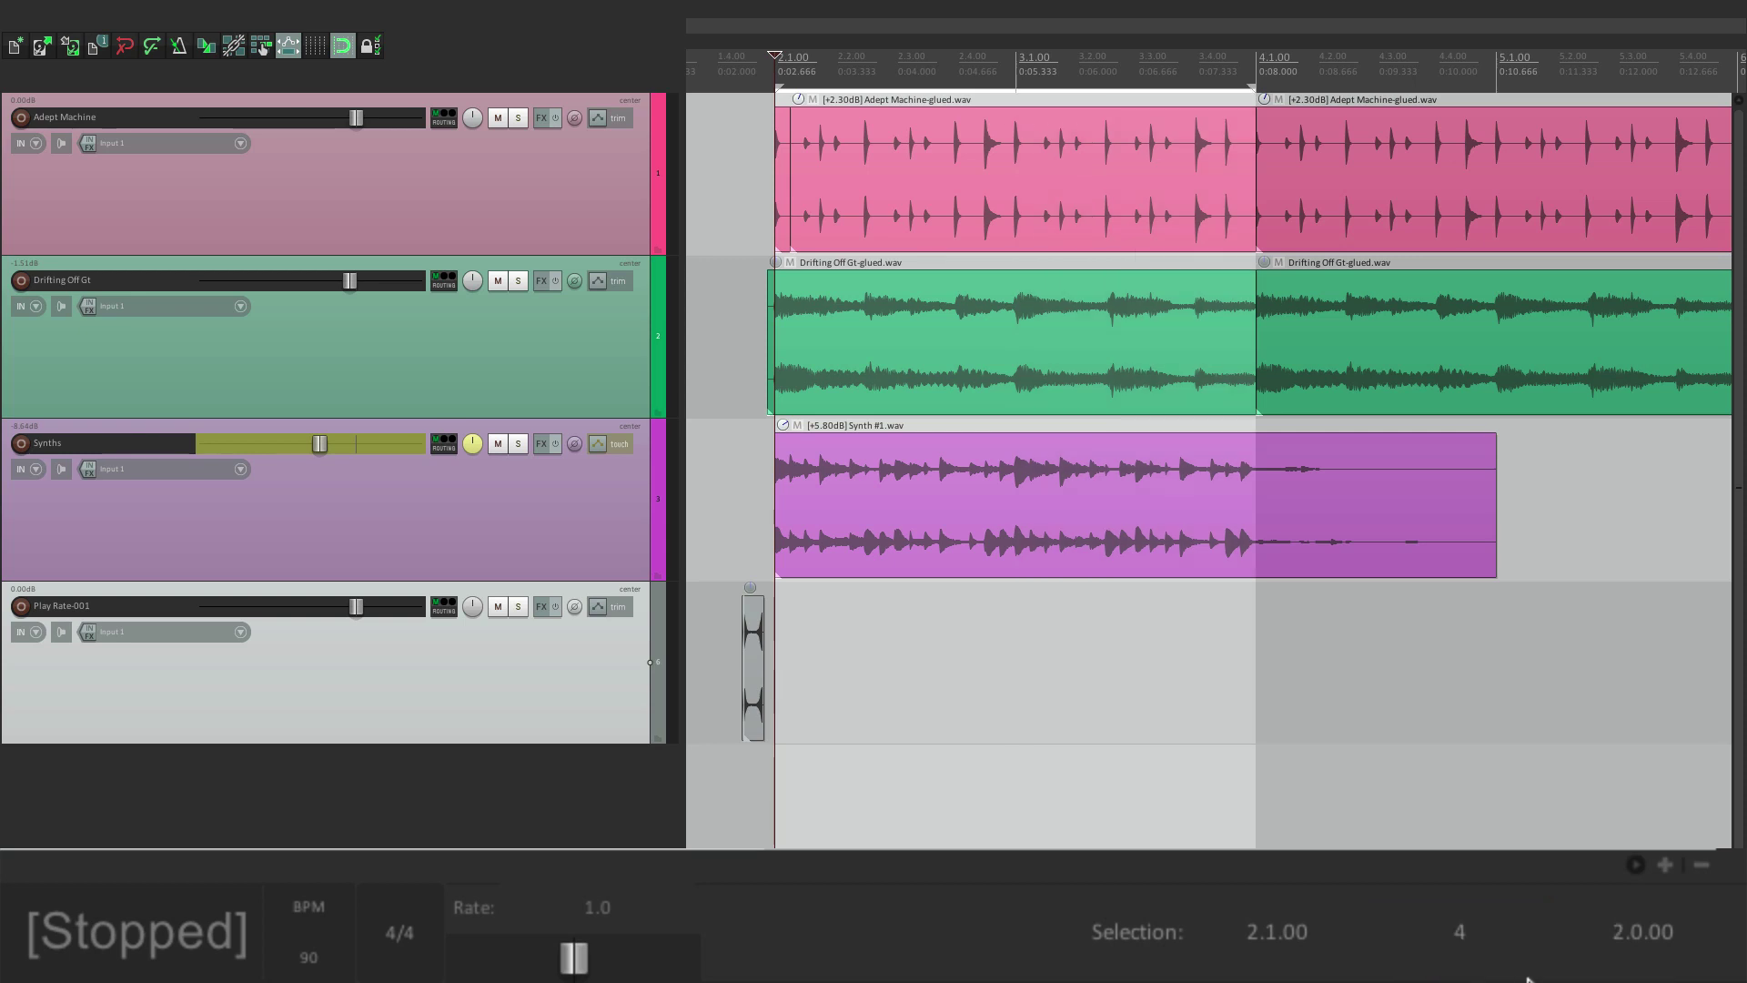
# Set the selection start to 3.1.00 and its length to two bars.
pyautogui.click(1268, 912)
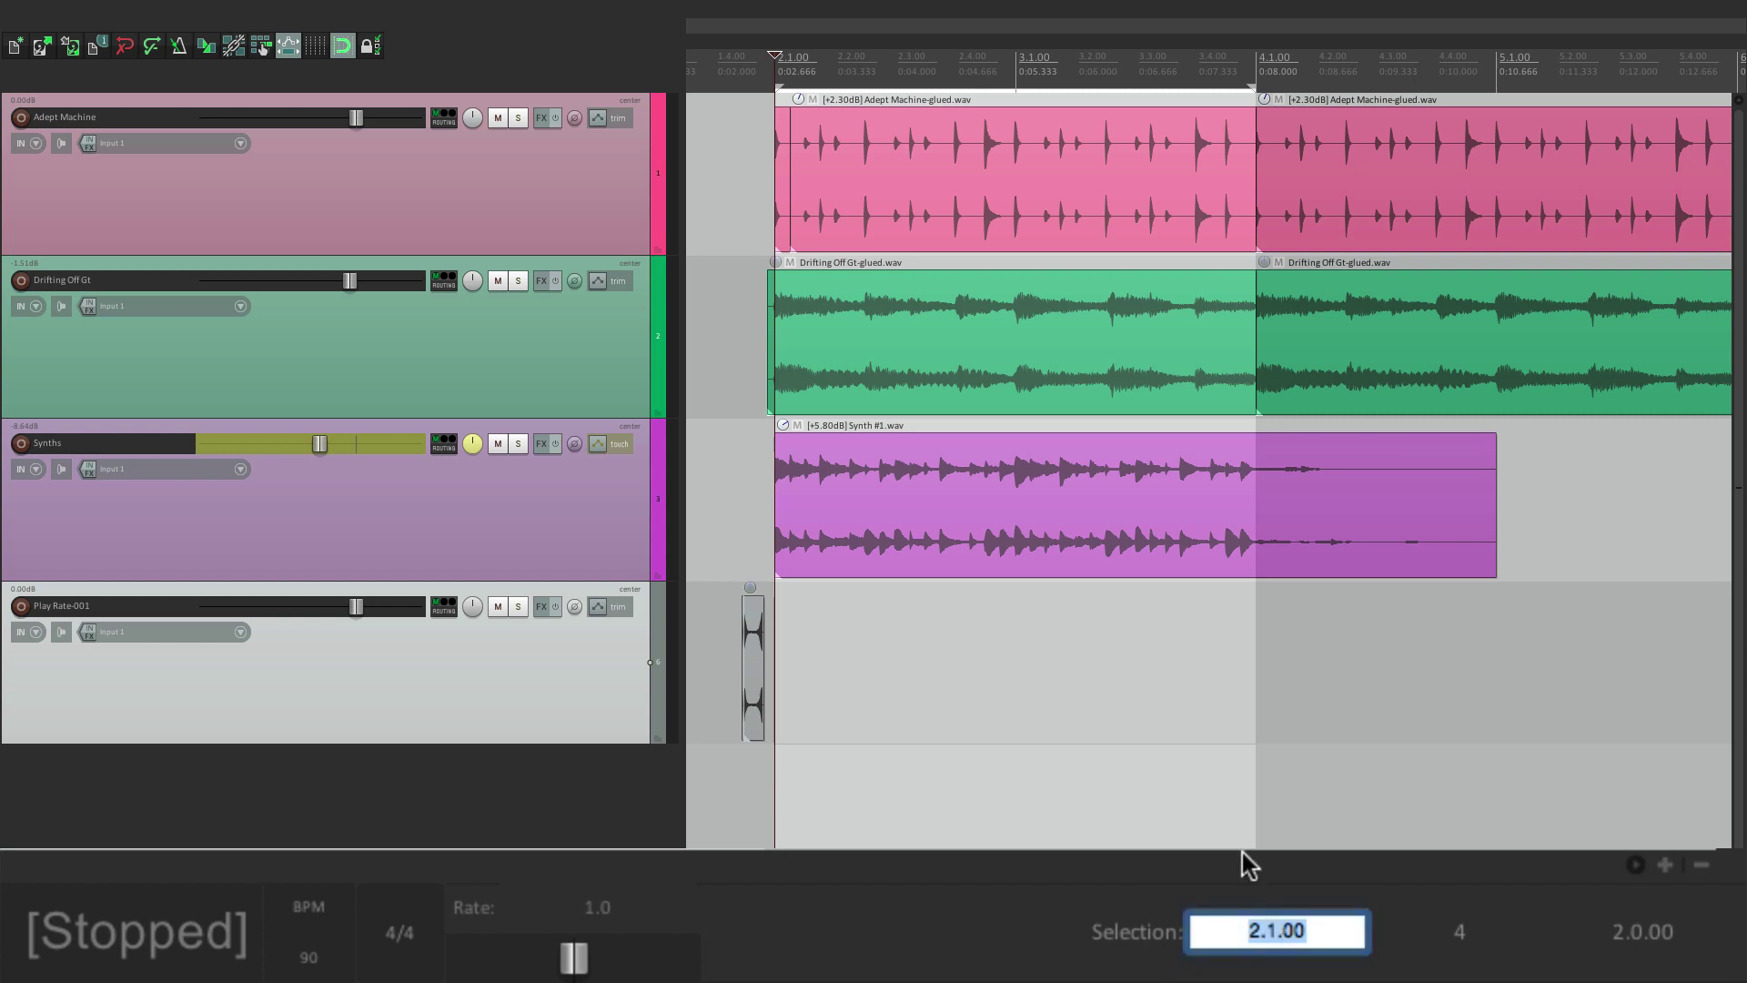
pyautogui.write('3')
pyautogui.press('Return')
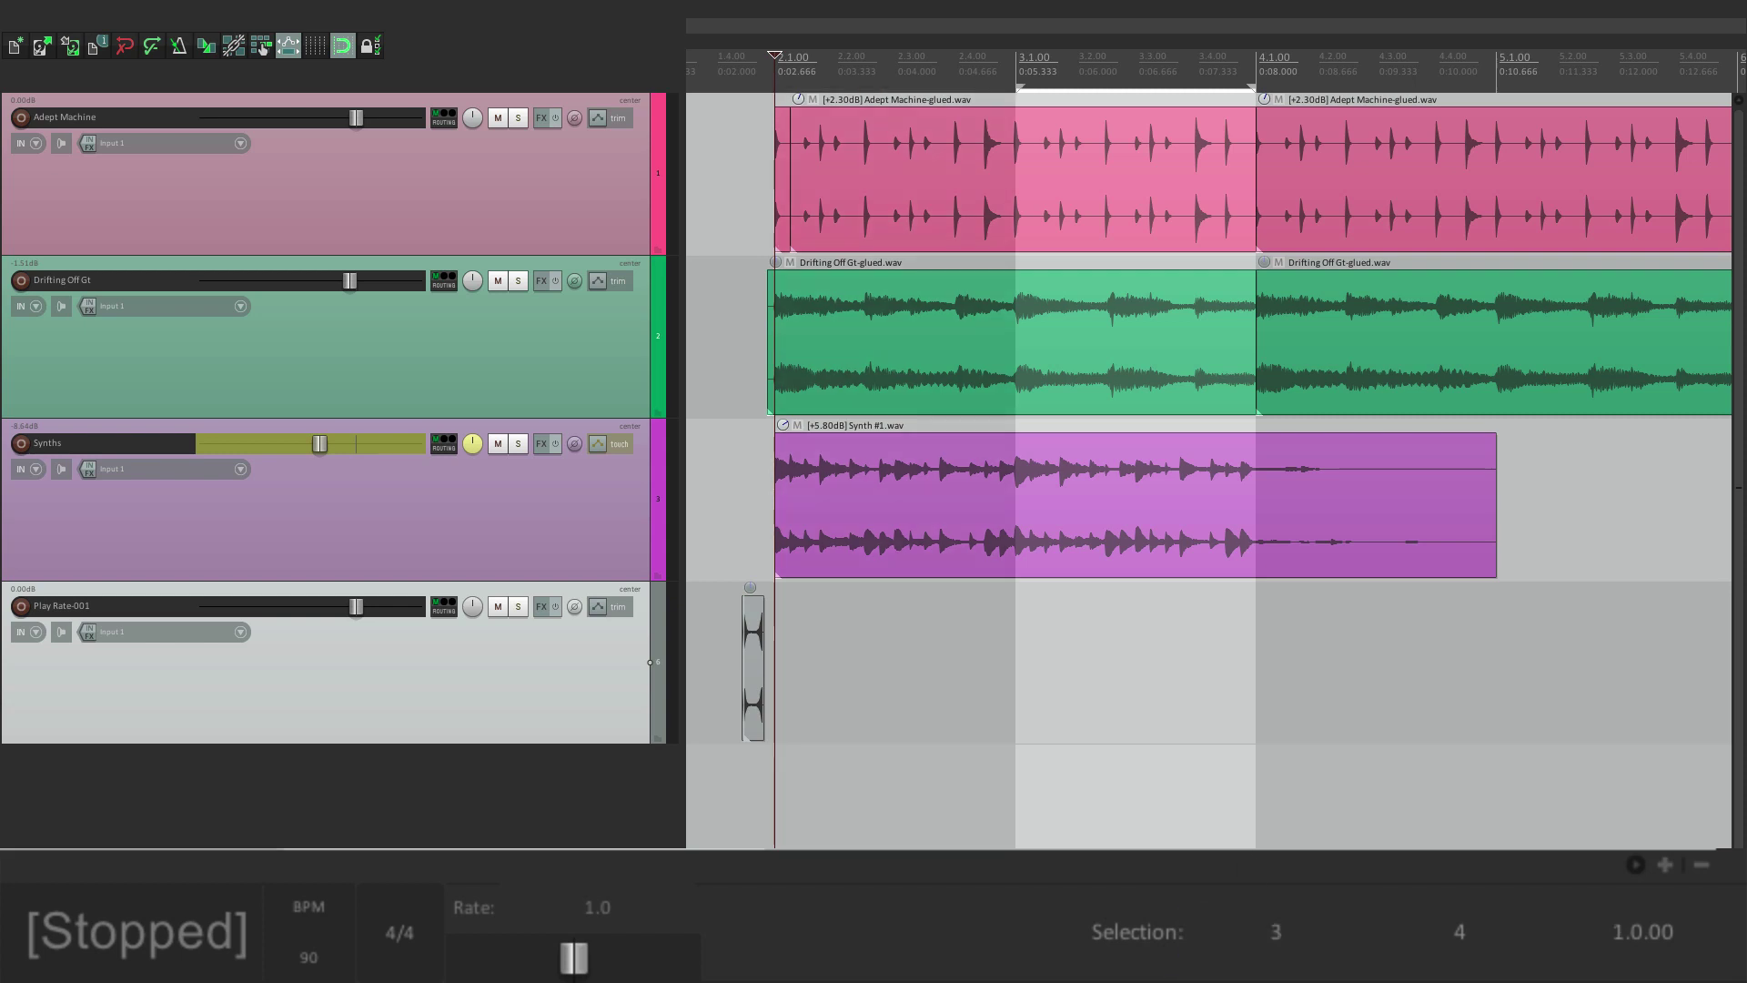
pyautogui.click(1624, 949)
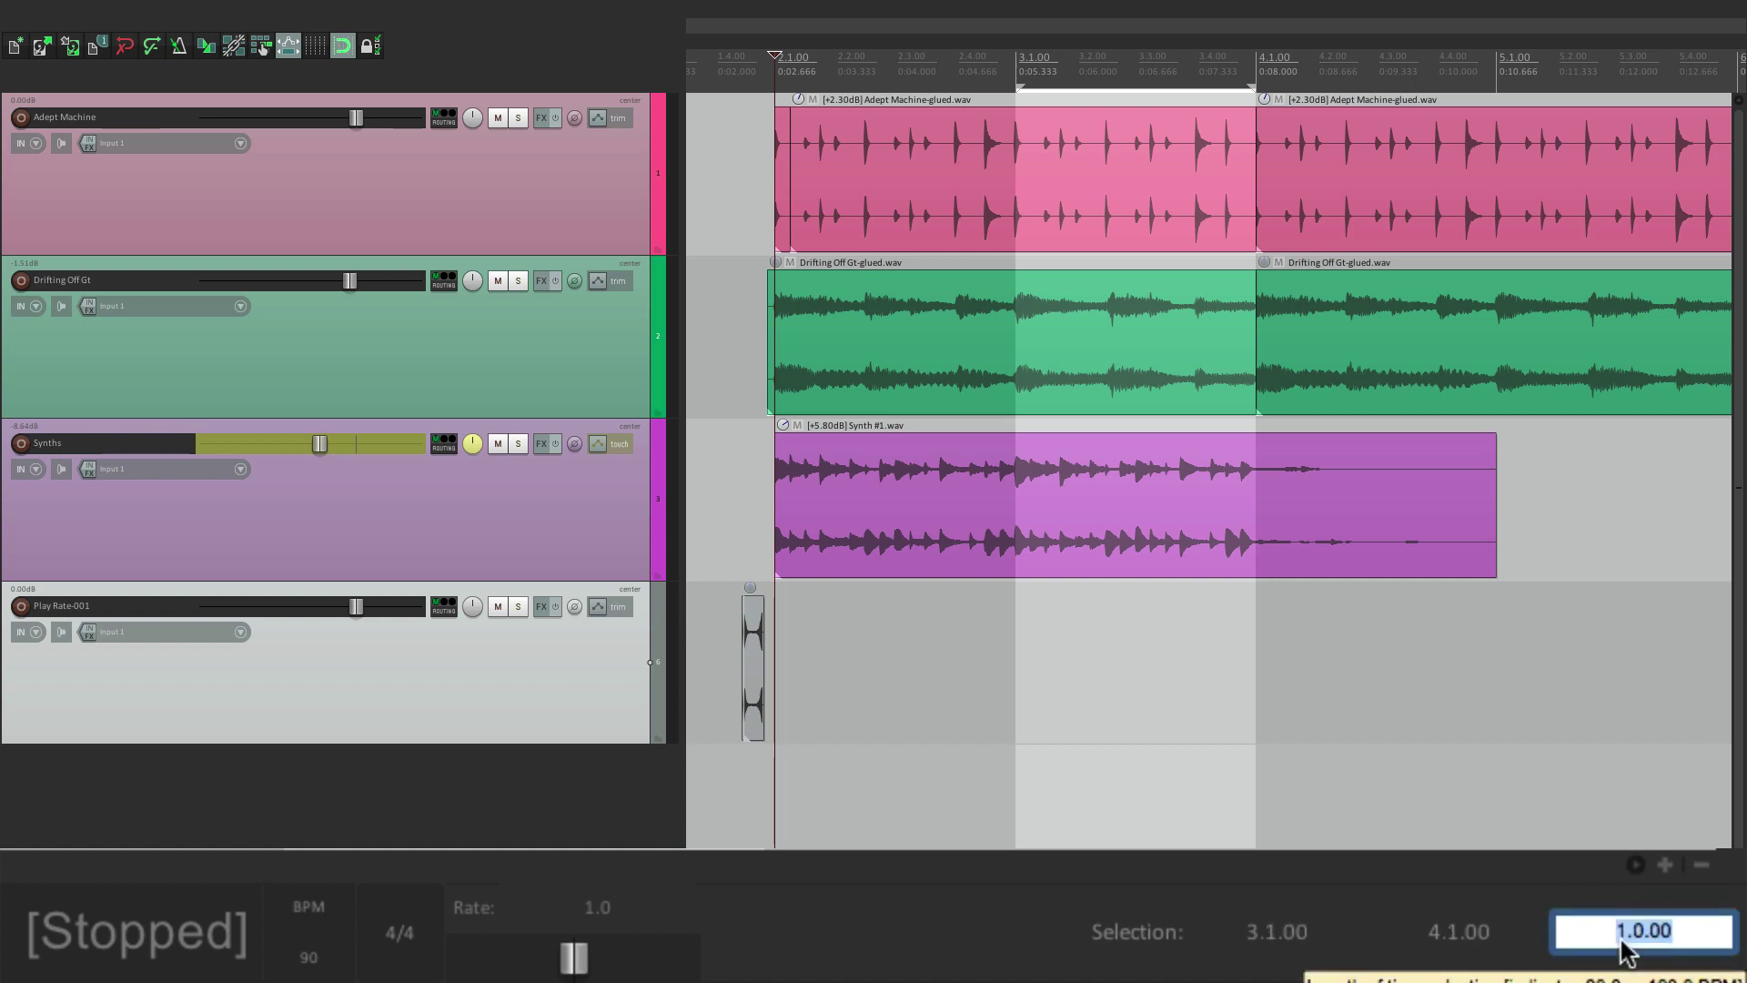
pyautogui.write('2')
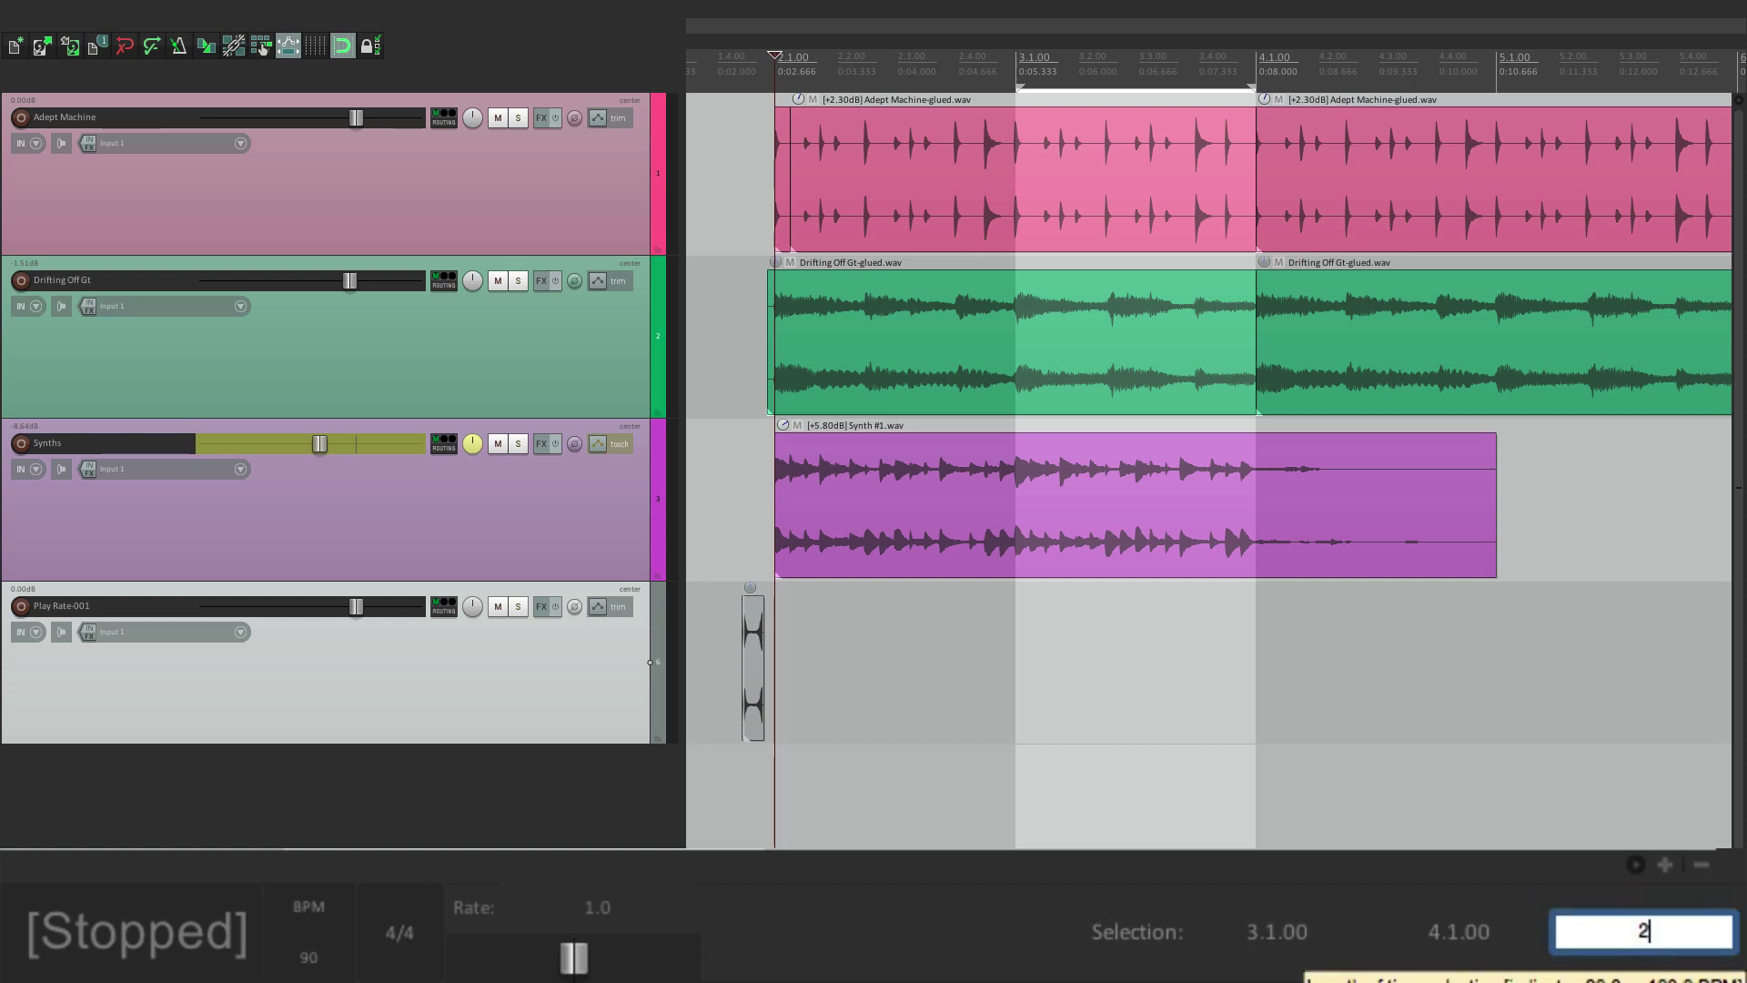
pyautogui.press('Return')
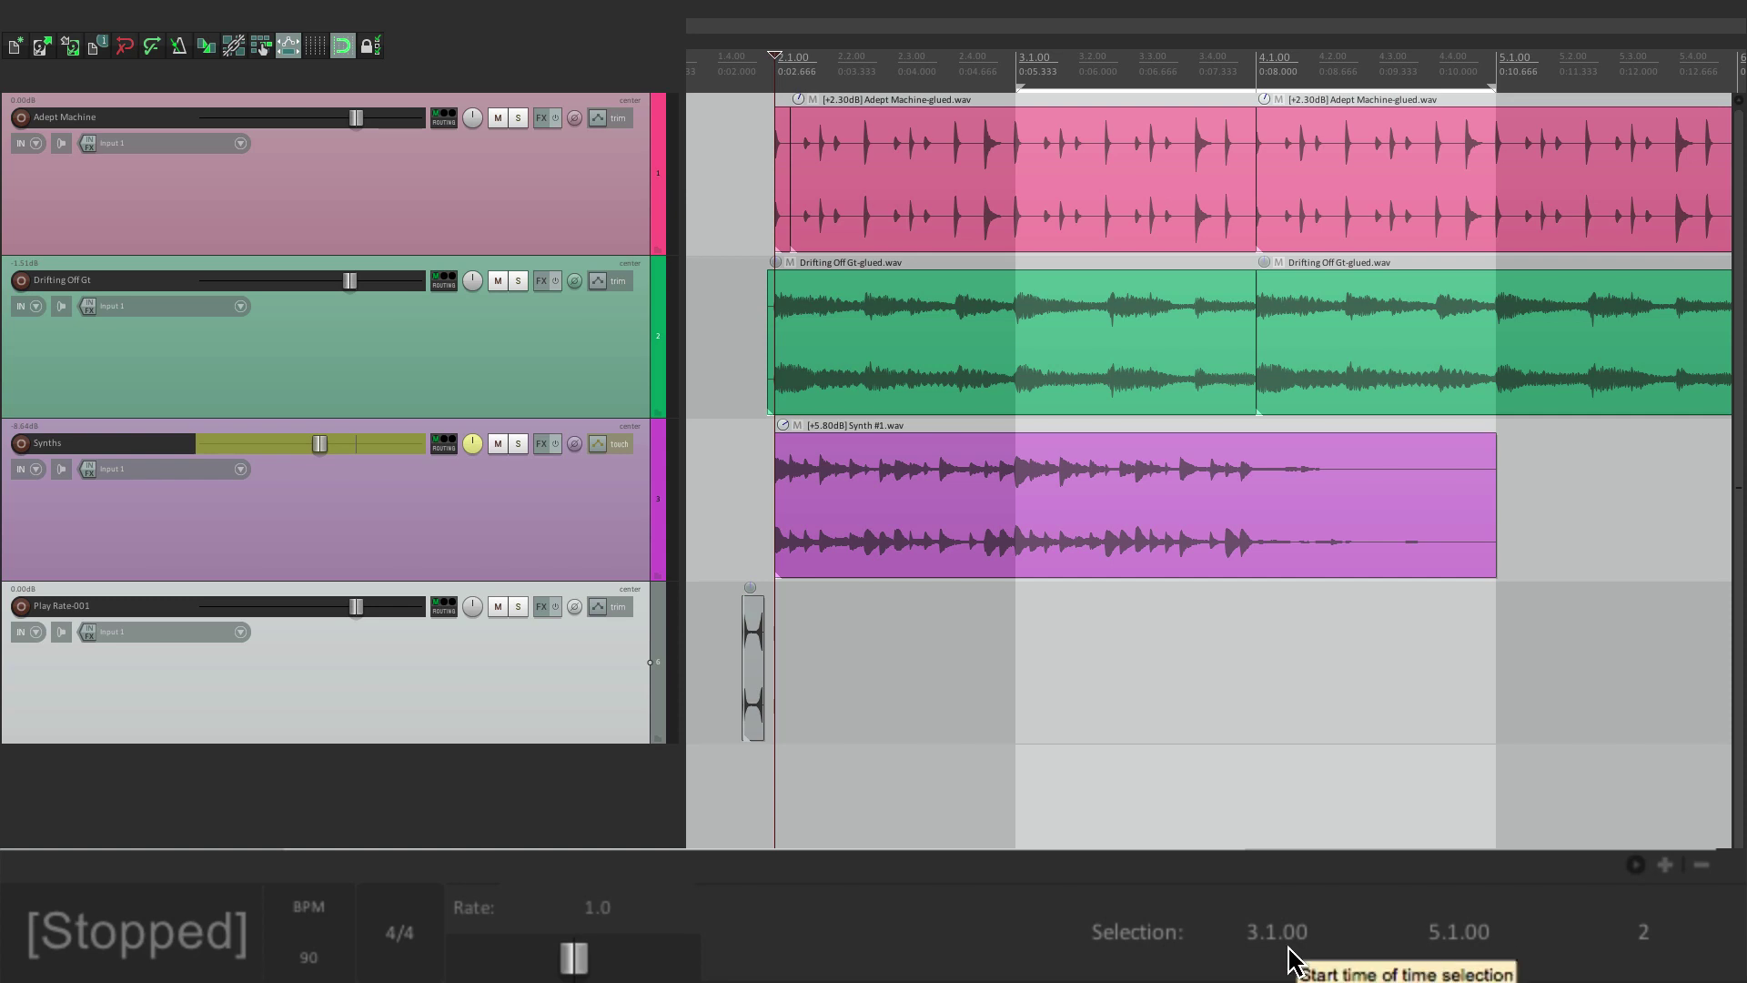
# Nudge the selection values with the mouse wheel, then move the selection to start at 2.3.00.
pyautogui.scroll(-2, 1290, 960)
pyautogui.scroll(2, 1291, 960)
pyautogui.scroll(-3, 1290, 960)
pyautogui.scroll(5, 1290, 960)
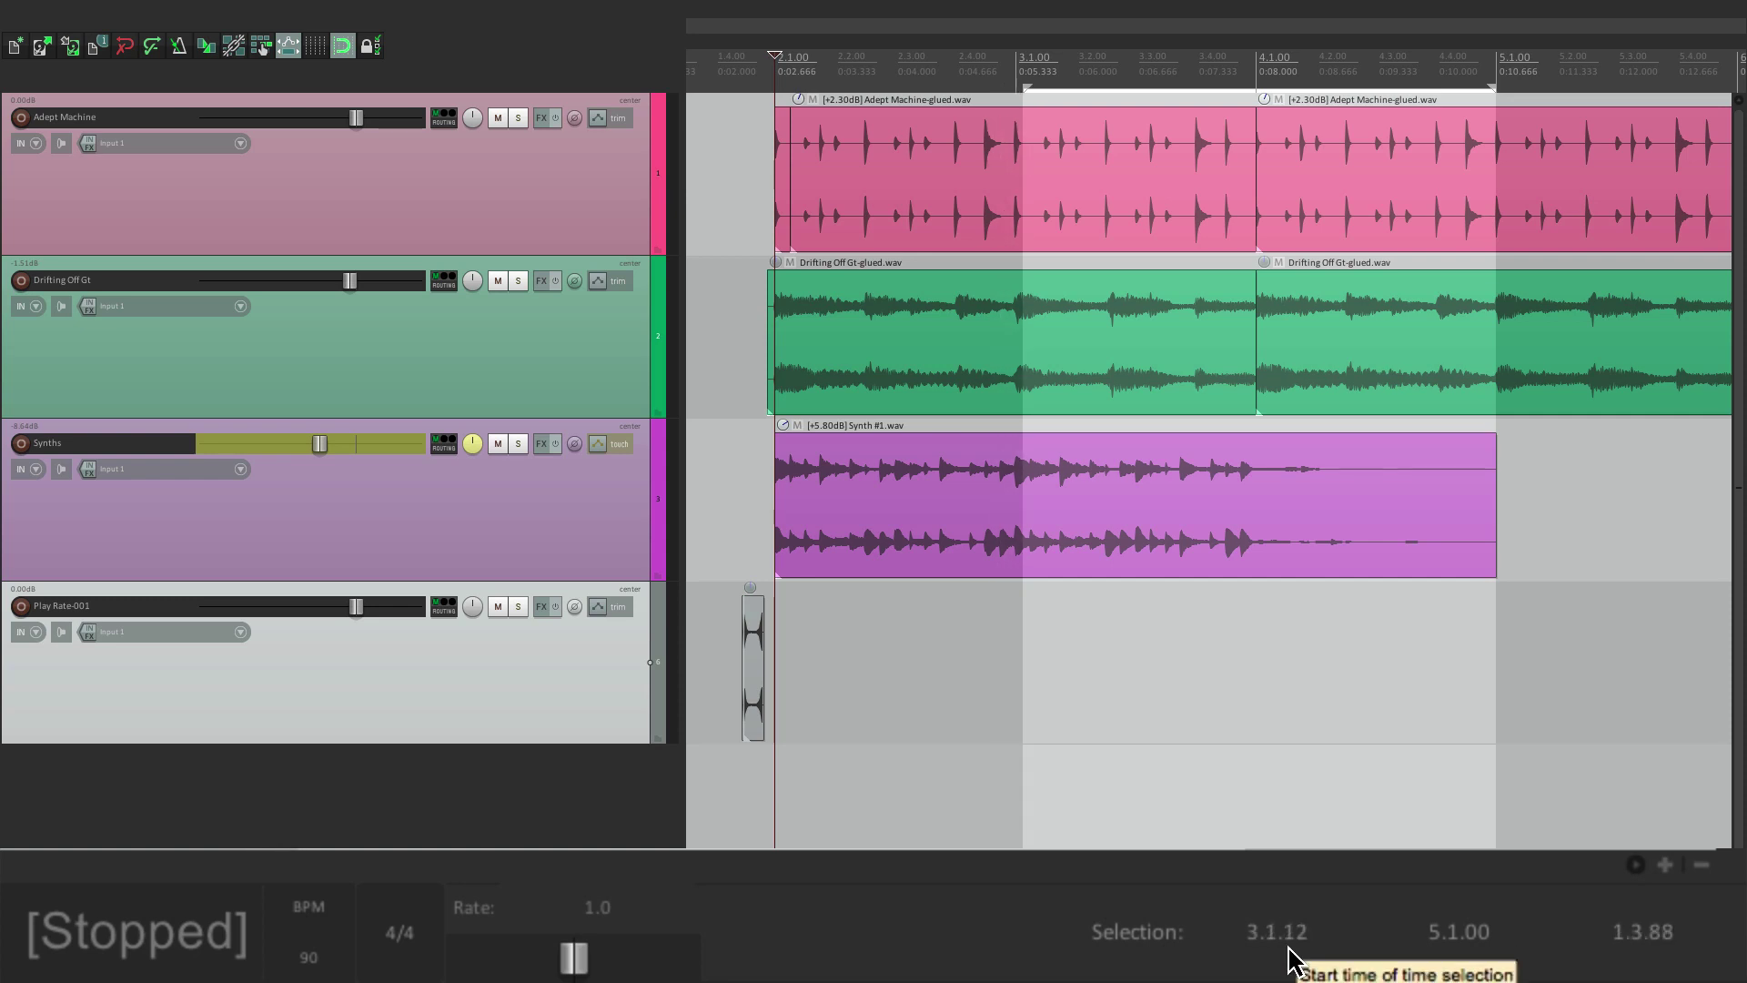
pyautogui.scroll(-4, 1291, 960)
pyautogui.scroll(-5, 1291, 960)
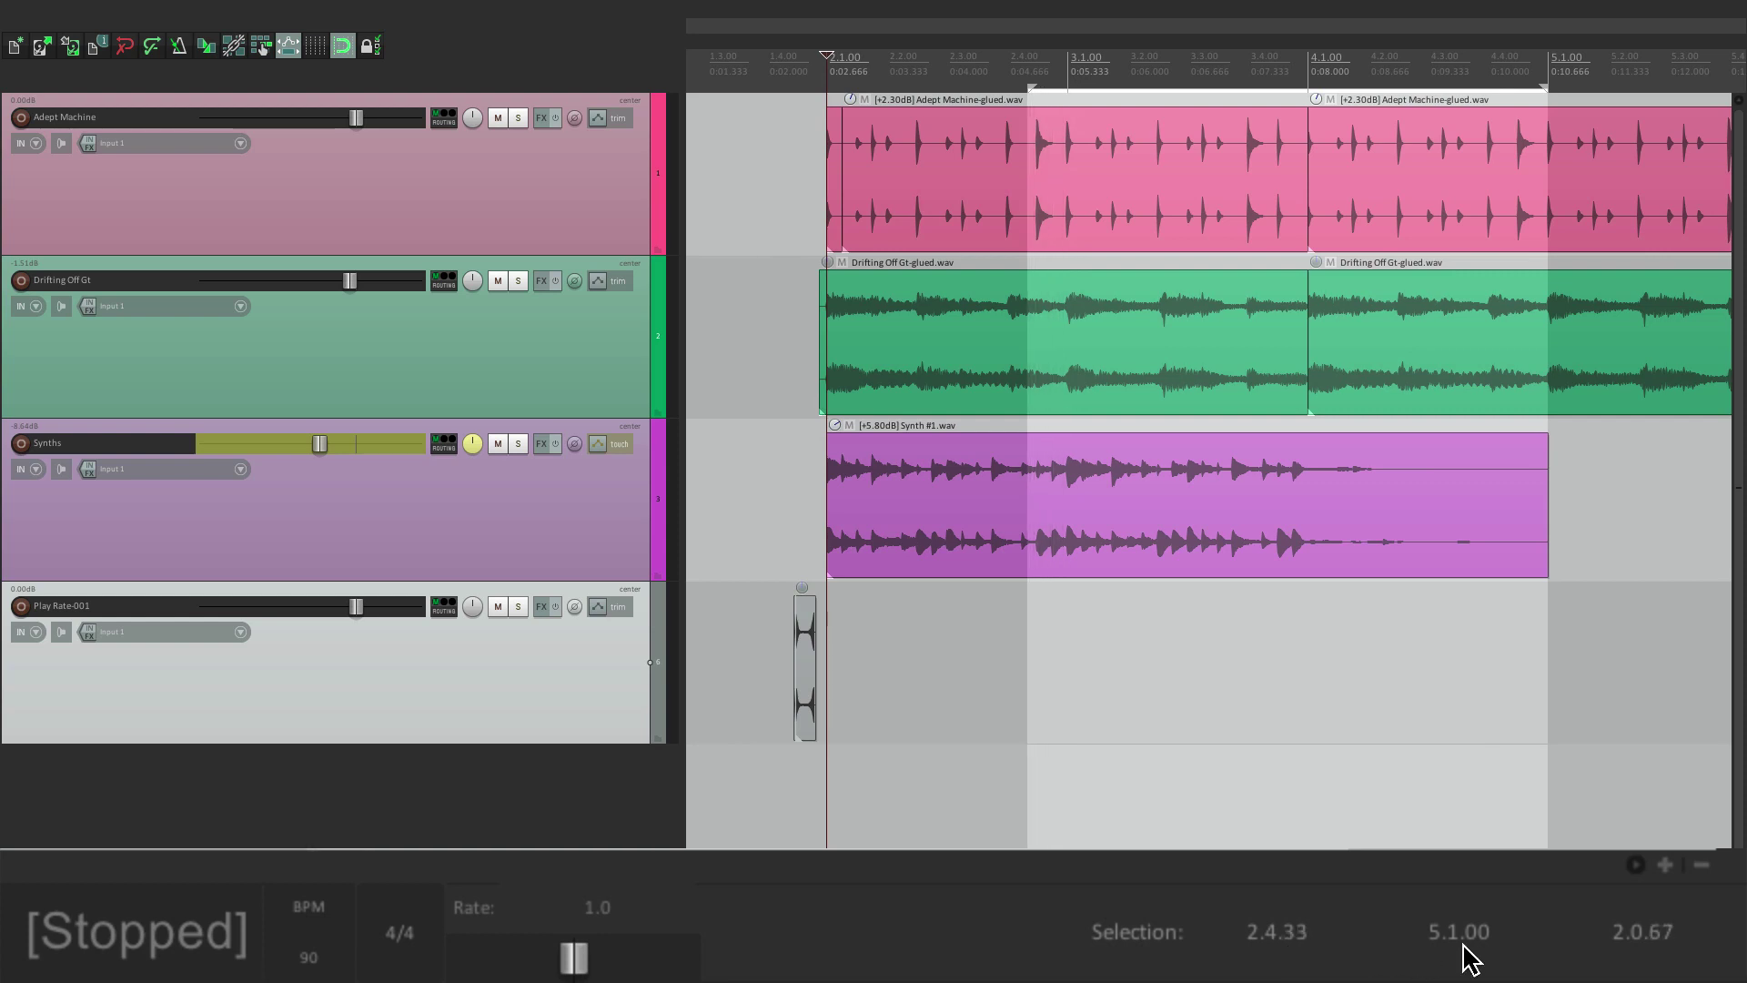
pyautogui.scroll(-10, 1468, 958)
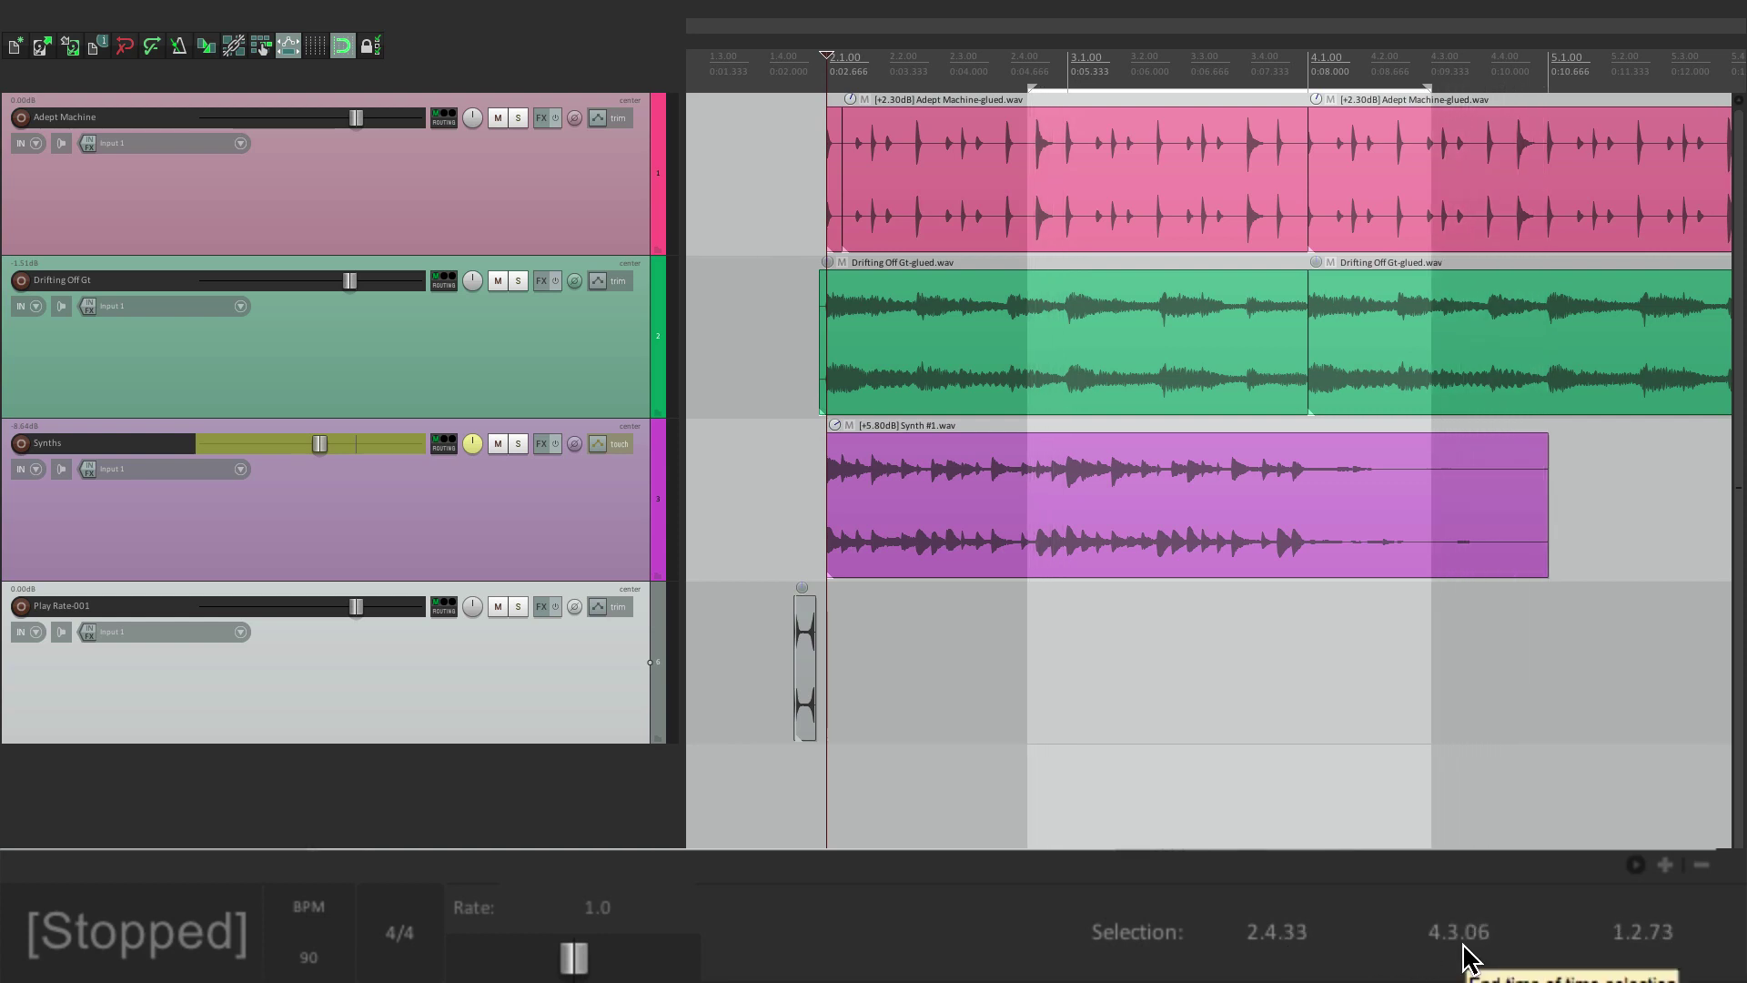
pyautogui.scroll(-4, 1468, 957)
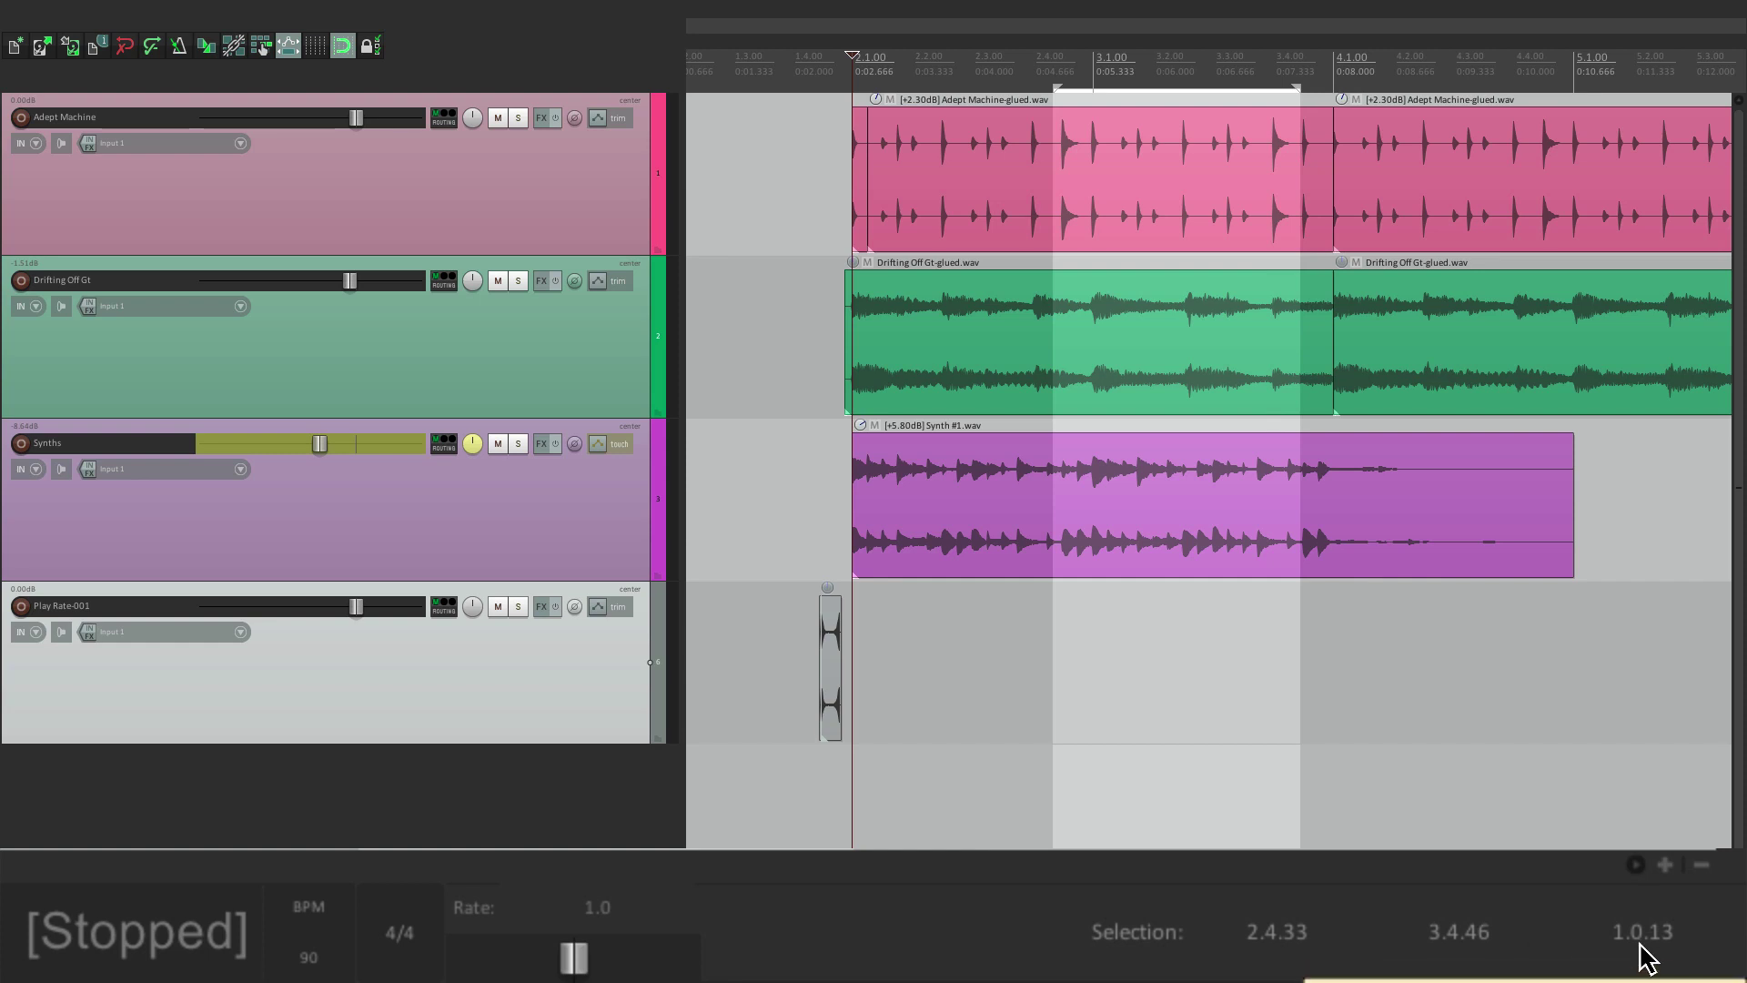
pyautogui.scroll(-2, 1643, 955)
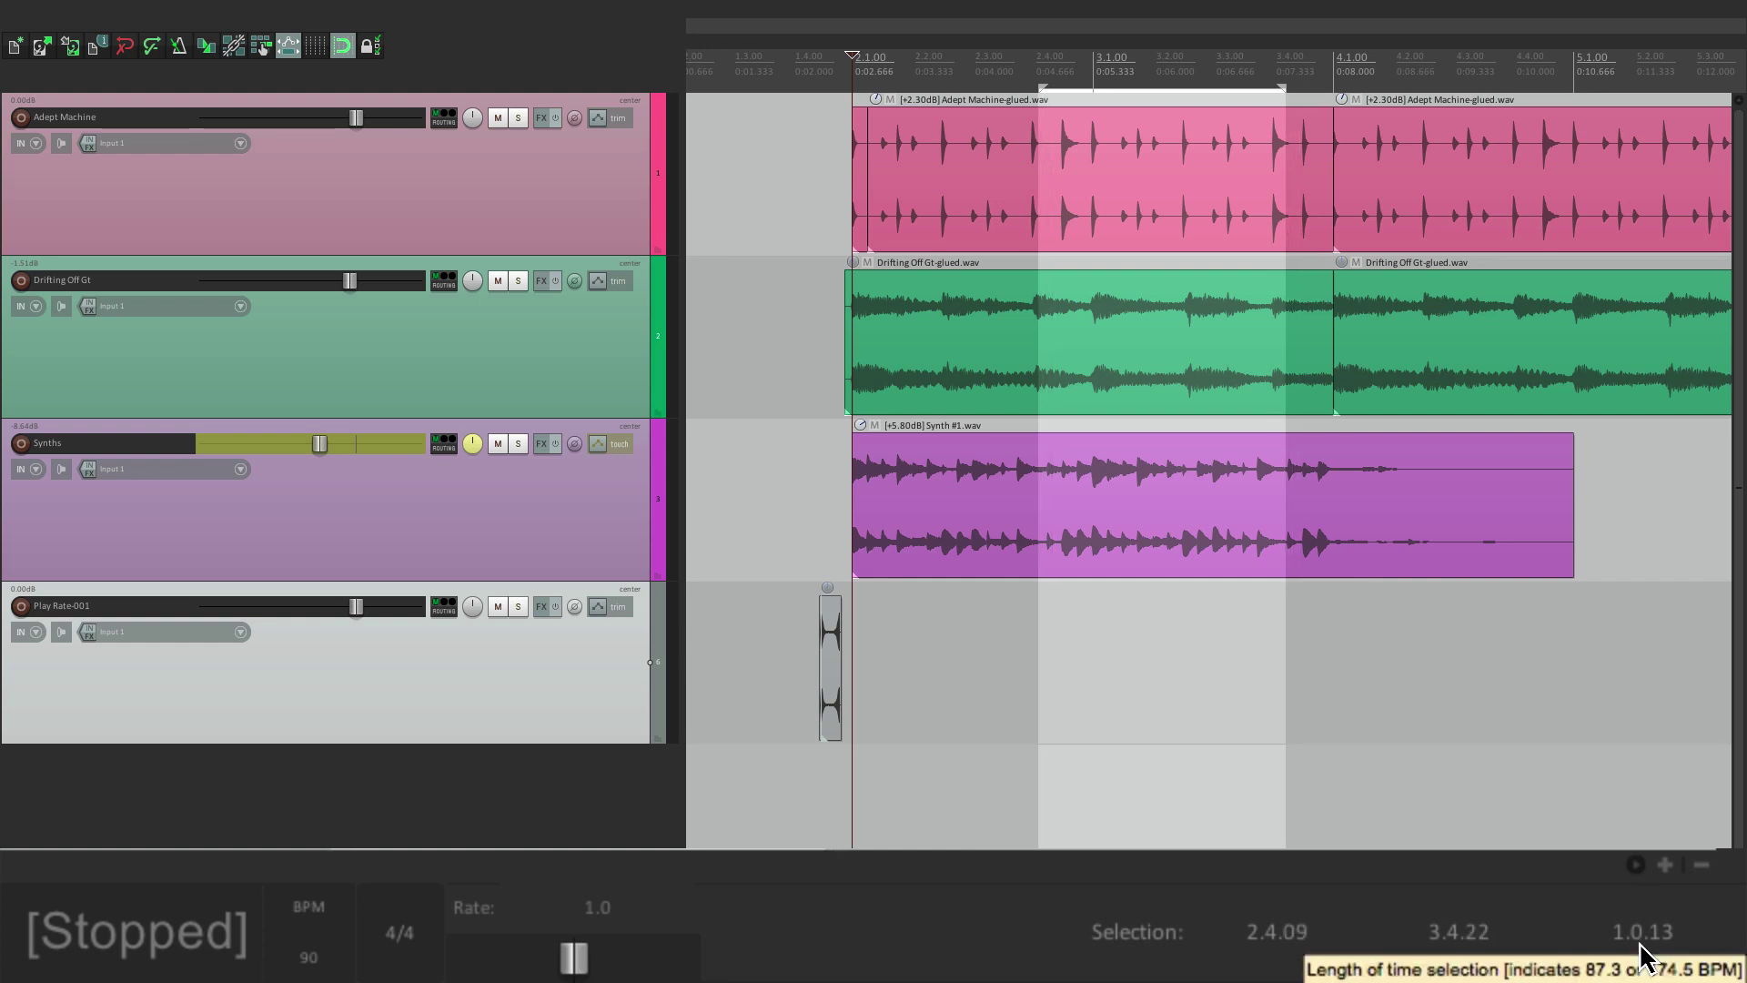
pyautogui.scroll(4, 1643, 956)
pyautogui.scroll(-4, 1643, 955)
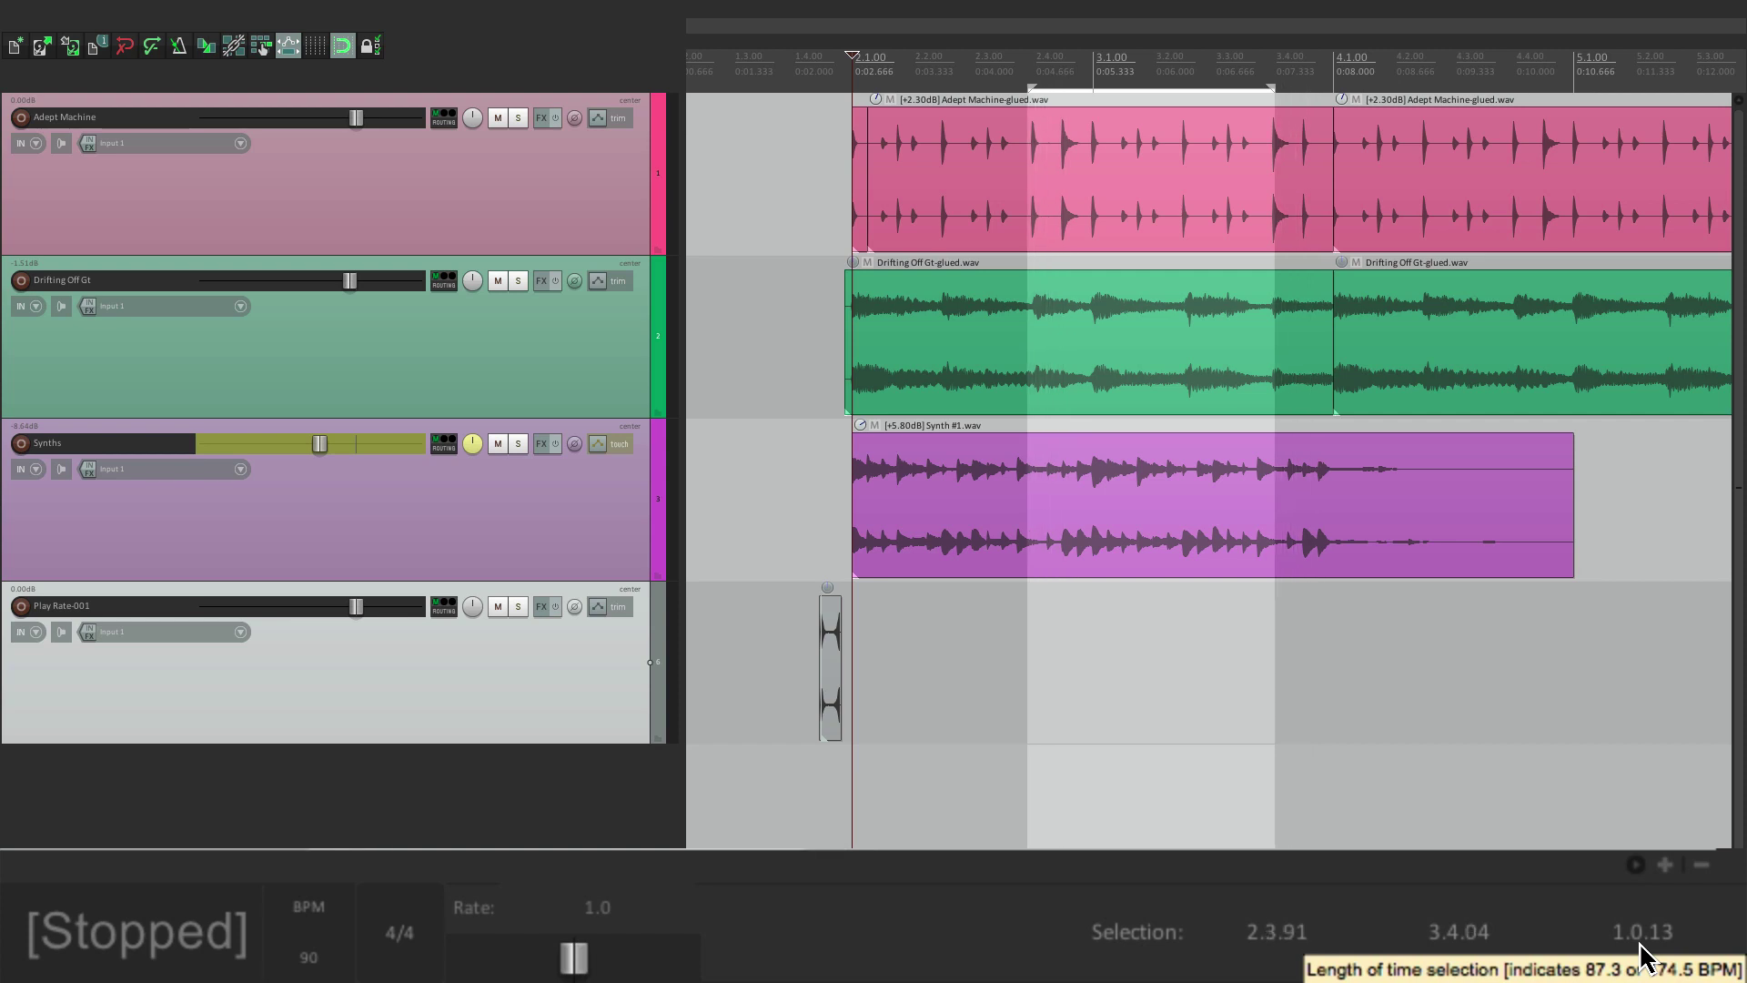
pyautogui.scroll(2, 1643, 956)
pyautogui.scroll(-1, 1644, 956)
pyautogui.scroll(4, 1643, 955)
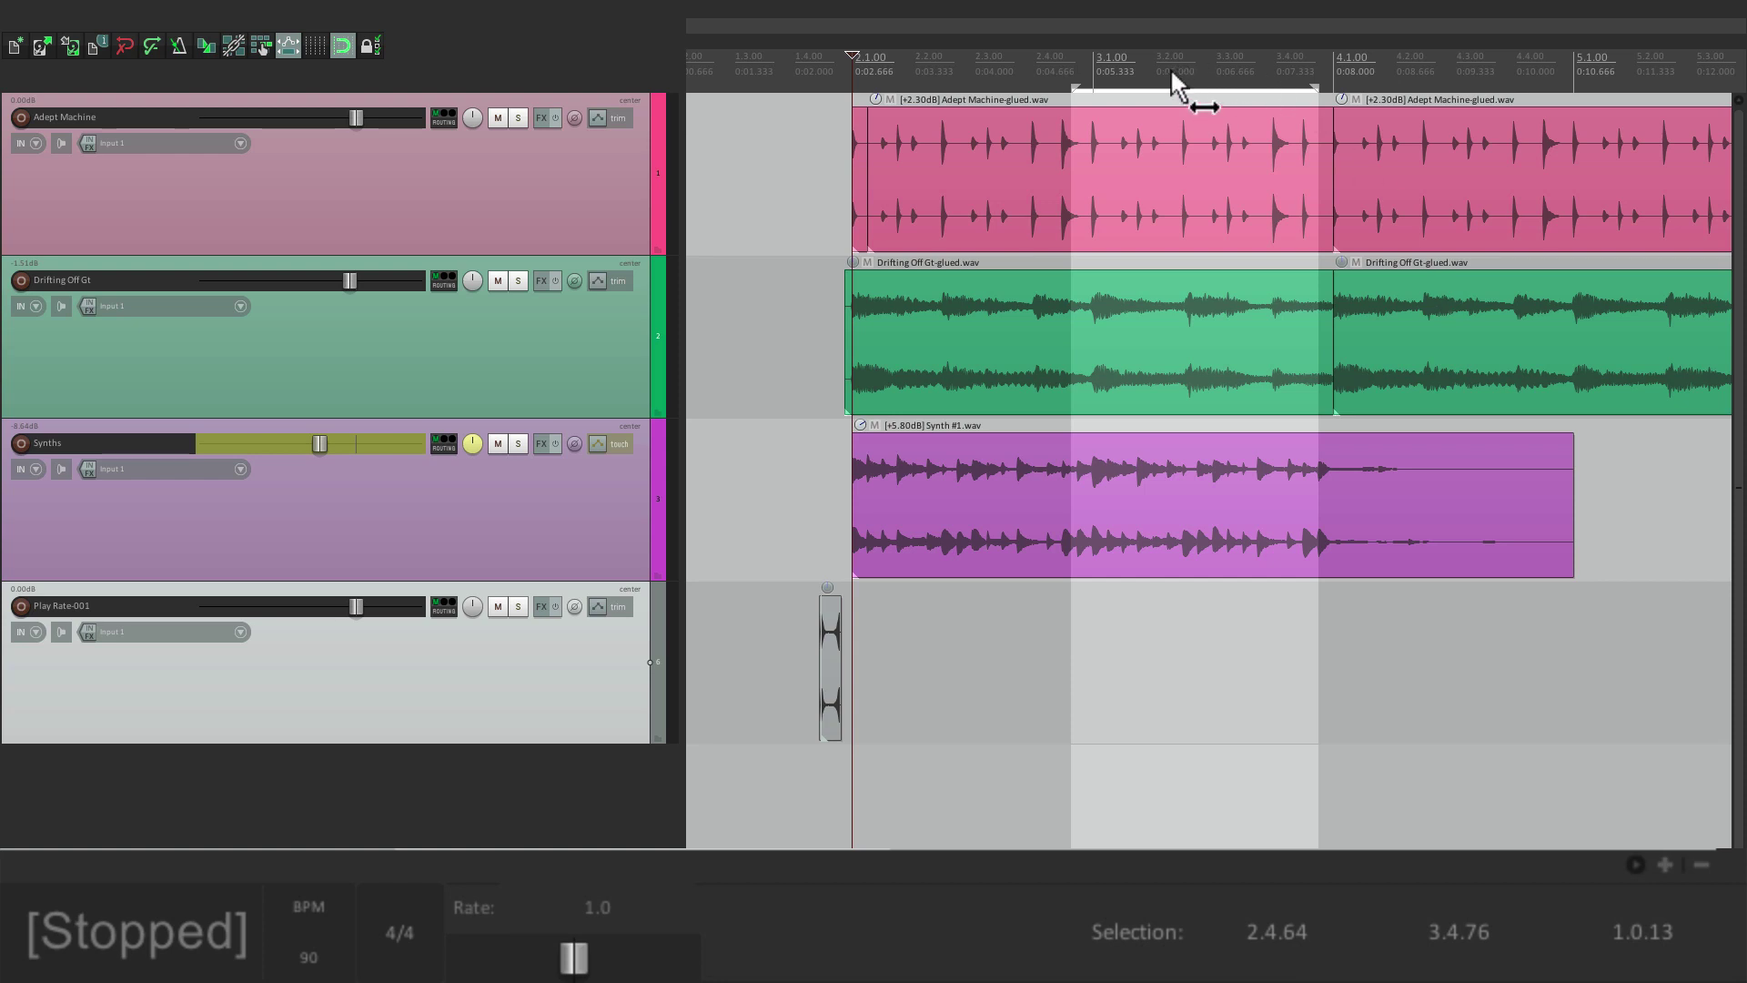
pyautogui.moveTo(1171, 71); pyautogui.dragTo(1077, 67)
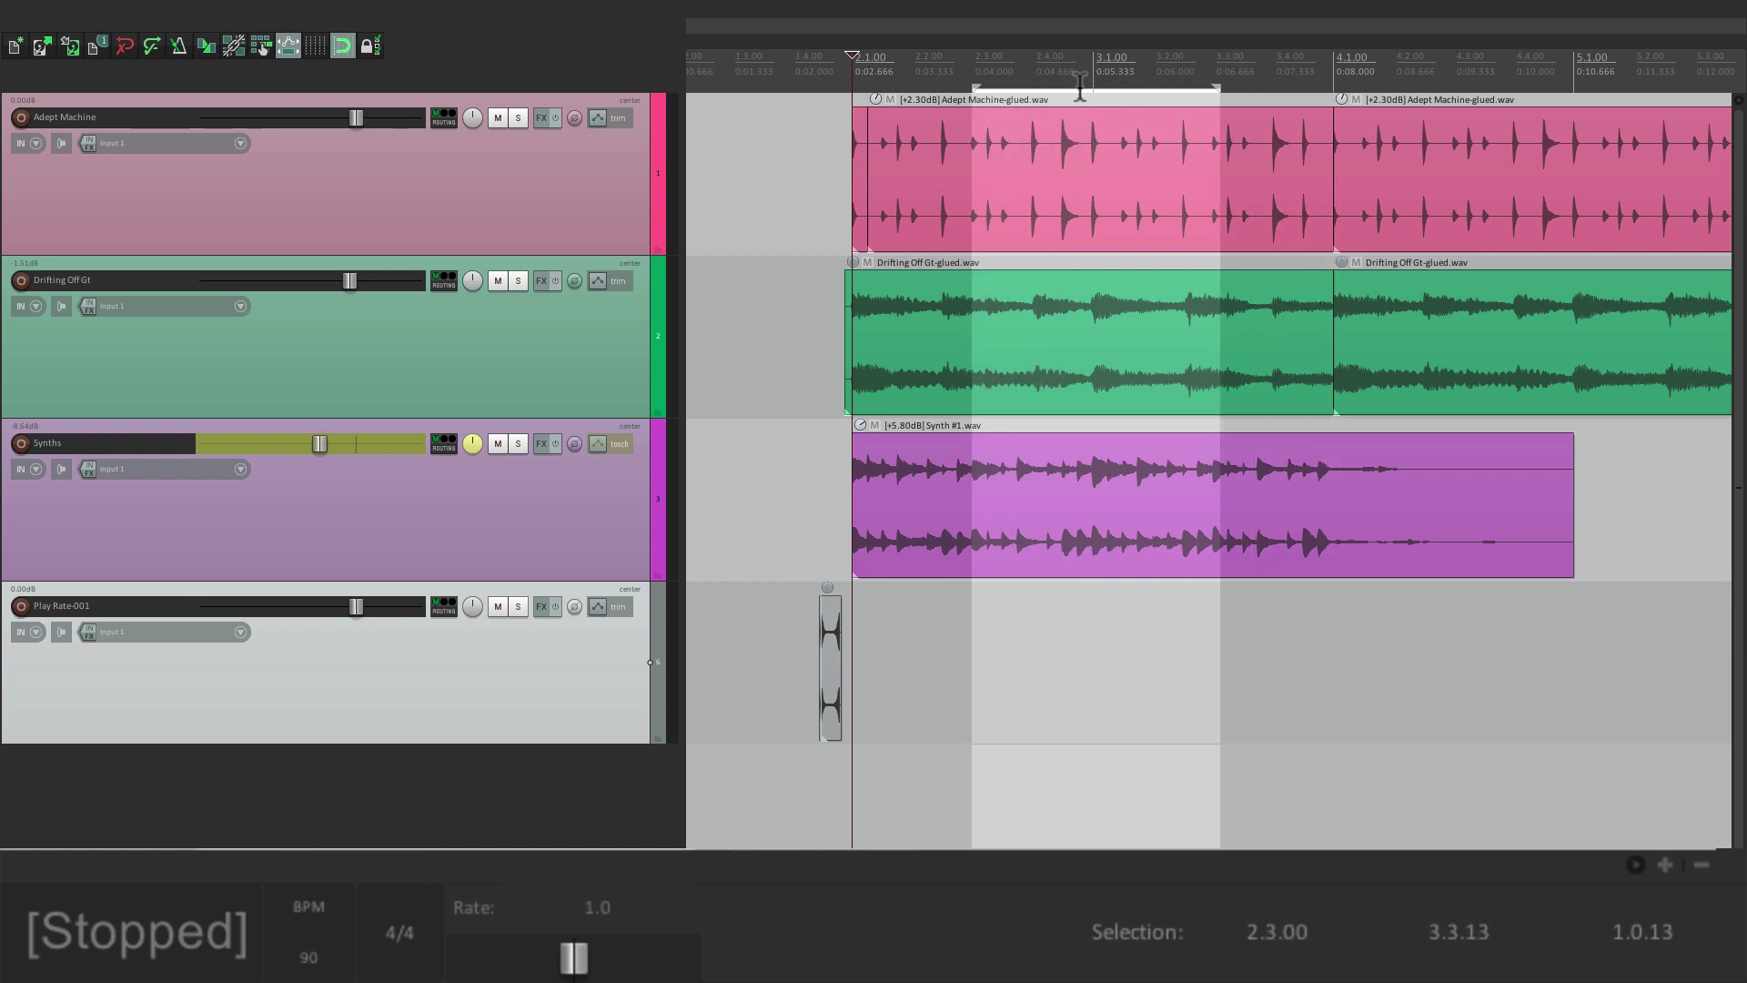
# Draw a new time selection starting at 3.4.00 and set its length to one bar.
pyautogui.scroll(4, 1135, 219)
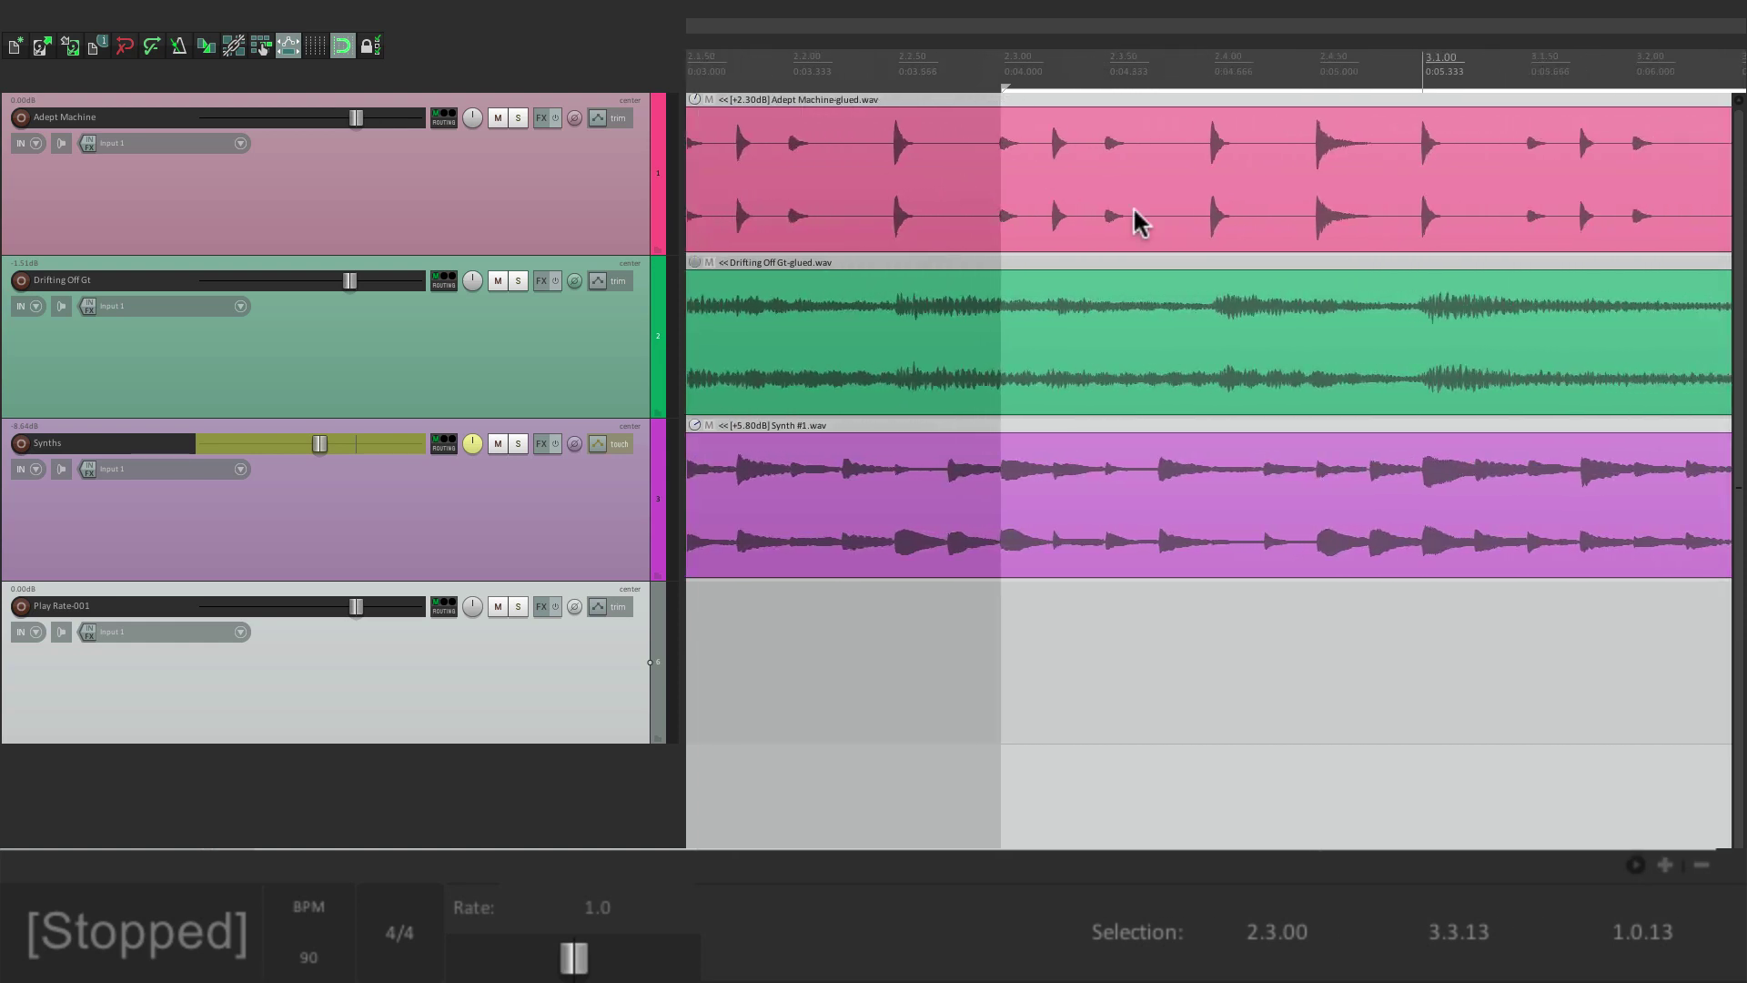
pyautogui.click(976, 173)
pyautogui.scroll(5, 975, 173)
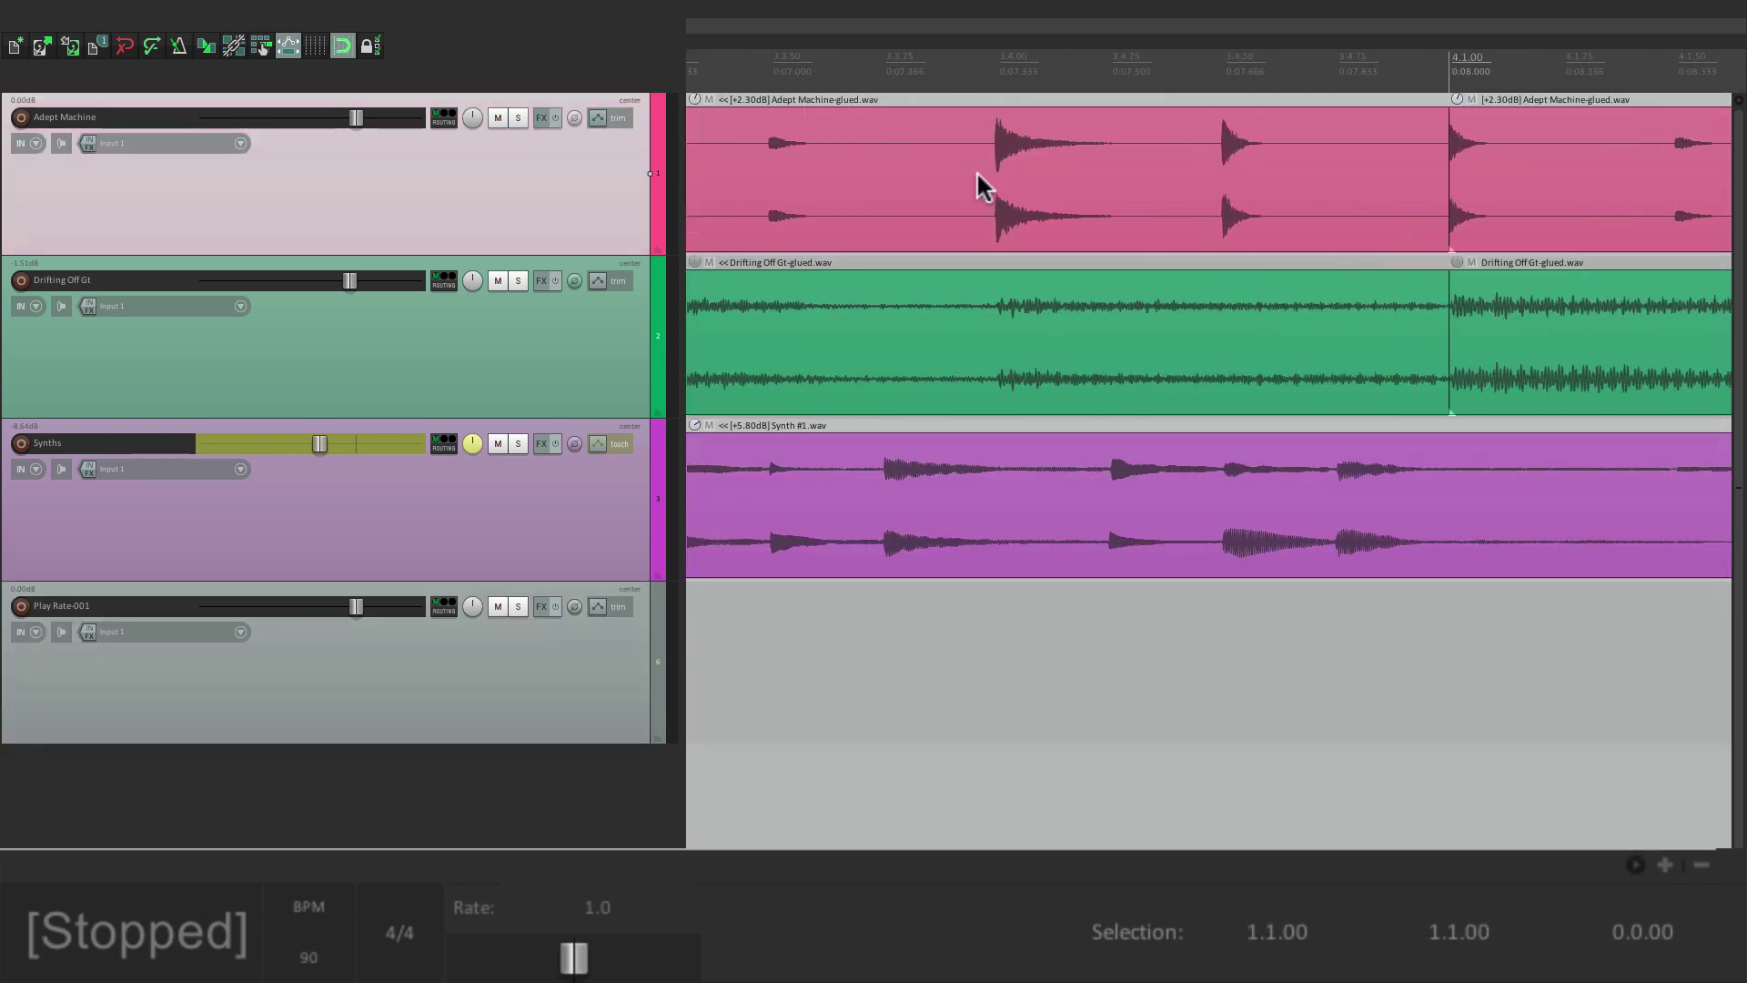
pyautogui.moveTo(1044, 98); pyautogui.dragTo(1517, 101)
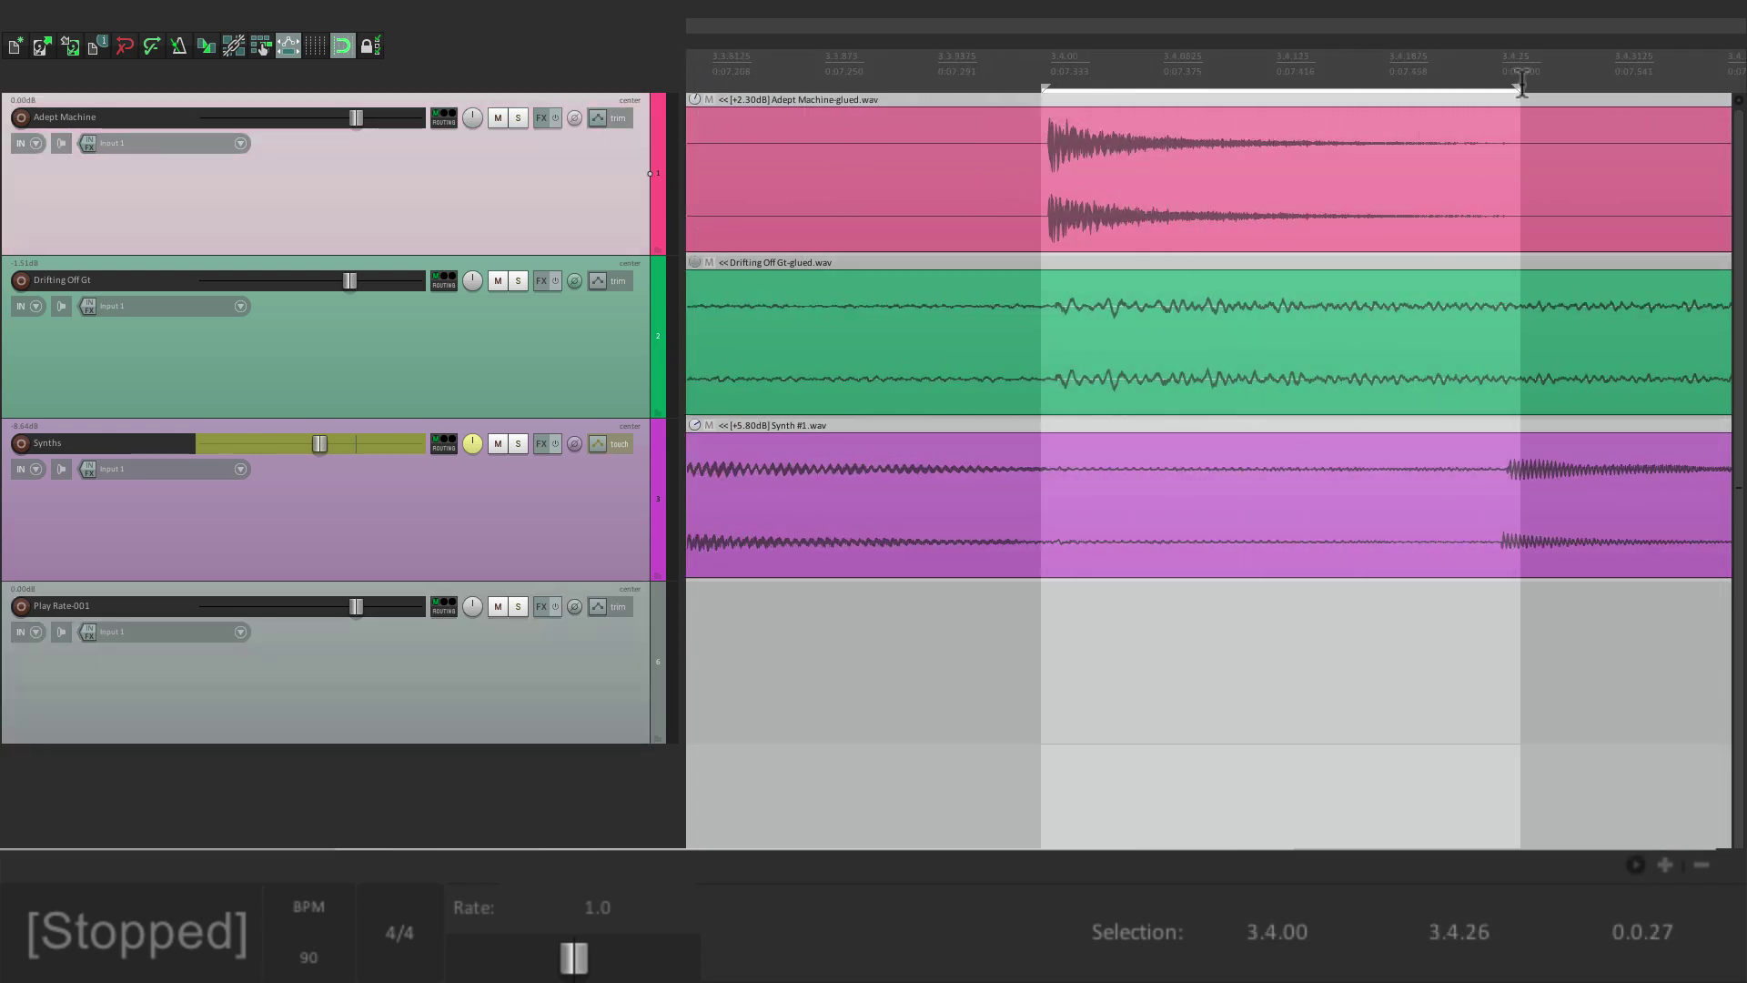
pyautogui.scroll(-3, 1111, 265)
pyautogui.hscroll(5, 959, 311)
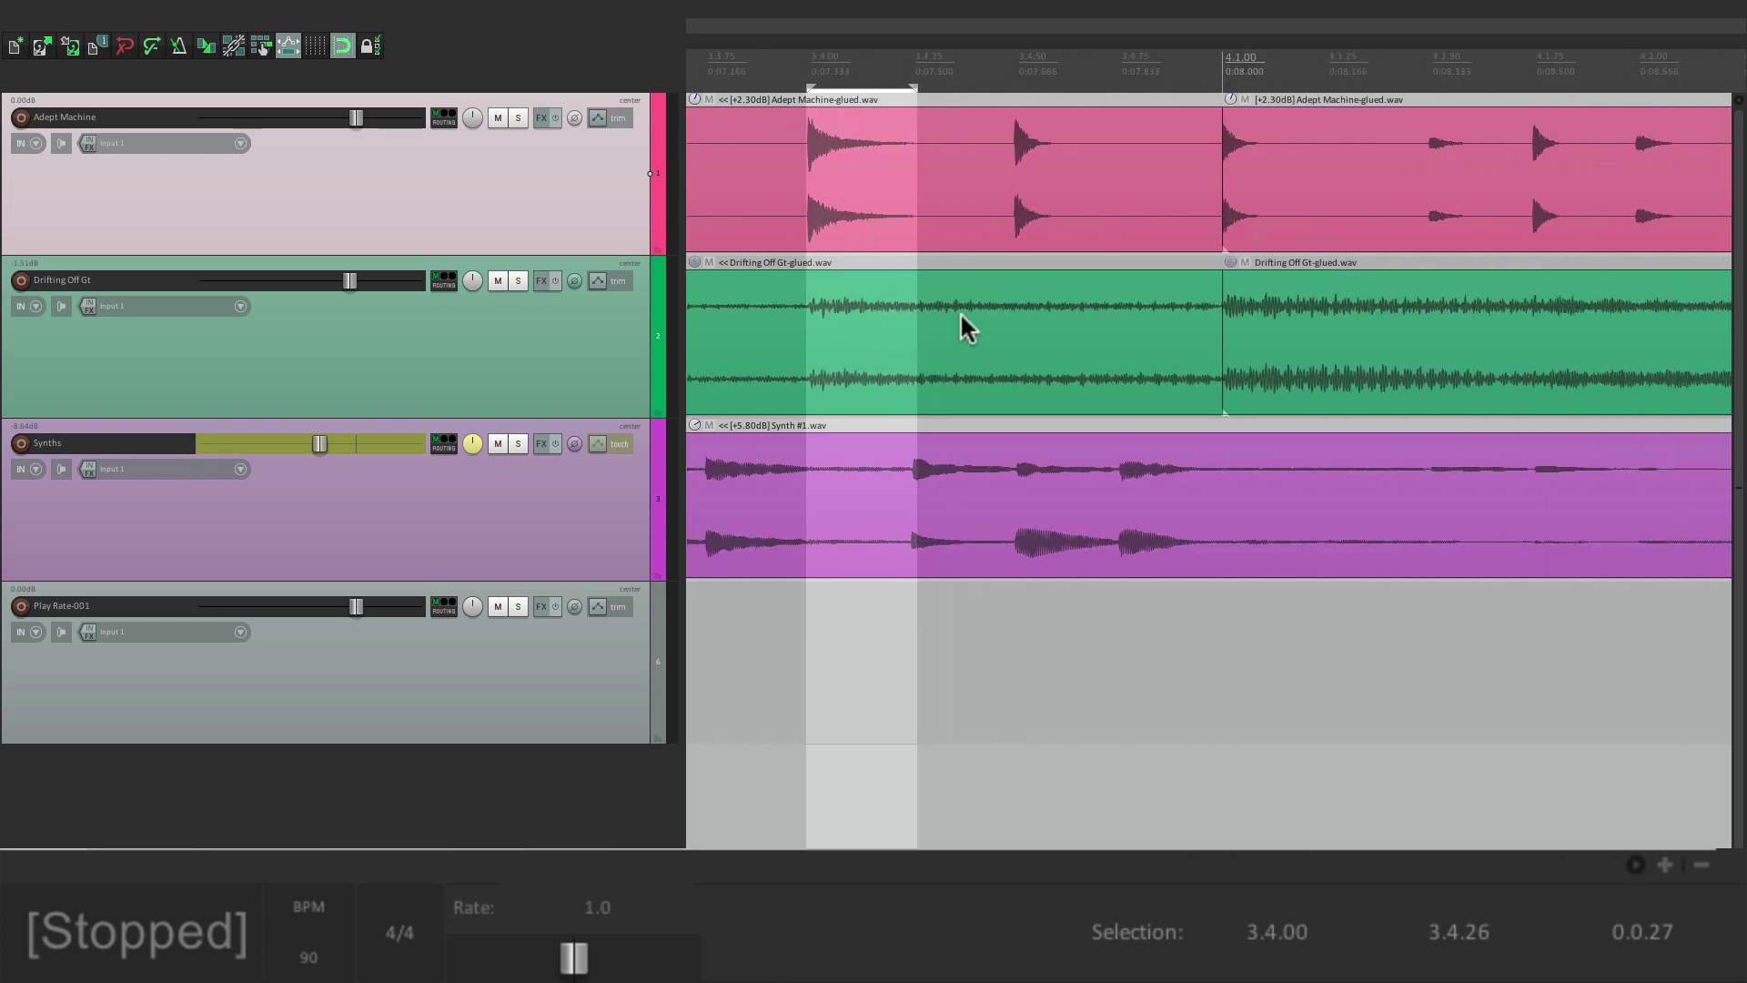
pyautogui.click(1639, 940)
pyautogui.write('1')
pyautogui.press('Return')
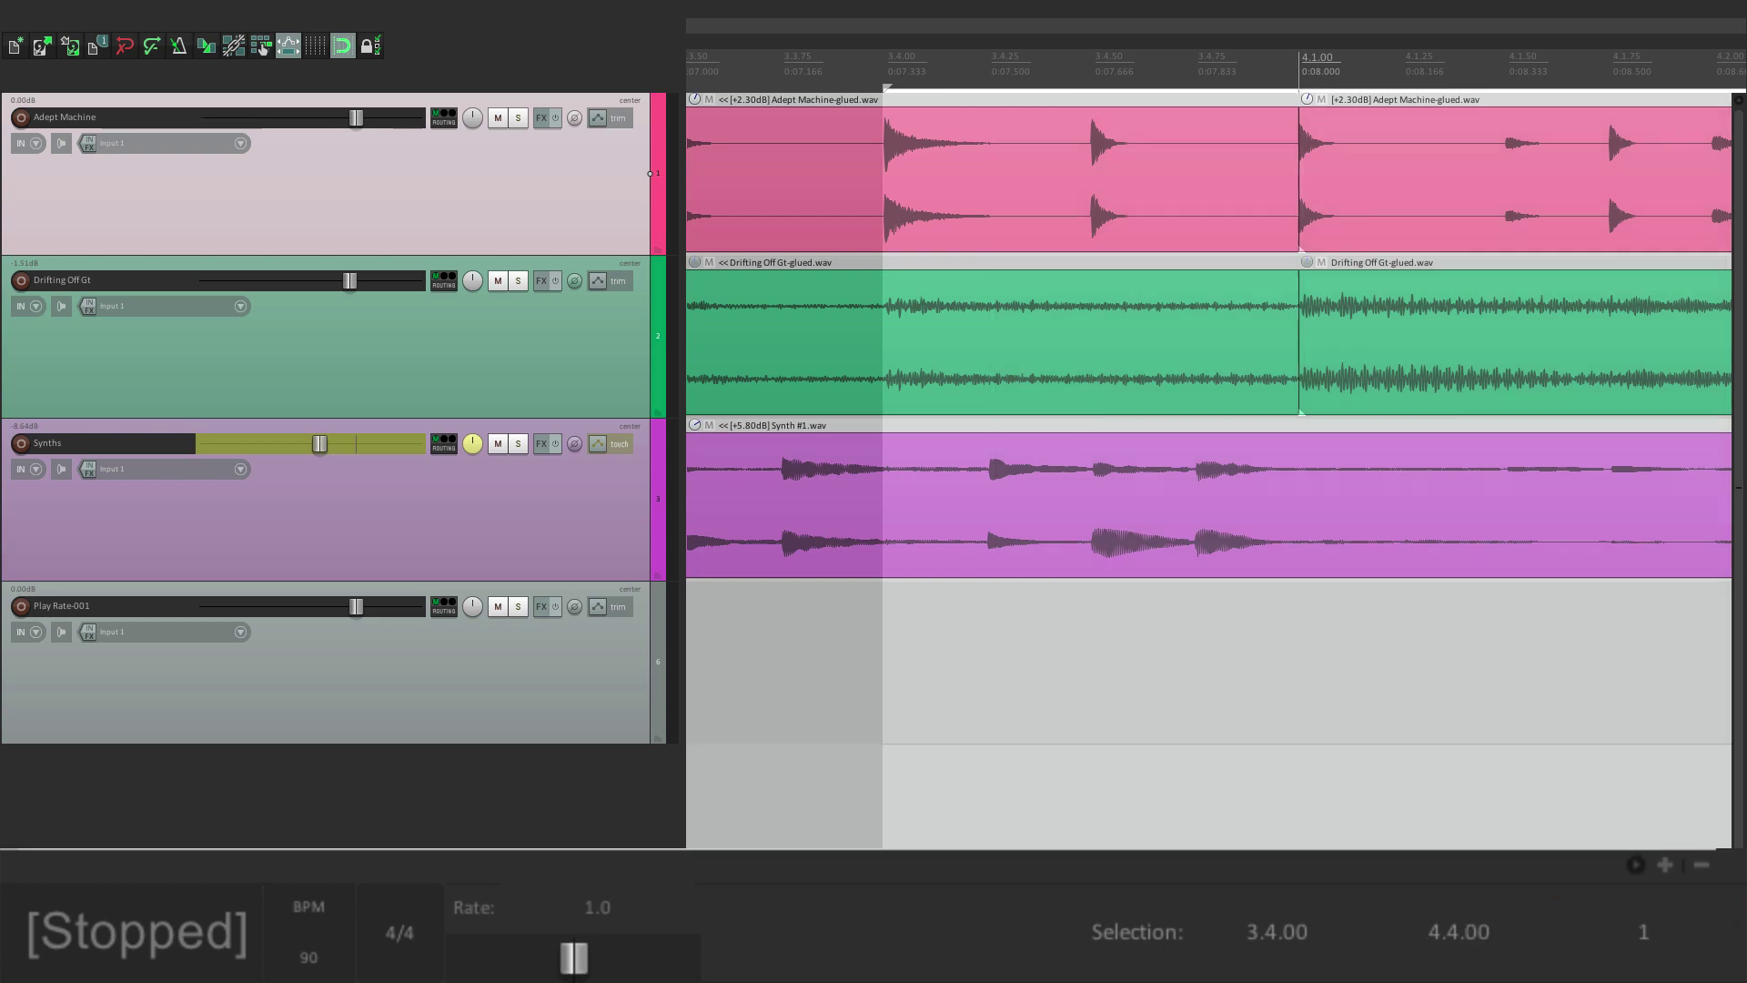
# Turn on looped playback and play briefly from near 3.3.
pyautogui.scroll(-6, 1130, 599)
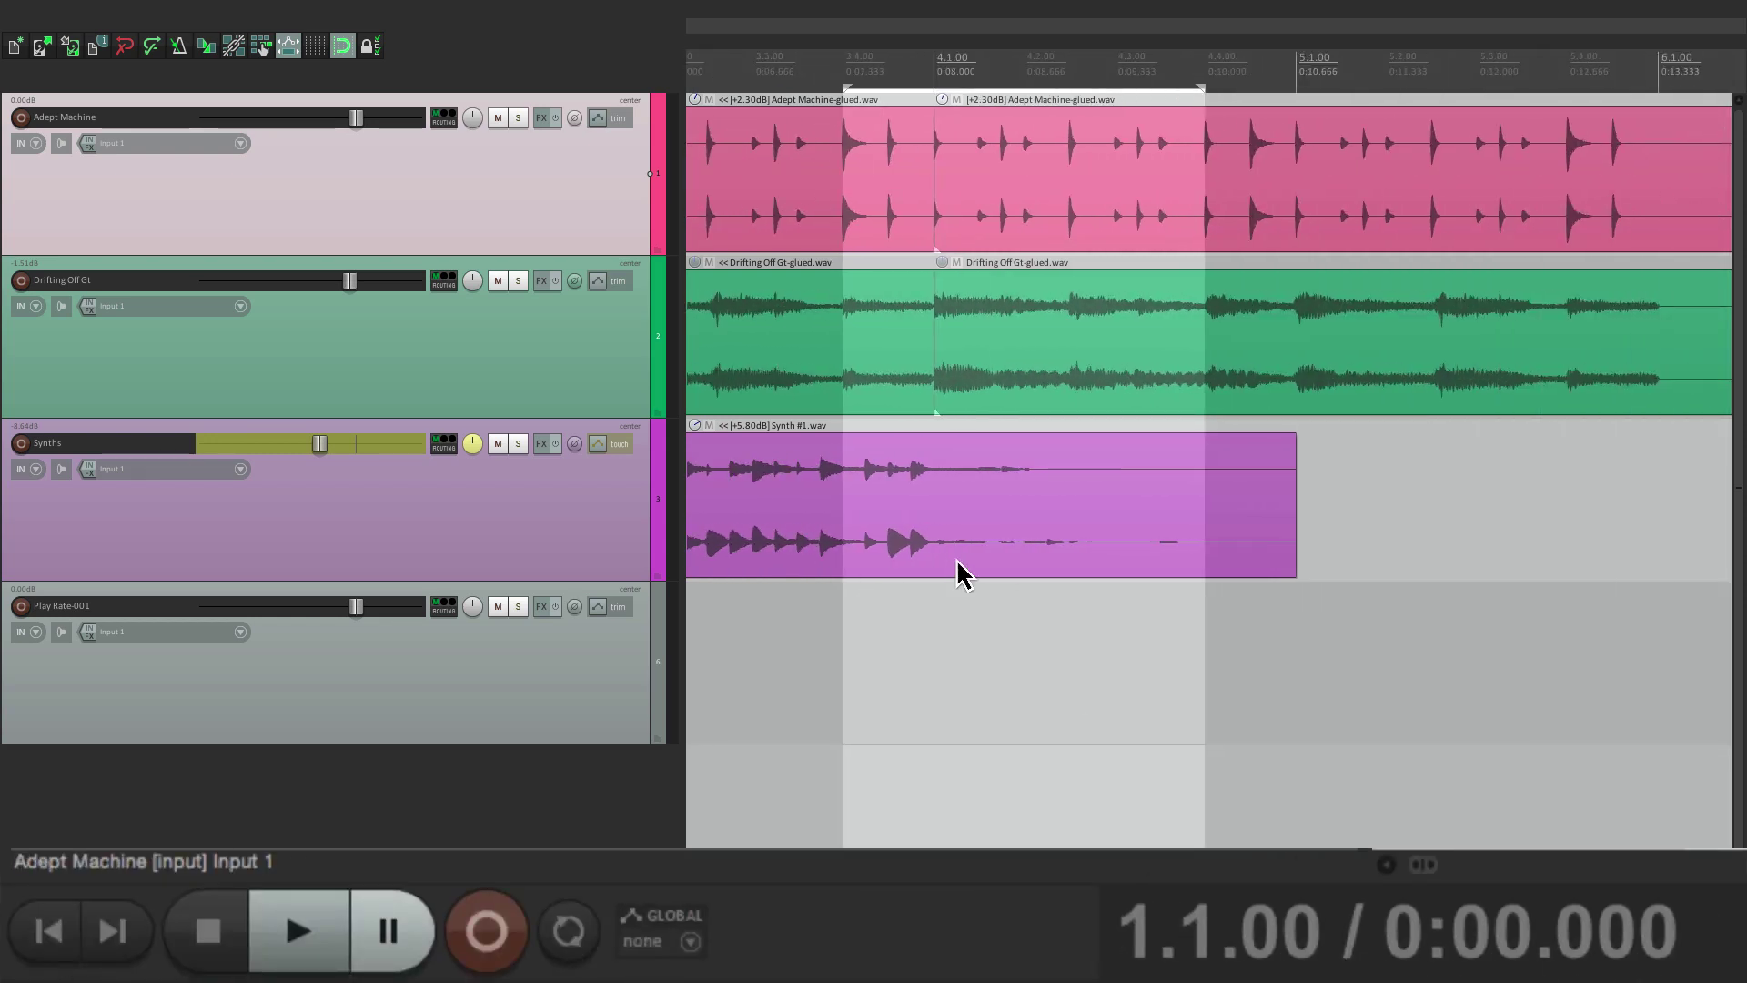
pyautogui.click(569, 930)
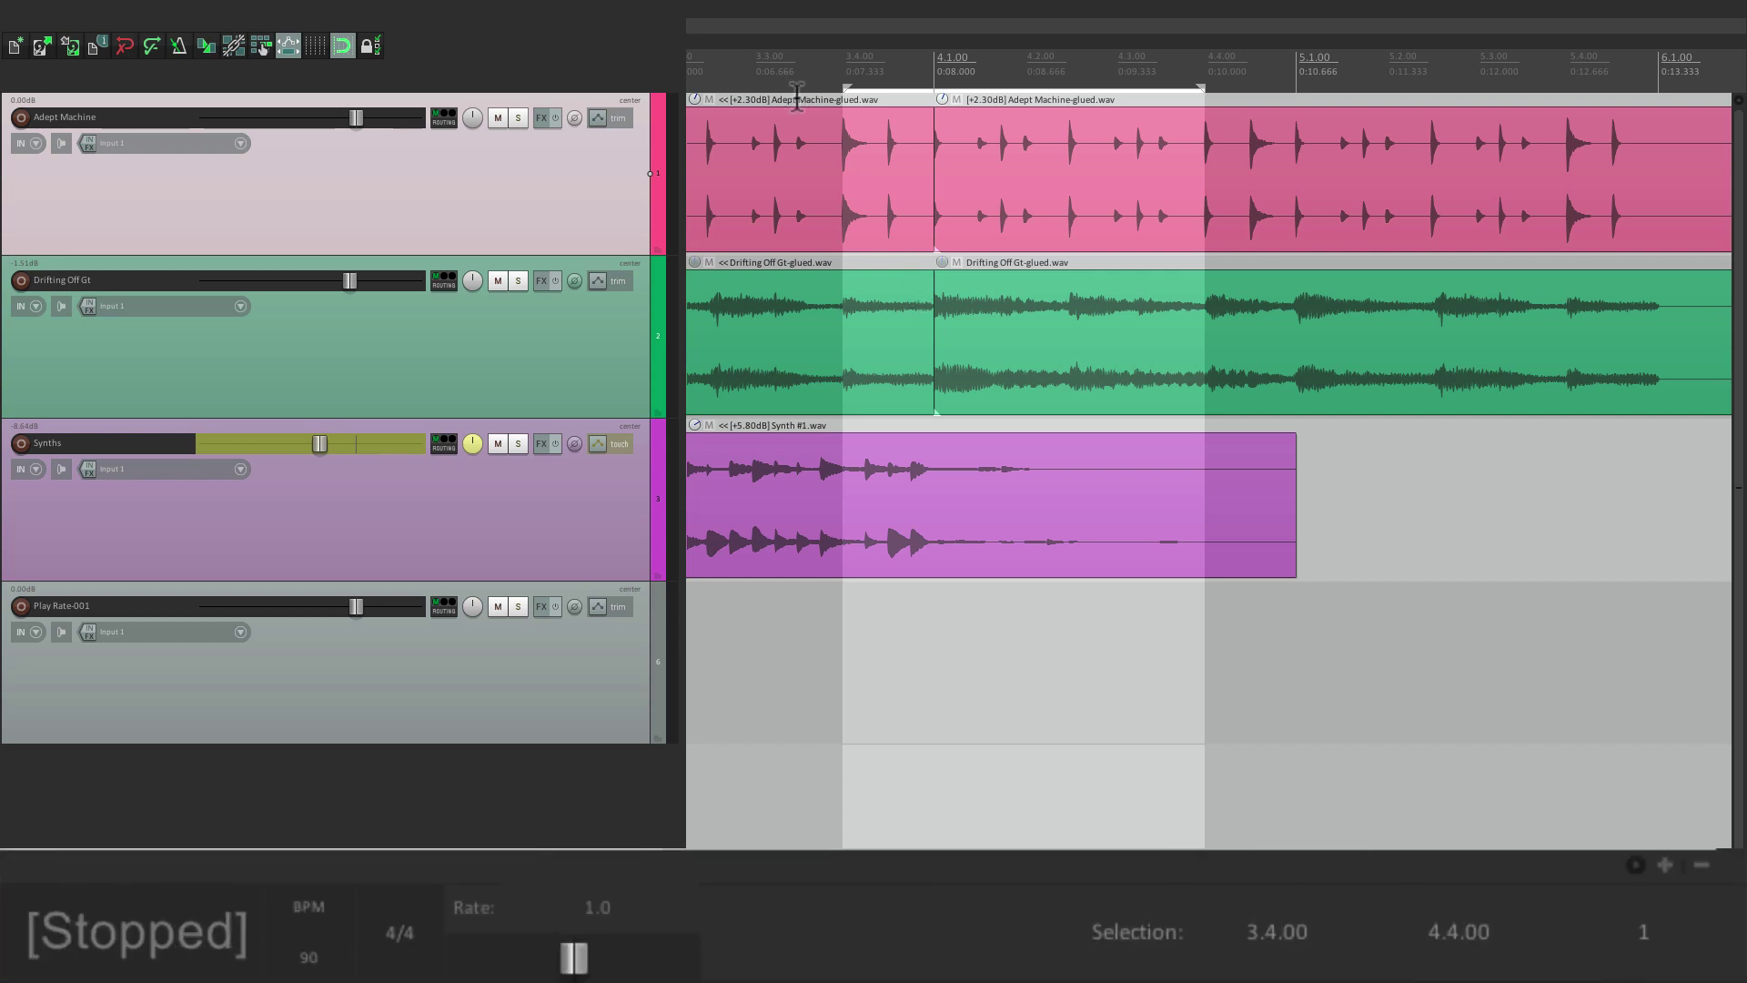
pyautogui.click(798, 89)
pyautogui.press('space')
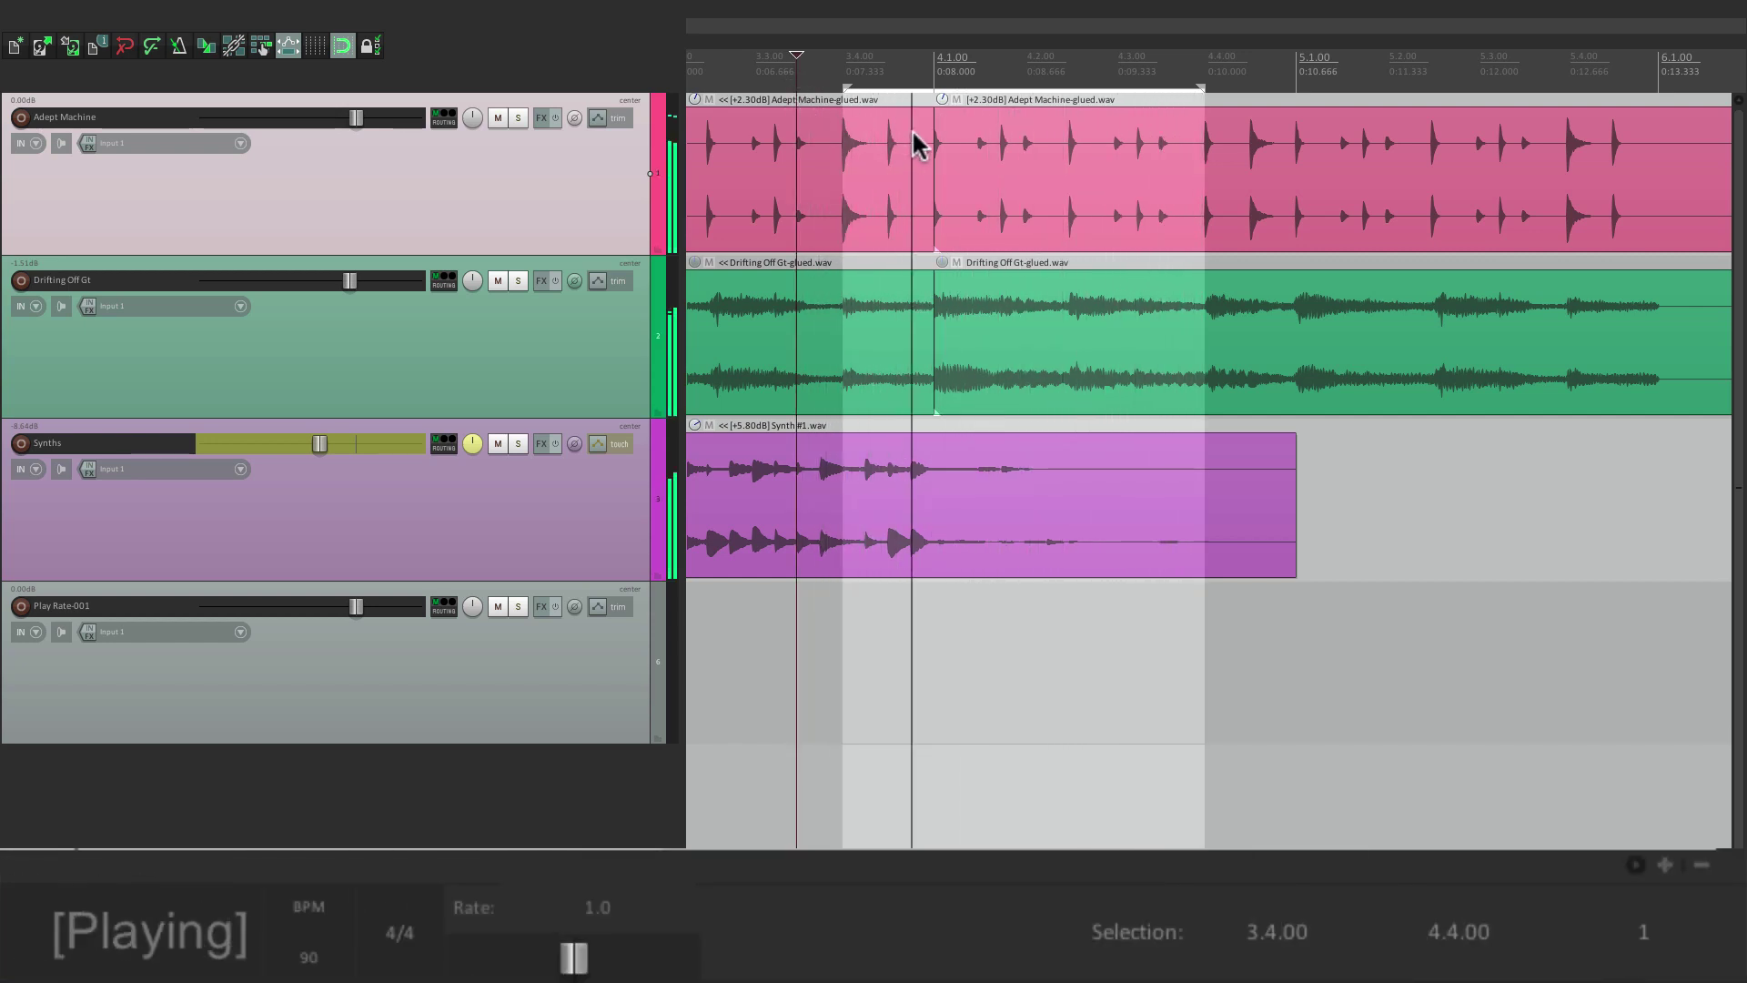
pyautogui.press('space')
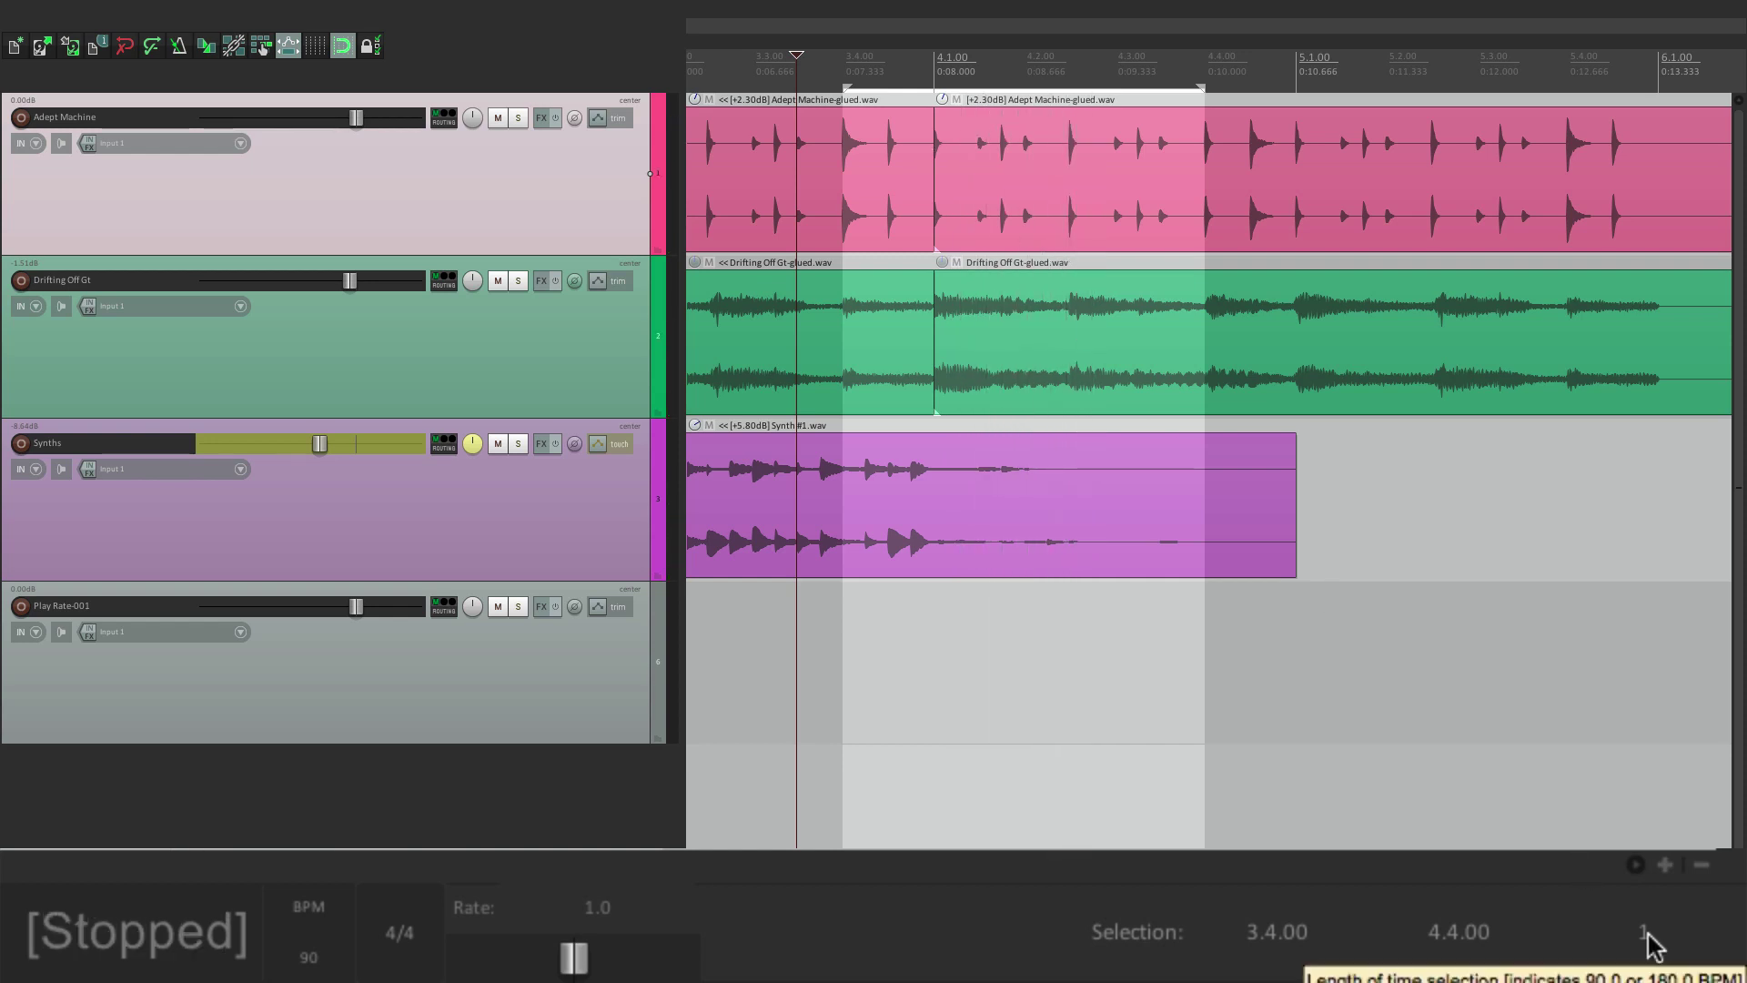
# Shift the selection via its start value to 3.3.19–4.3.19 and audition it.
pyautogui.moveTo(1649, 941); pyautogui.dragTo(1654, 947)
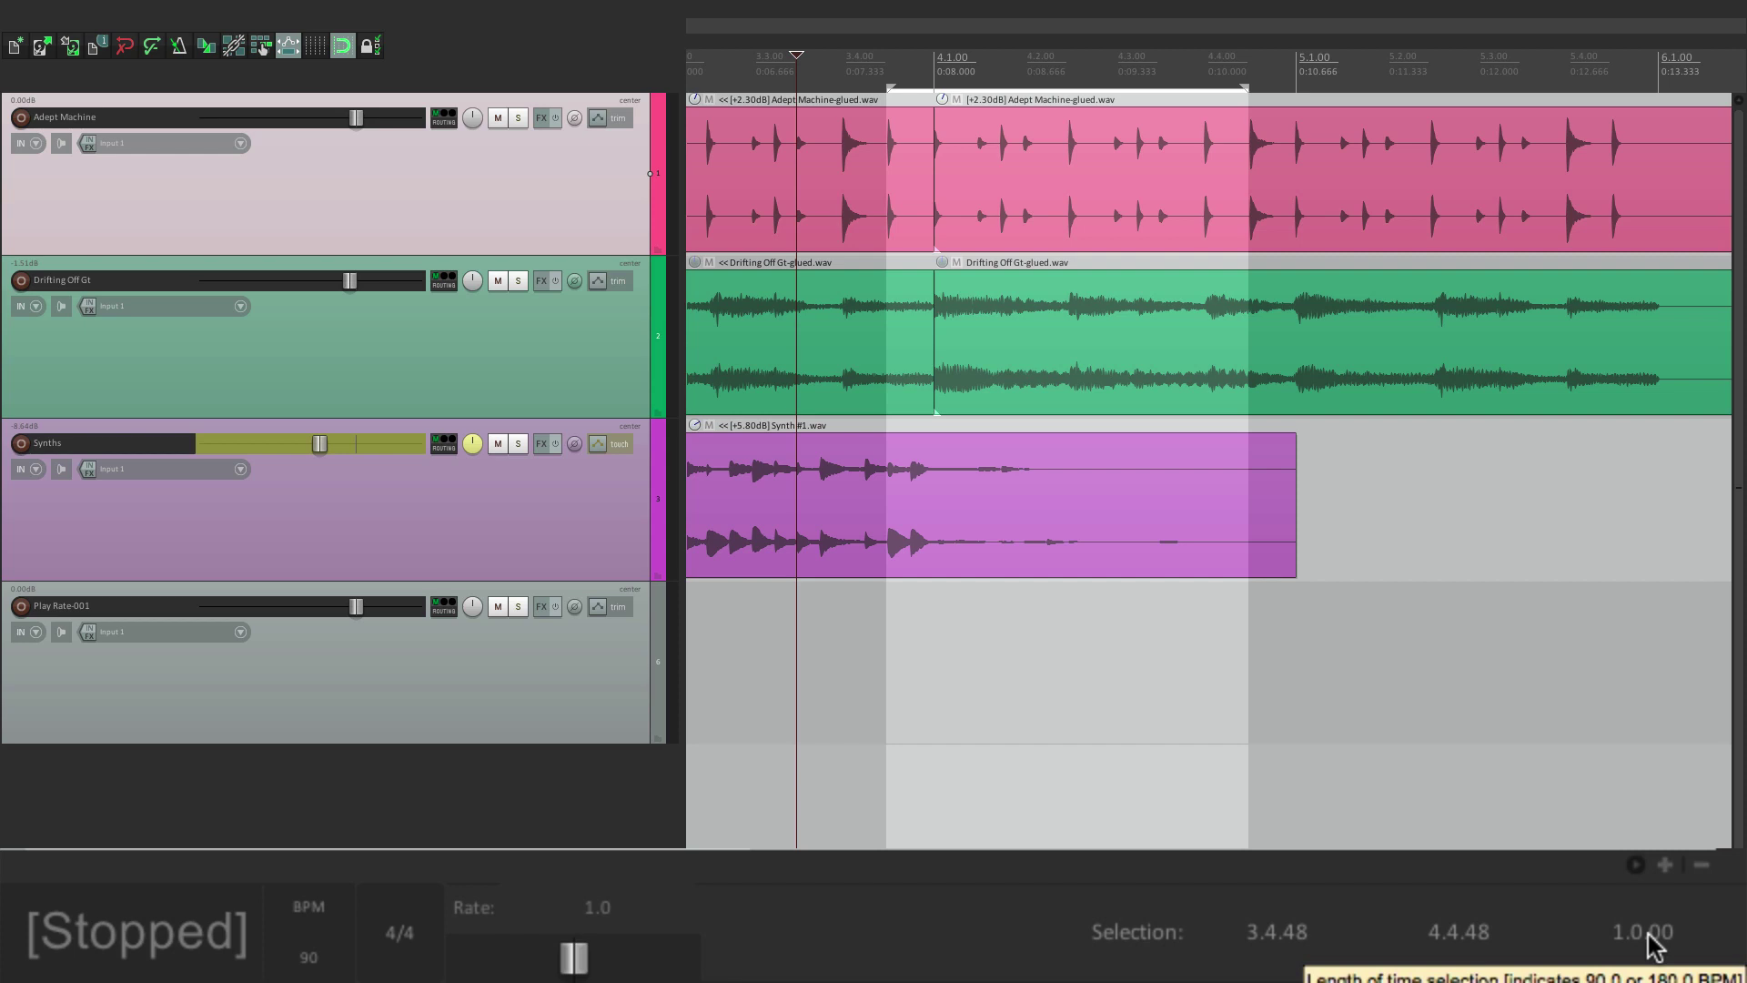
pyautogui.press('space')
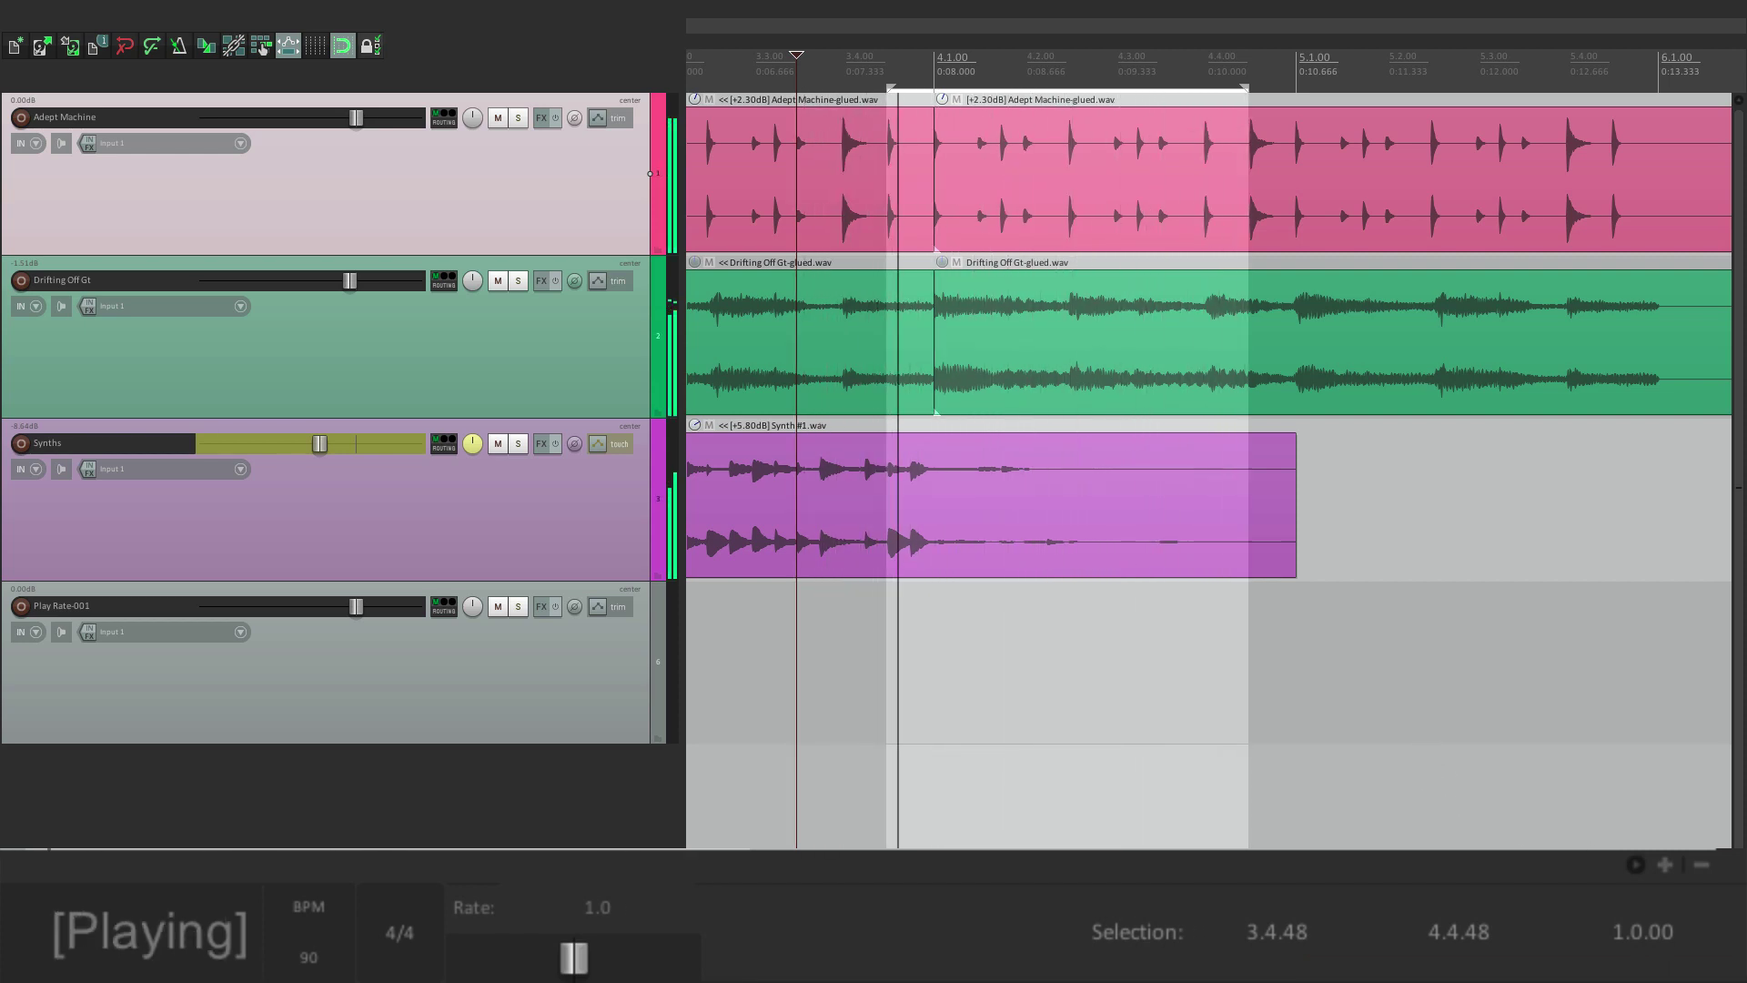
pyautogui.press('space')
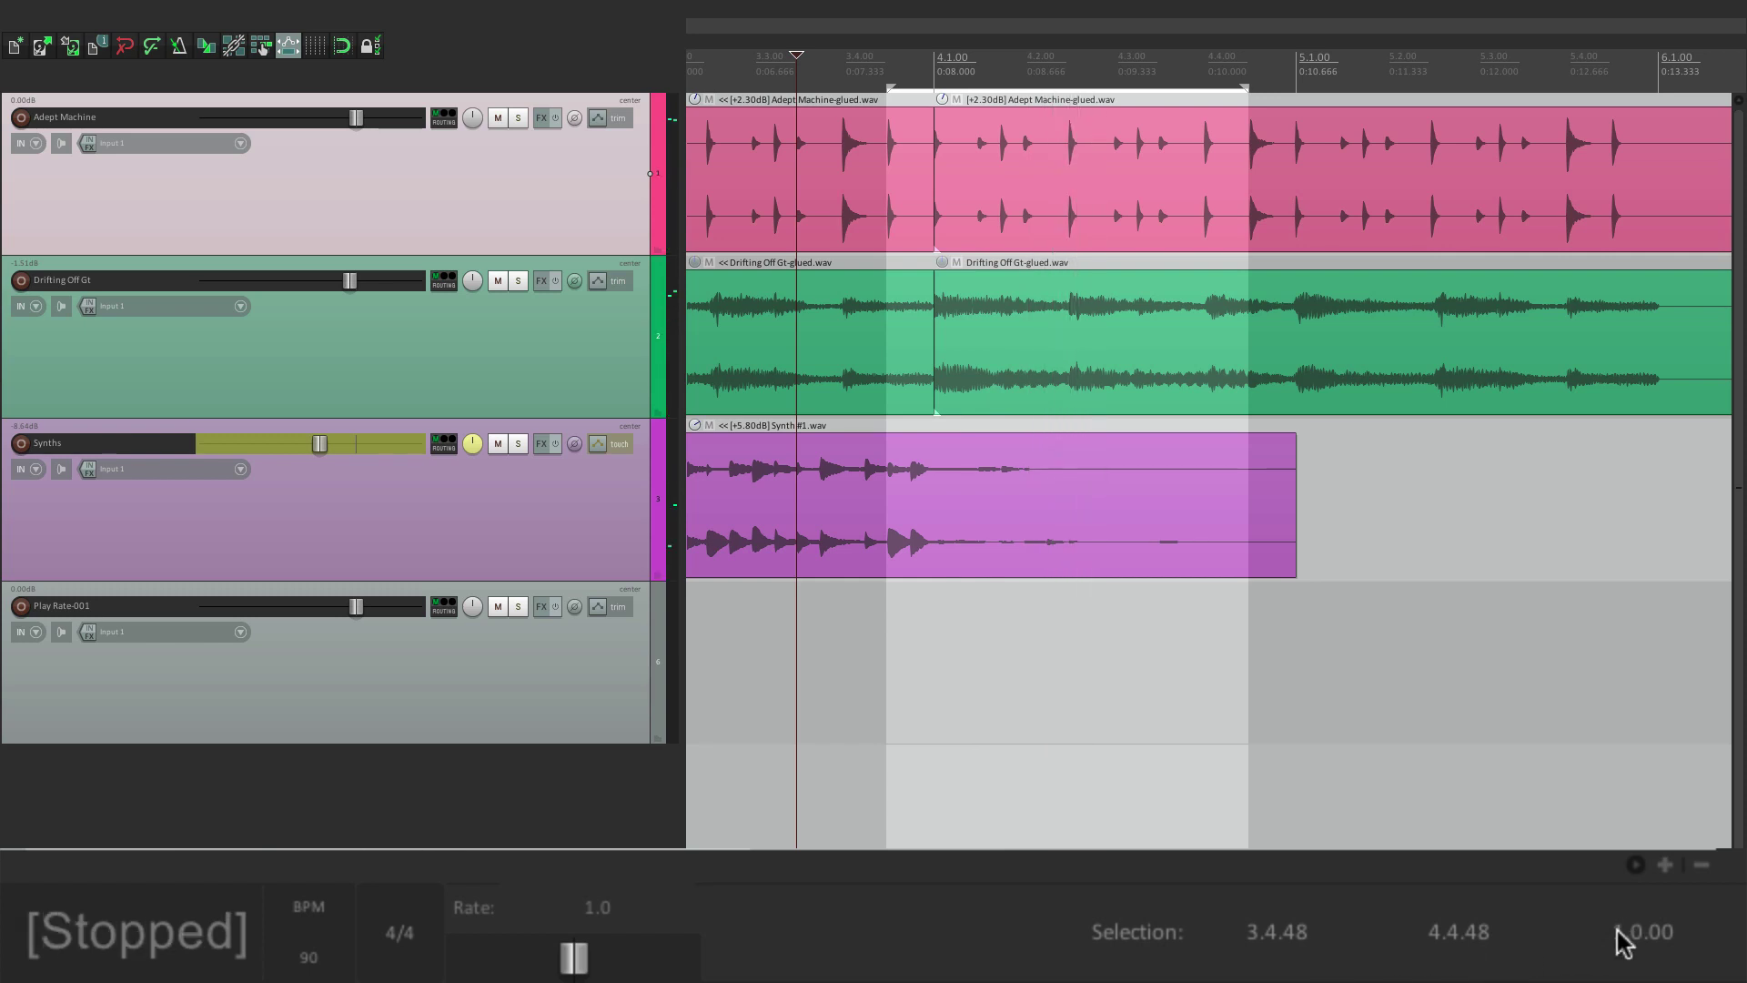
pyautogui.scroll(-5, 1620, 937)
pyautogui.scroll(-6, 1624, 942)
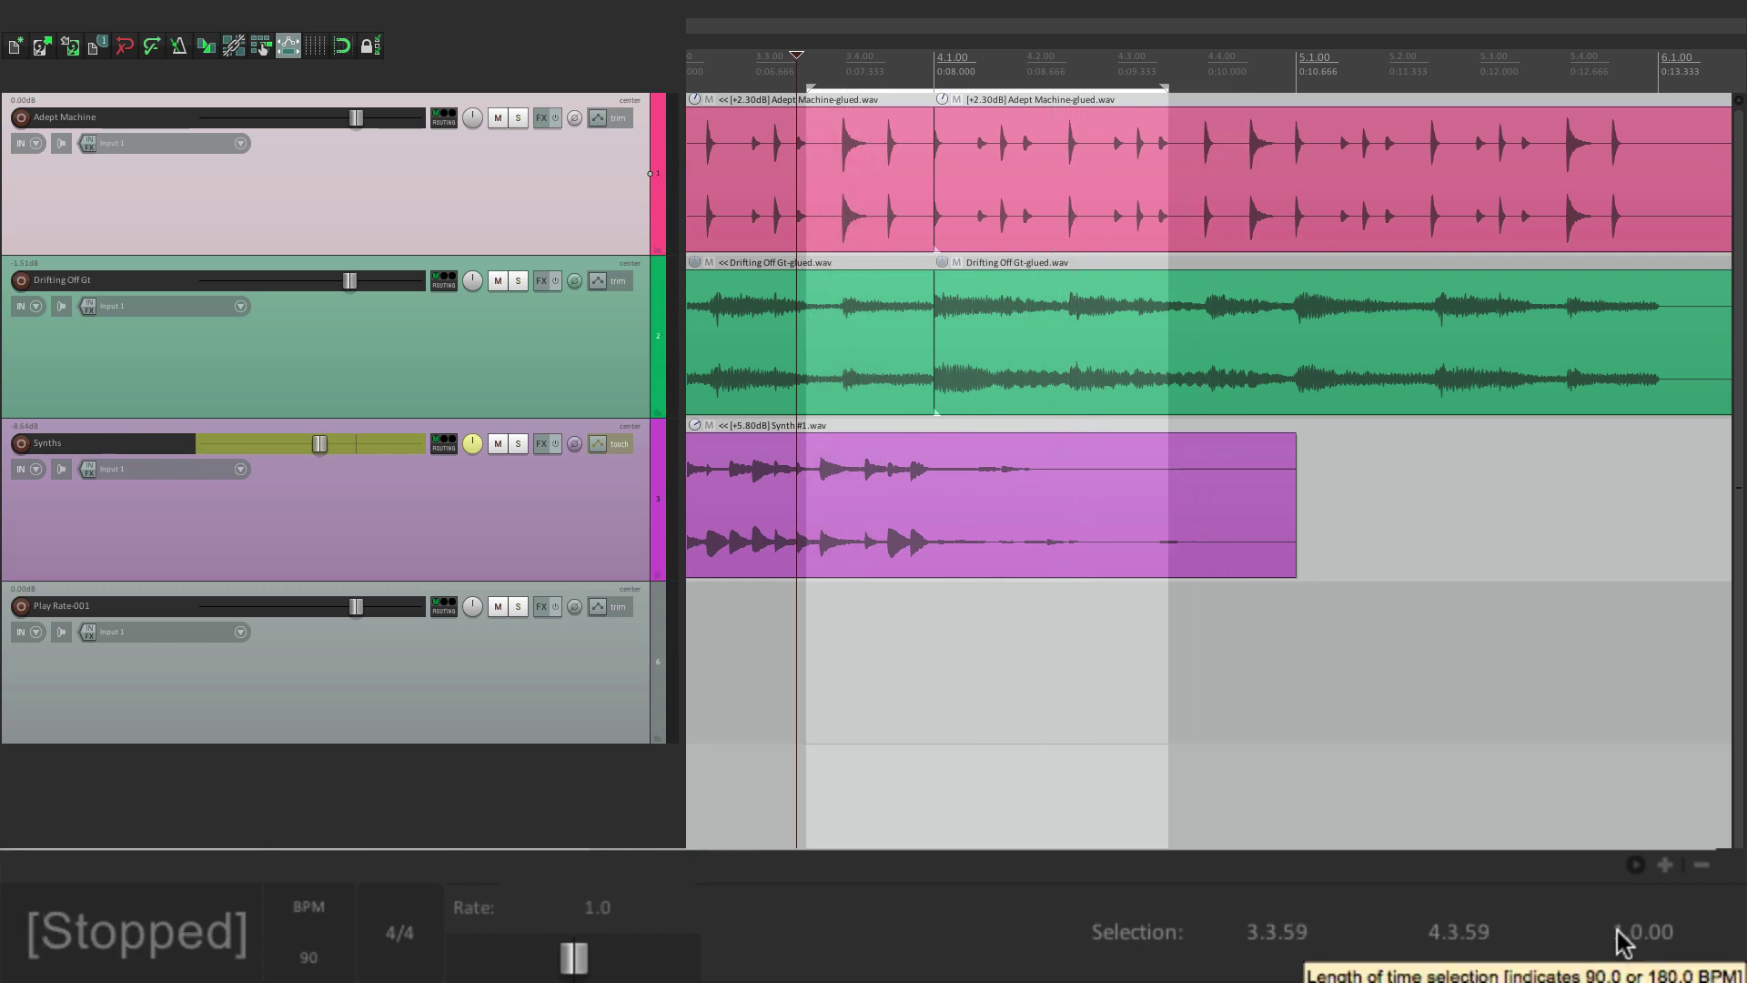
pyautogui.press('space')
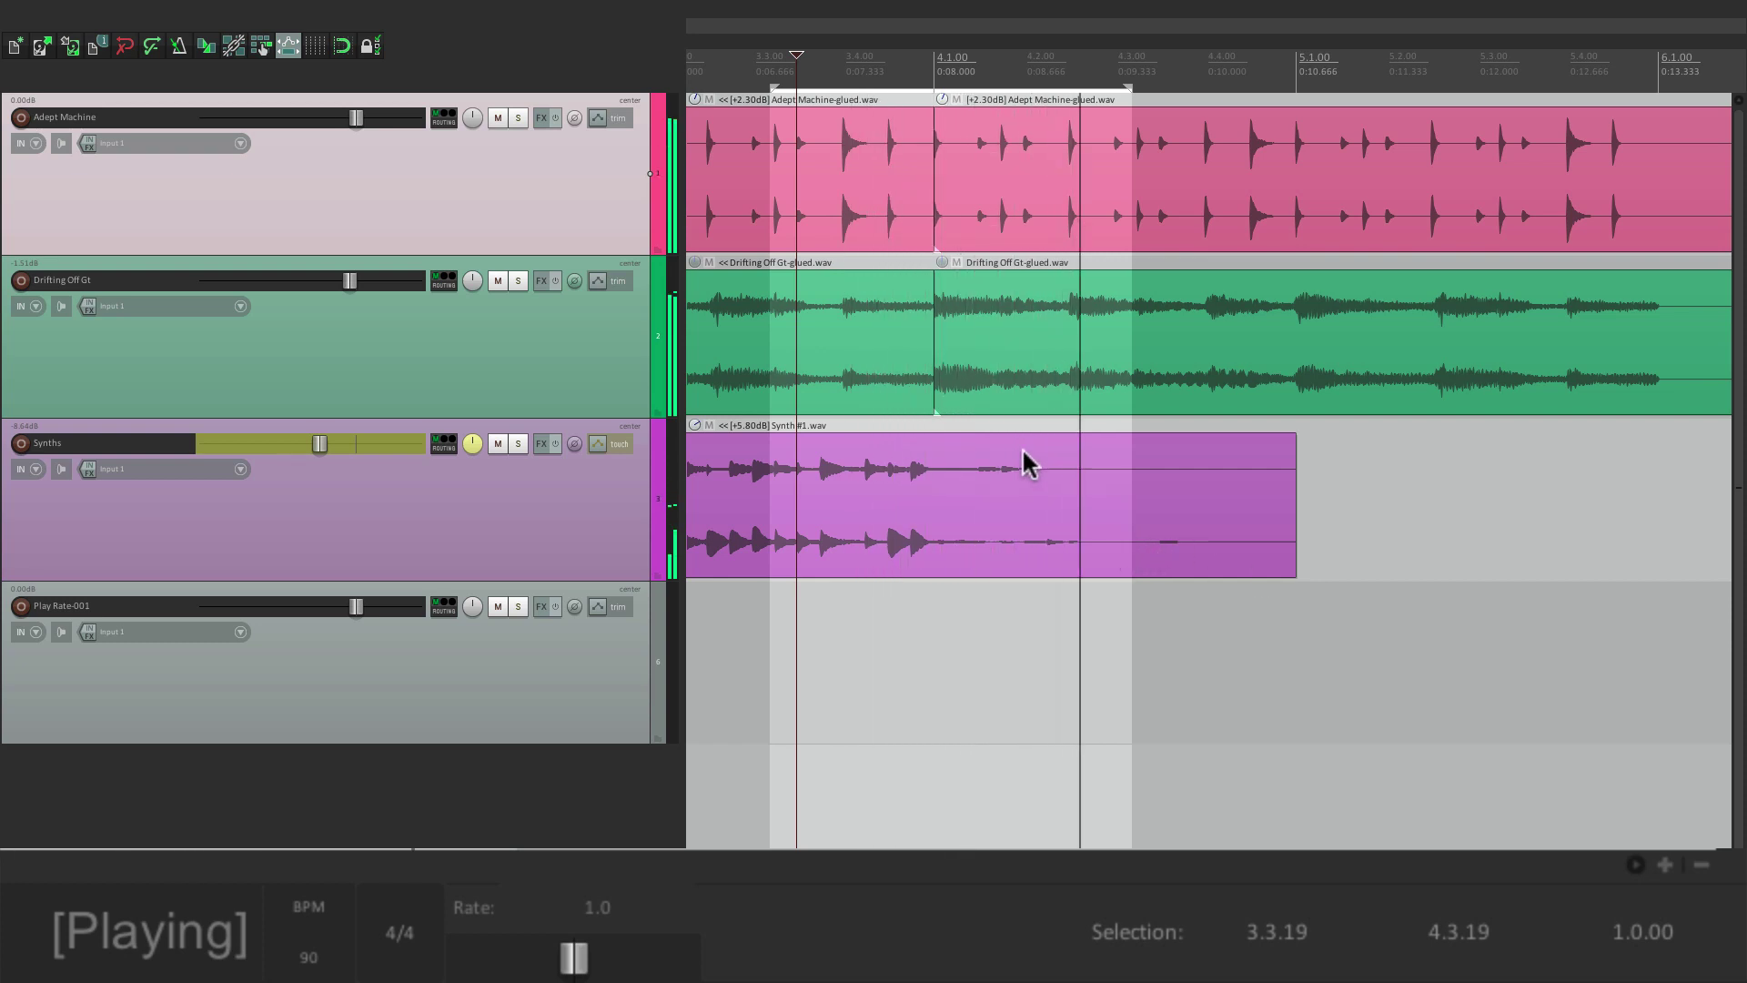
pyautogui.press('space')
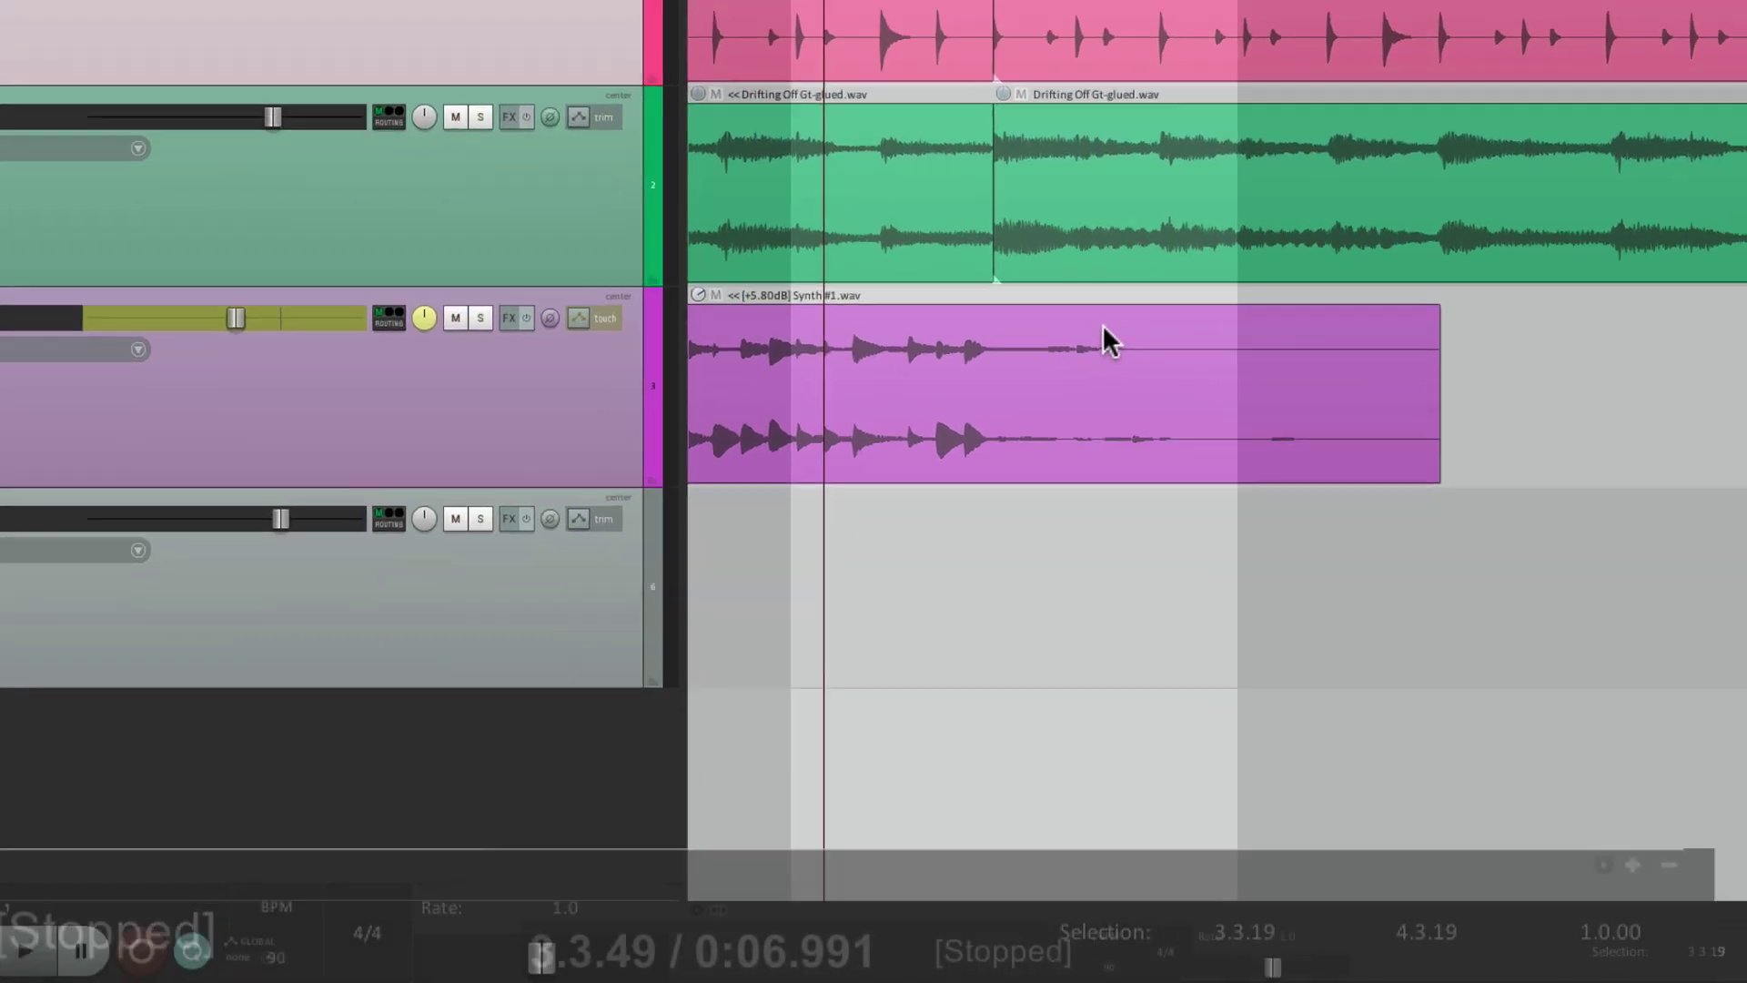
# Clear the time selection and browse the transport menu, its Playrate submenu, and the playrate fader's menu.
pyautogui.press('Escape')
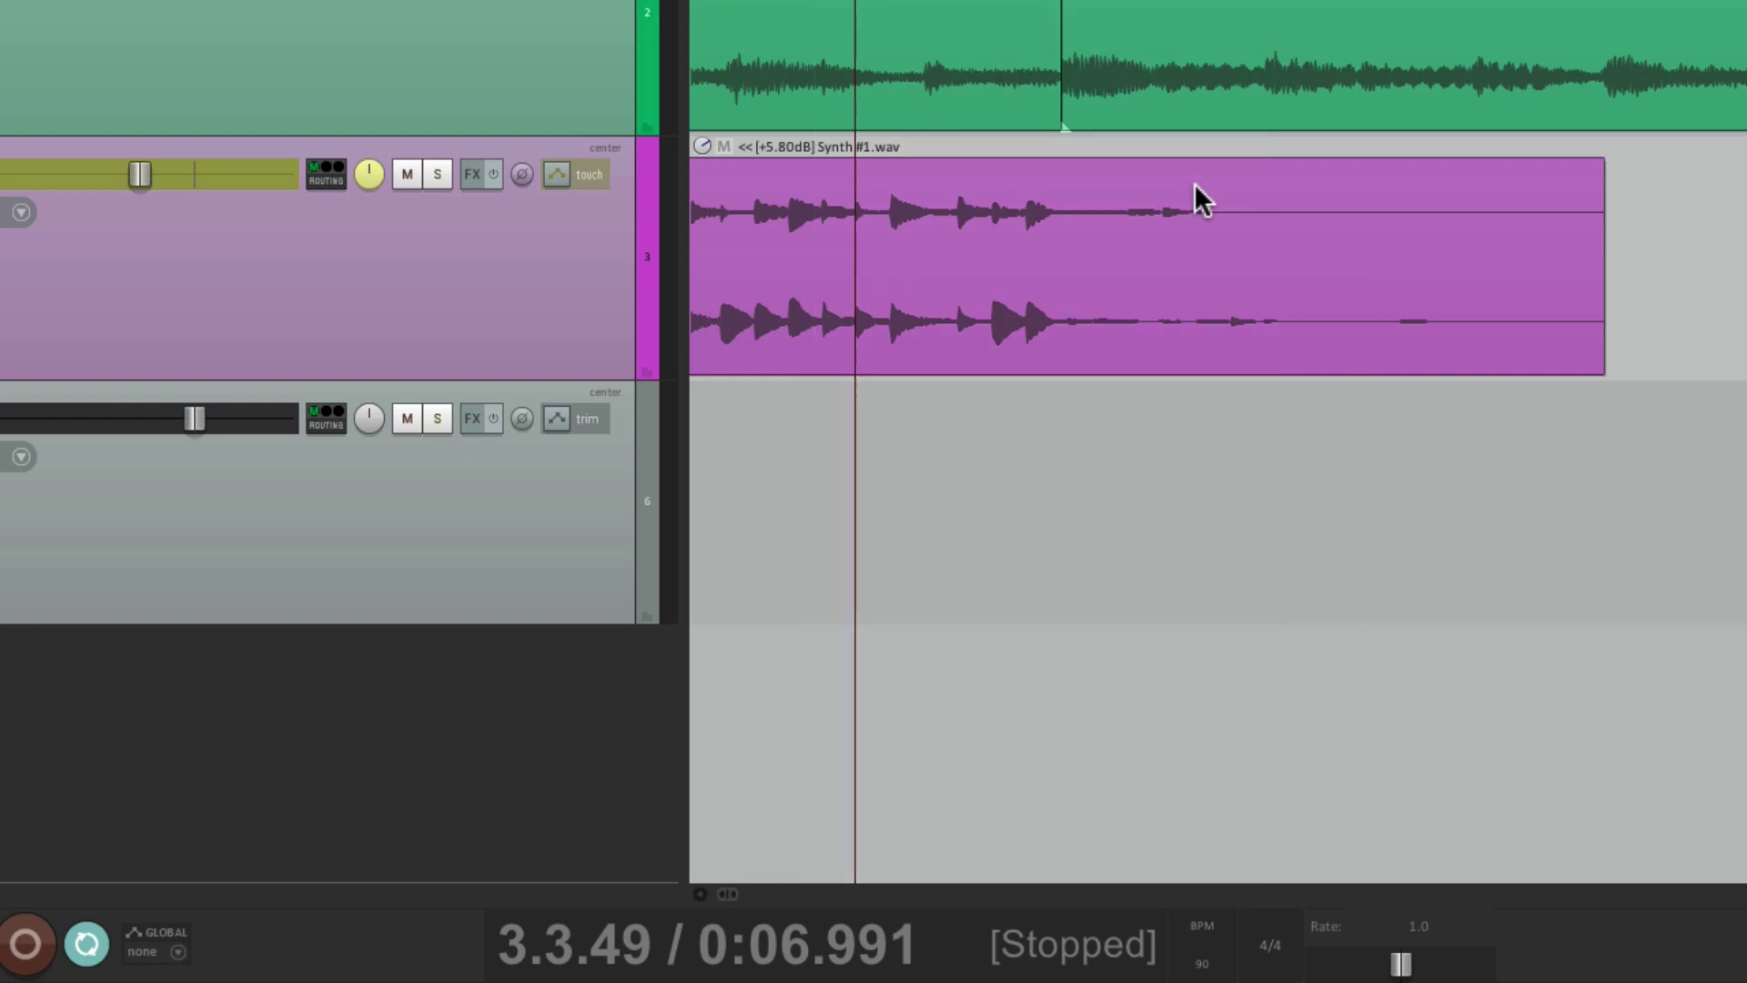
pyautogui.rightClick(448, 909)
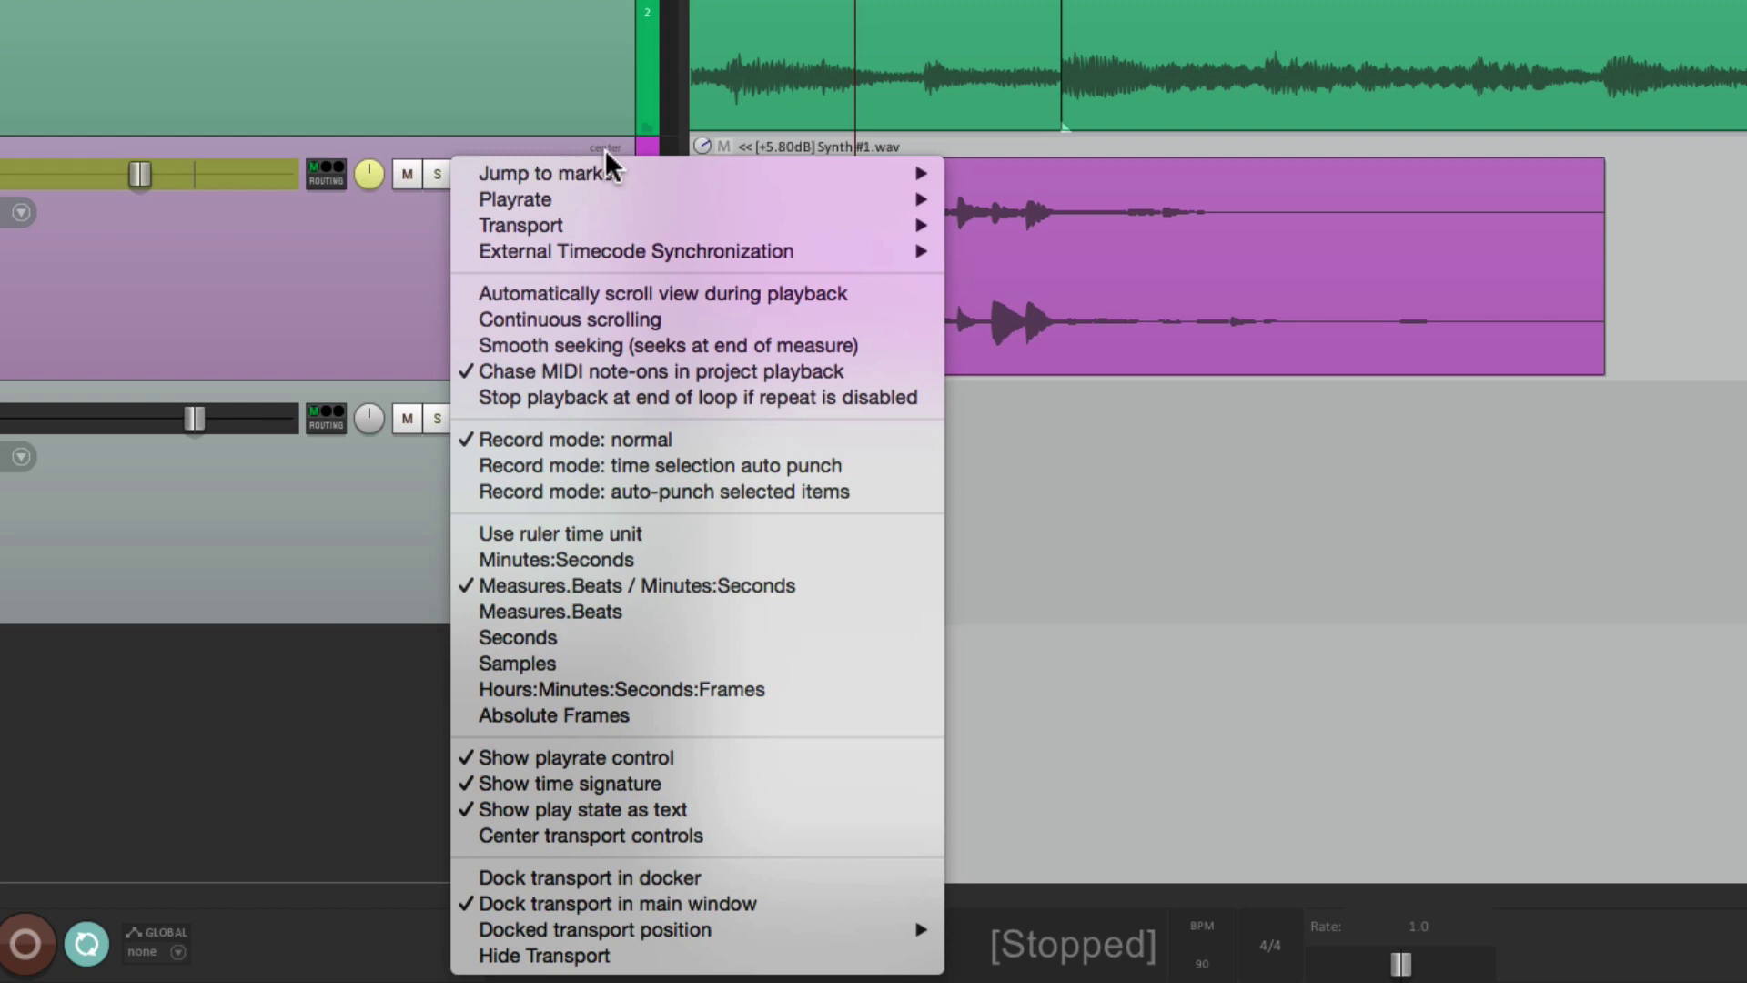
pyautogui.moveTo(548, 204)
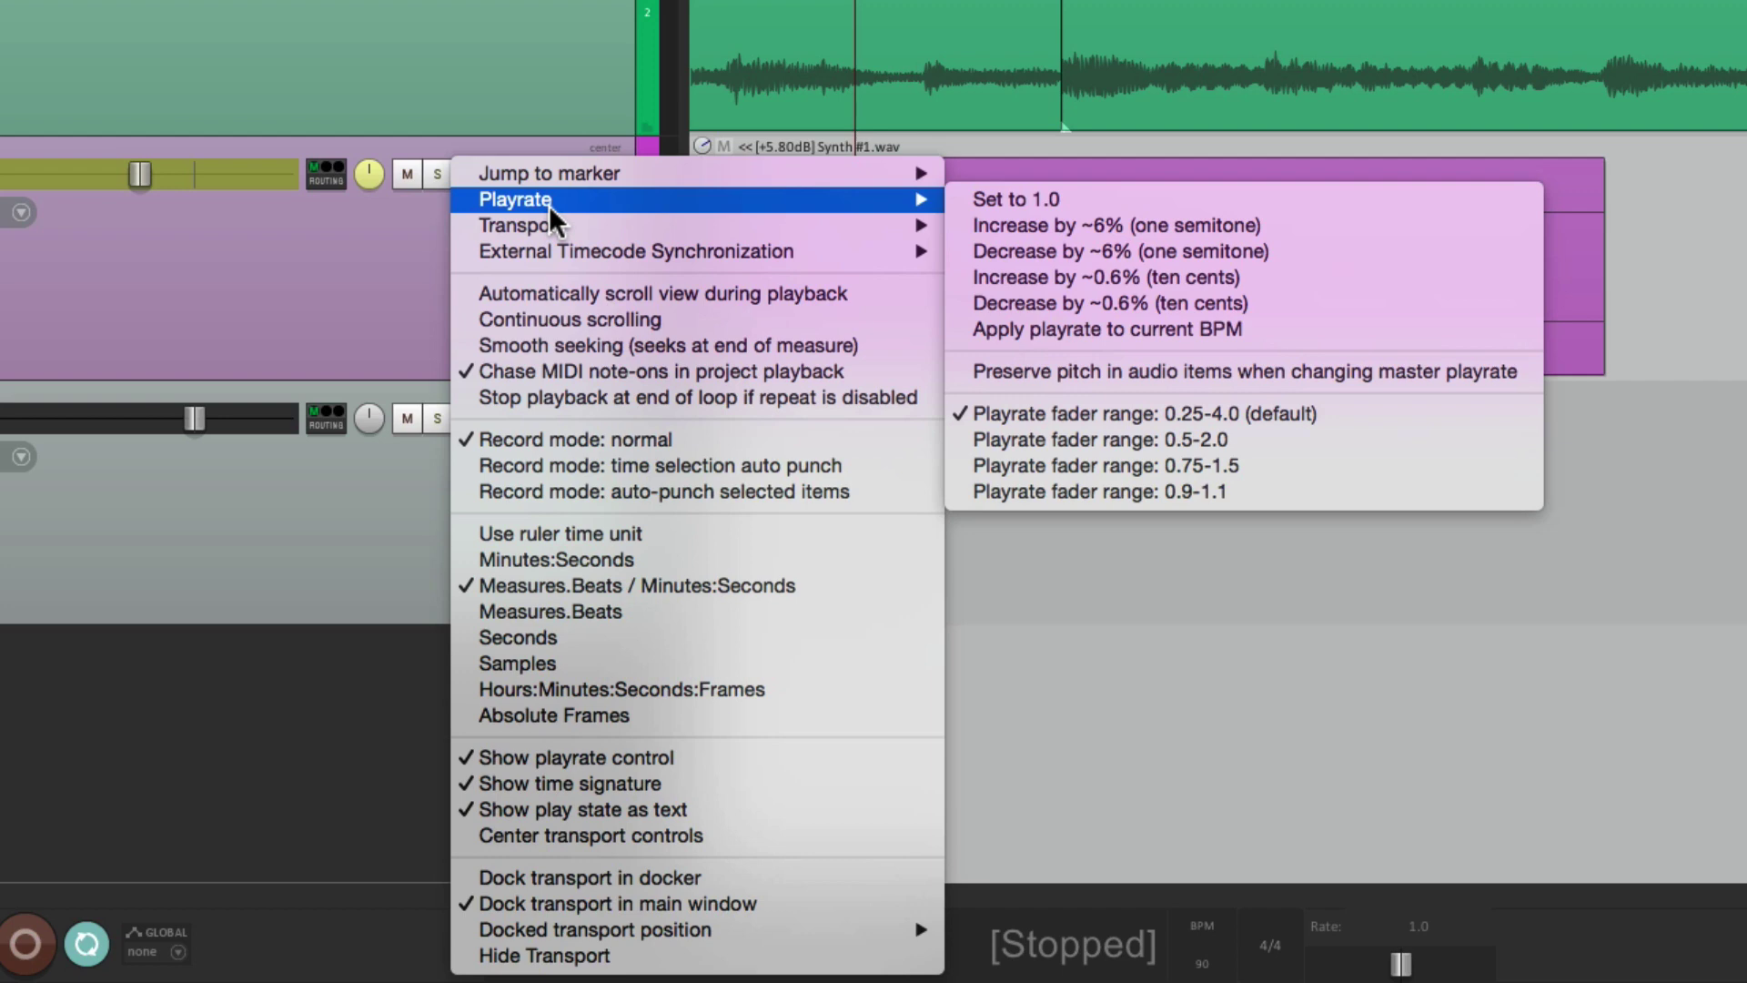
pyautogui.click(1638, 955)
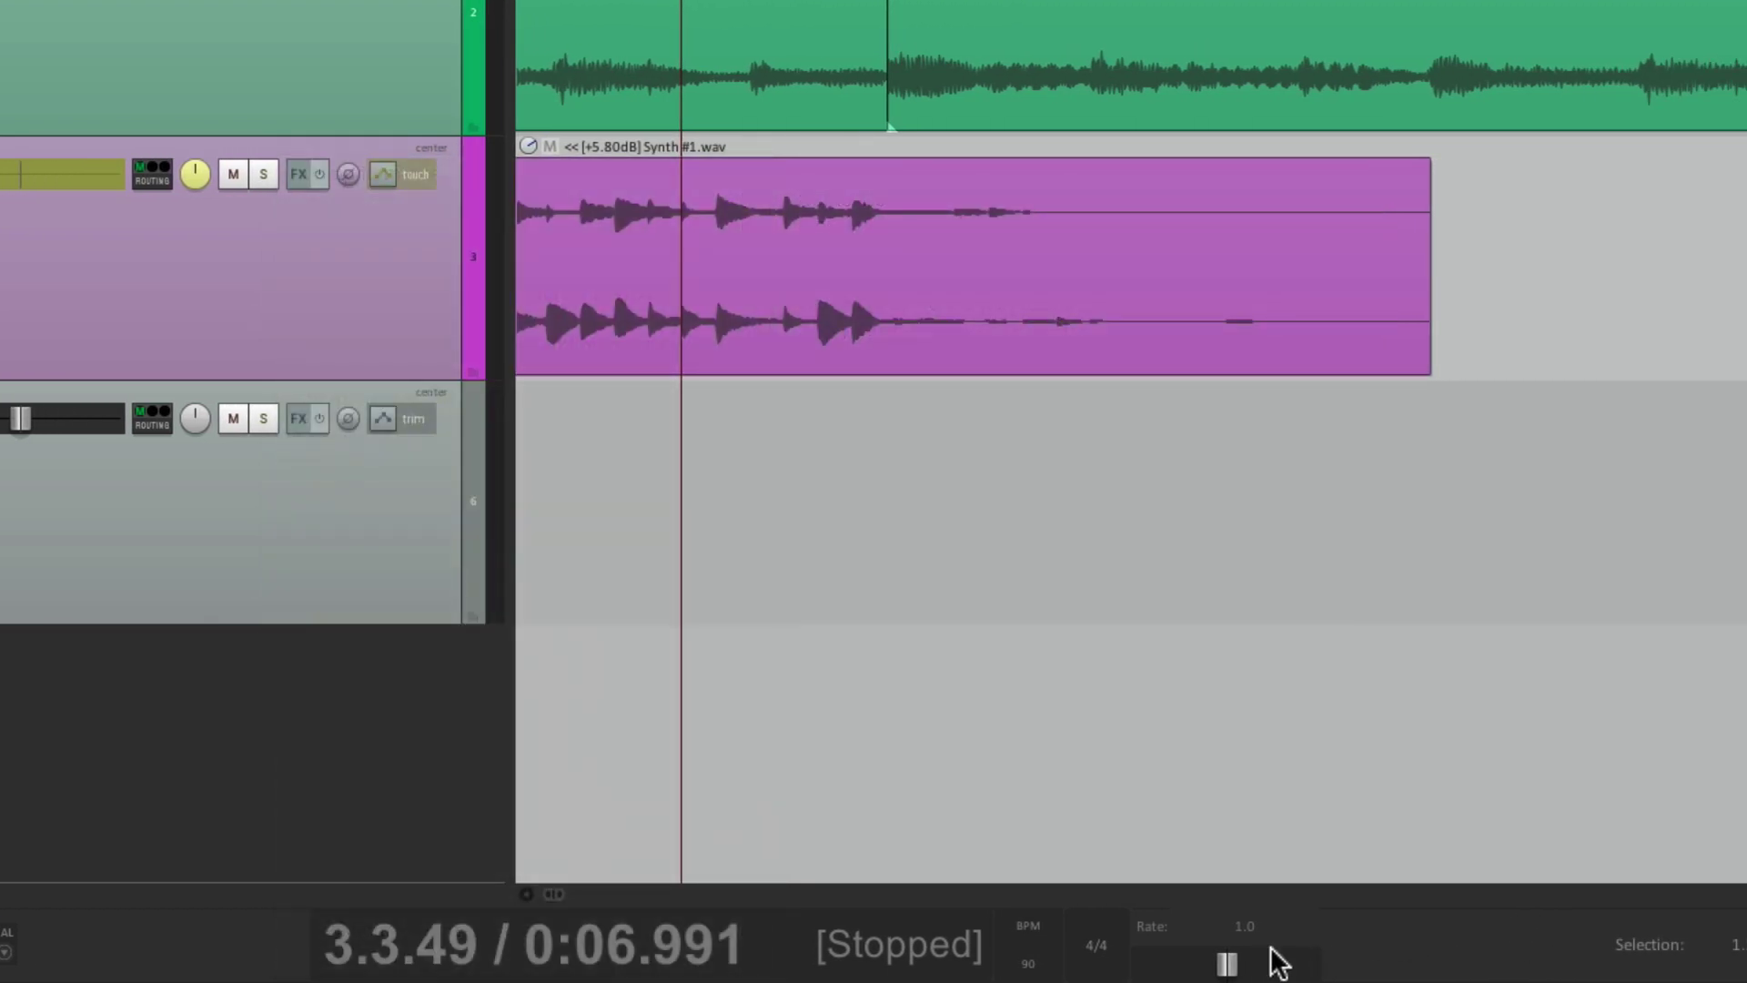
pyautogui.rightClick(1268, 960)
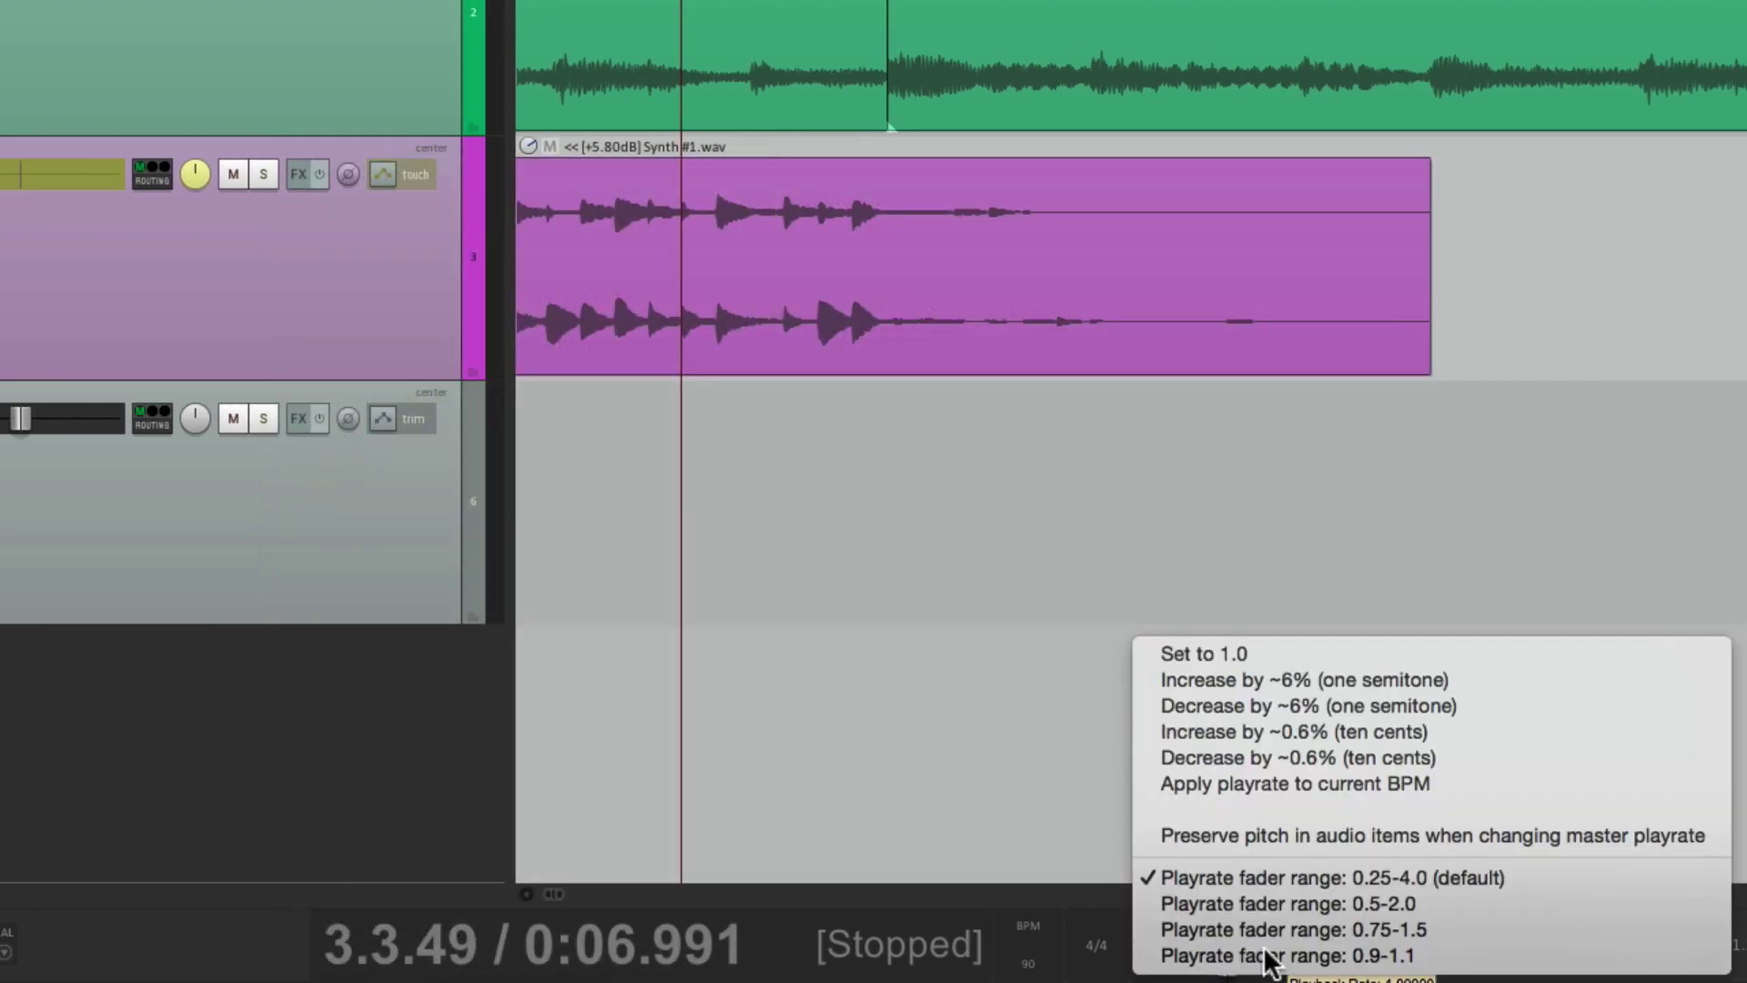
pyautogui.click(800, 896)
pyautogui.rightClick(784, 911)
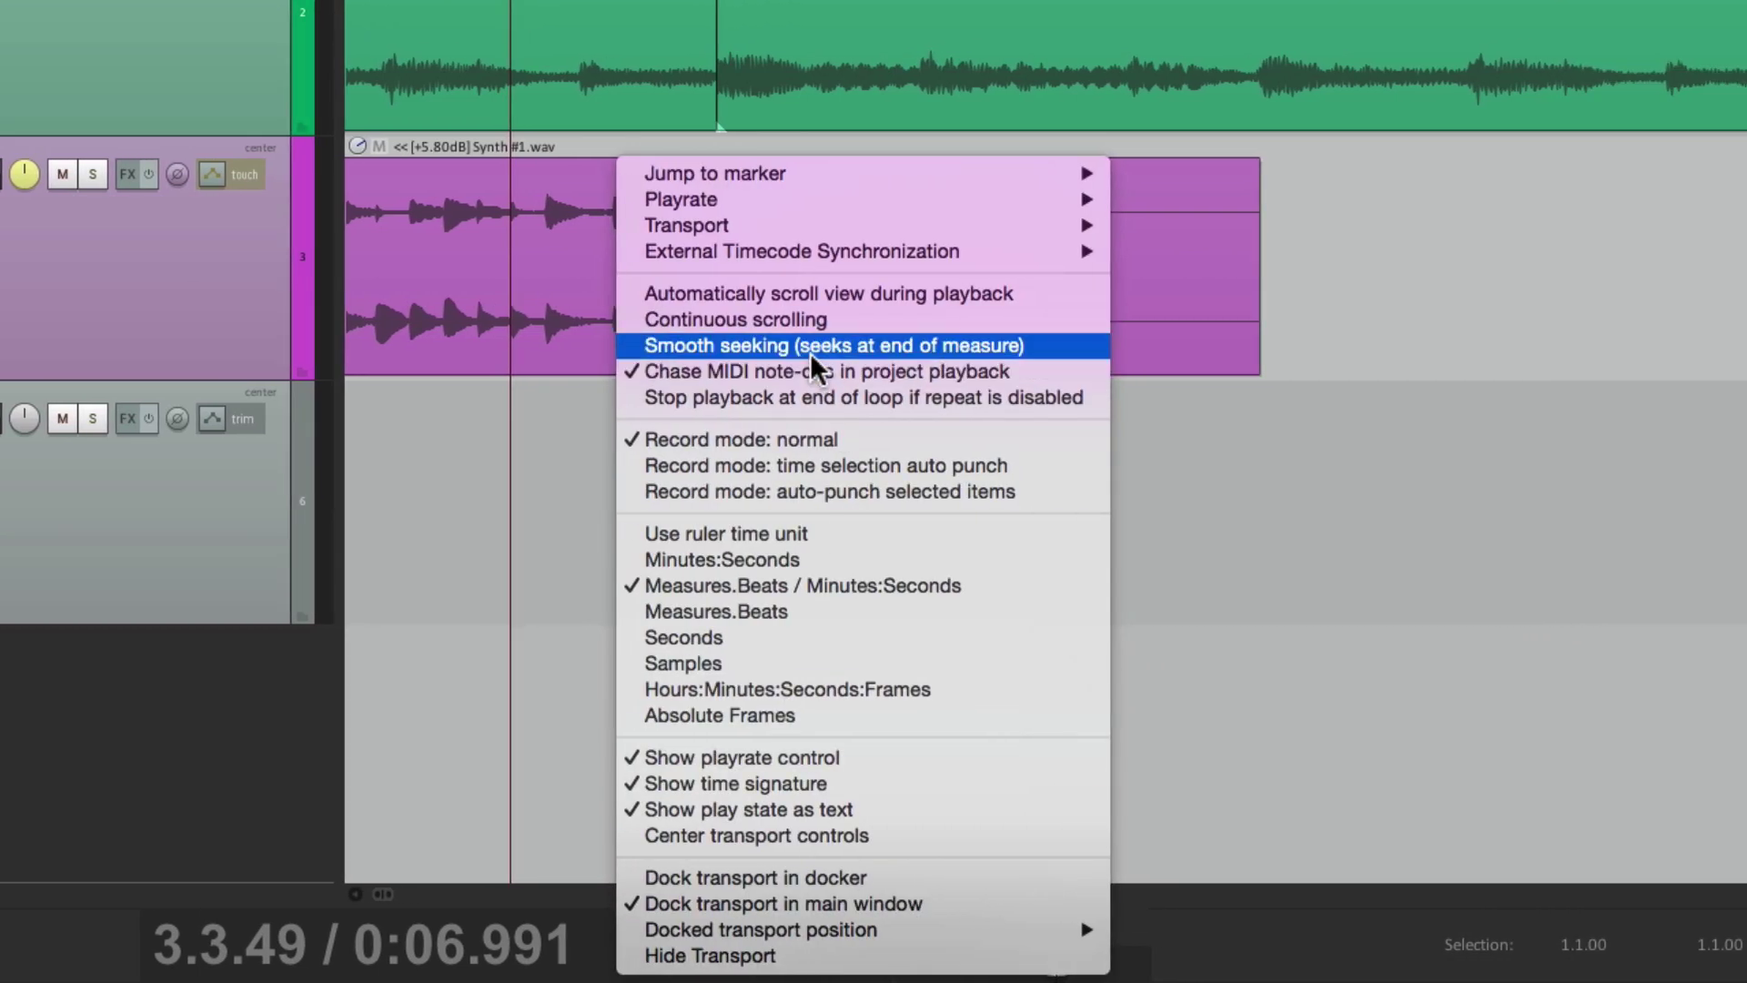
# Hide the playrate control from the transport, then show it again.
pyautogui.click(870, 757)
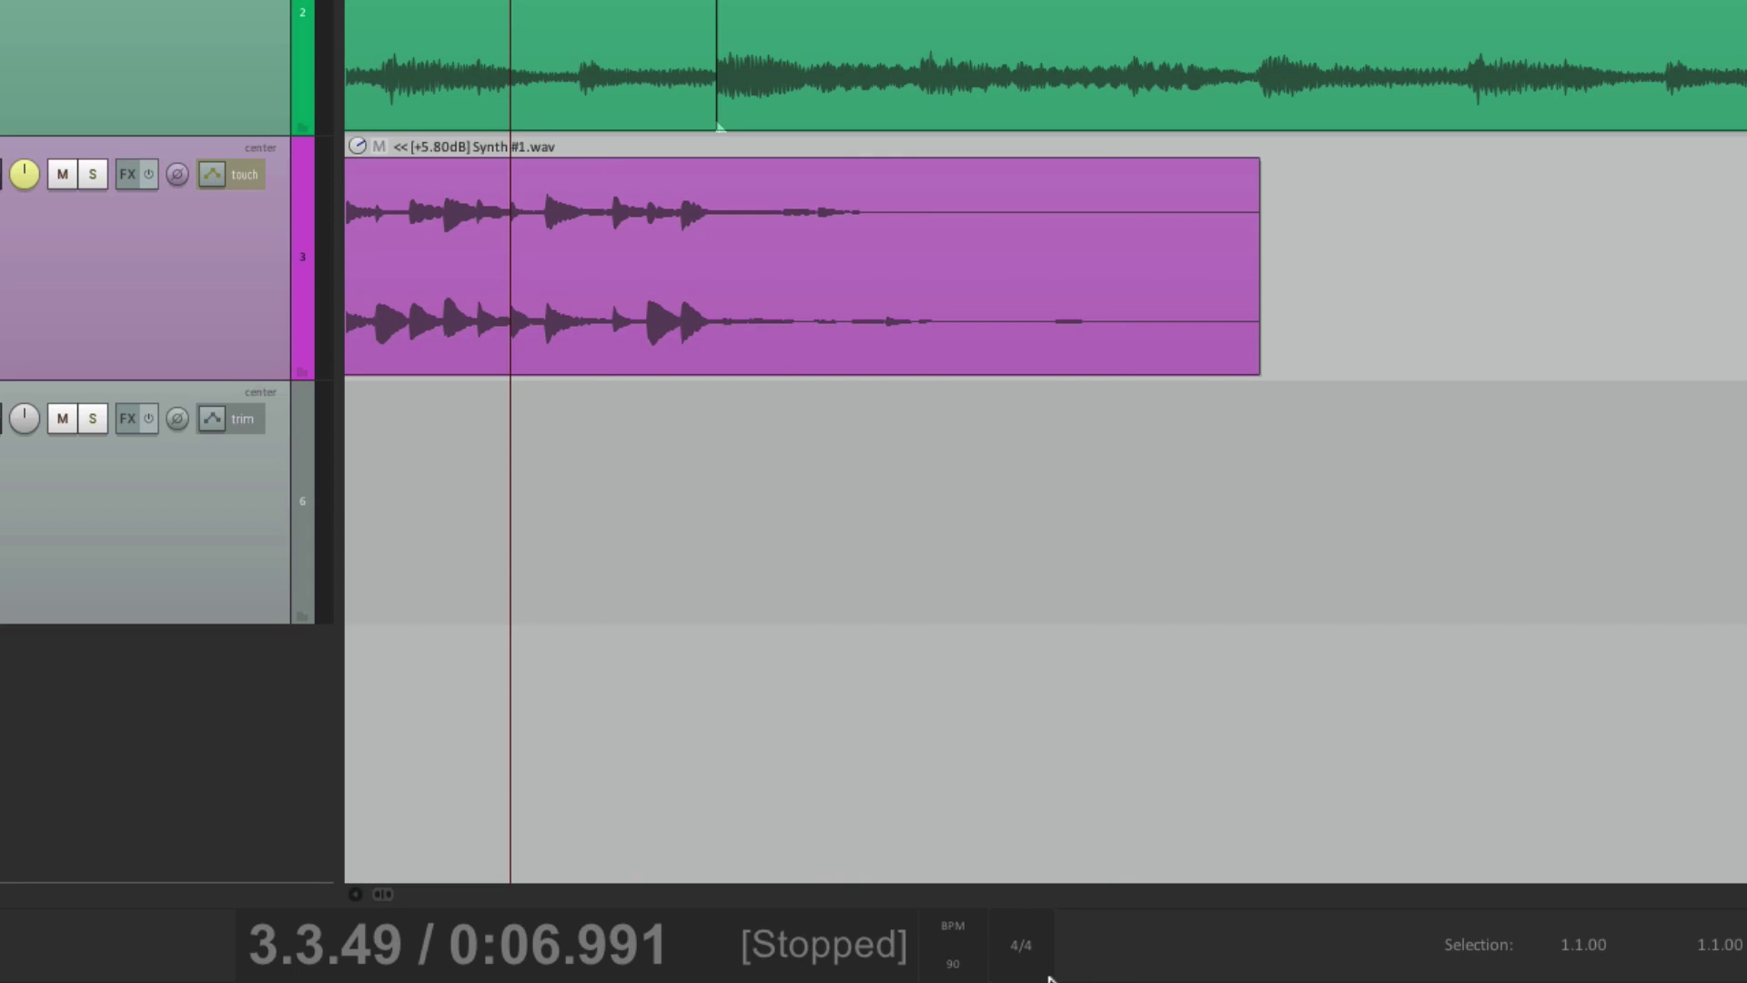
pyautogui.rightClick(1096, 941)
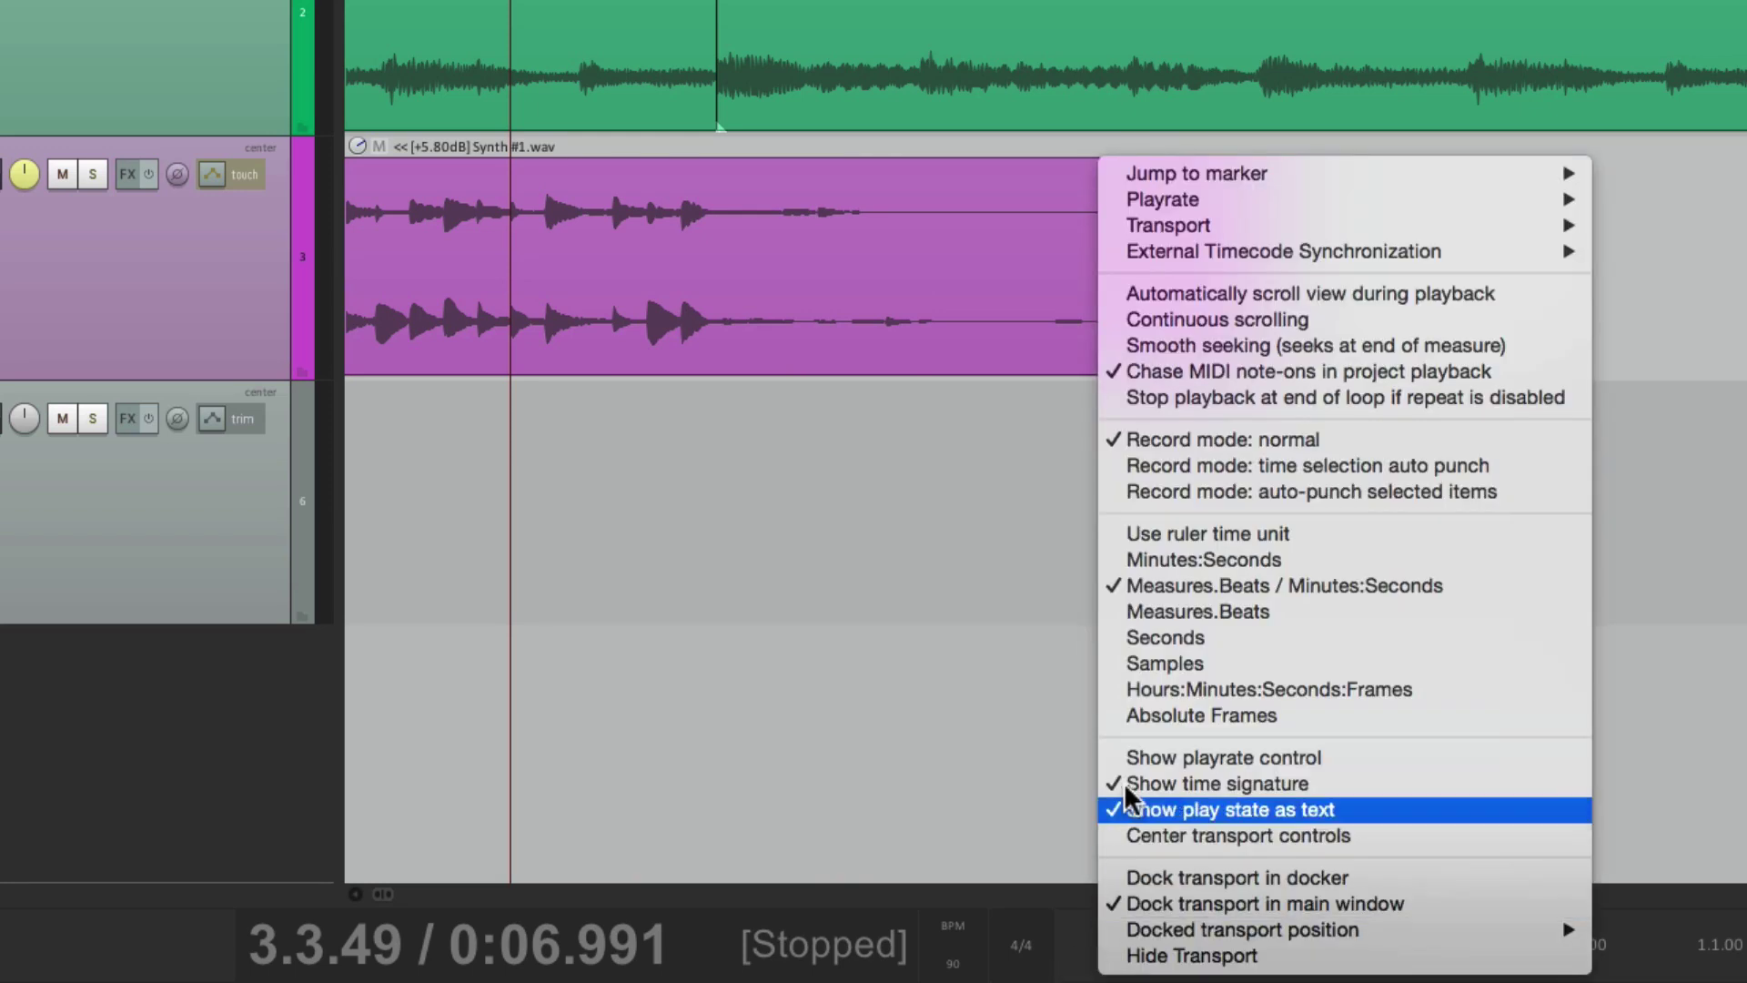
pyautogui.click(1134, 754)
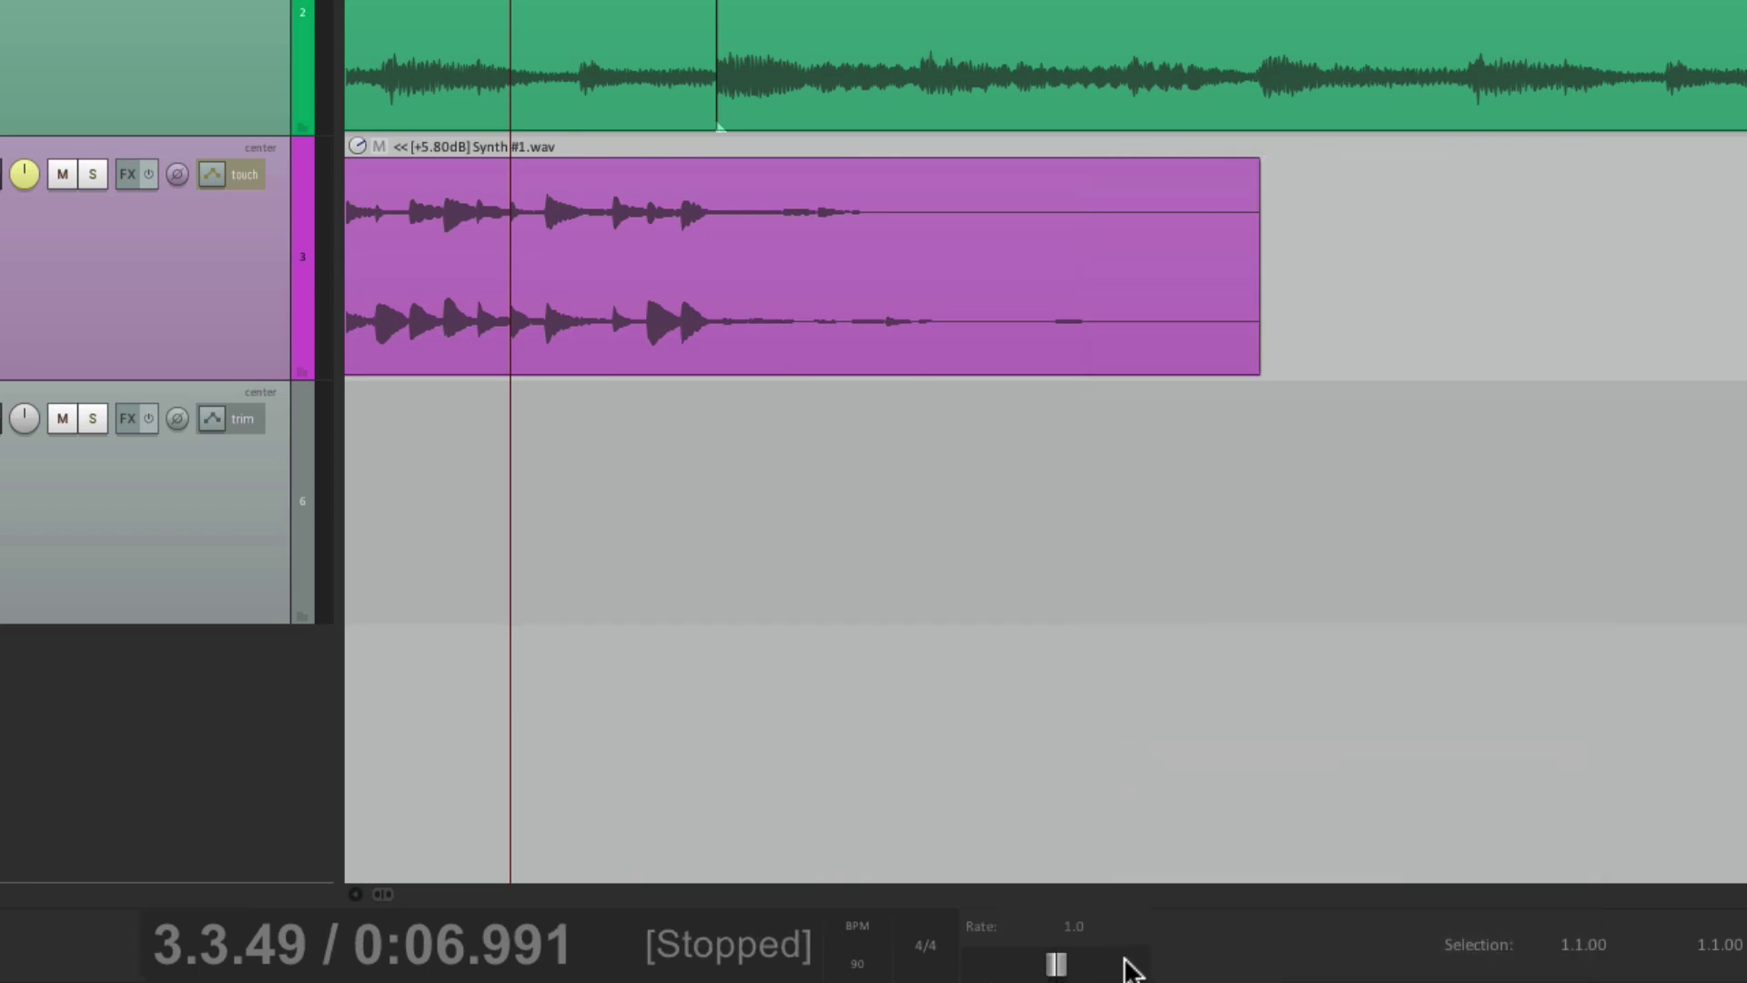
pyautogui.moveTo(1091, 917)
# Hide the tempo and time signature display and turn off play state as text.
pyautogui.rightClick(599, 939)
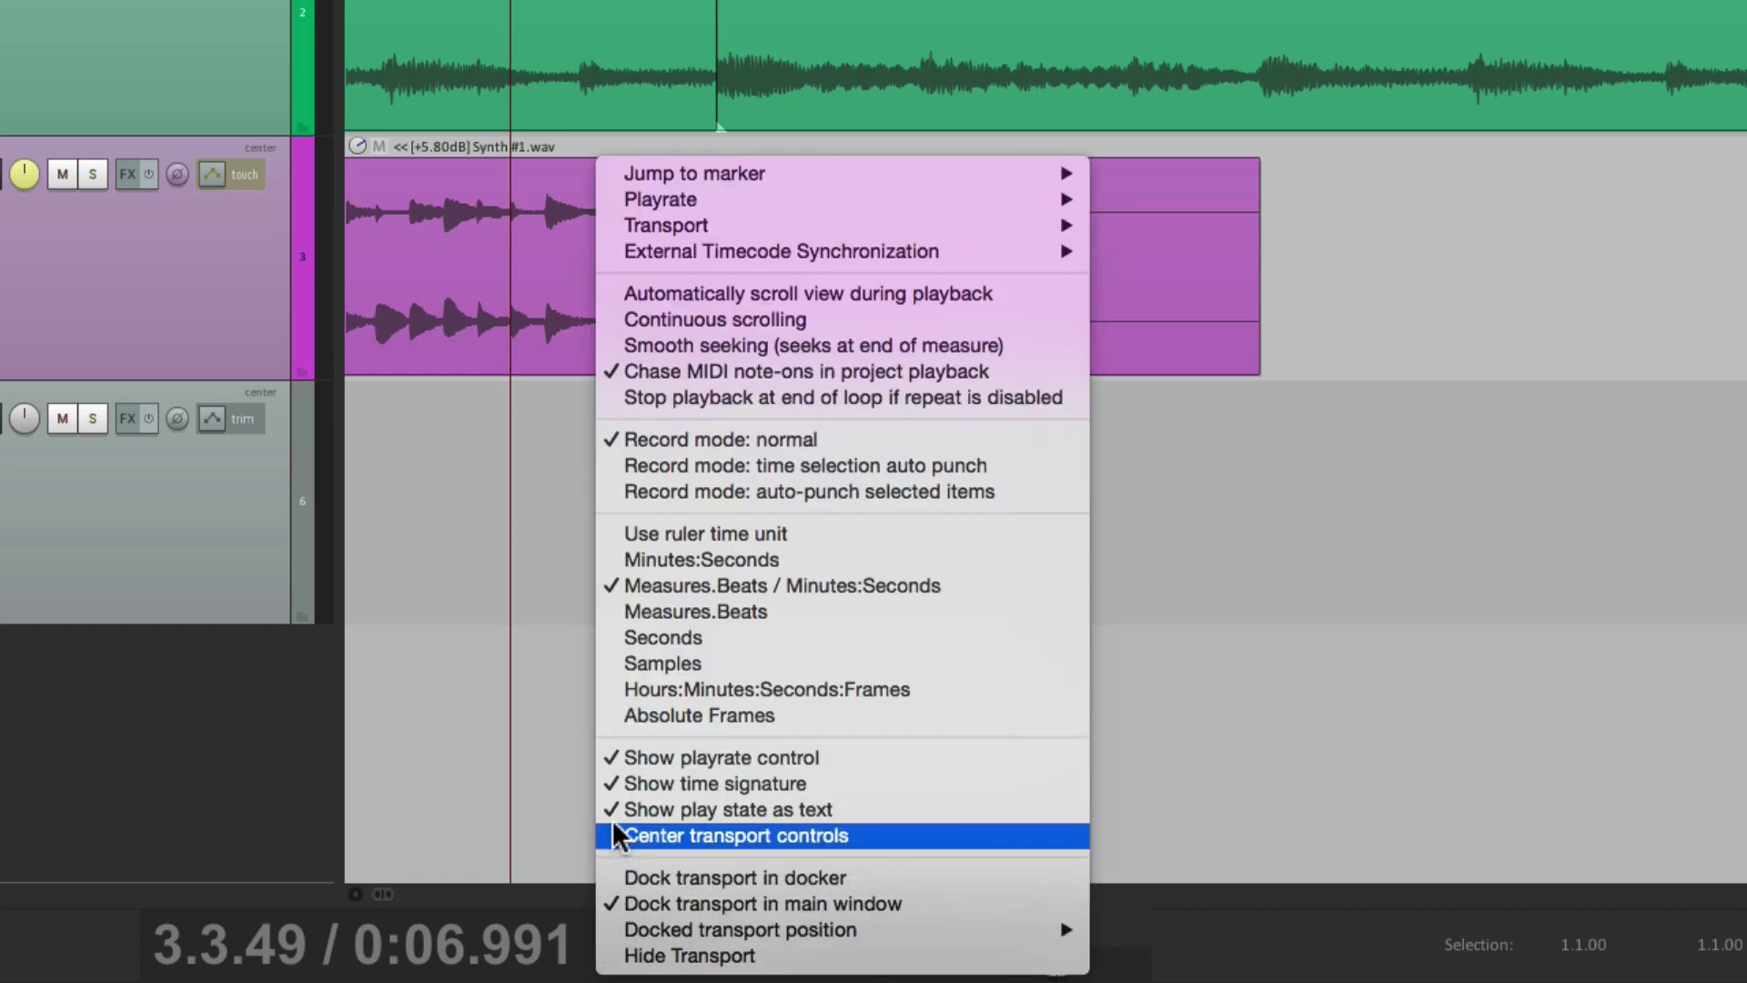
pyautogui.click(610, 784)
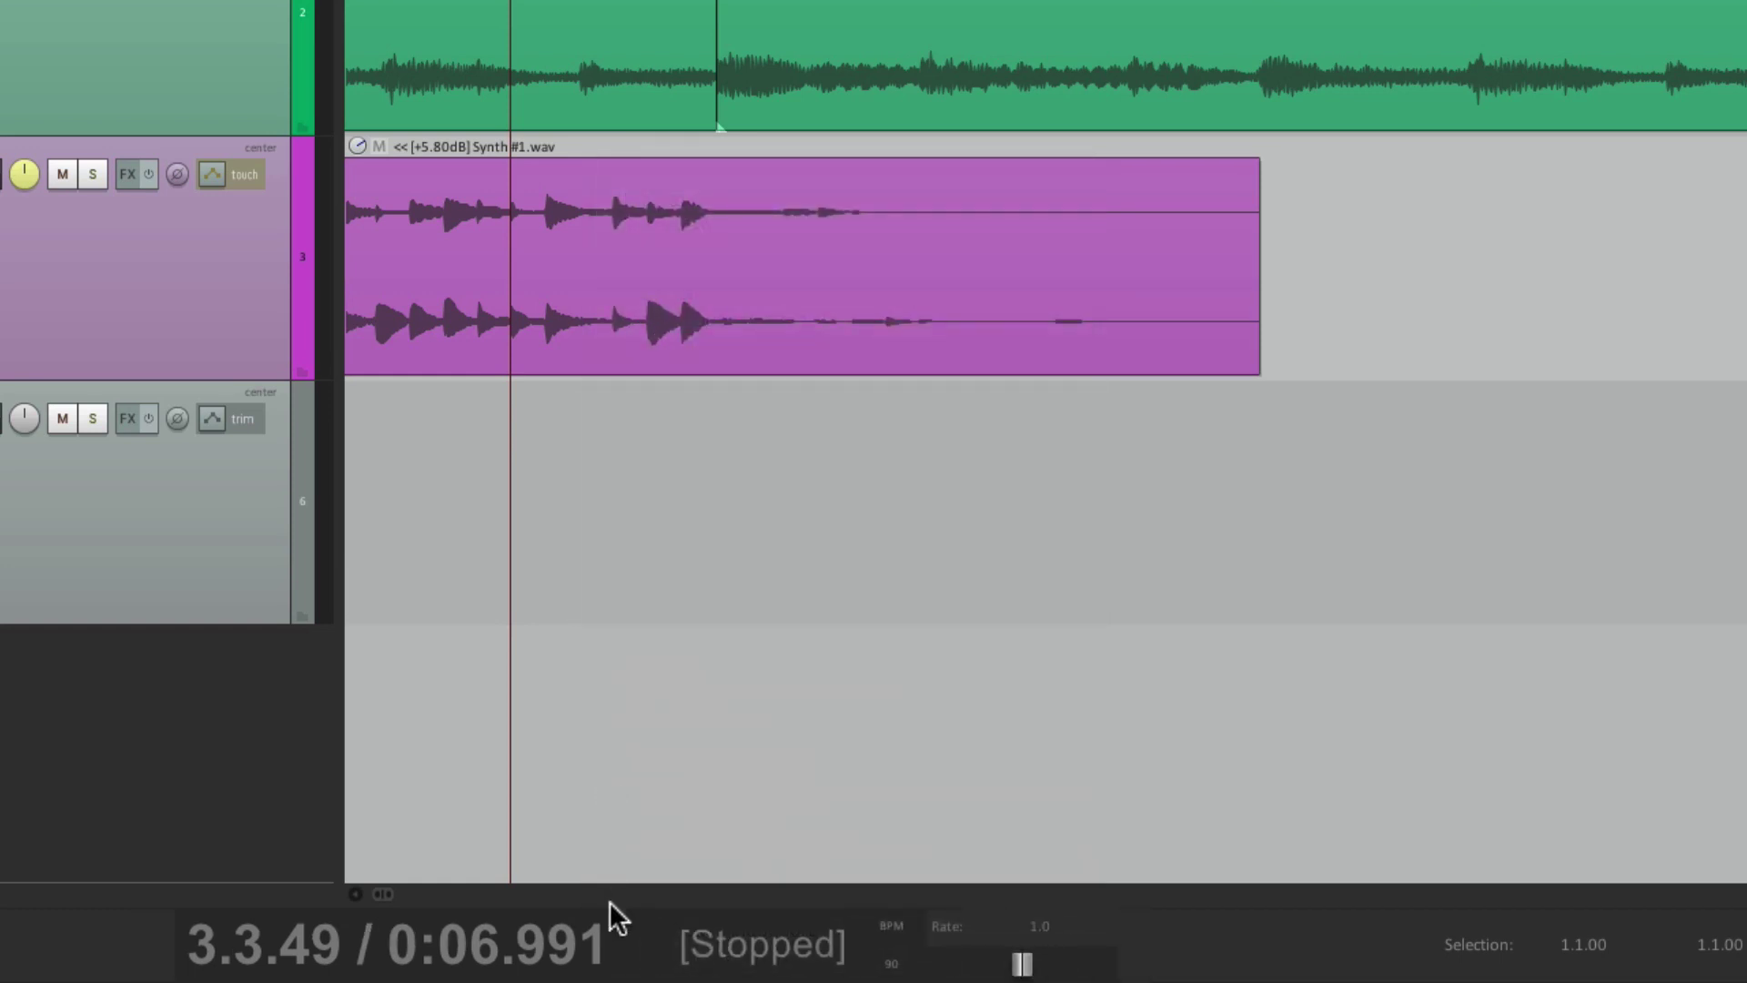
pyautogui.rightClick(652, 962)
pyautogui.click(662, 812)
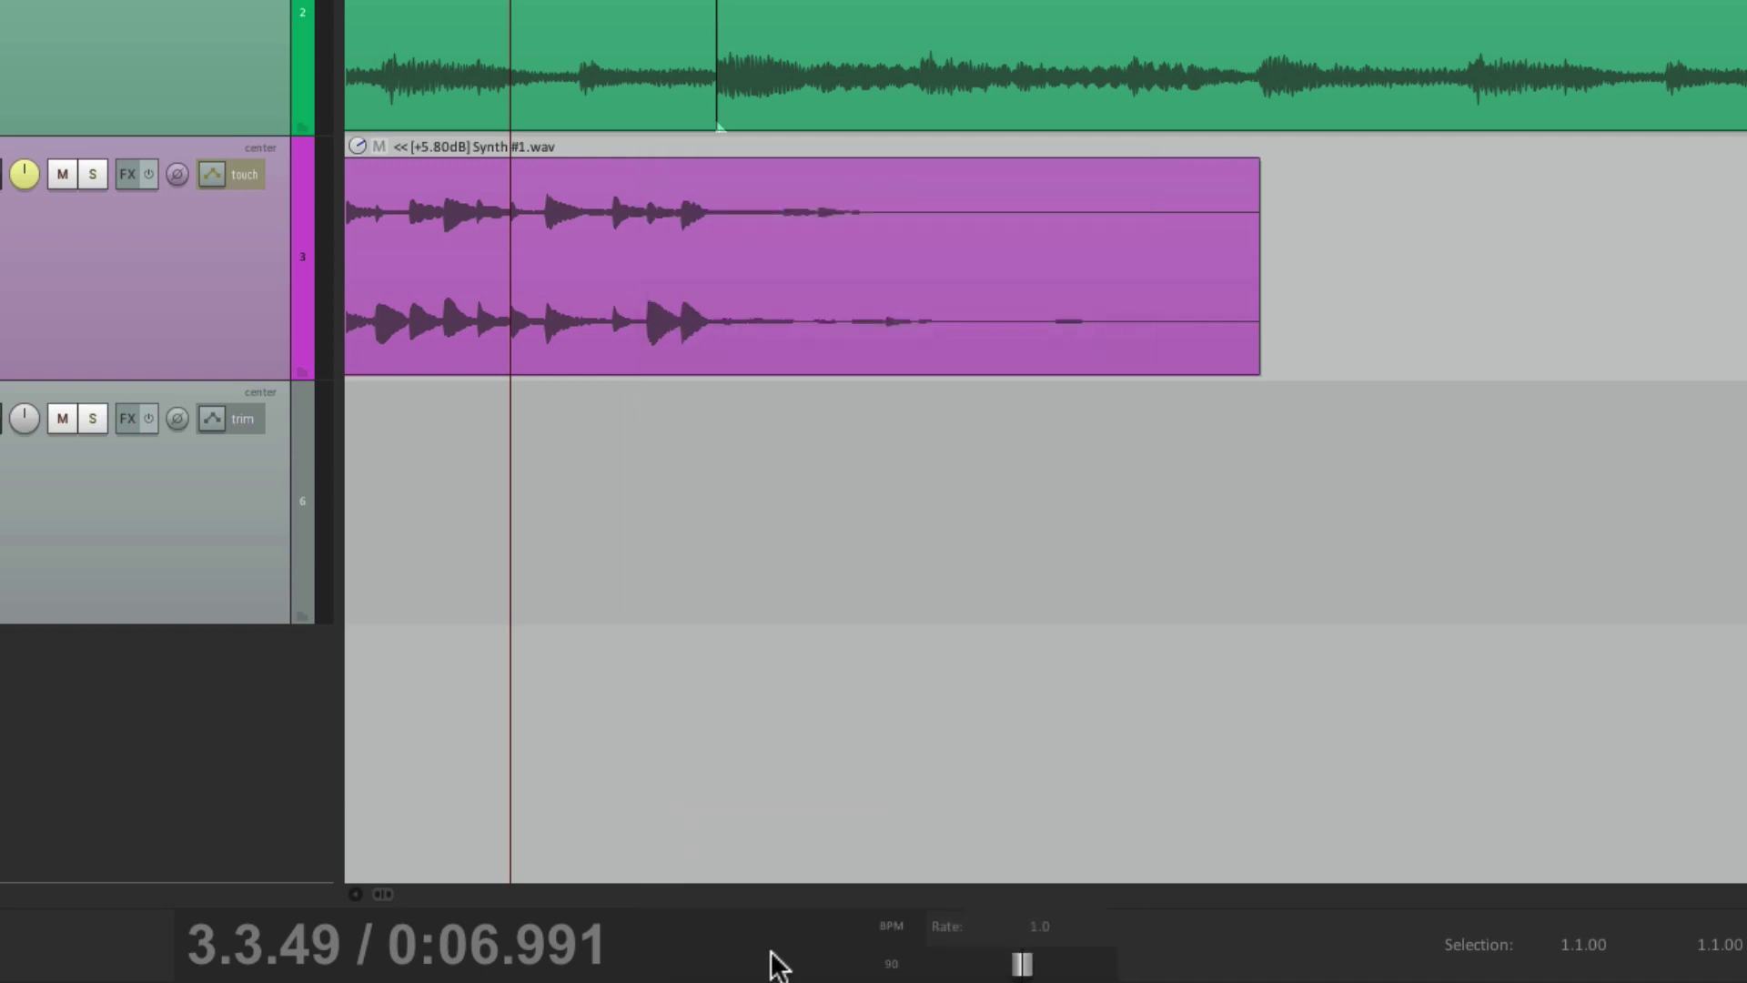
# Restore the BPM with 4/4 display and the [Stopped] play state text.
pyautogui.rightClick(684, 957)
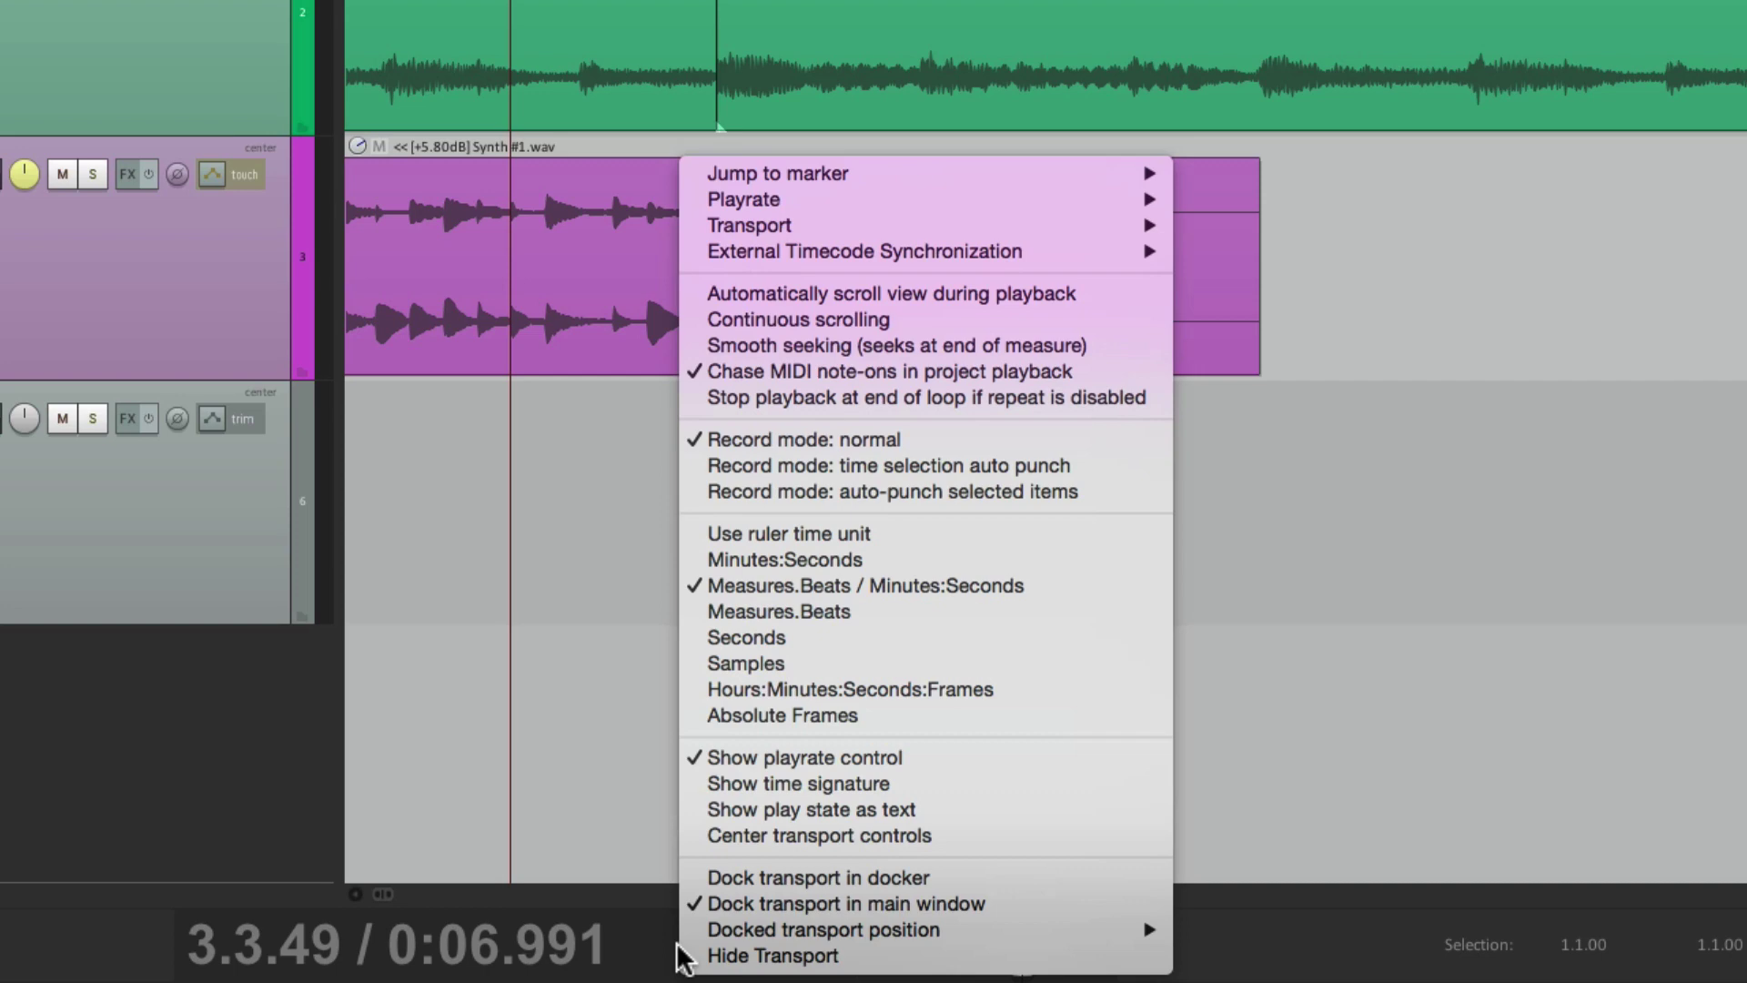
pyautogui.click(703, 783)
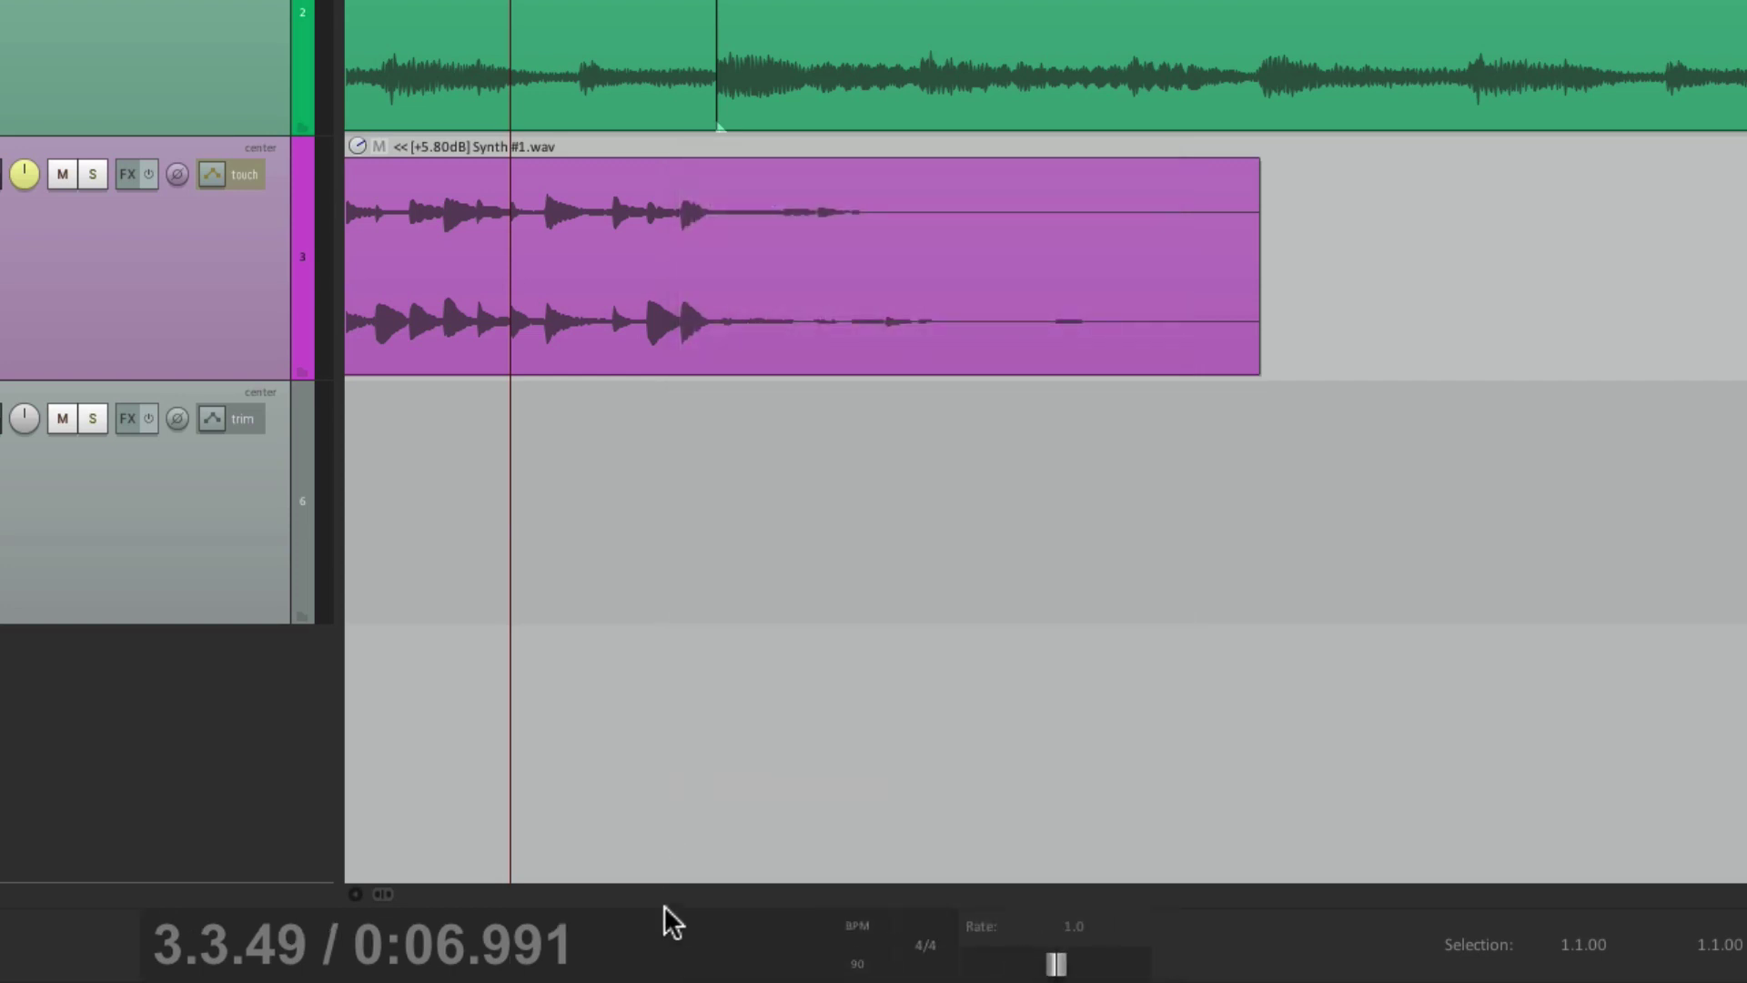
pyautogui.rightClick(672, 960)
pyautogui.click(692, 809)
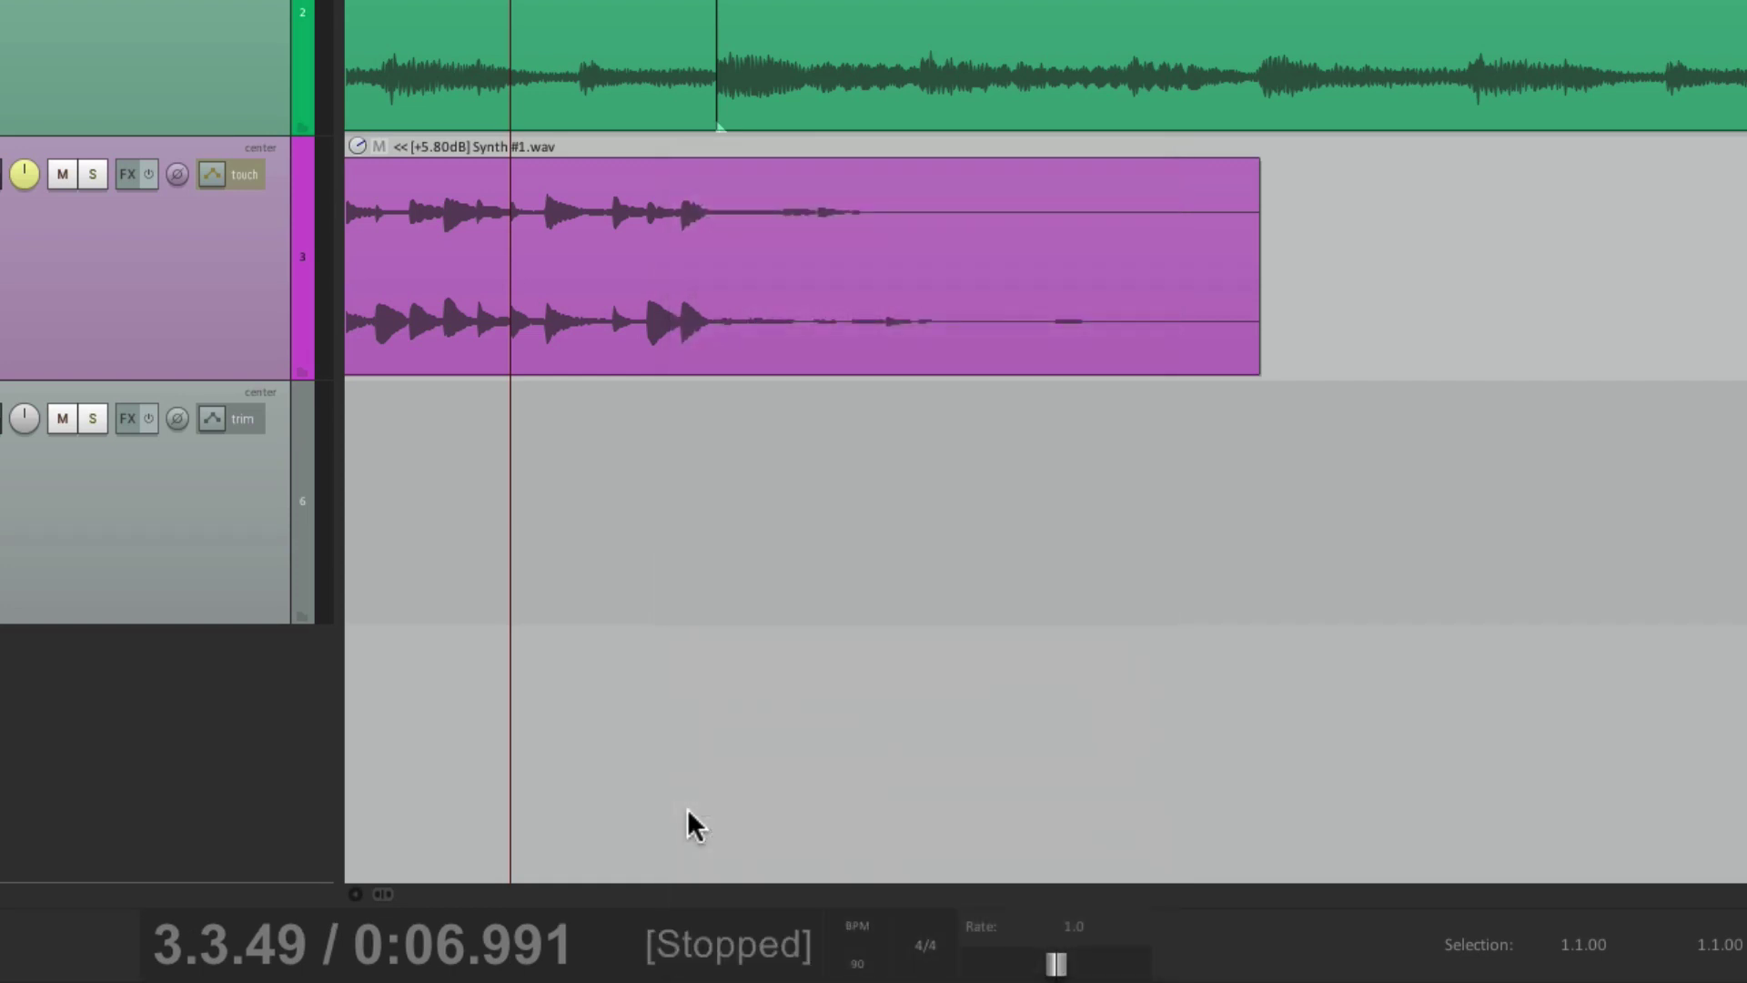
pyautogui.rightClick(613, 956)
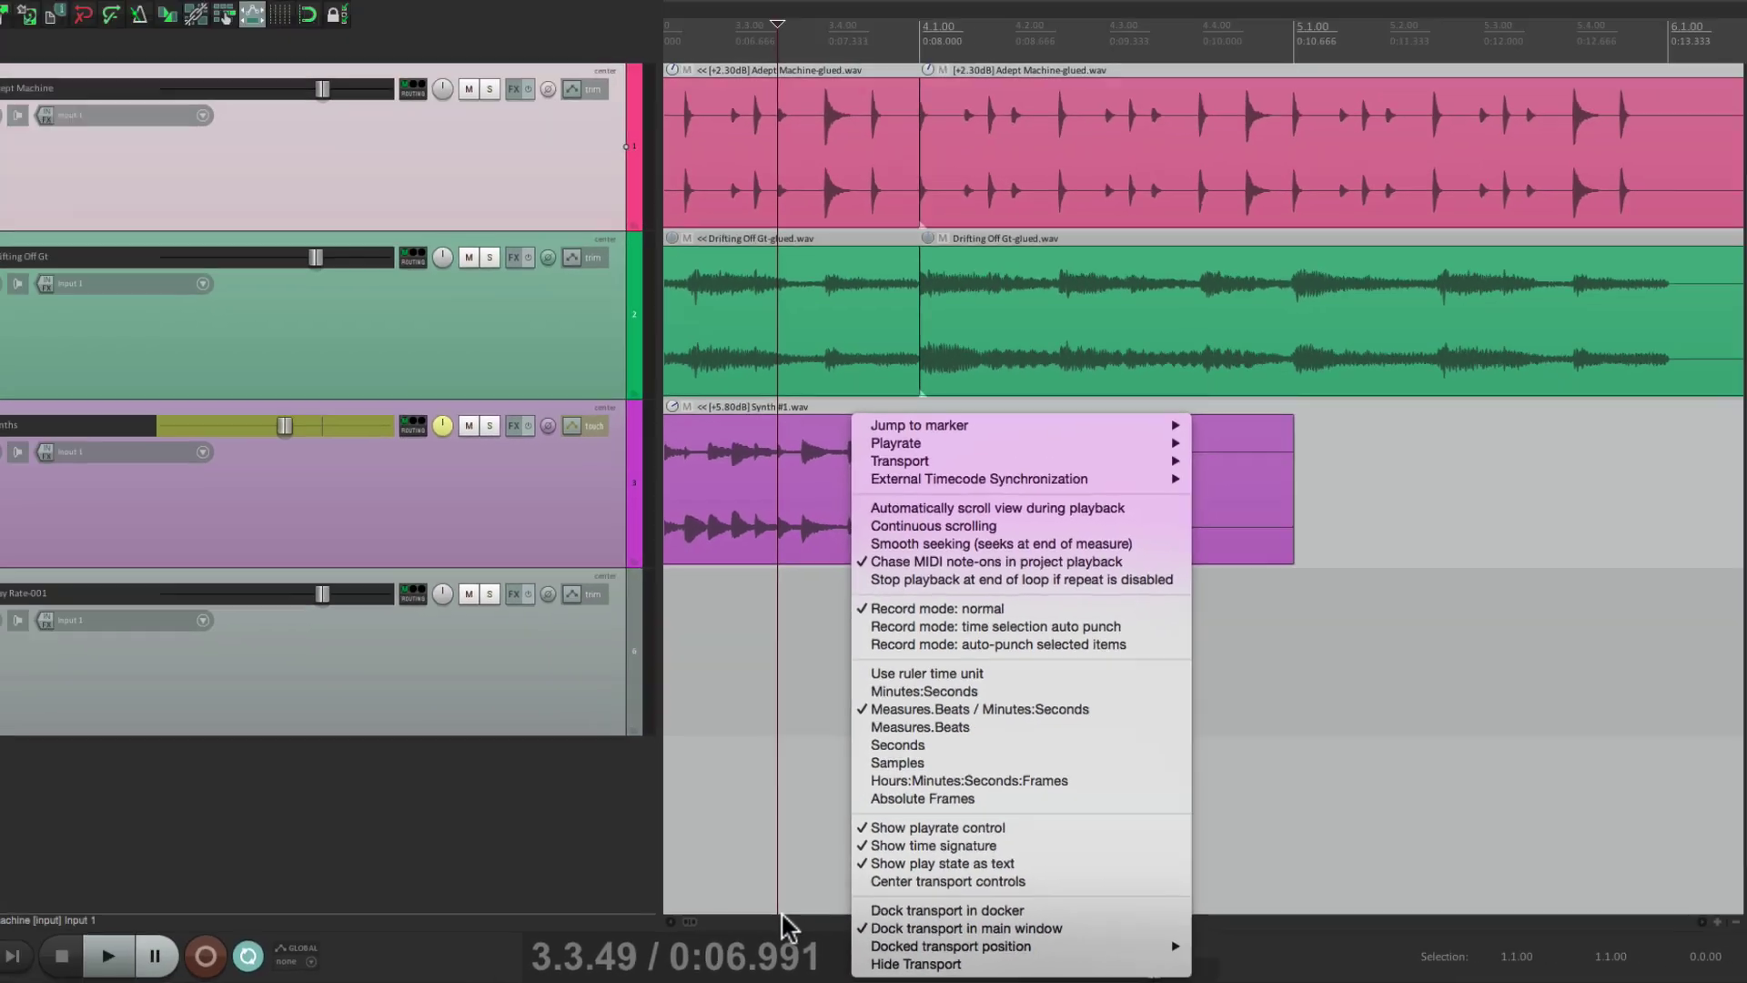
pyautogui.press('Escape')
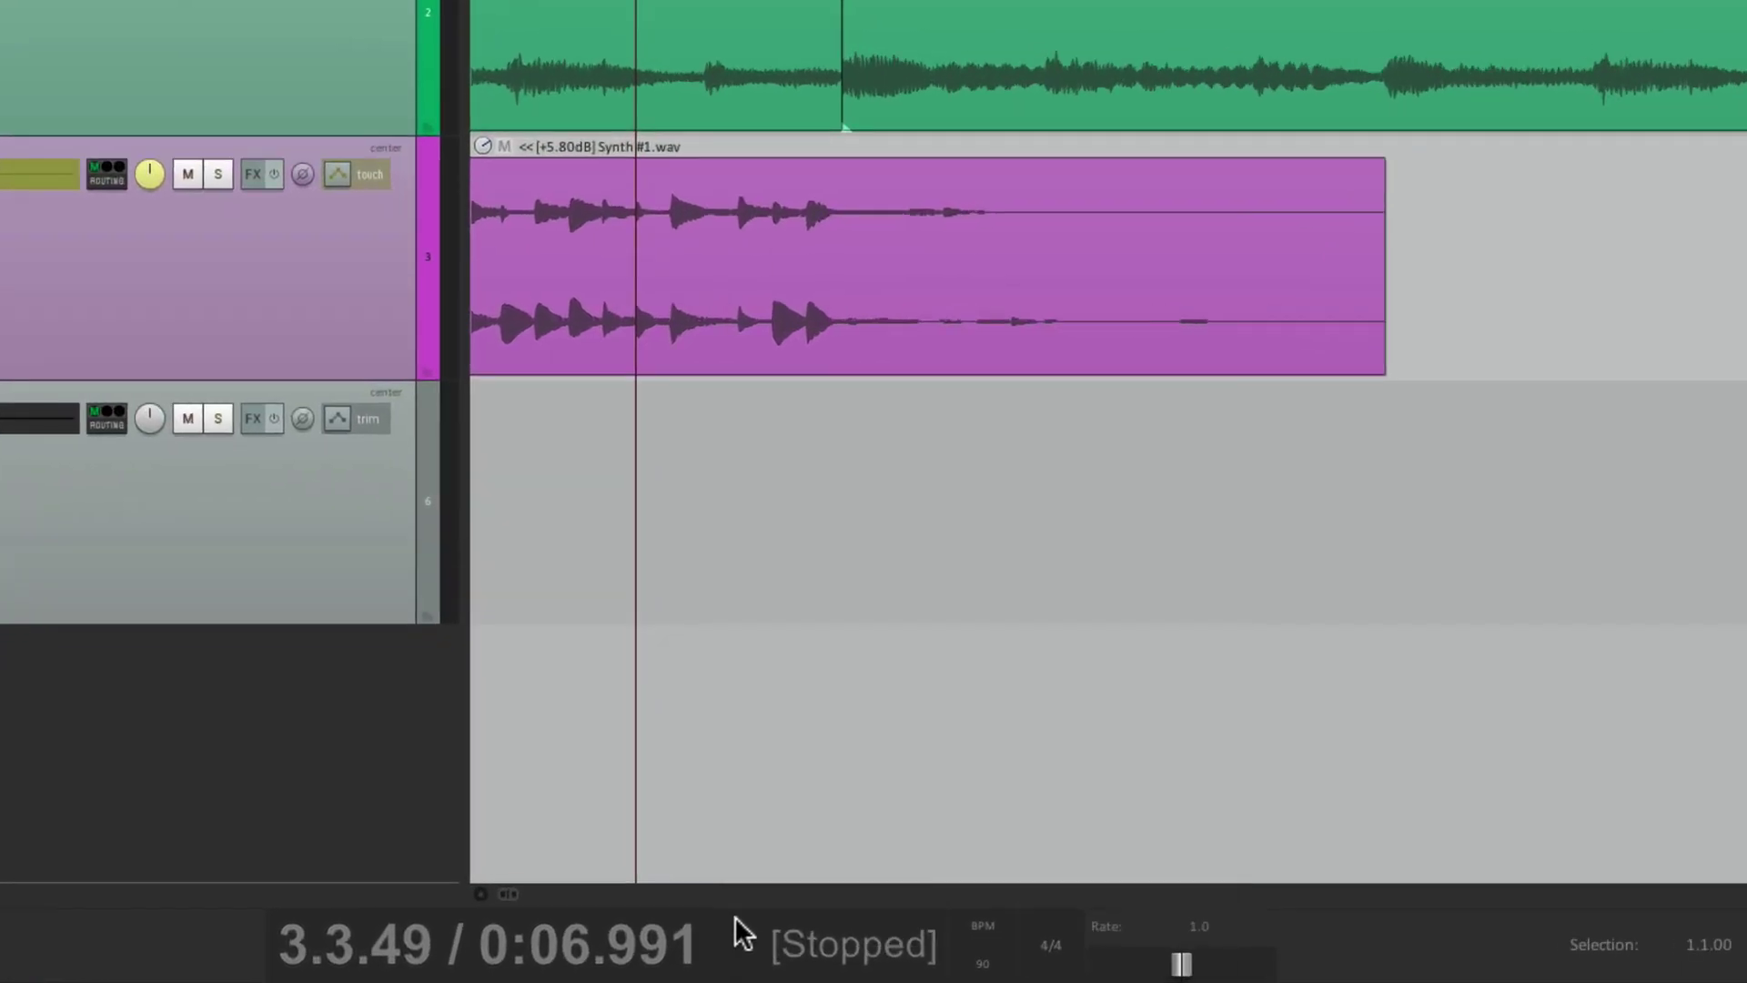
# Enable Center transport controls from the transport's context menu.
pyautogui.rightClick(860, 942)
pyautogui.click(755, 836)
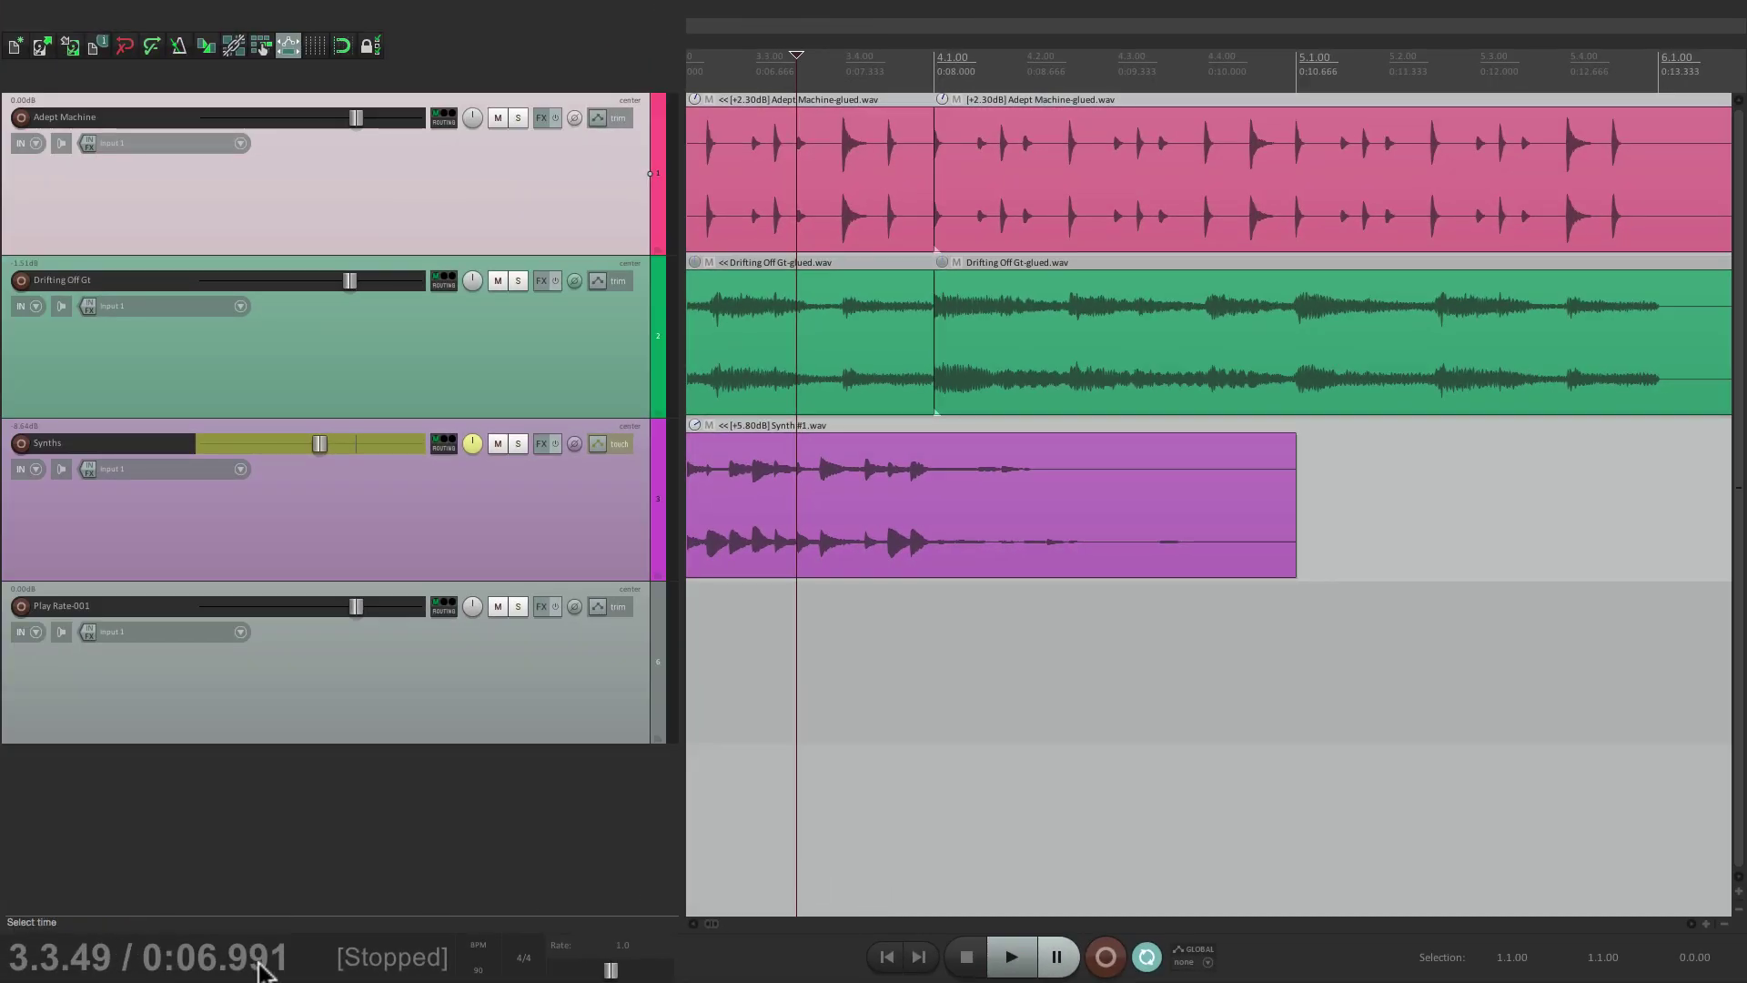
pyautogui.rightClick(847, 951)
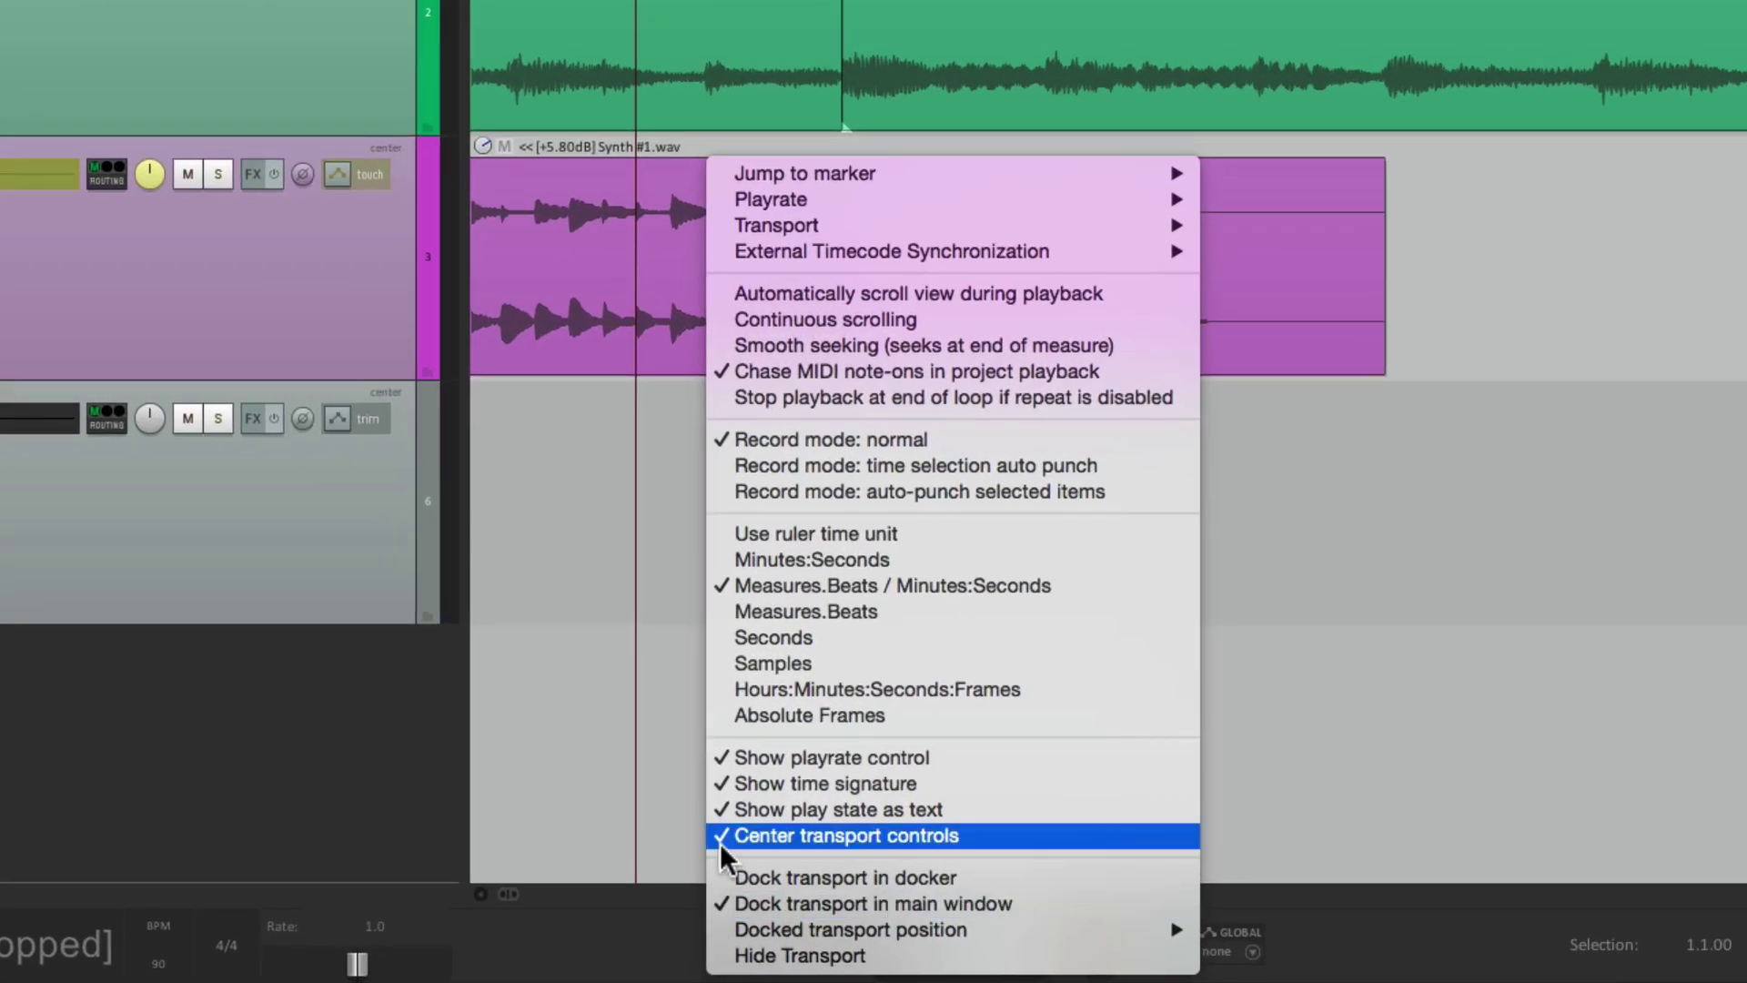
pyautogui.click(606, 924)
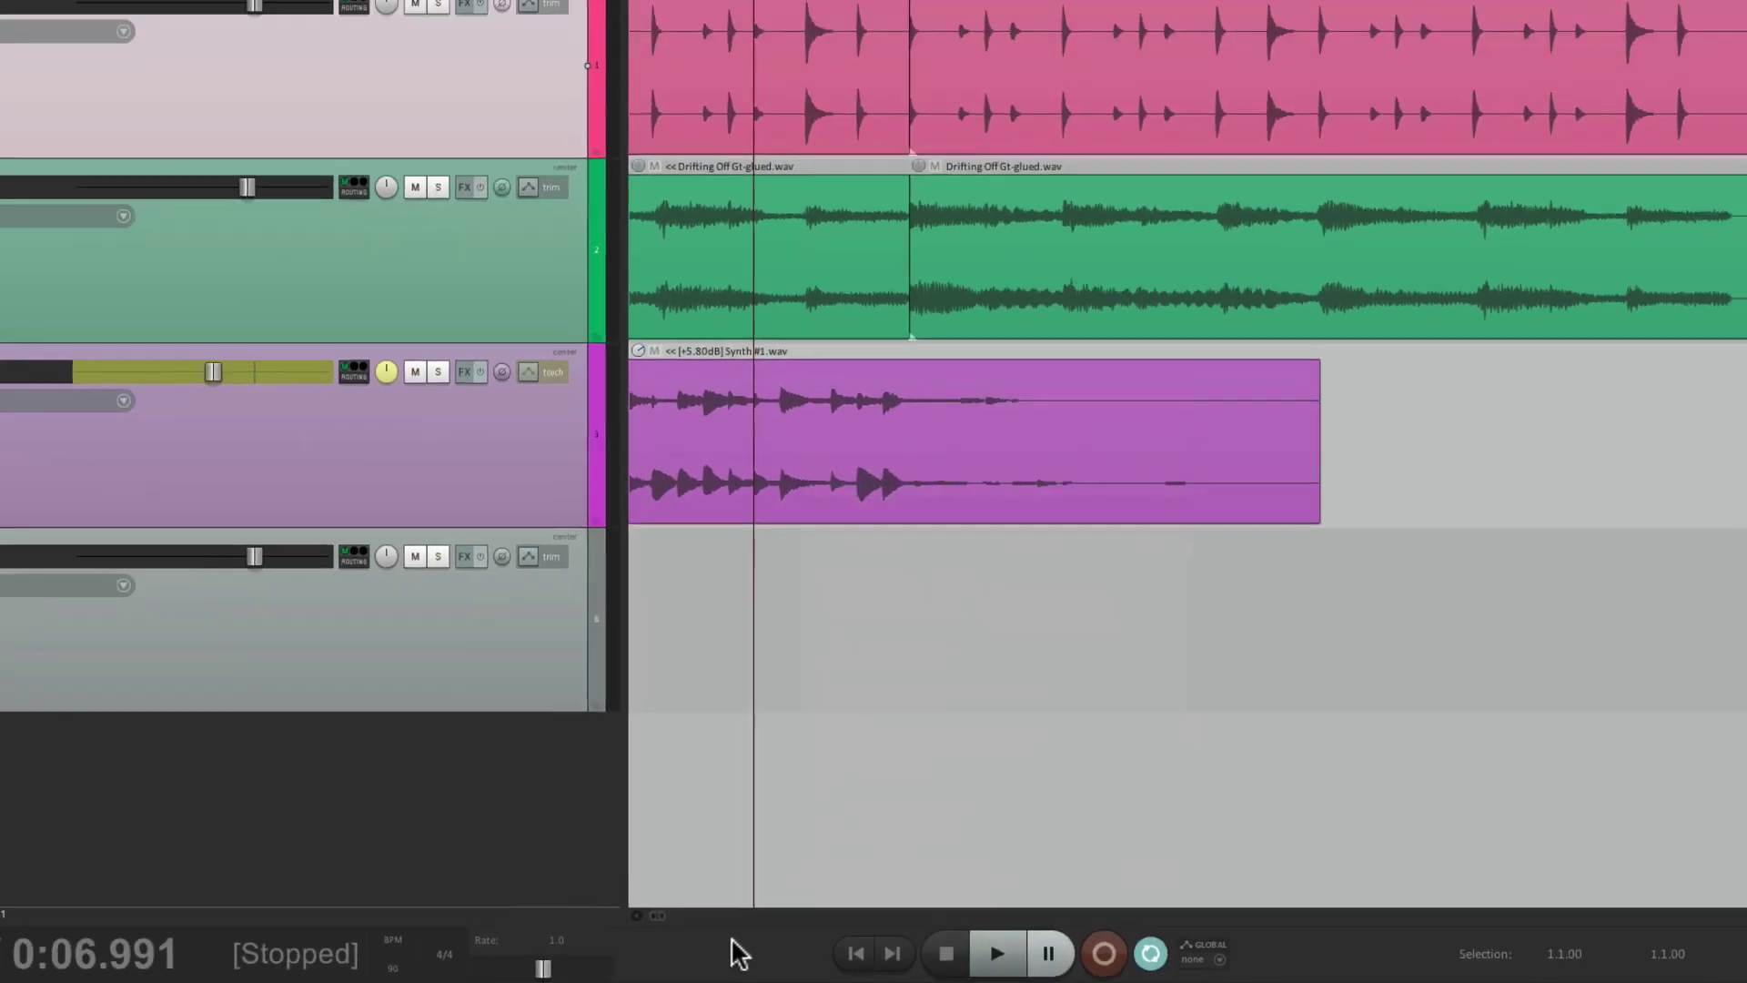